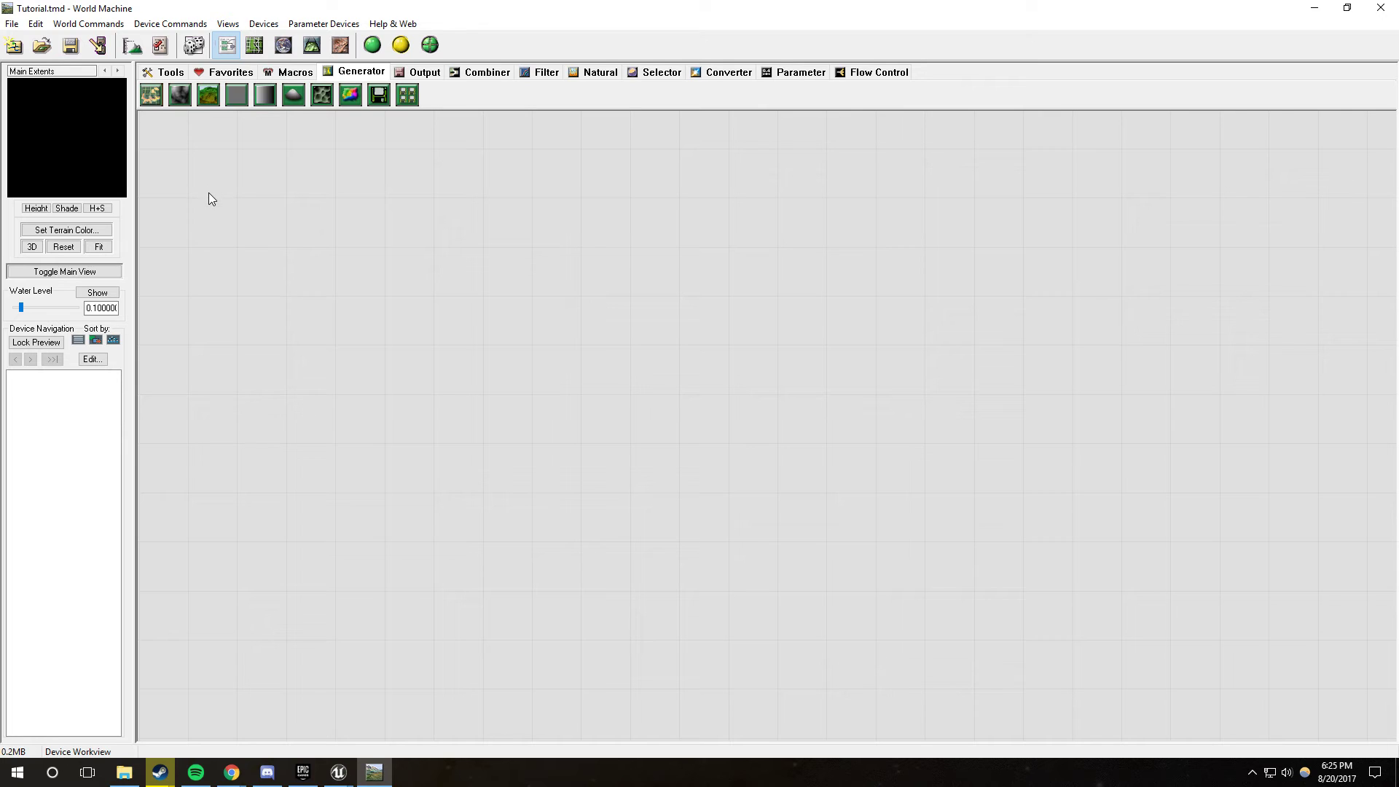
# Step: Set the project's normal build resolution for the main extents to a custom value of 8161
pyautogui.click(132, 45)
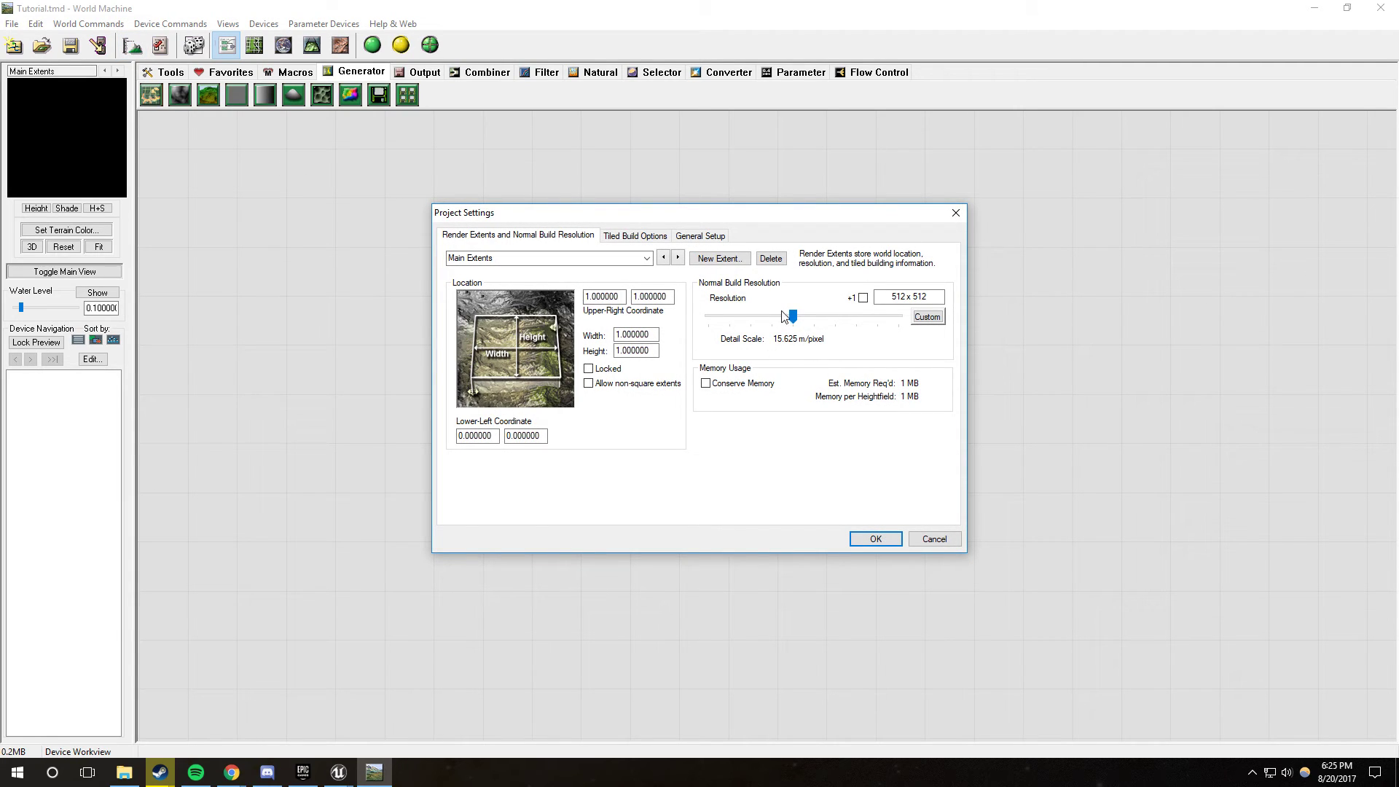
pyautogui.moveTo(799, 320); pyautogui.dragTo(856, 321)
pyautogui.click(928, 317)
pyautogui.tripleClick(932, 298)
pyautogui.write('4096')
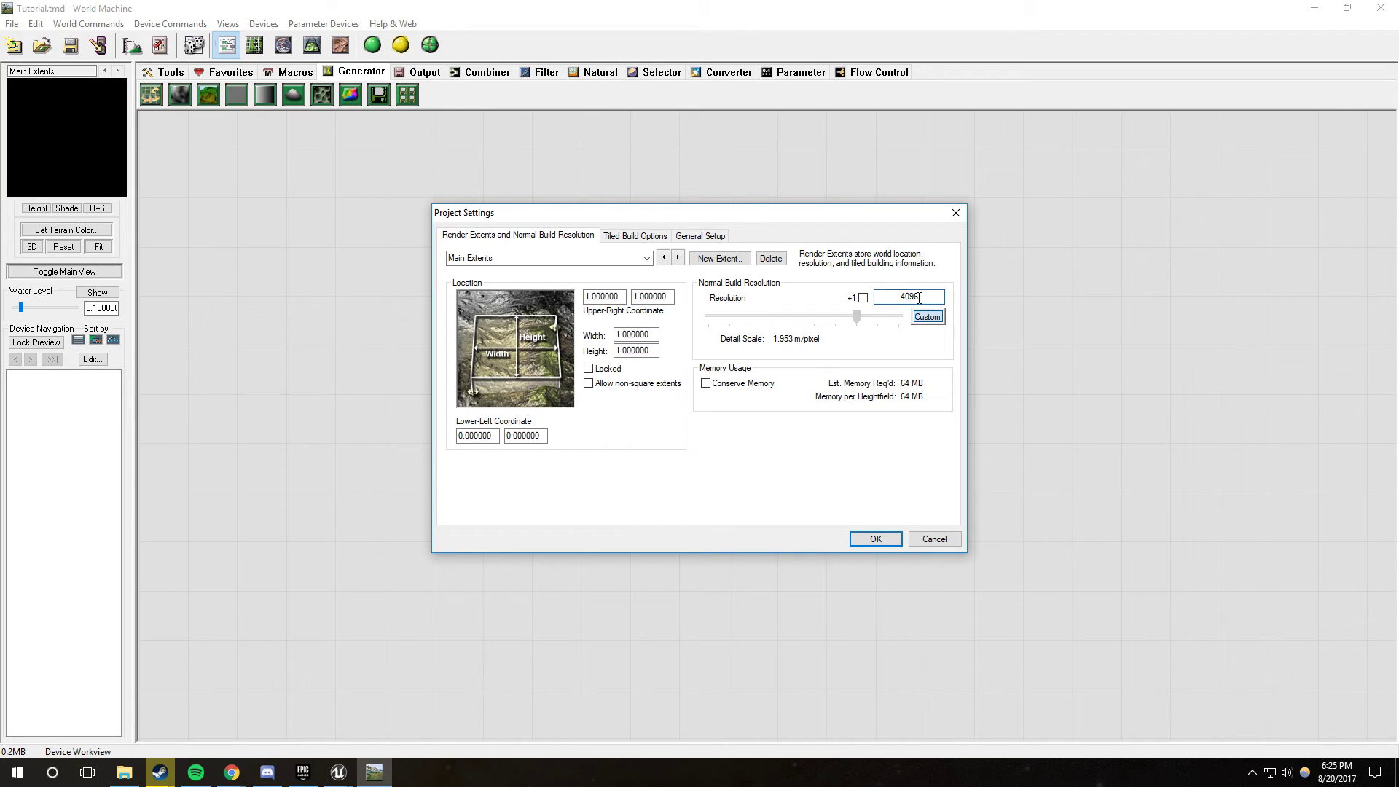
pyautogui.press('BackSpace')
pyautogui.press('BackSpace')
pyautogui.press('BackSpace')
pyautogui.write('161')
pyautogui.moveTo(890, 296); pyautogui.dragTo(933, 298)
pyautogui.click(906, 300)
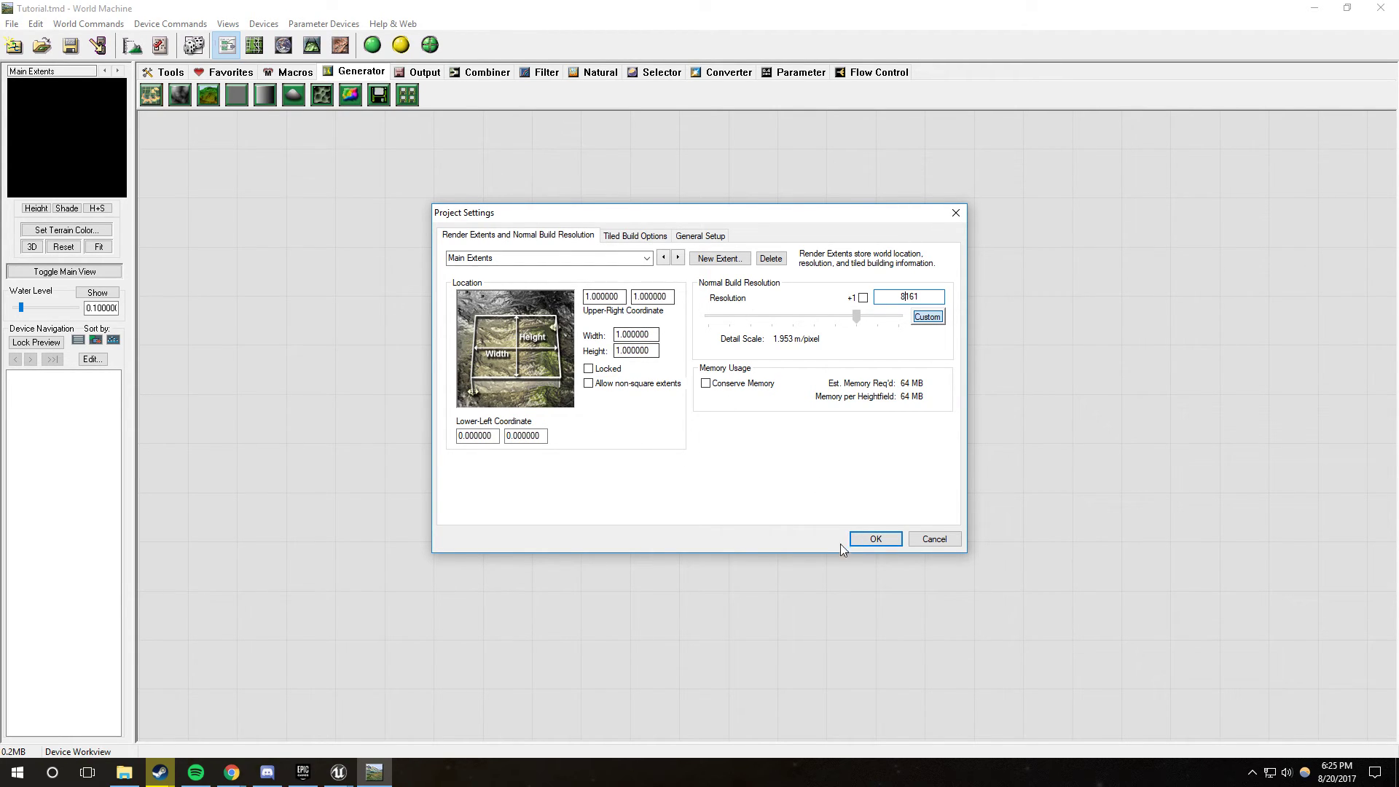
pyautogui.click(874, 540)
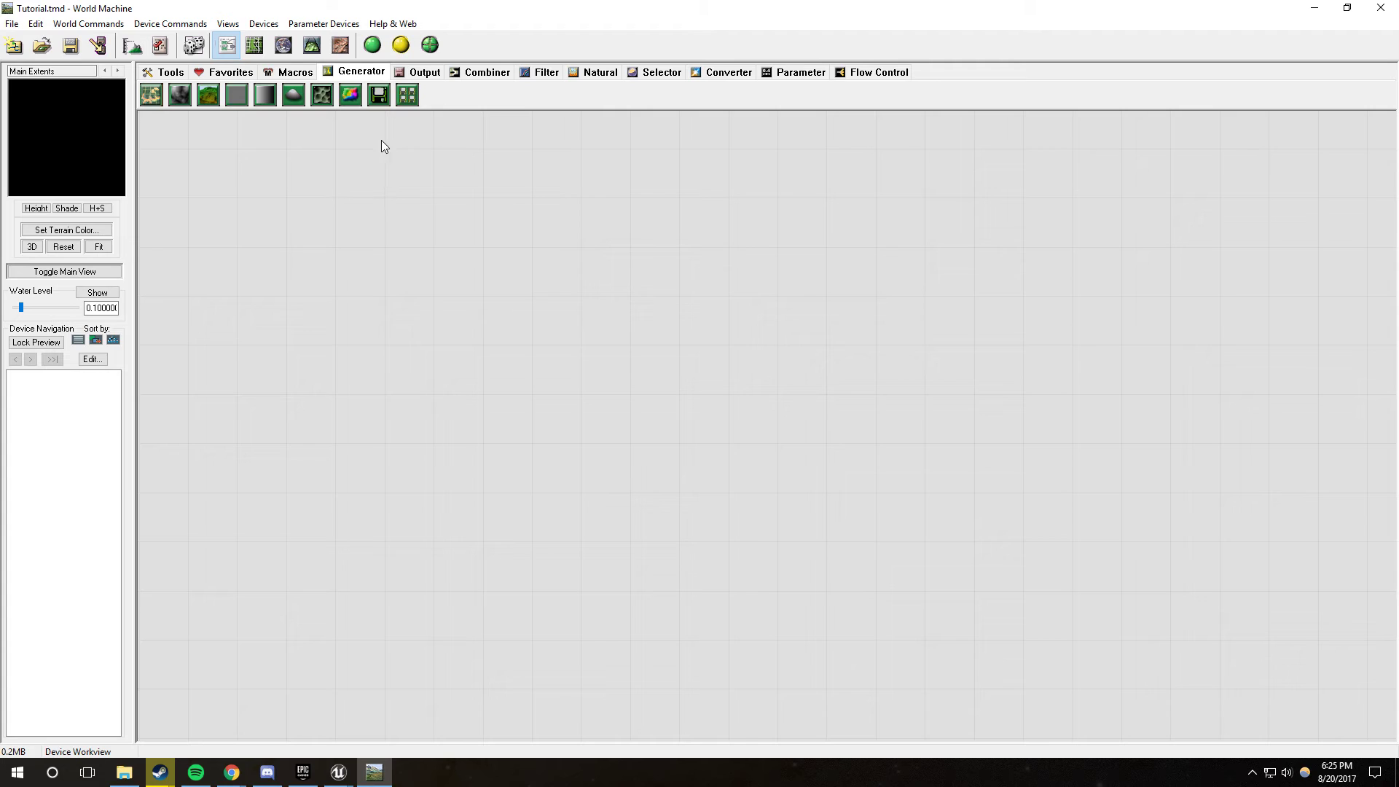
# Step: Place a File Input generator device in the empty workspace
pyautogui.click(379, 95)
pyautogui.click(478, 418)
pyautogui.click(482, 423)
# Step: Load Iraq.png from the Tutorial folder into the File Input device and have it interpreted as RGB
pyautogui.doubleClick(483, 425)
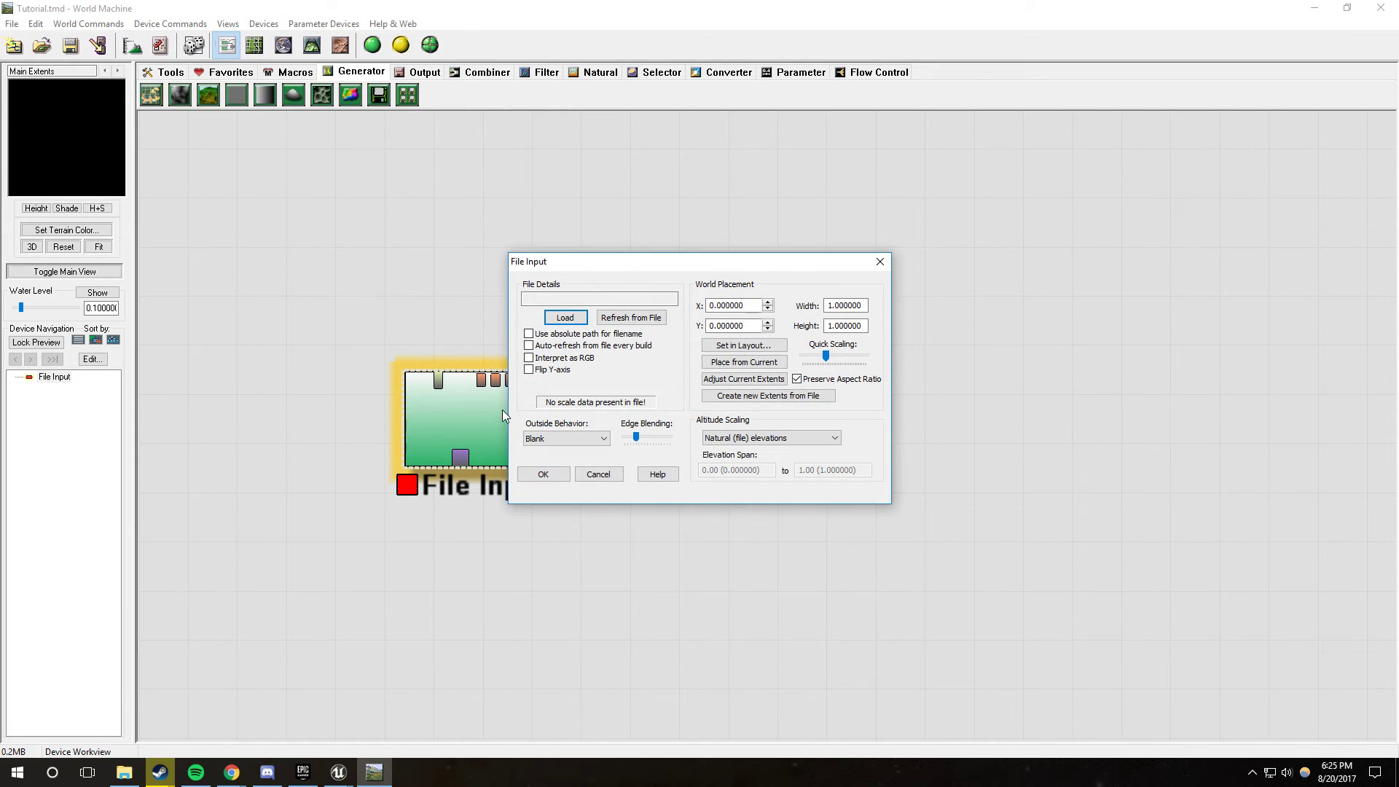
pyautogui.click(566, 318)
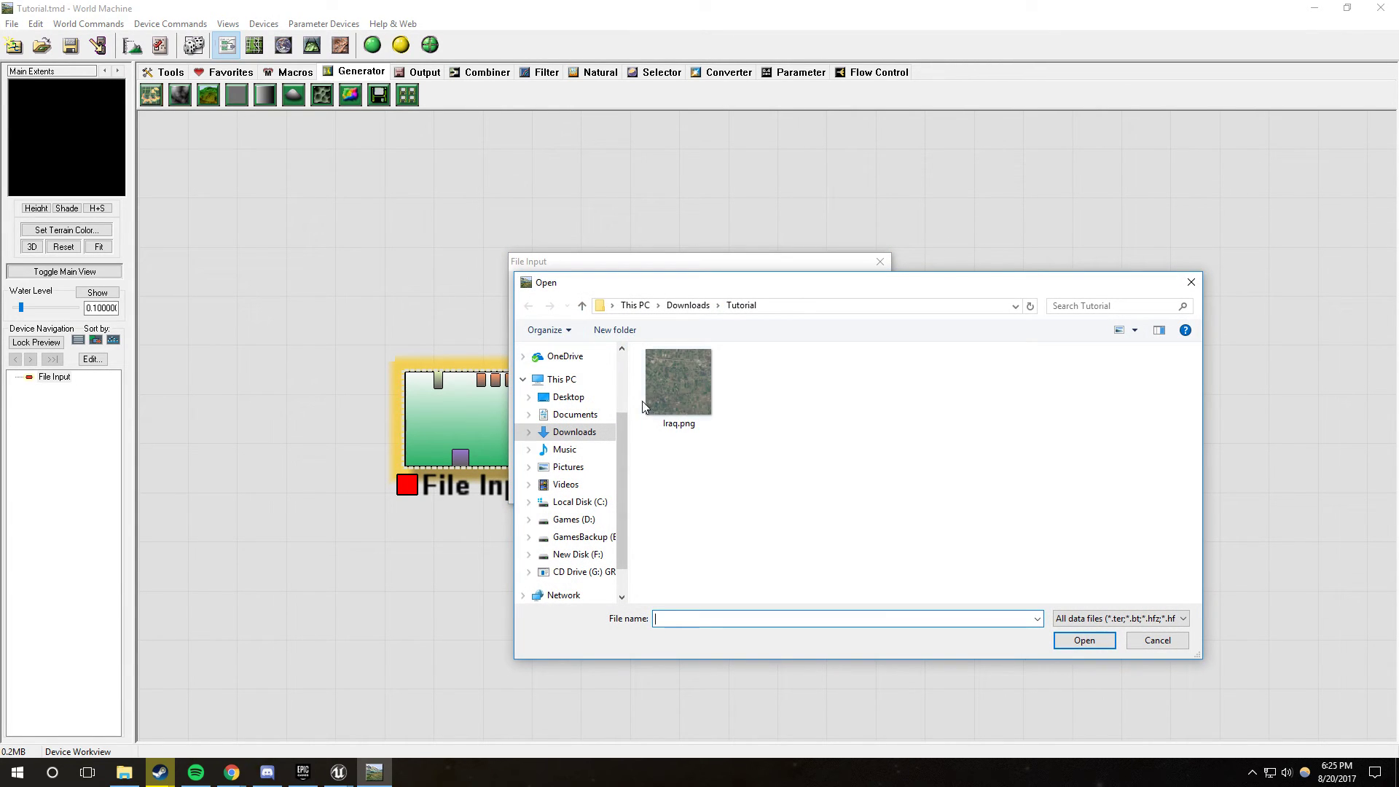
pyautogui.click(684, 376)
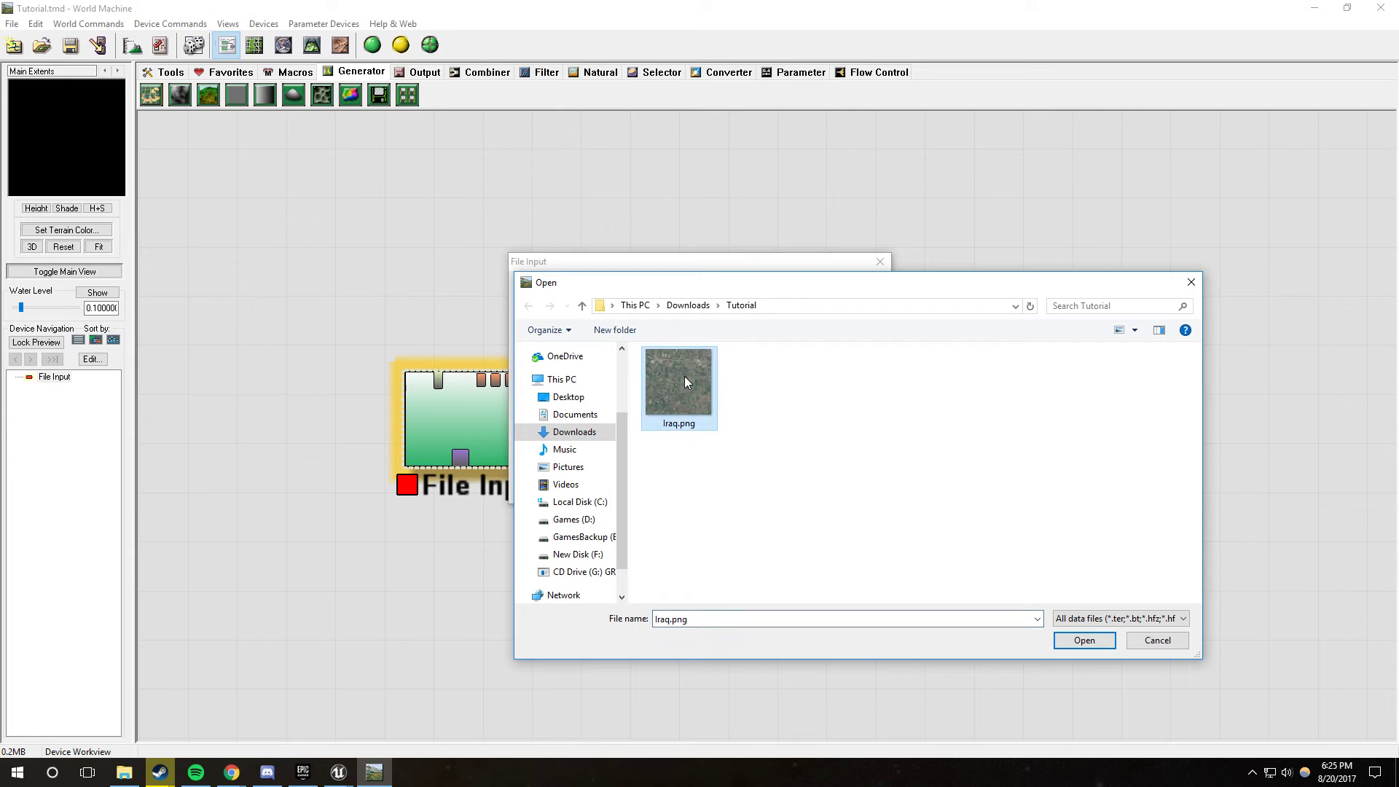
pyautogui.click(1077, 644)
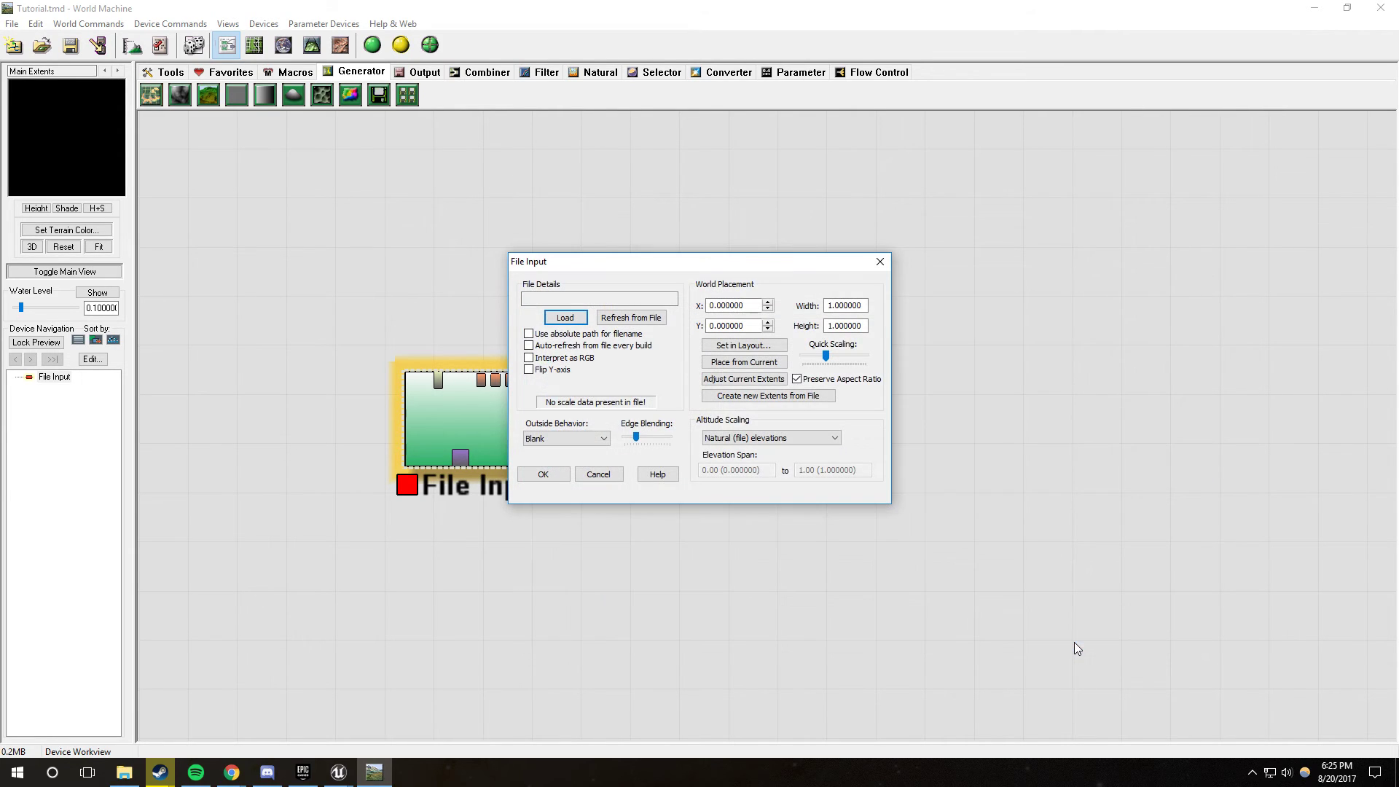
pyautogui.click(529, 359)
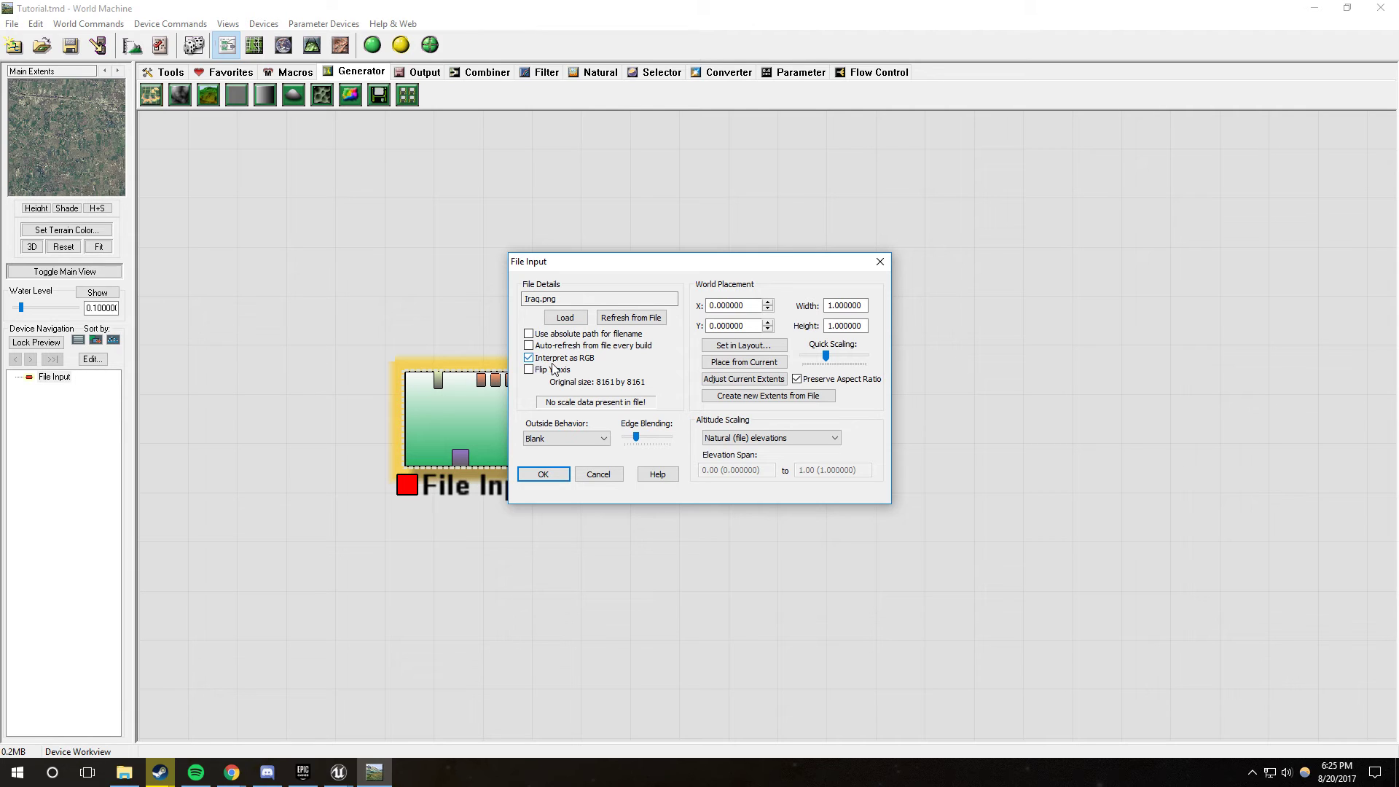
pyautogui.click(543, 474)
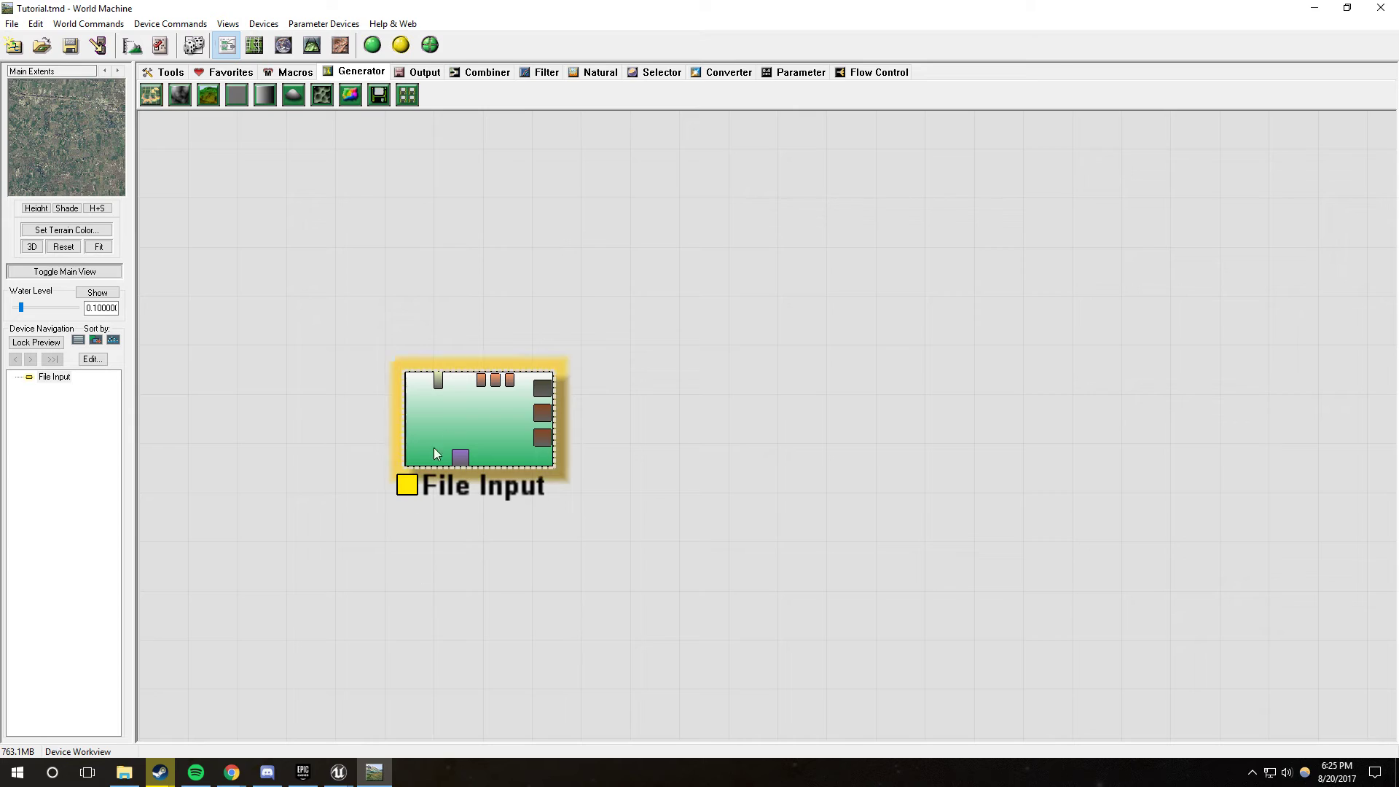
# Step: Switch to File Explorer, open Iraq.png from the Tutorial folder and examine the satellite image up close, closing it when done
pyautogui.click(124, 772)
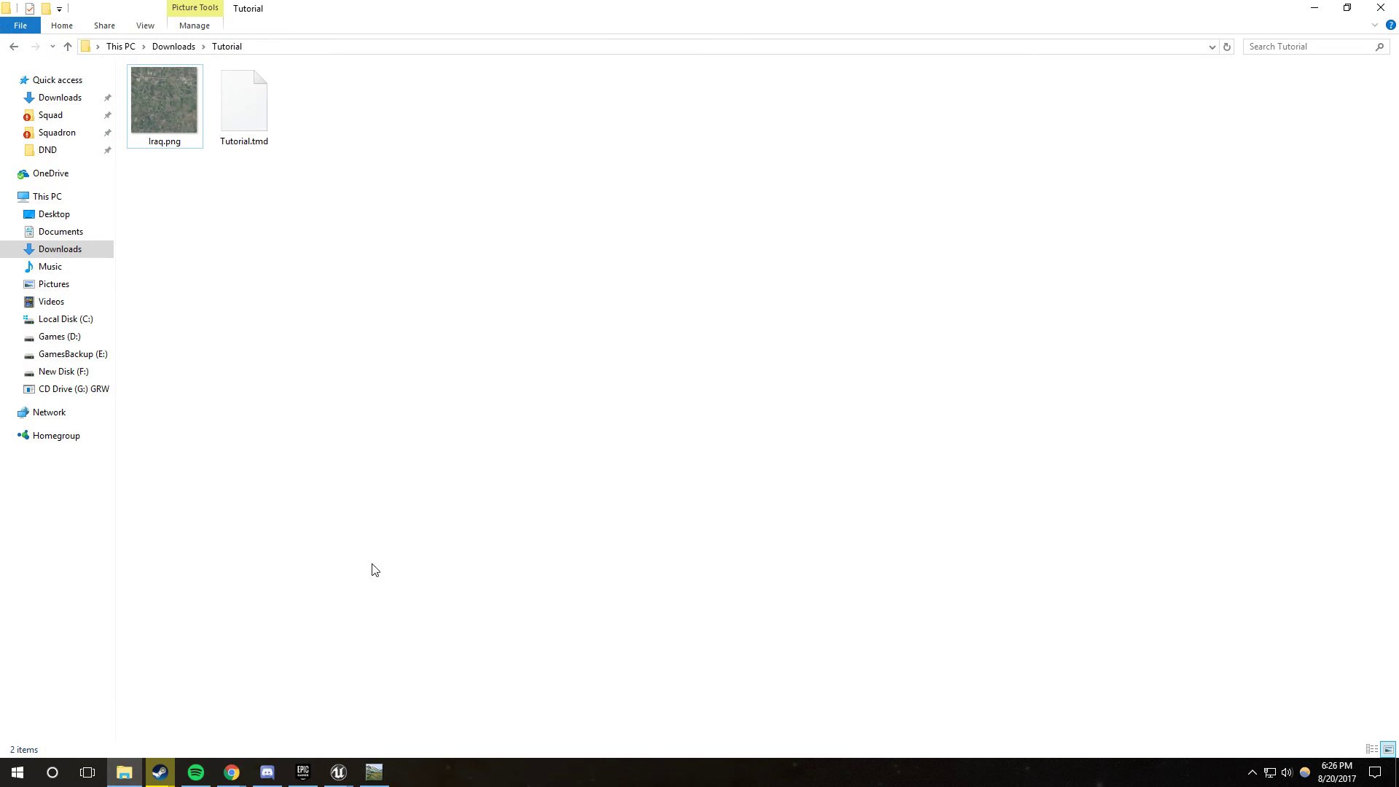
pyautogui.doubleClick(177, 103)
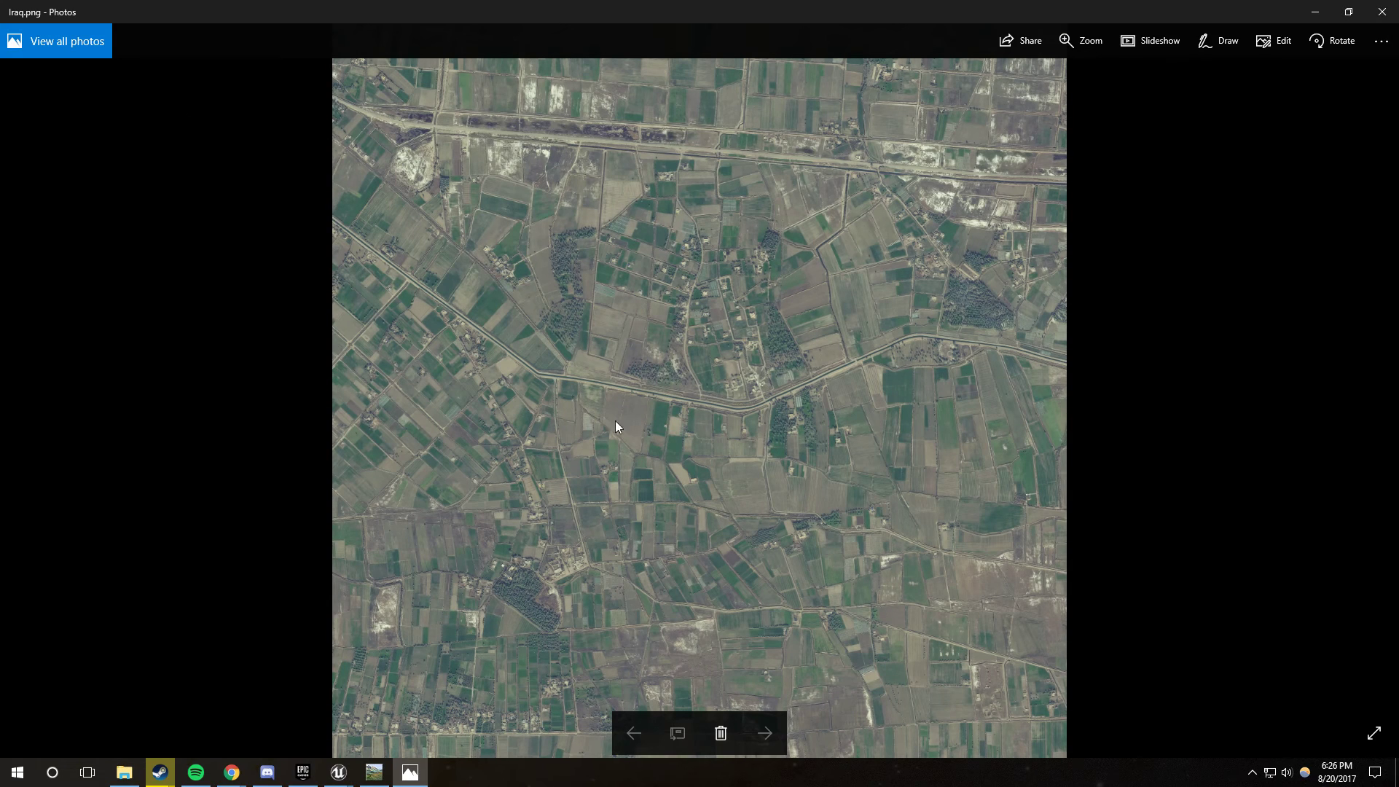
pyautogui.scroll(5, 777, 295)
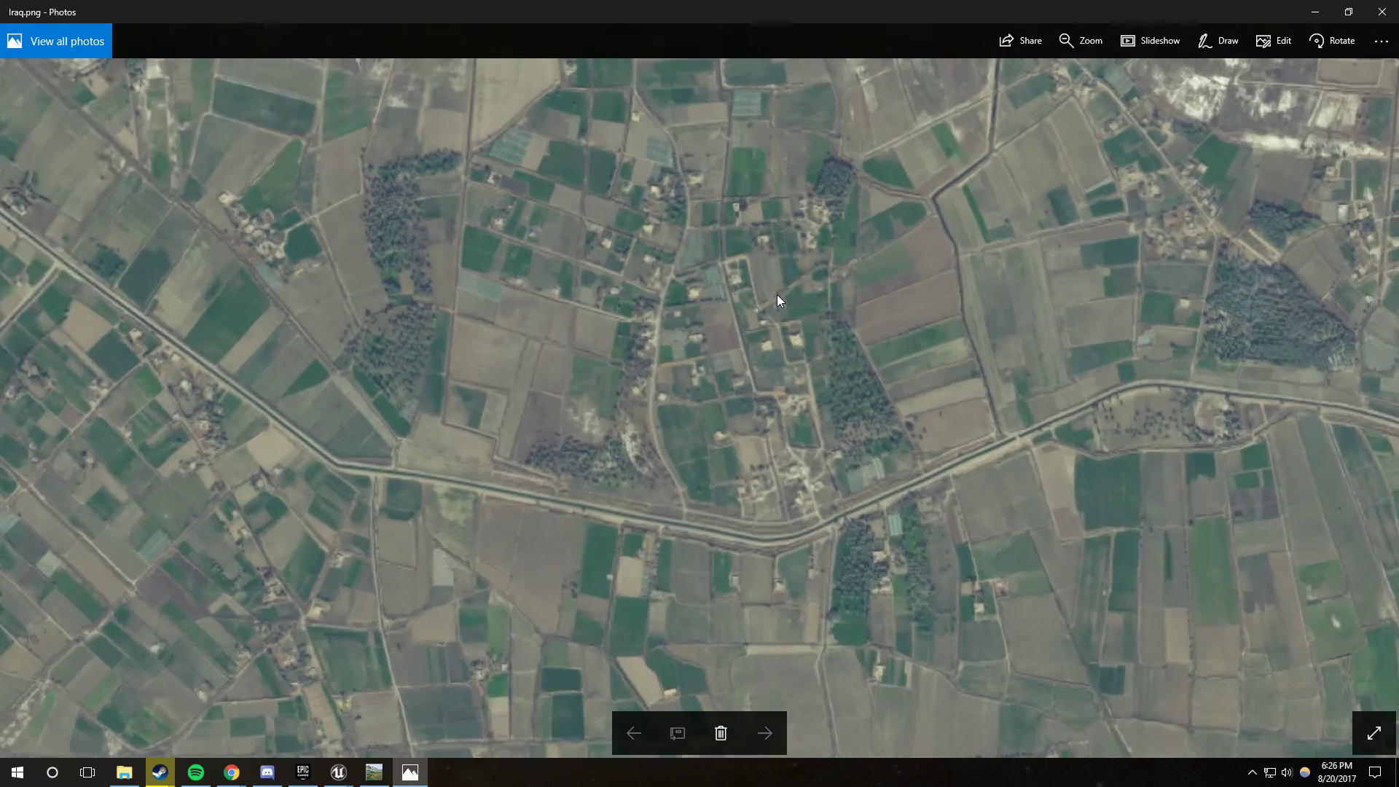
pyautogui.scroll(5, 777, 294)
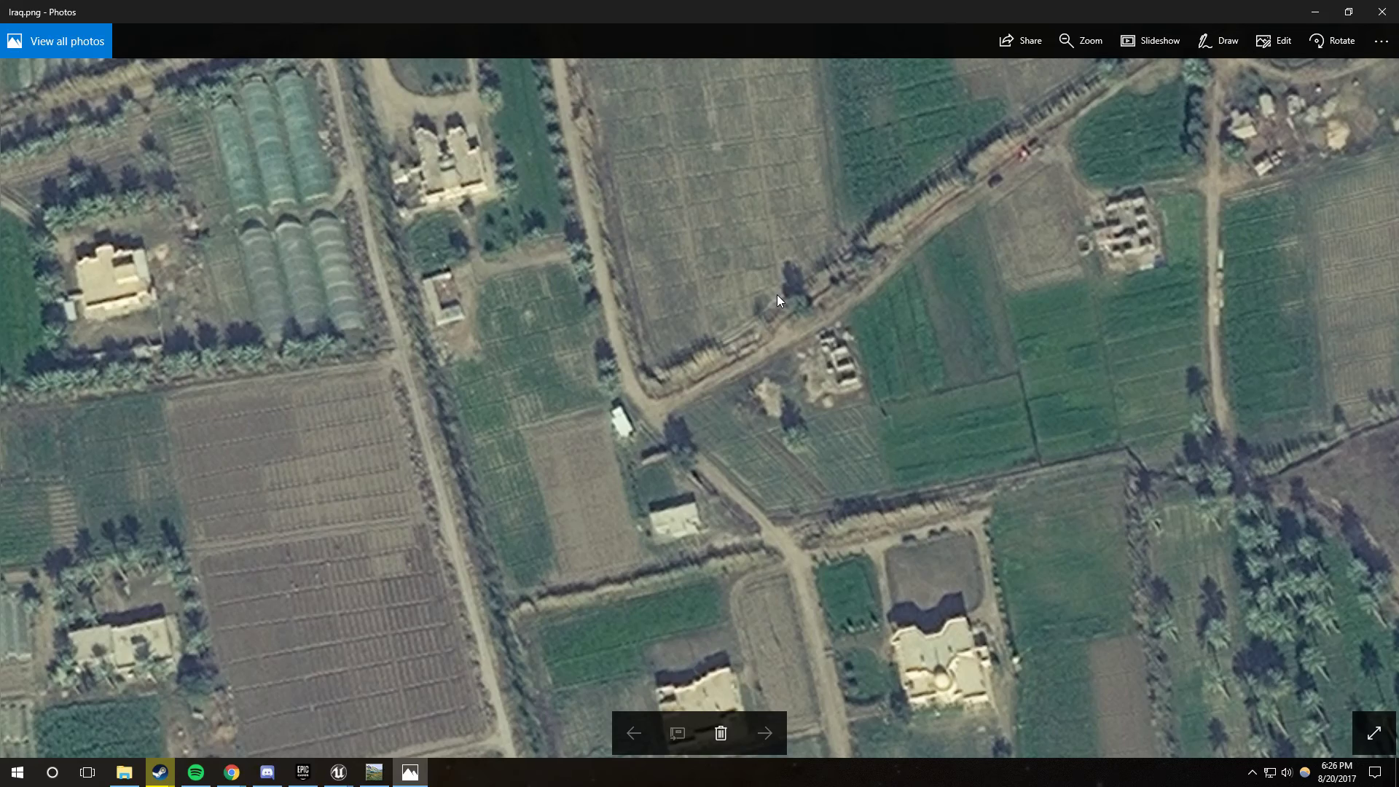
pyautogui.scroll(-6, 666, 357)
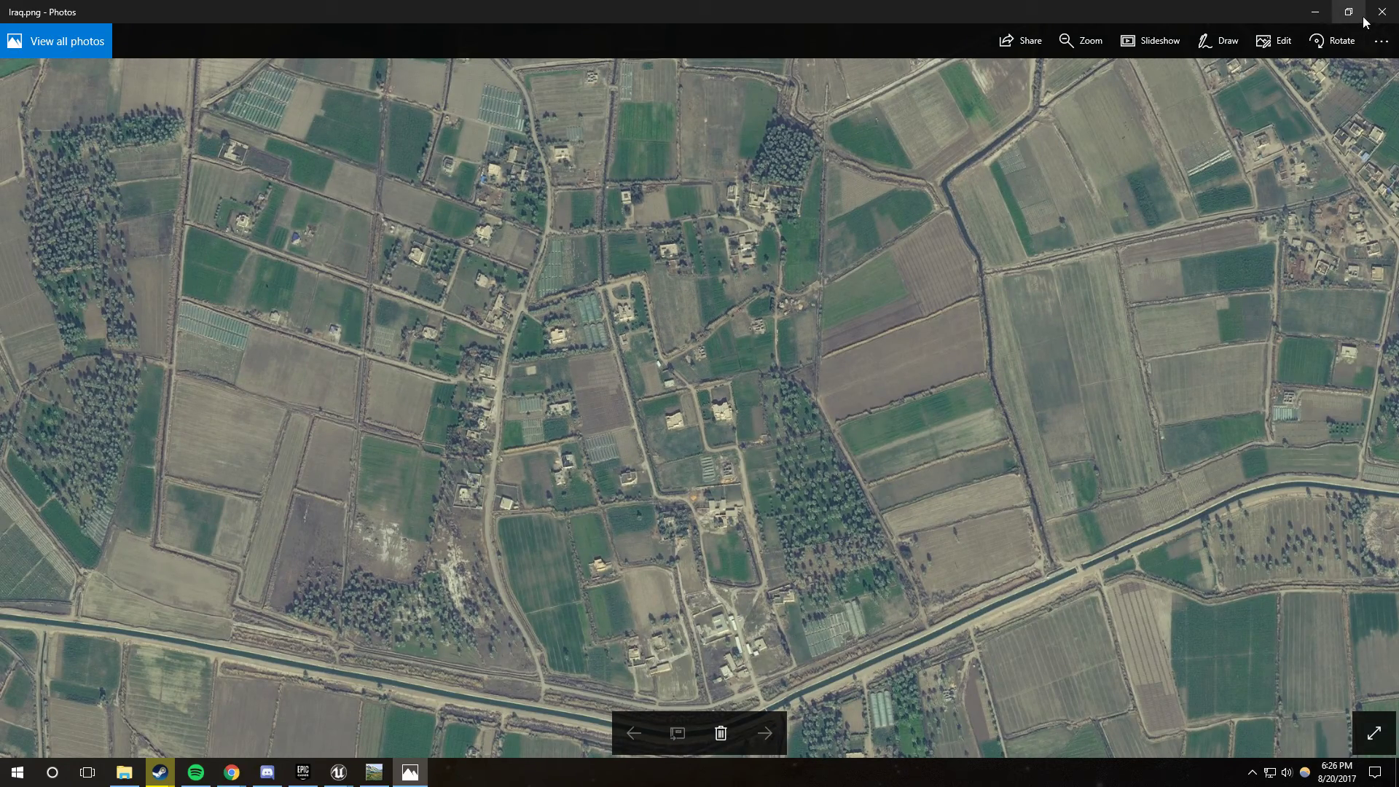
pyautogui.scroll(-6, 732, 404)
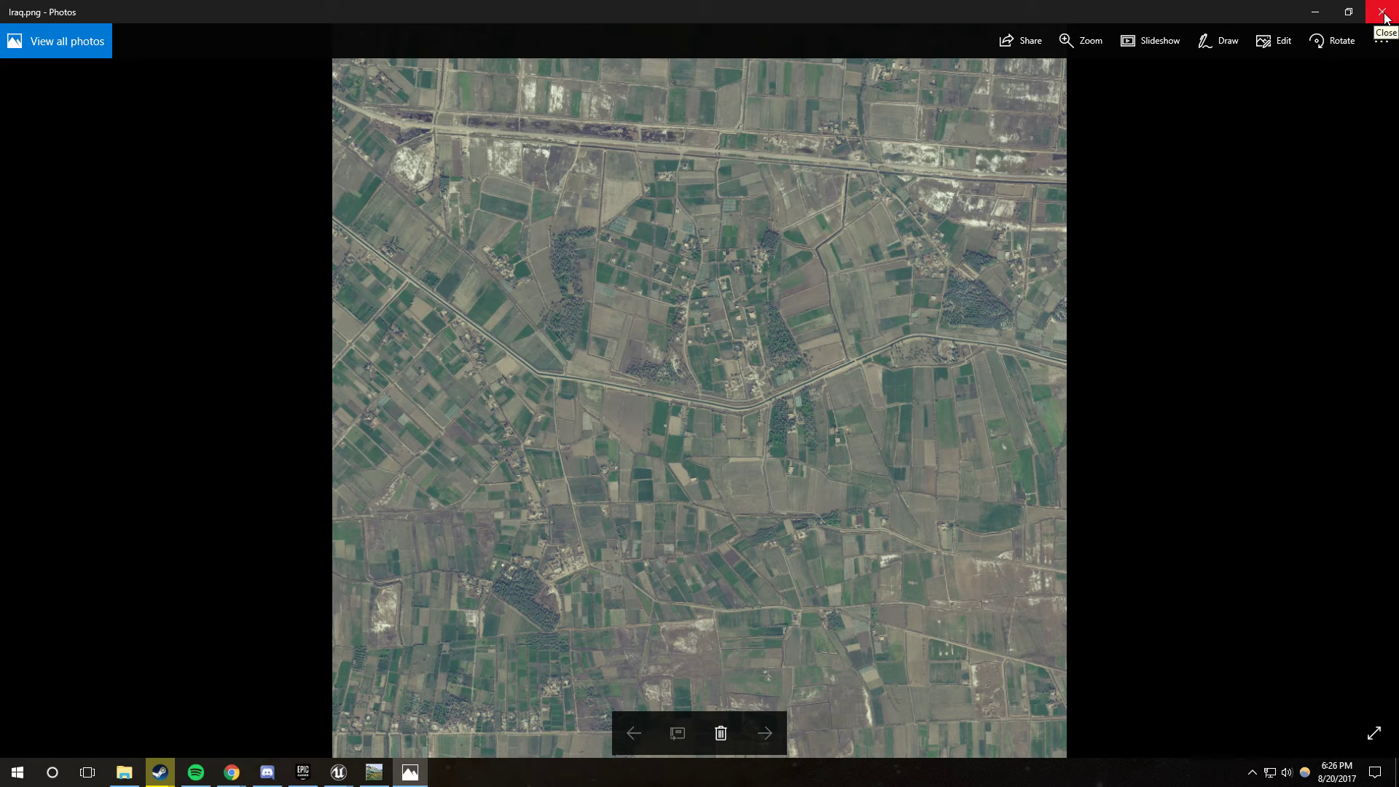
pyautogui.click(1383, 13)
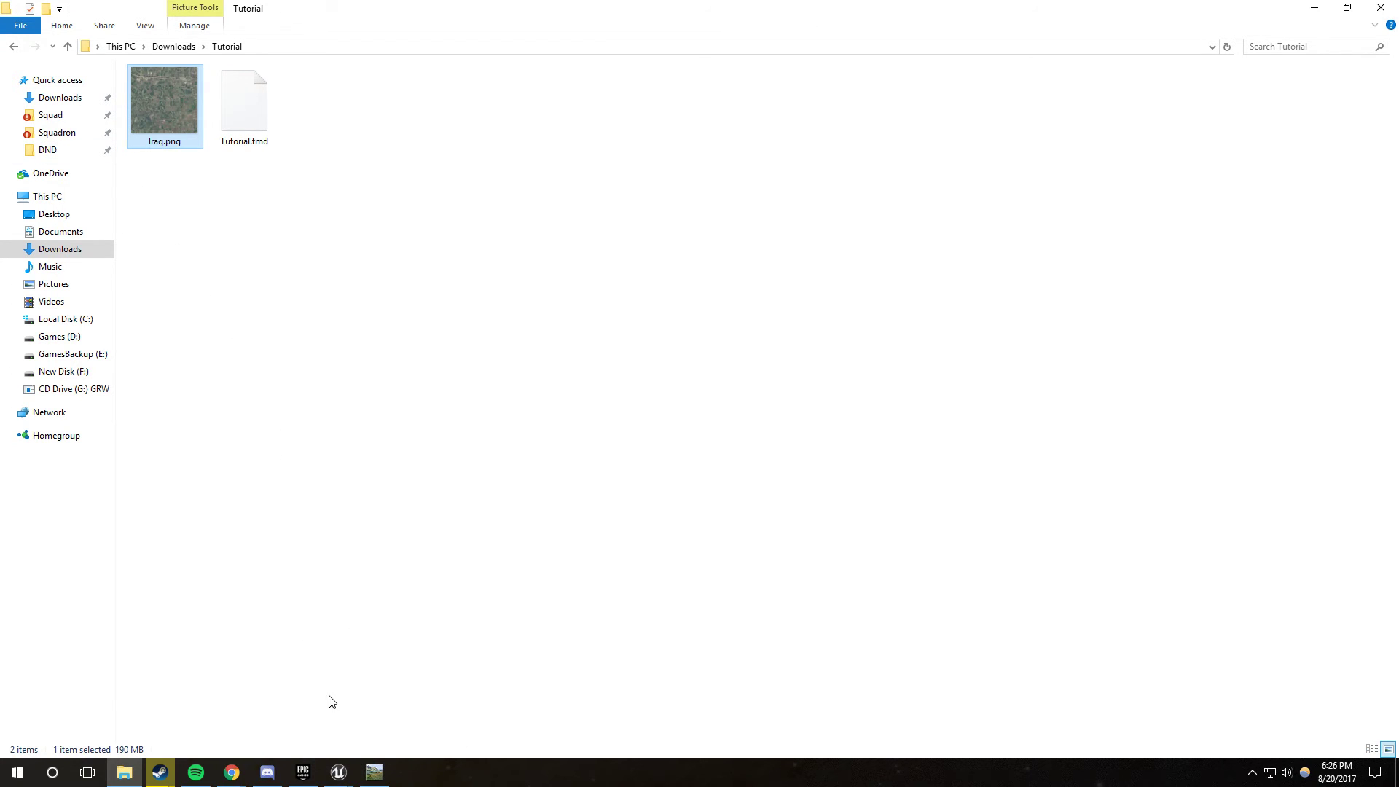
# Step: Return to World Machine, place a Select Color device beside the File Input and connect the File Input's primary bitmap output to it
pyautogui.moveTo(376, 778)
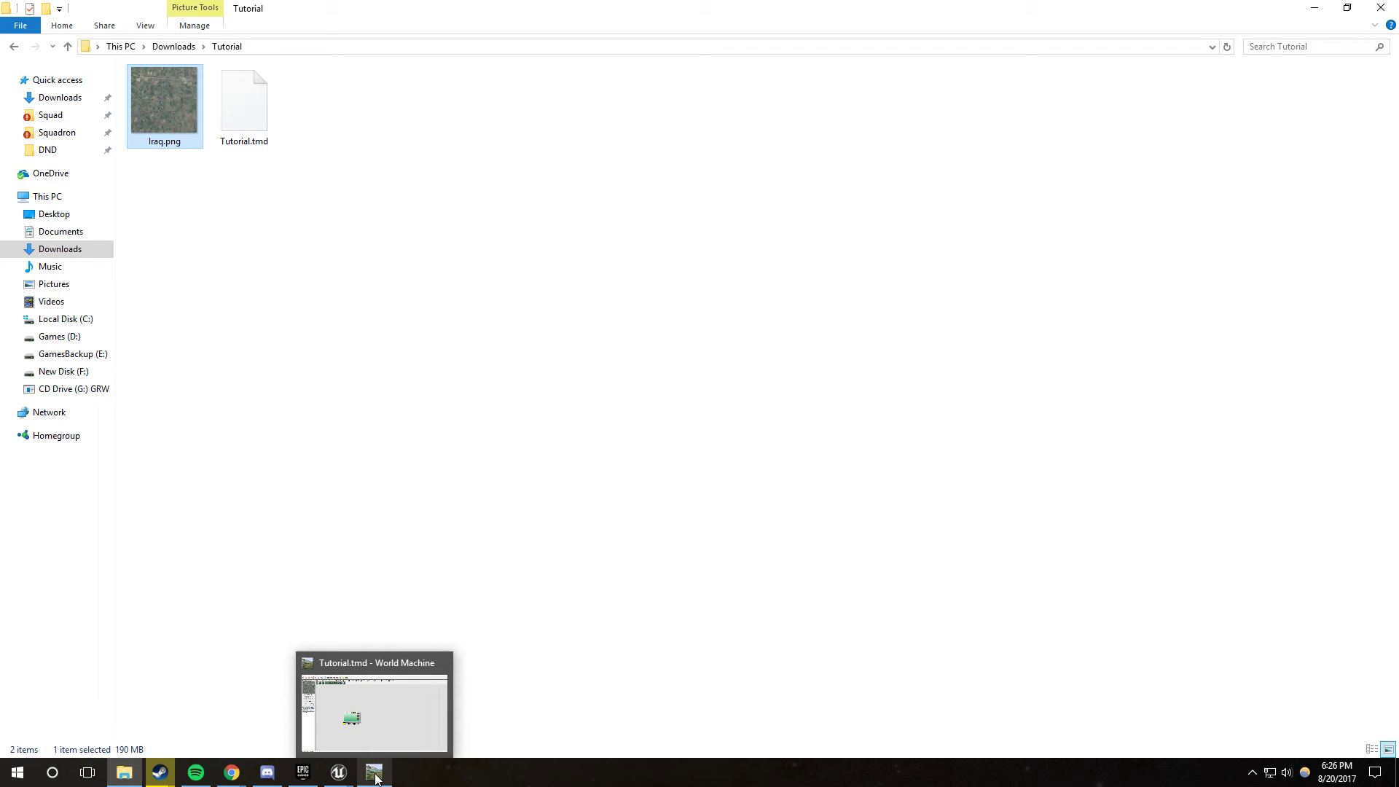
pyautogui.click(377, 718)
pyautogui.scroll(-1, 604, 305)
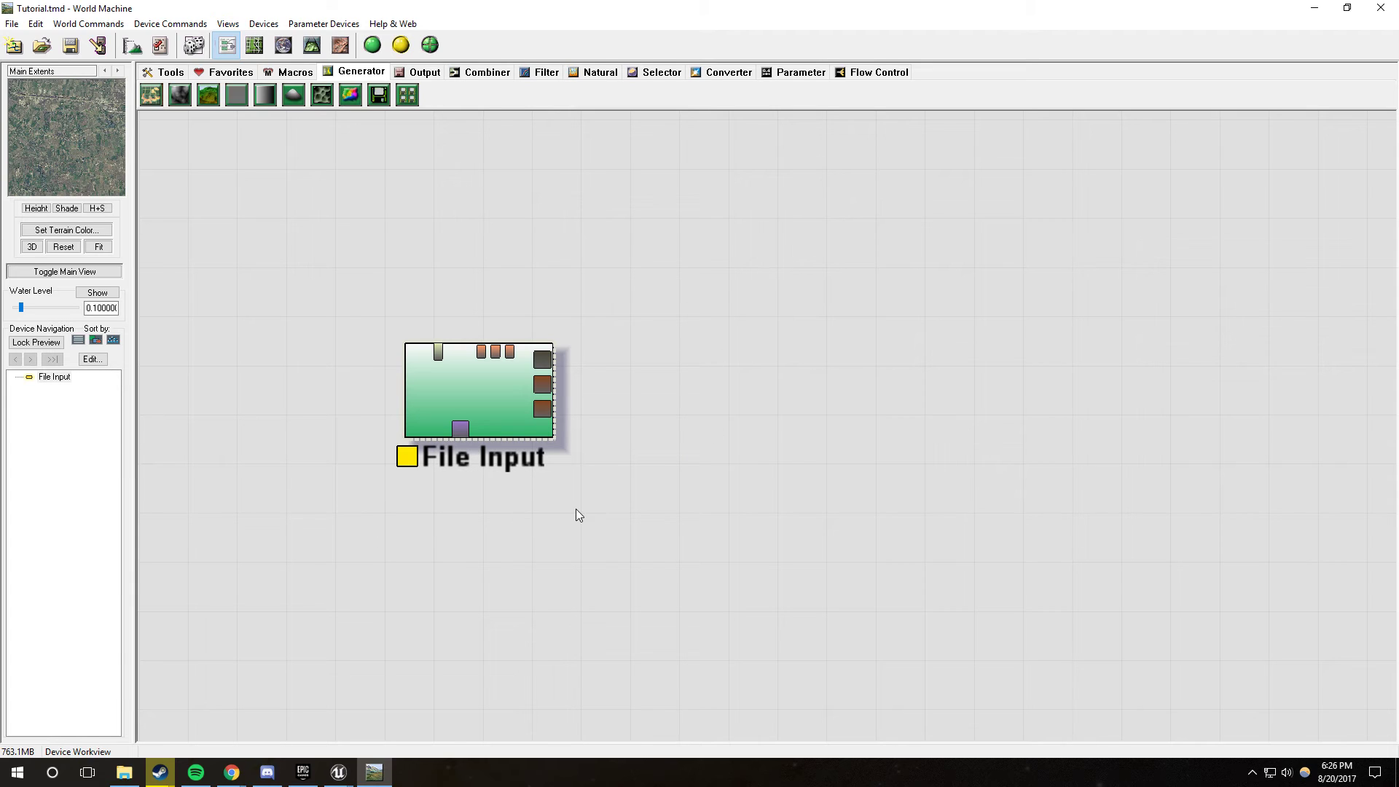
pyautogui.moveTo(579, 515); pyautogui.dragTo(348, 506, button='right')
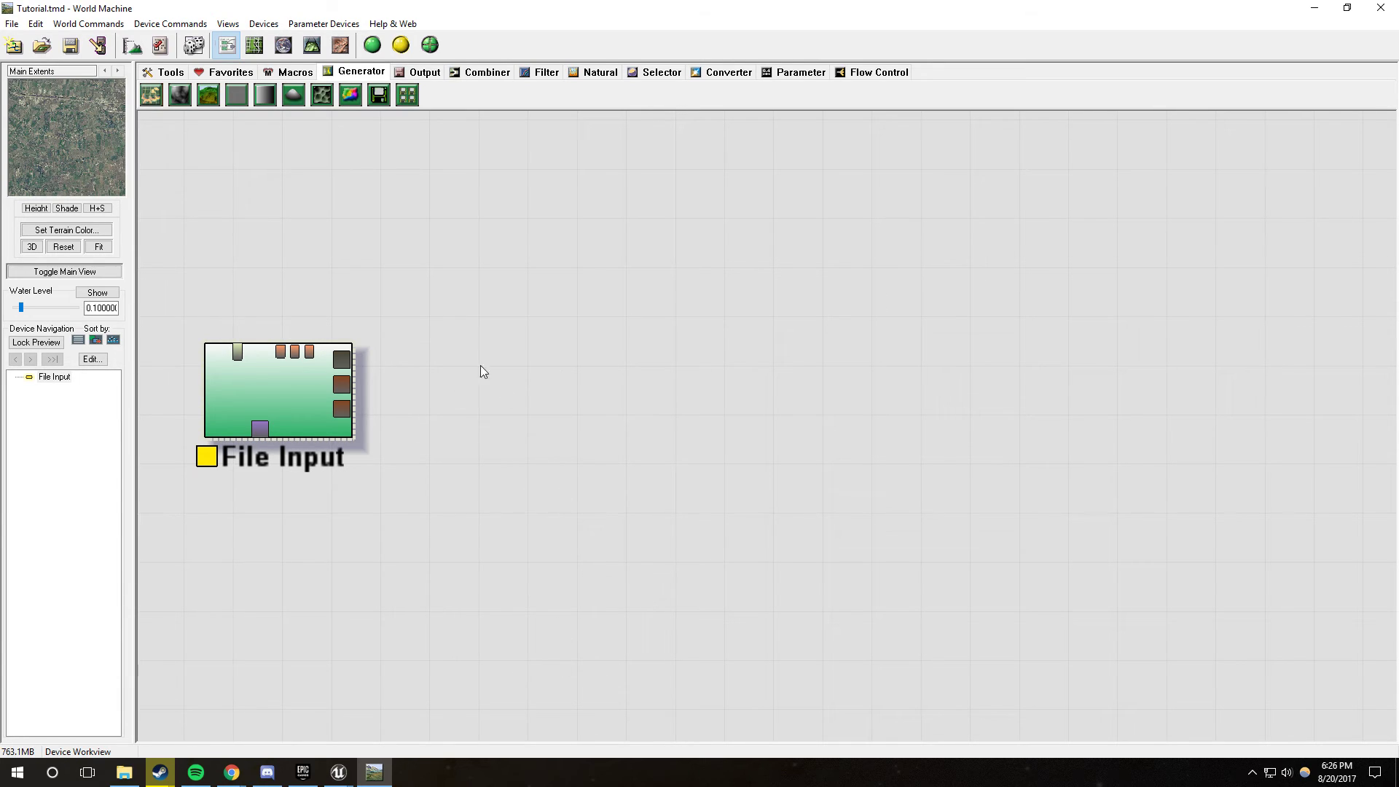
pyautogui.moveTo(753, 297); pyautogui.dragTo(1216, 388, button='right')
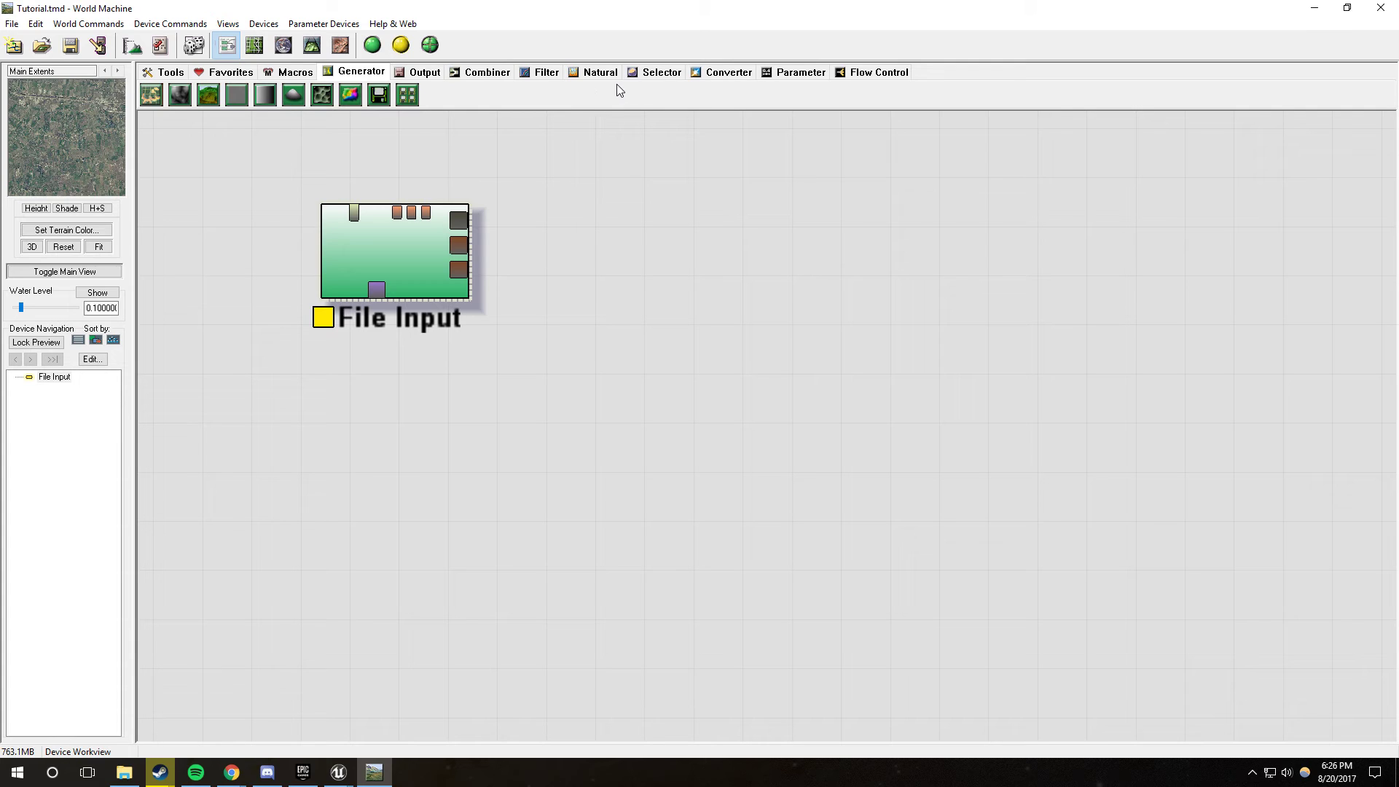
pyautogui.moveTo(806, 297); pyautogui.dragTo(440, 277, button='right')
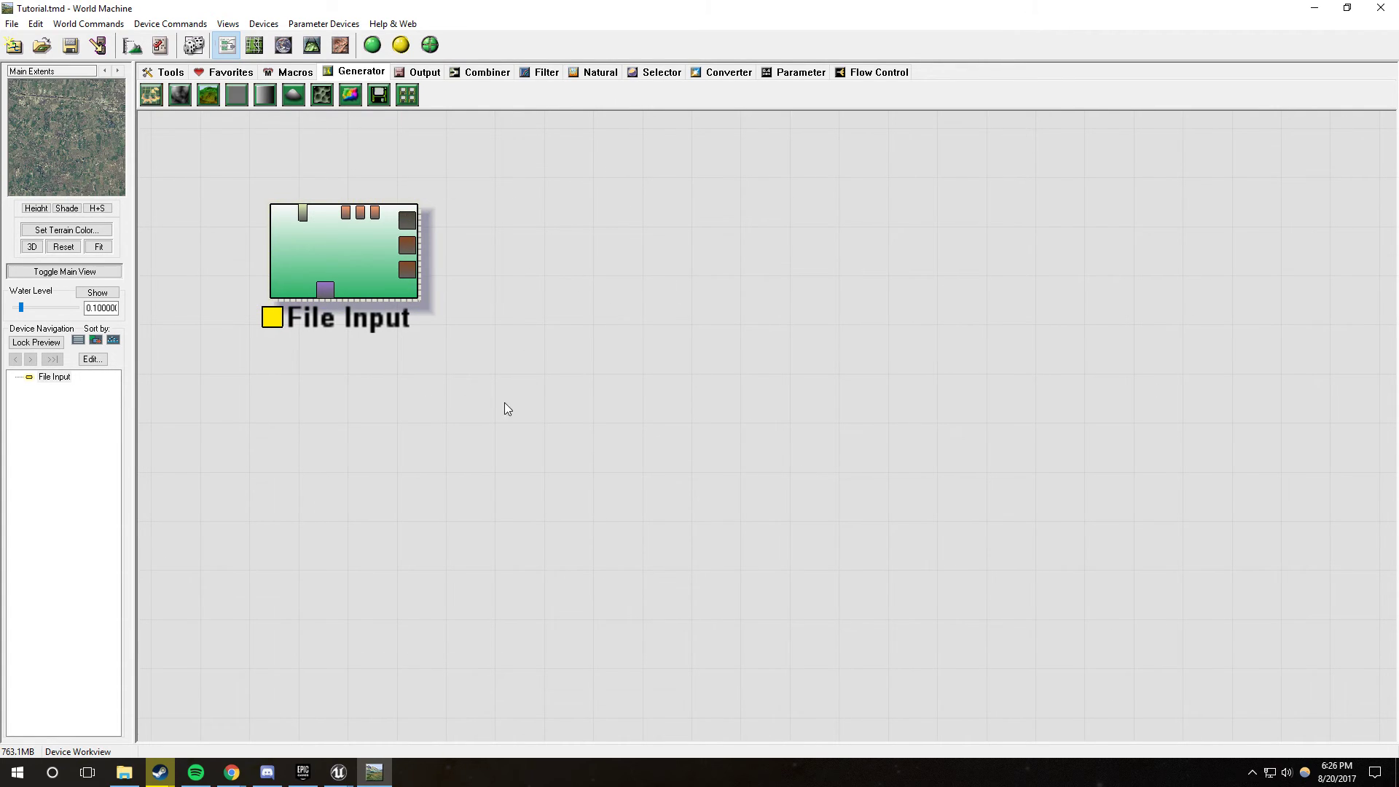
pyautogui.moveTo(765, 403); pyautogui.dragTo(526, 391, button='right')
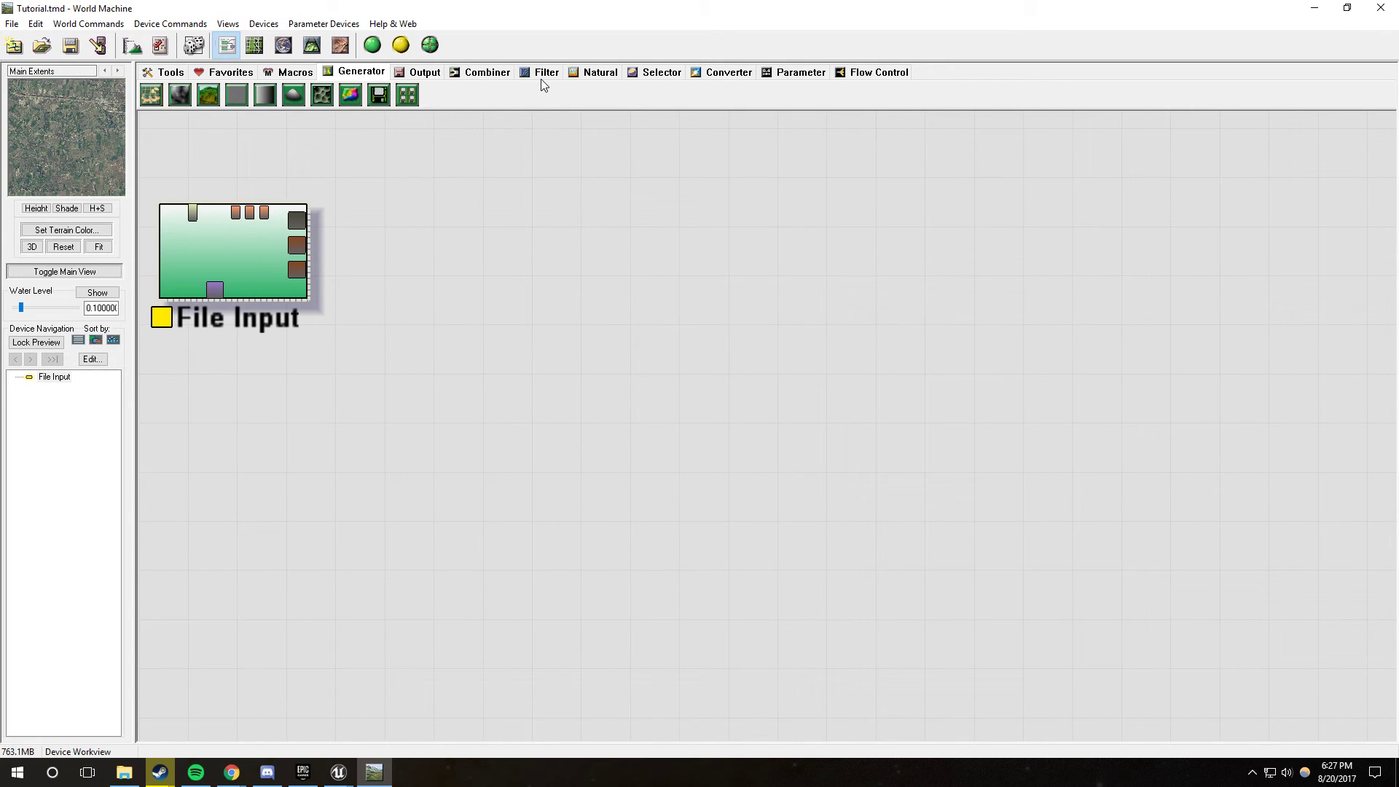
pyautogui.click(653, 76)
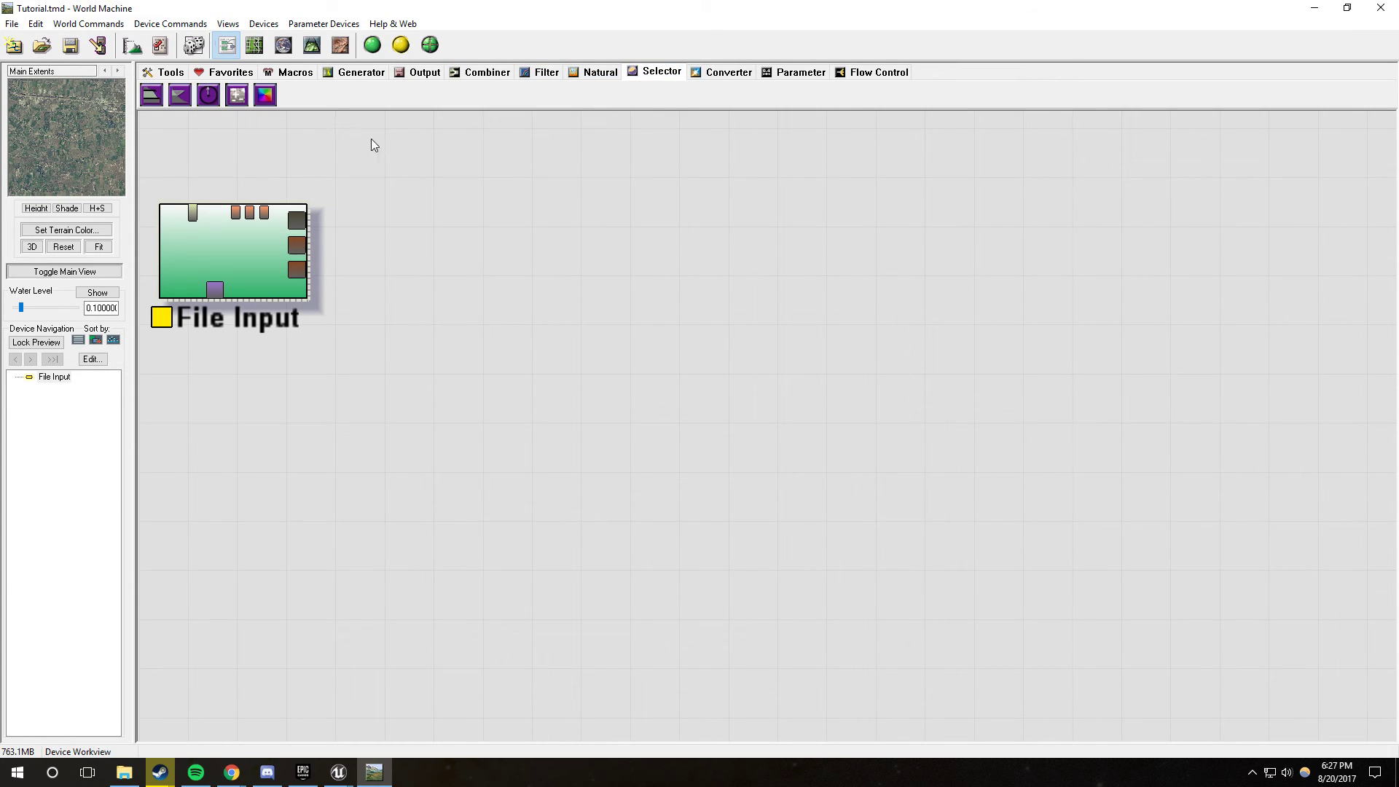
pyautogui.click(265, 97)
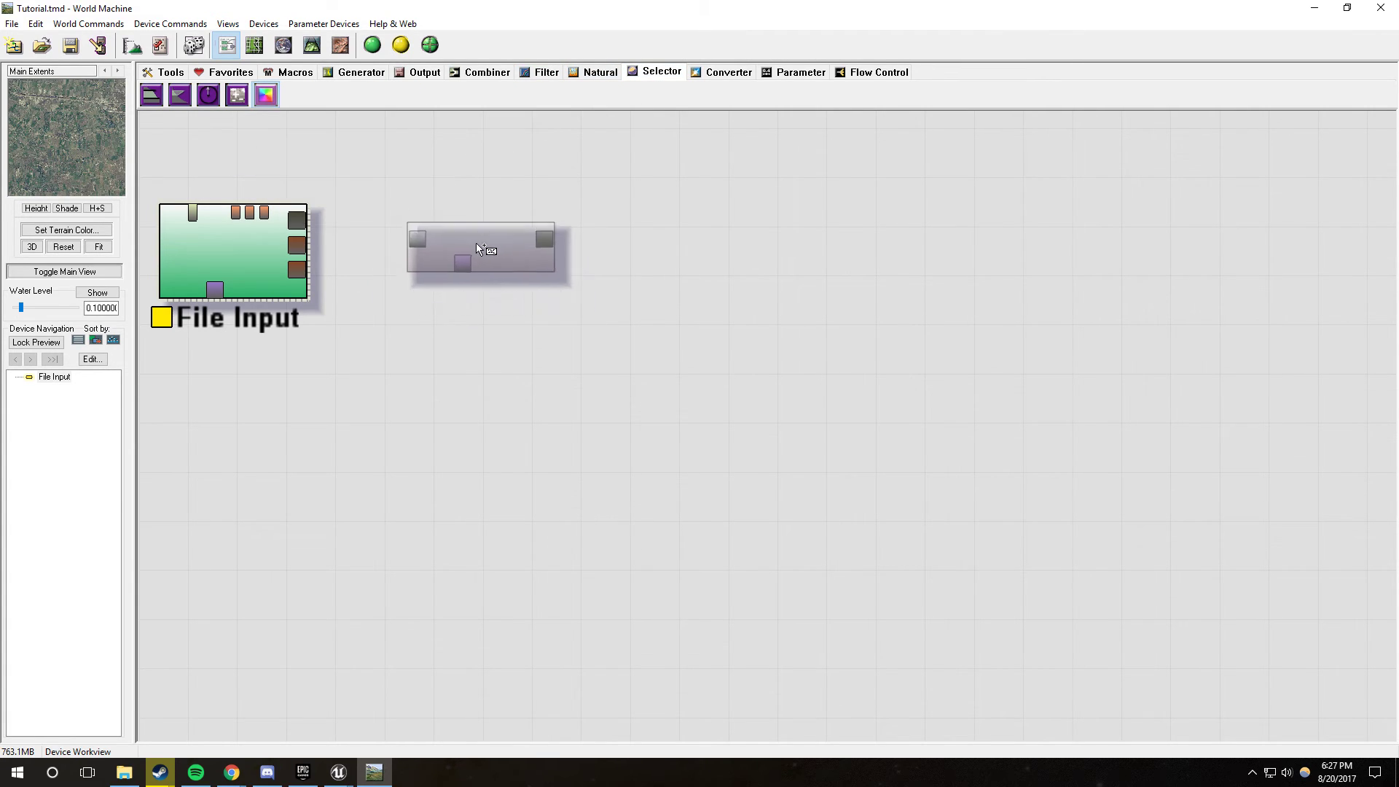
pyautogui.click(454, 216)
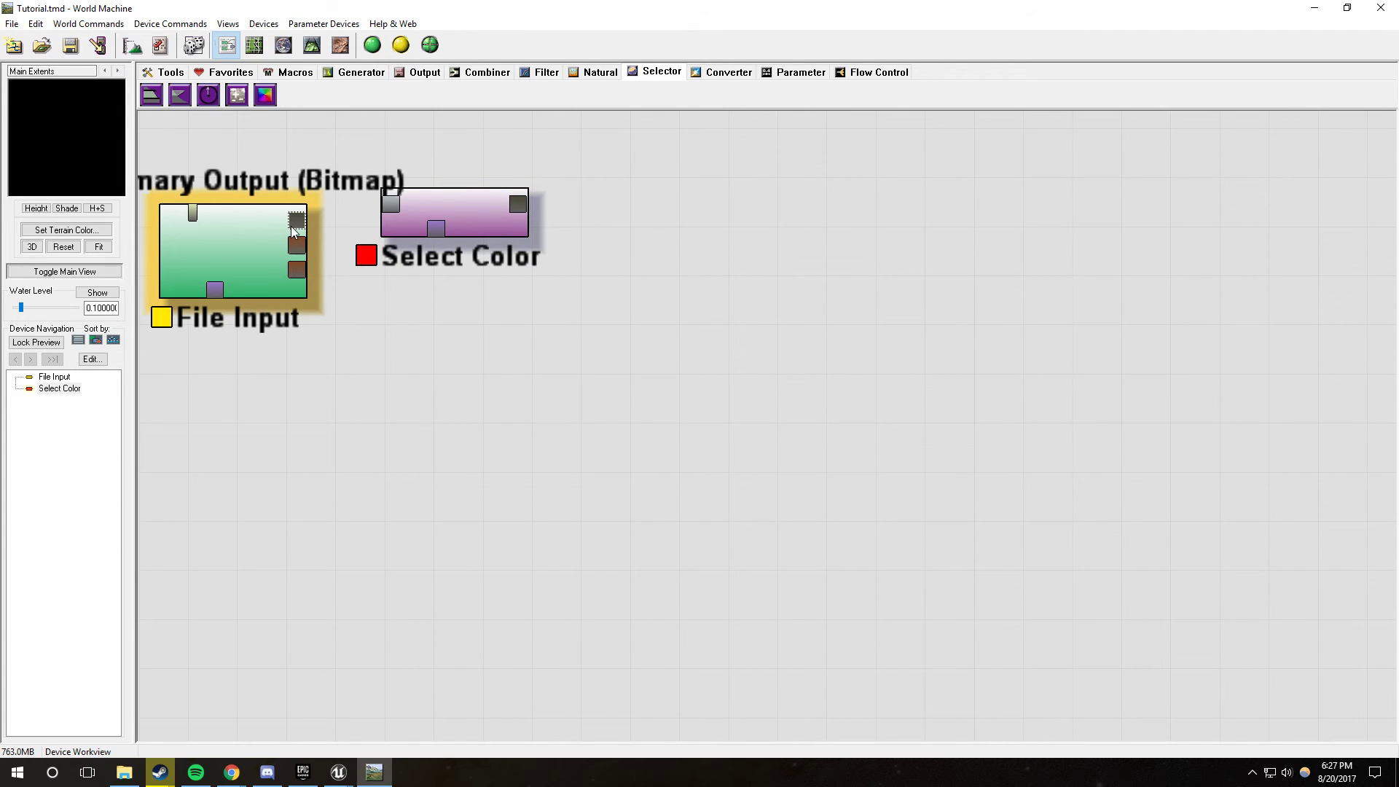
pyautogui.moveTo(291, 226); pyautogui.dragTo(435, 217)
# Step: Examine the selection types offered in the Select Color device's properties, leaving without changes
pyautogui.doubleClick(433, 221)
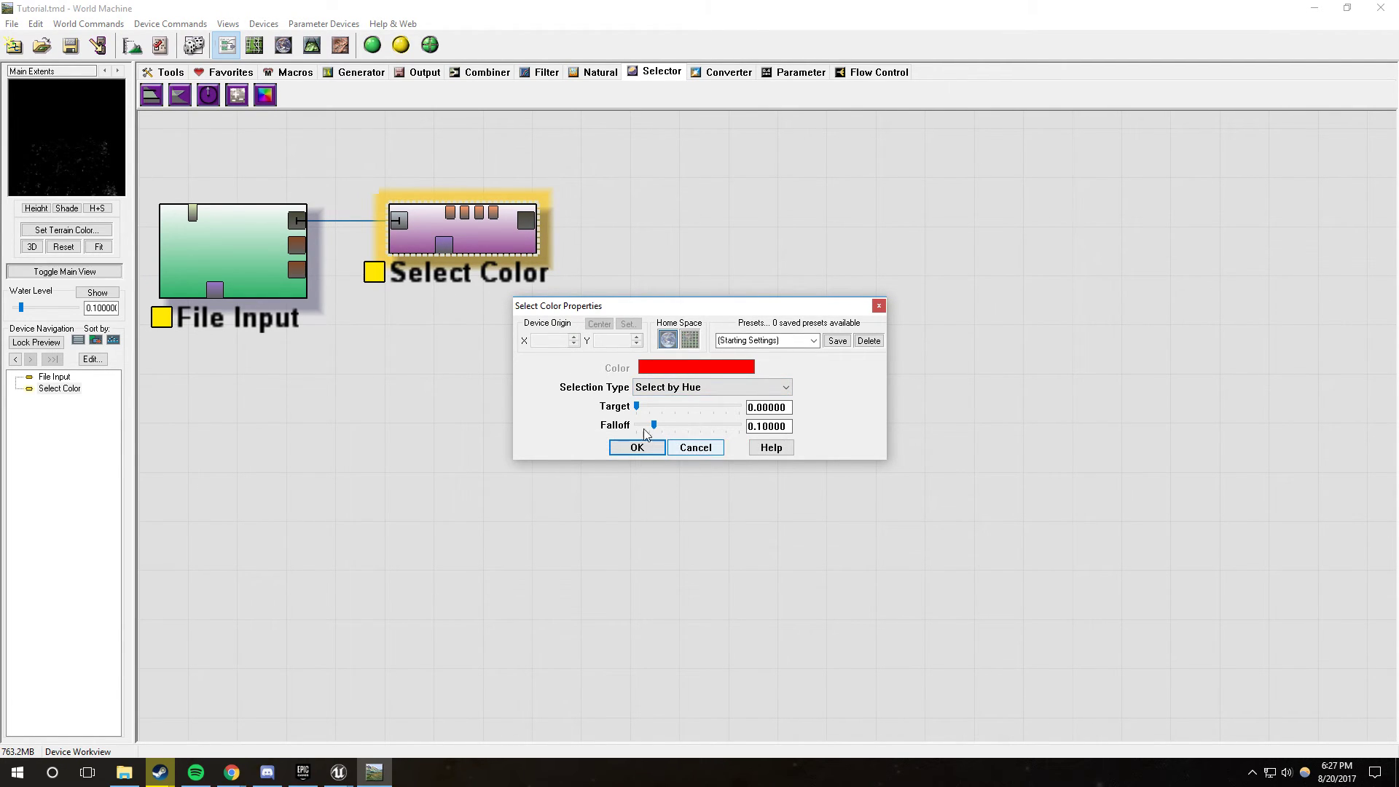
pyautogui.click(660, 388)
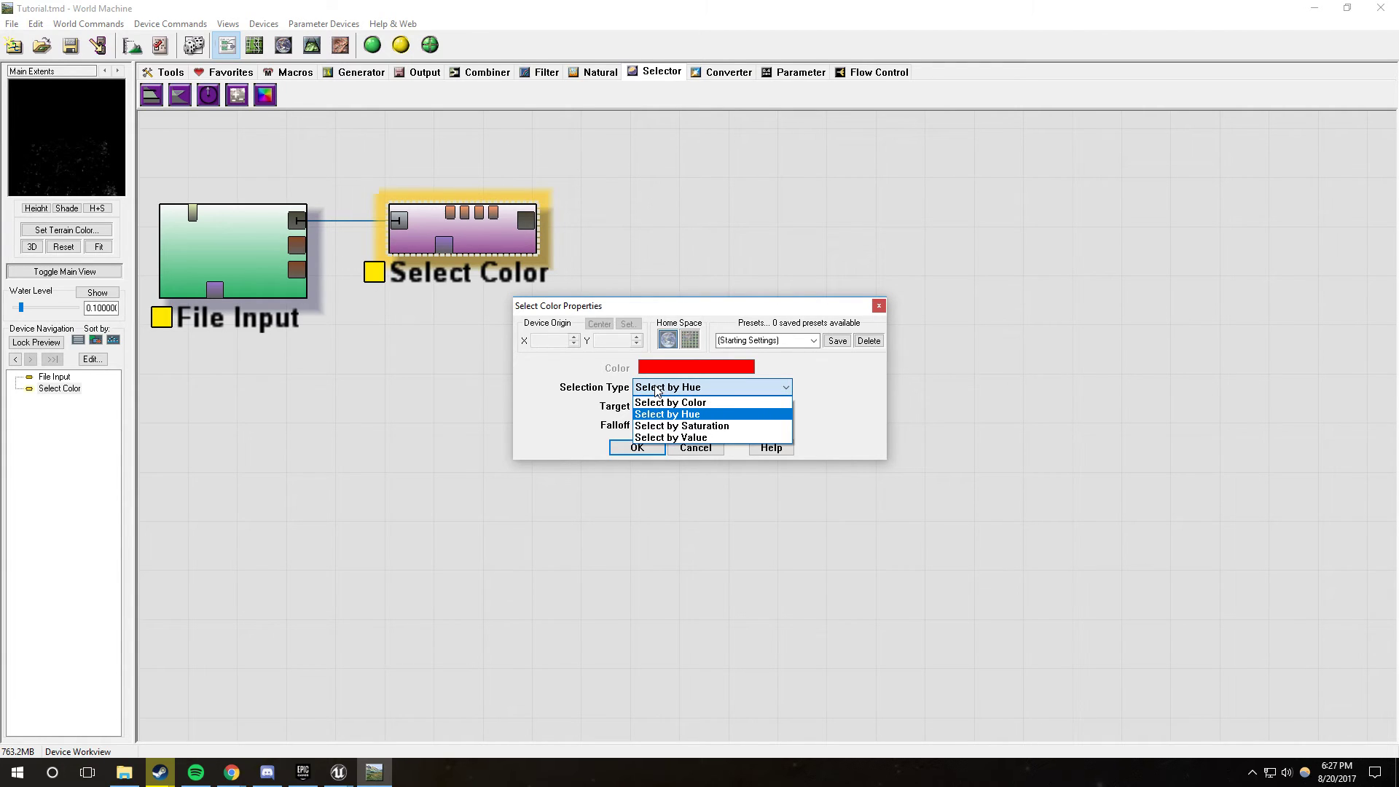
pyautogui.click(671, 390)
pyautogui.click(671, 391)
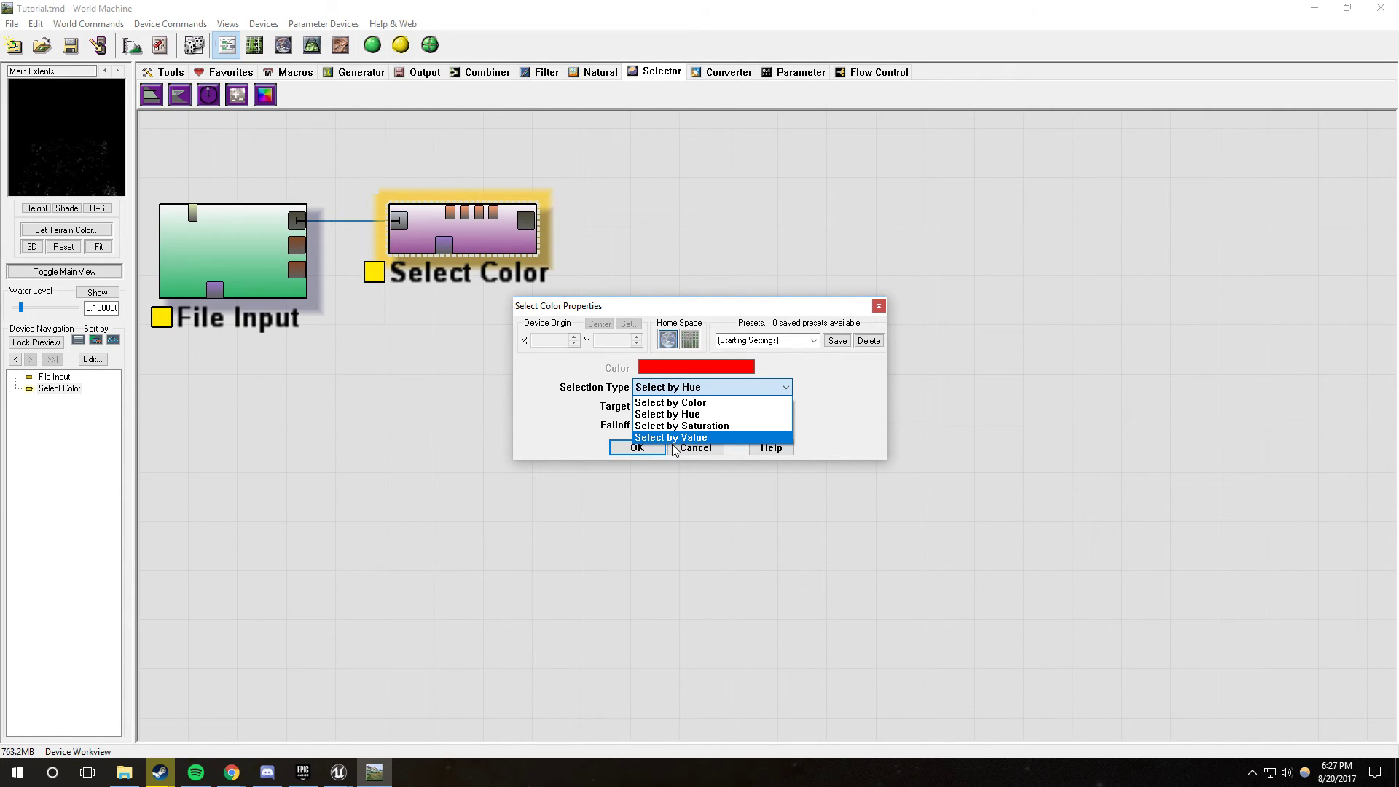
pyautogui.click(671, 393)
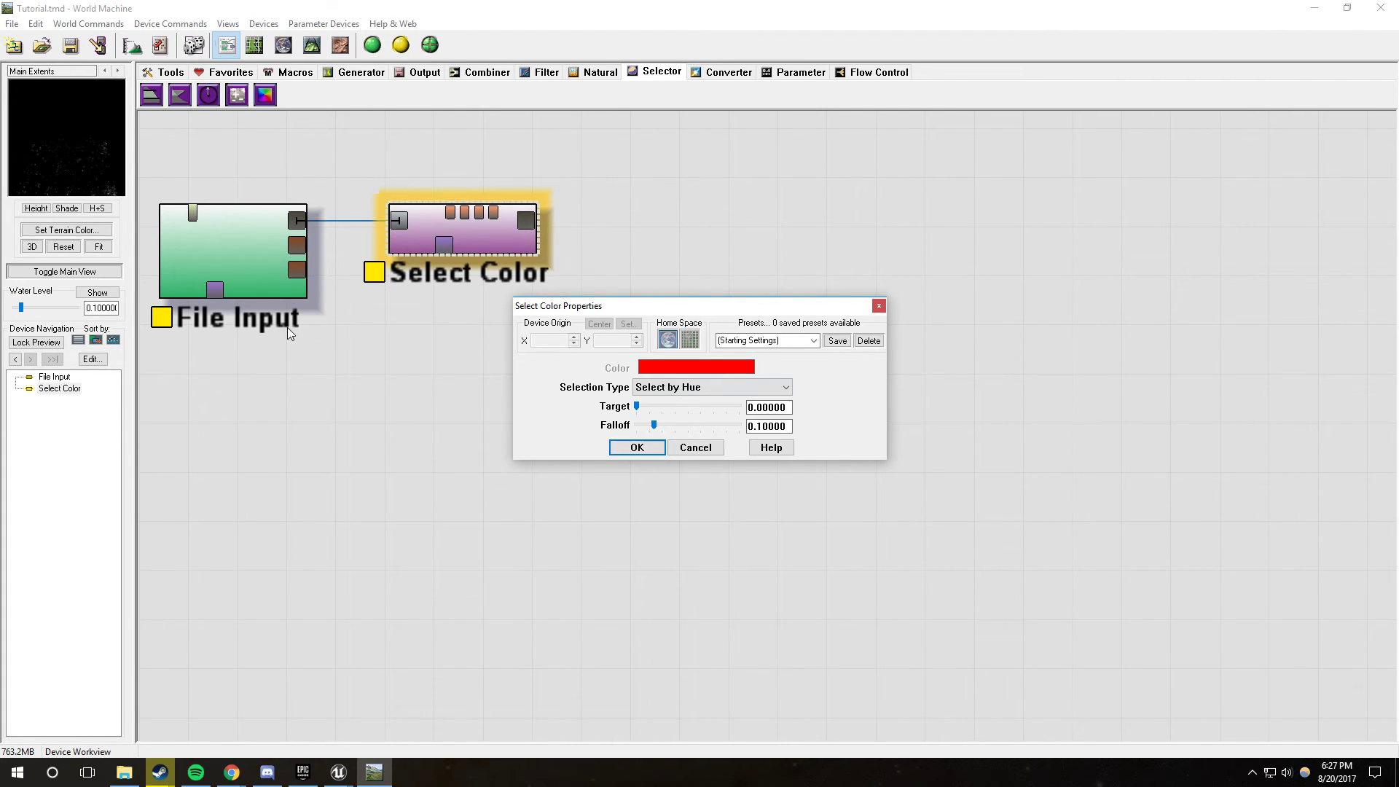
pyautogui.click(692, 447)
# Step: Show the File Input device in the 2D view, build the world at full resolution and inspect the built image
pyautogui.click(346, 48)
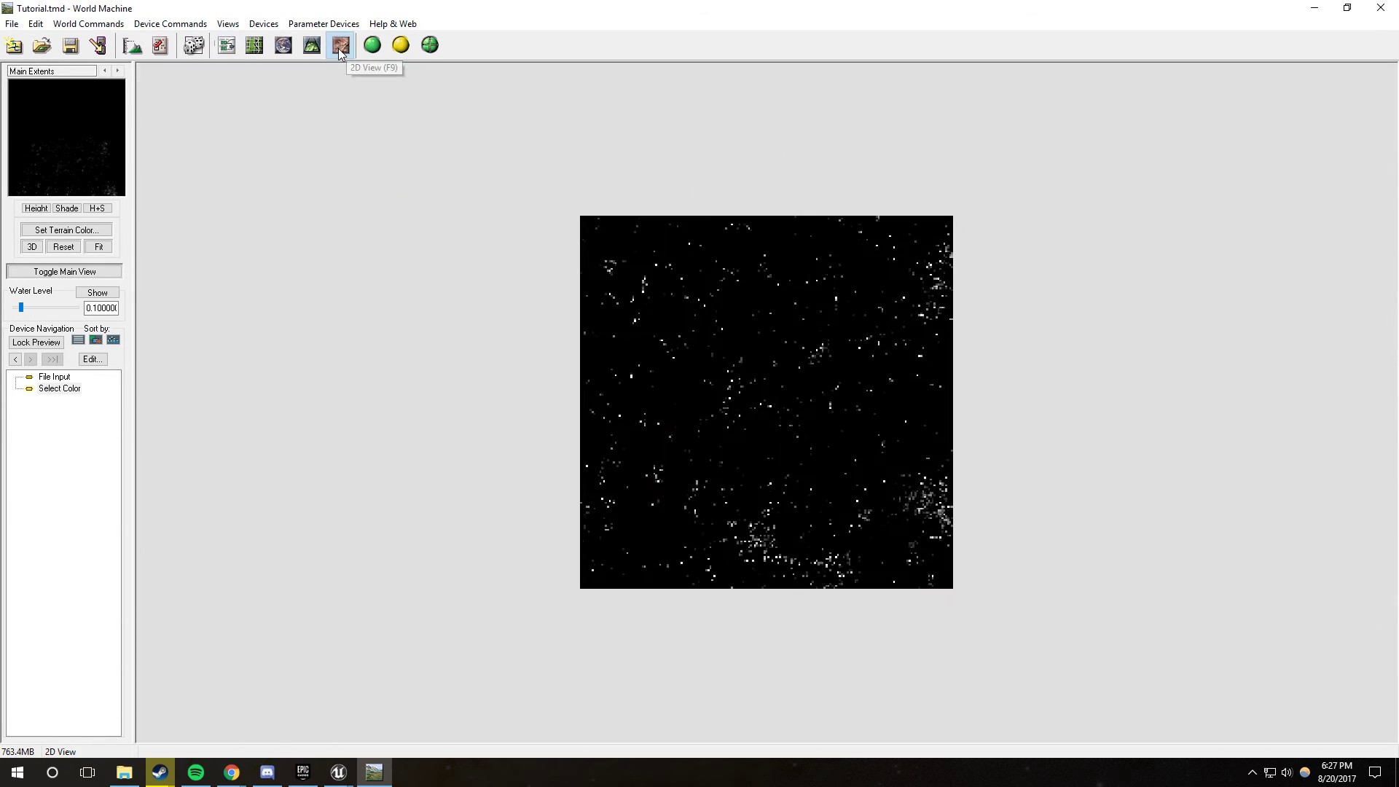
pyautogui.click(48, 377)
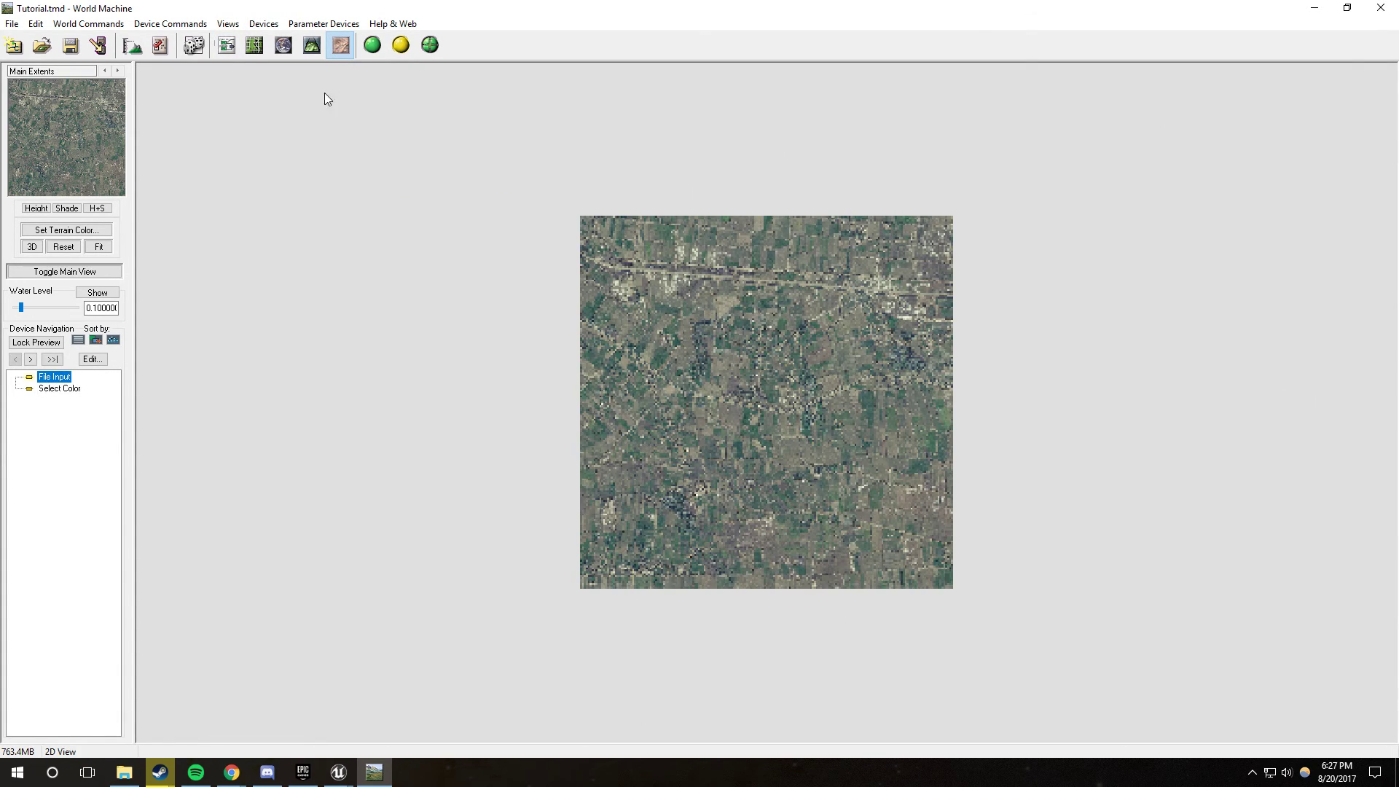
pyautogui.click(372, 46)
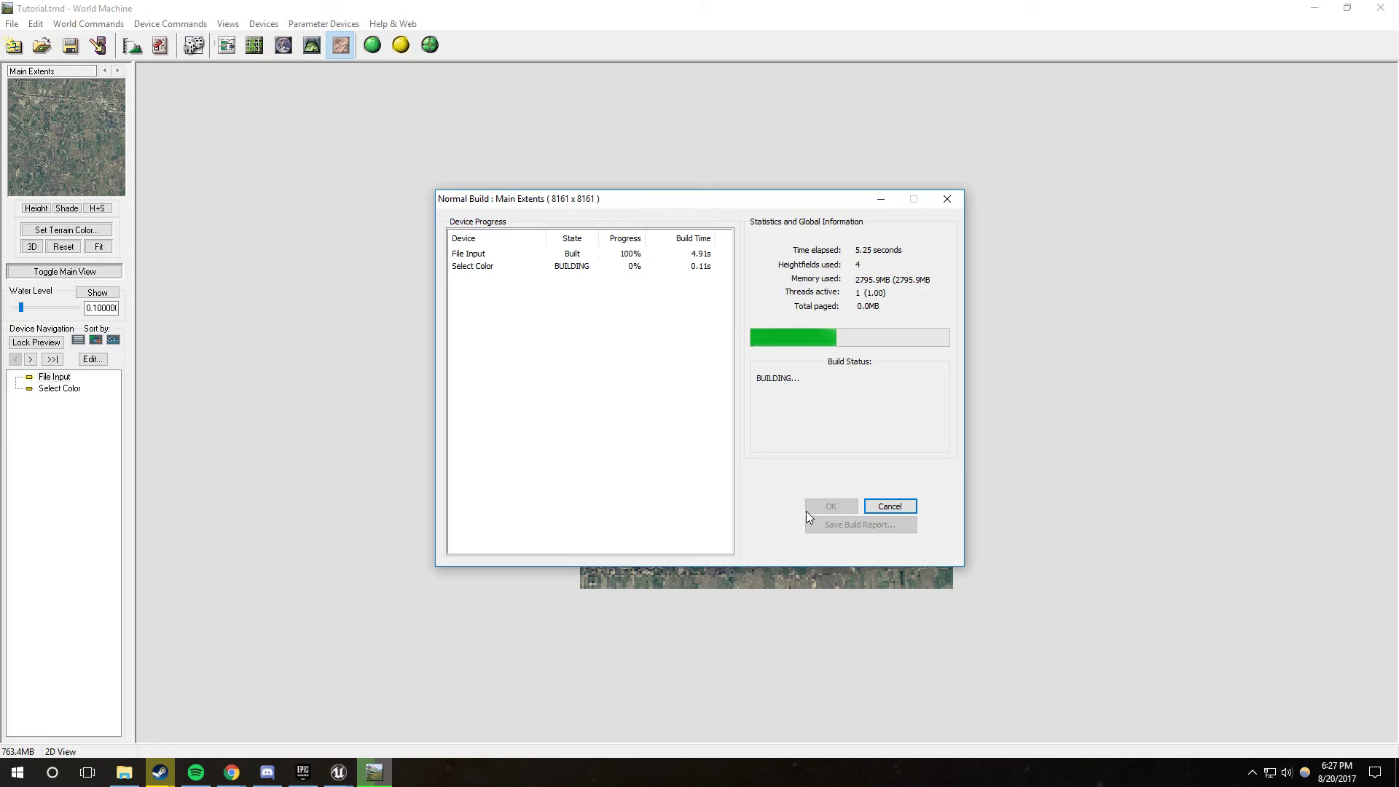
pyautogui.click(829, 507)
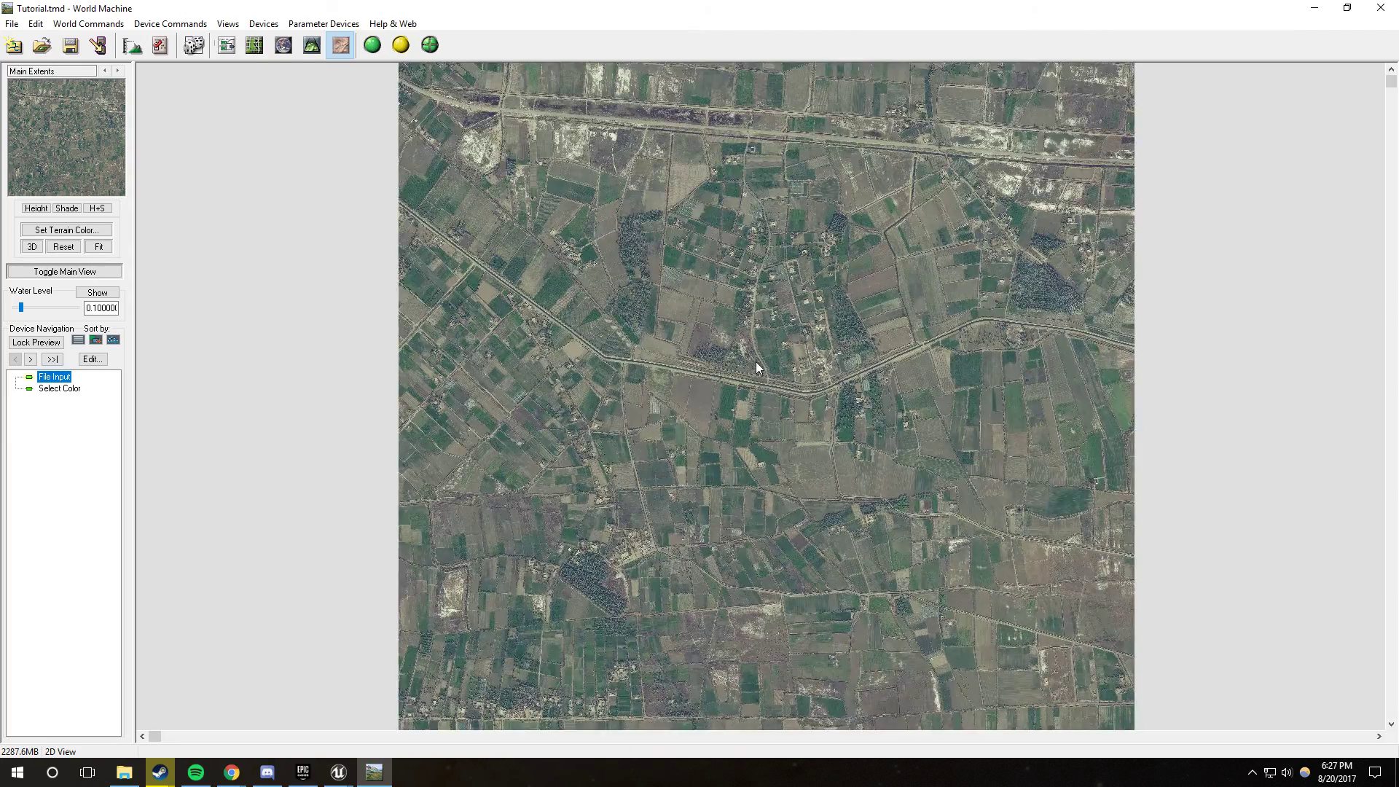
pyautogui.scroll(2, 757, 364)
pyautogui.scroll(-6, 718, 509)
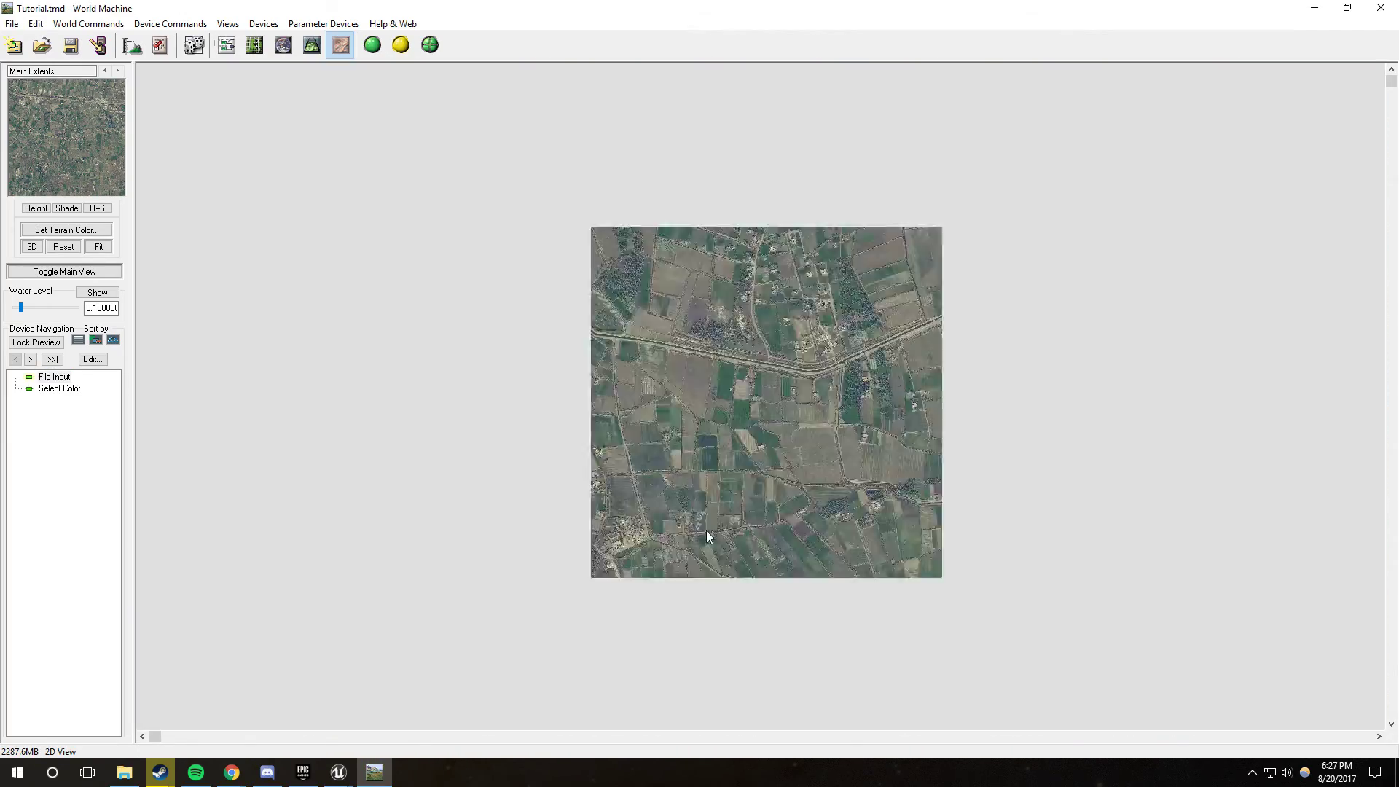
# Step: Examine the built satellite image up close, looking over the fields, roads and canal for the surface colours
pyautogui.scroll(4, 612, 582)
pyautogui.scroll(5, 622, 527)
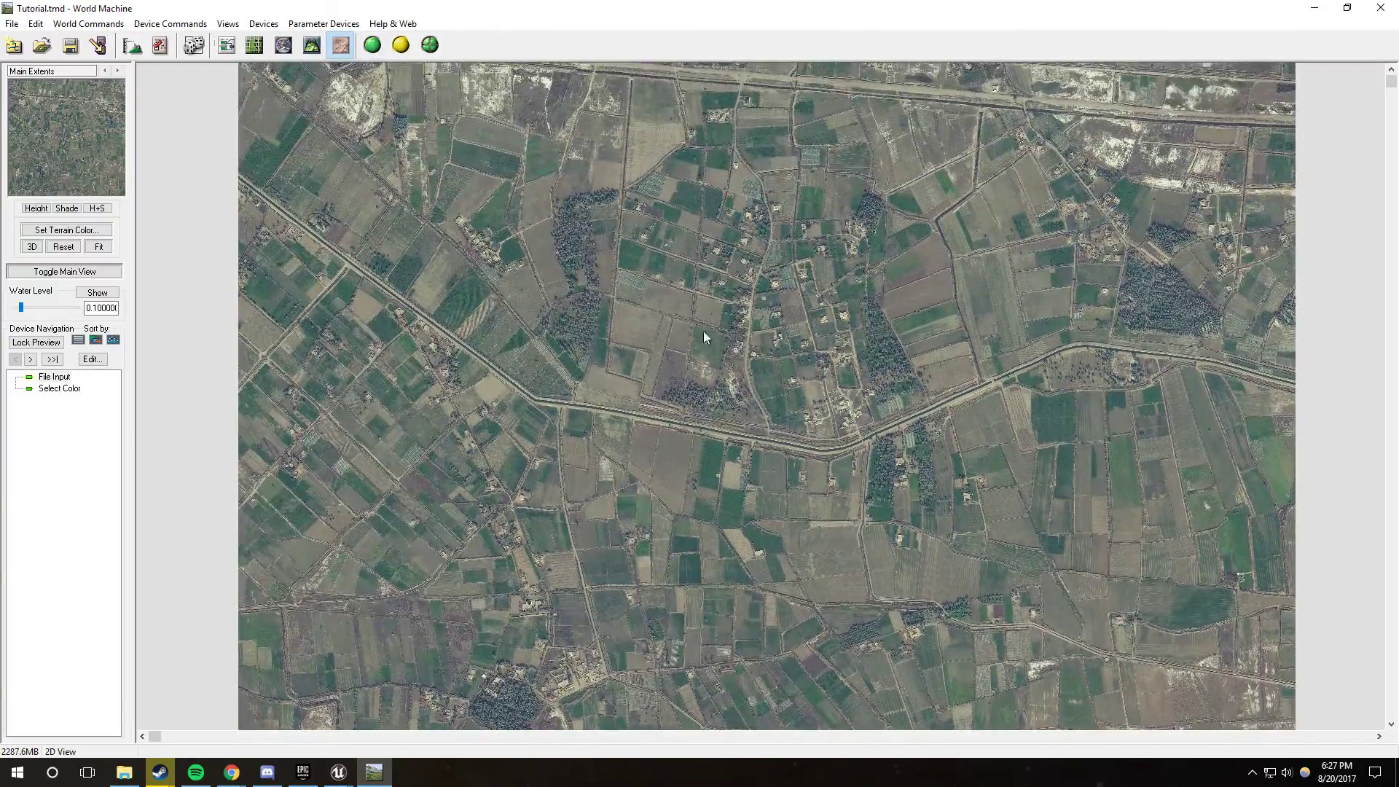
pyautogui.moveTo(706, 377); pyautogui.dragTo(707, 717)
pyautogui.moveTo(556, 281); pyautogui.dragTo(677, 712)
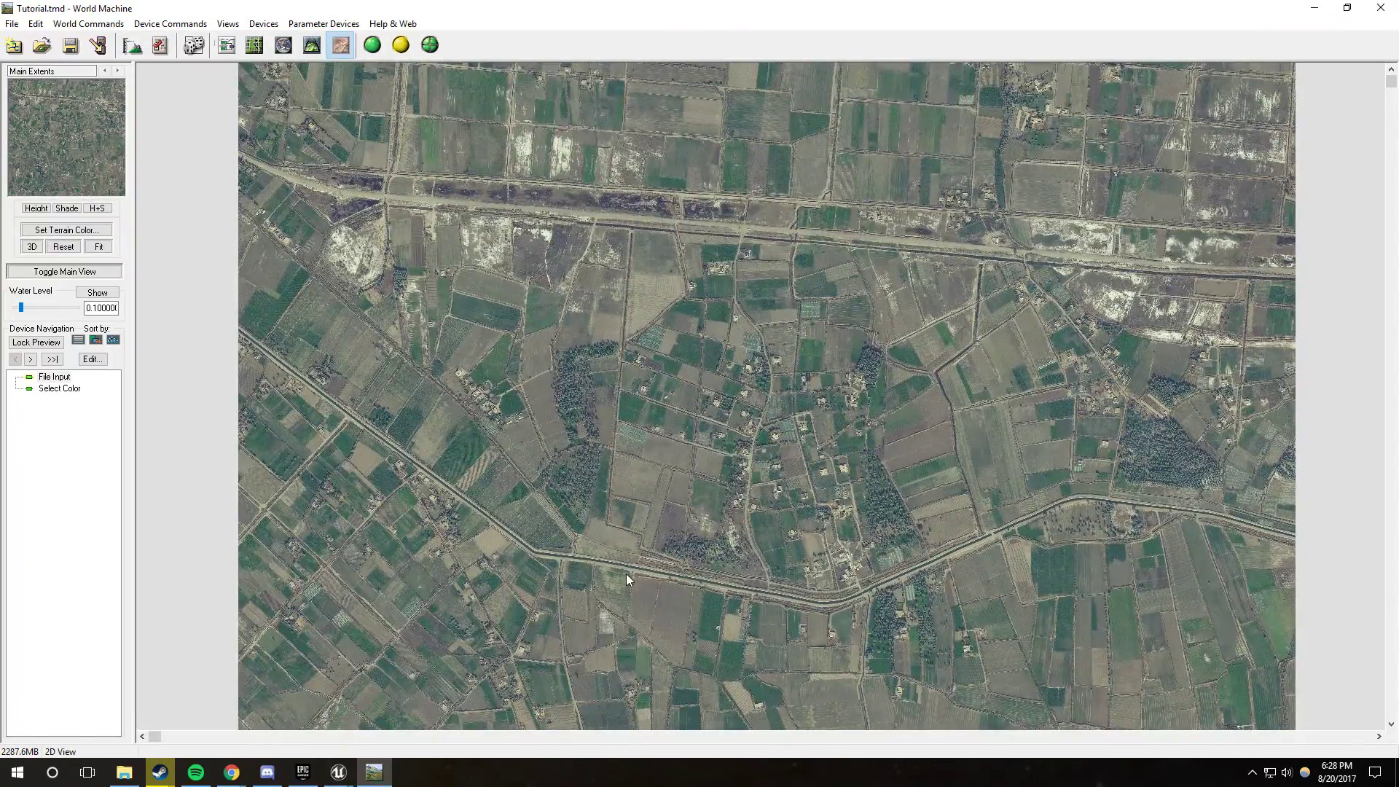
pyautogui.scroll(6, 628, 572)
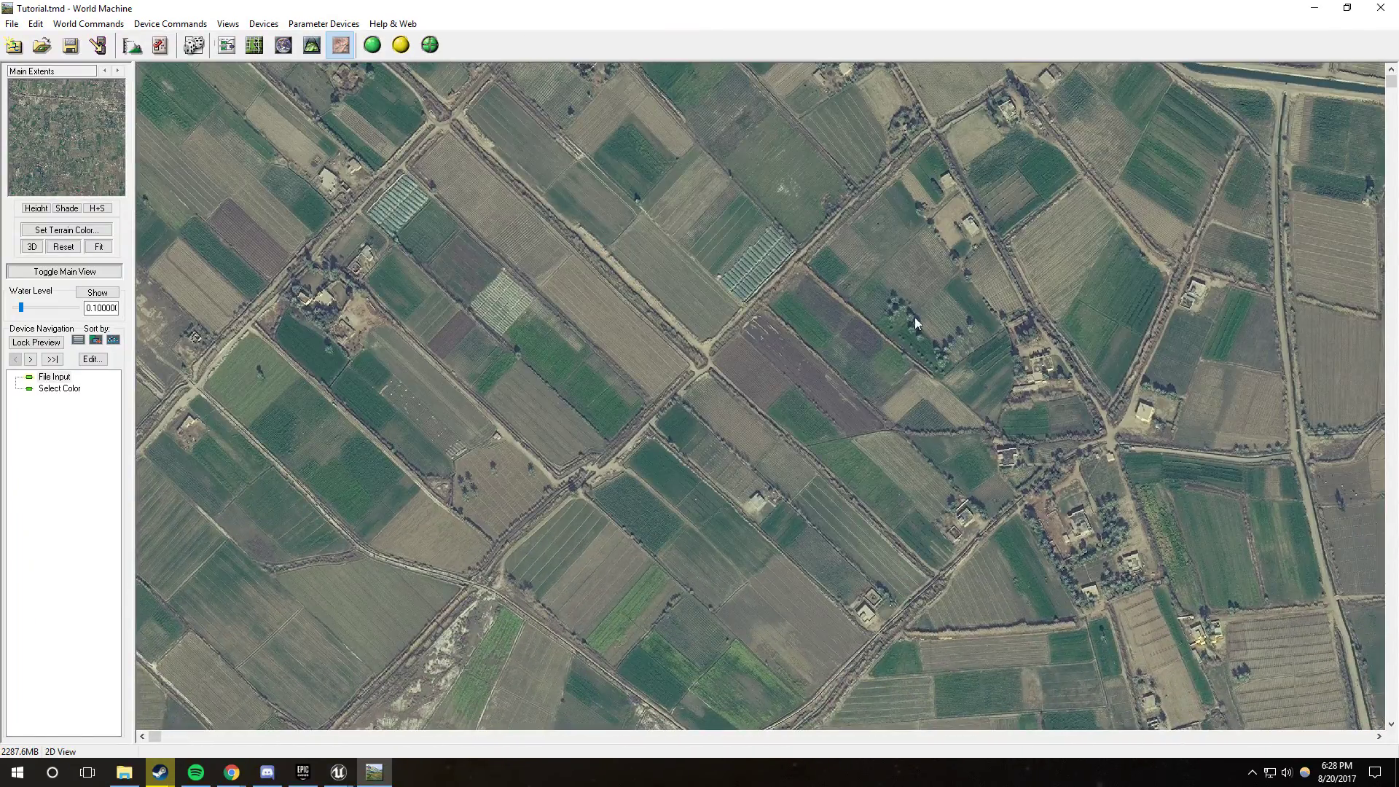
pyautogui.moveTo(790, 398); pyautogui.dragTo(505, 617)
pyautogui.moveTo(778, 195); pyautogui.dragTo(583, 527)
pyautogui.moveTo(639, 483); pyautogui.dragTo(611, 355)
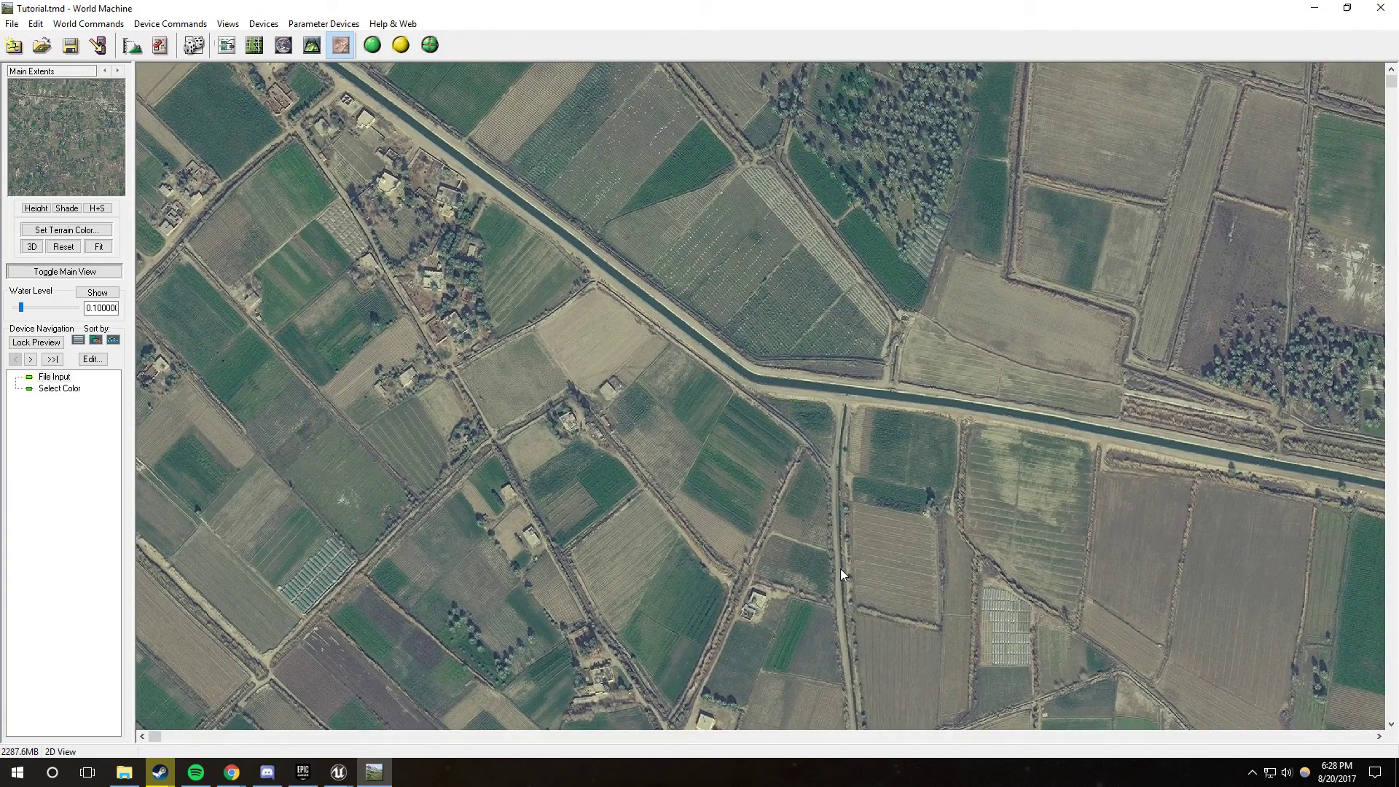
pyautogui.moveTo(841, 568); pyautogui.dragTo(742, 247)
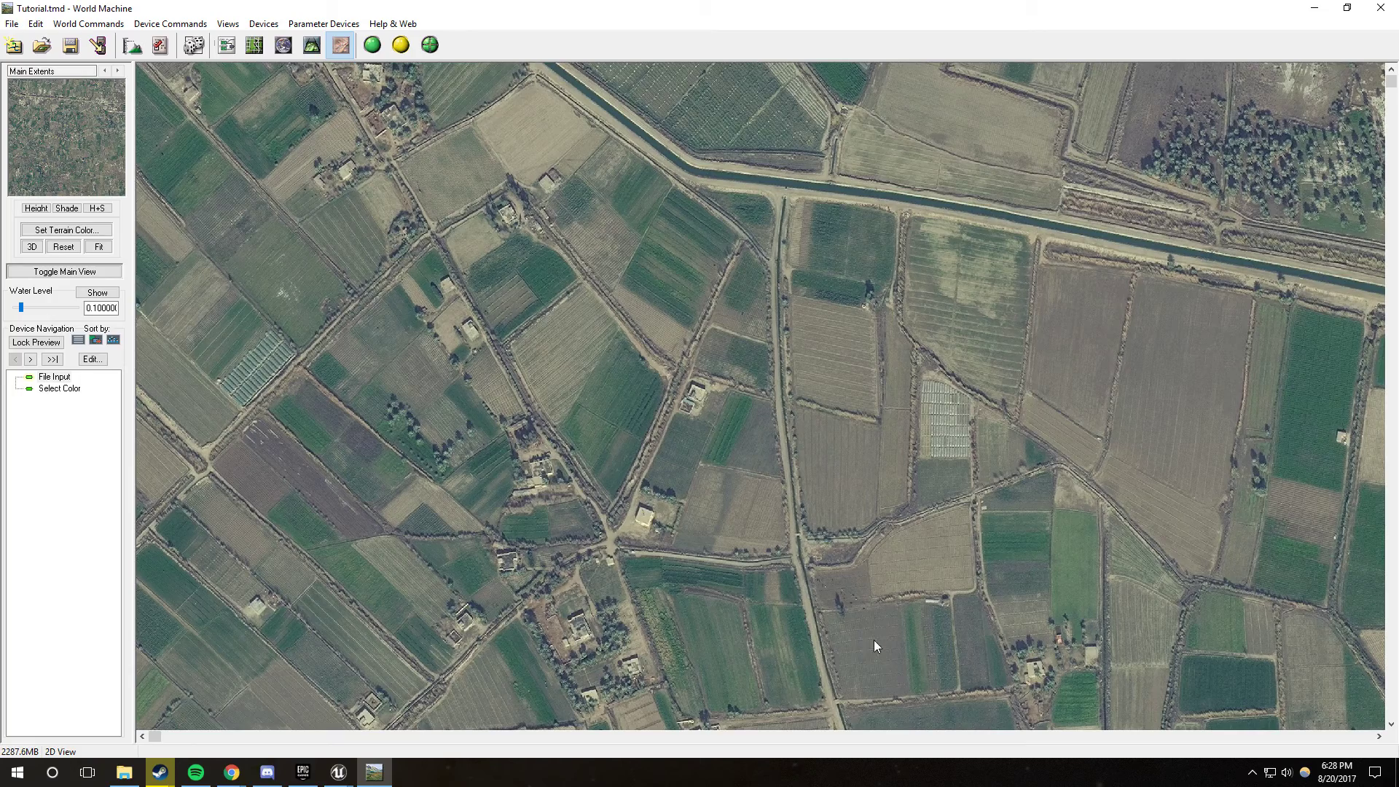
pyautogui.moveTo(772, 630); pyautogui.dragTo(624, 418)
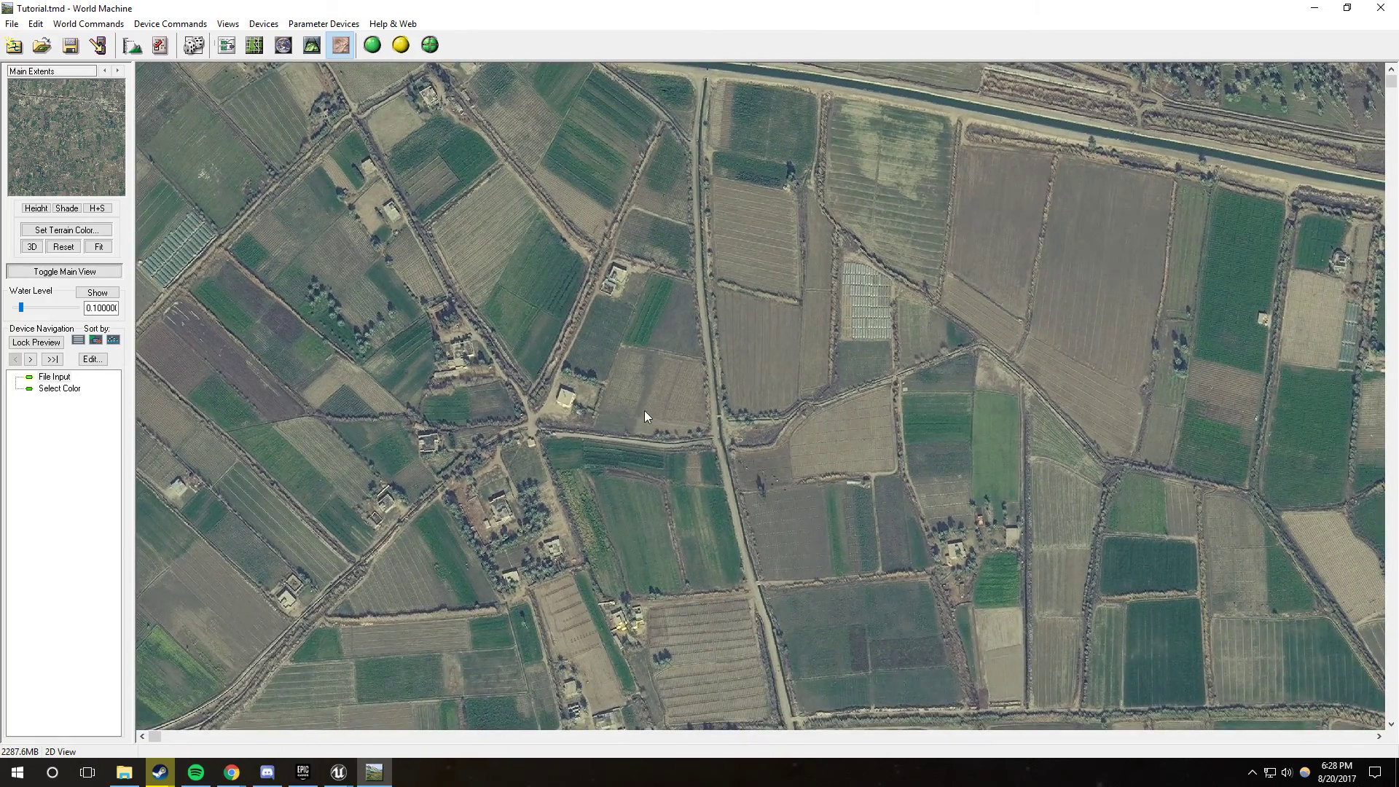
pyautogui.moveTo(866, 348); pyautogui.dragTo(488, 319)
pyautogui.moveTo(842, 349); pyautogui.dragTo(767, 283)
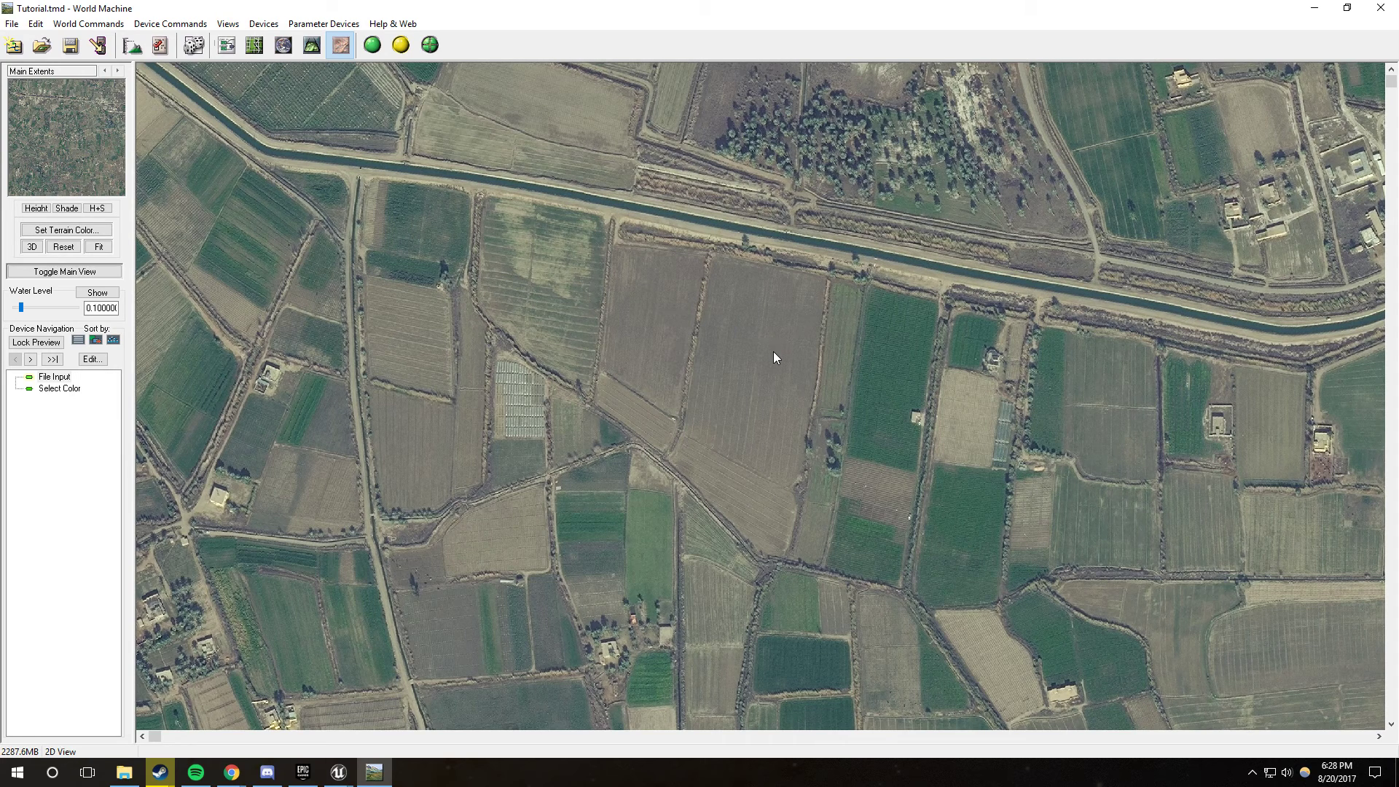
# Step: Start the desktop colour picker and sample the RGB colour of the large brown field just south of the canal
pyautogui.click(1251, 774)
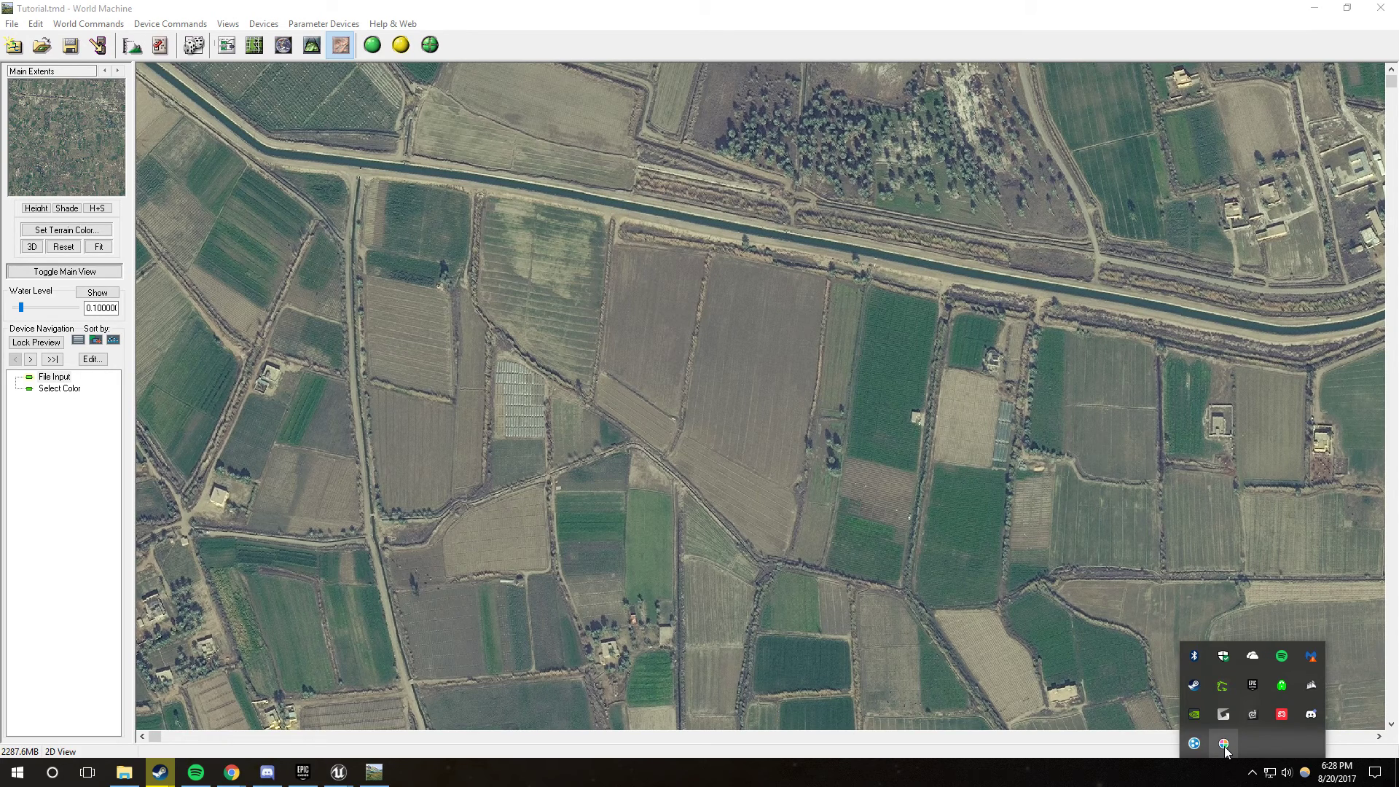
pyautogui.click(1225, 745)
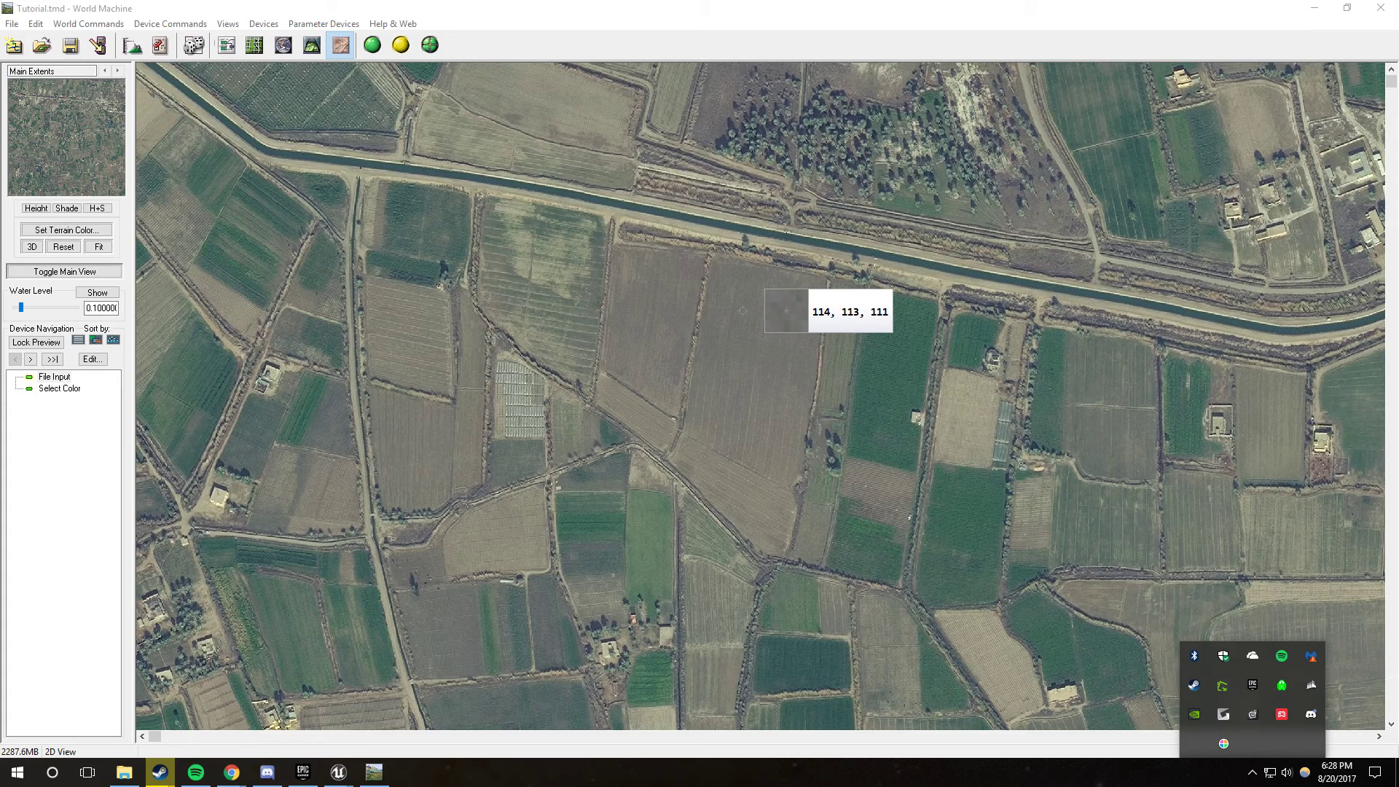
pyautogui.click(743, 310)
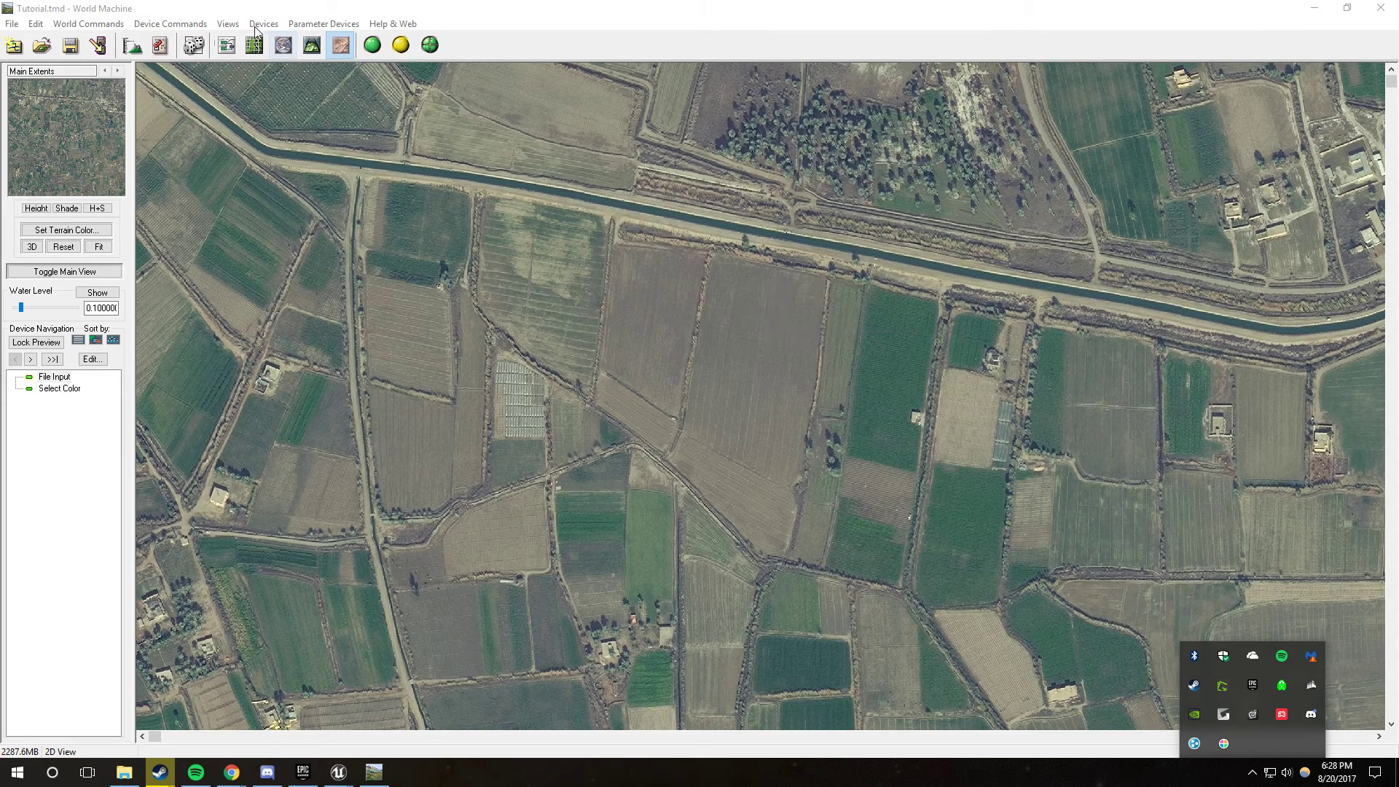
# Step: Return to the device workview and set the Select Color device's colour to Red 114, Green 113, Blue 111
pyautogui.click(226, 45)
pyautogui.doubleClick(483, 232)
pyautogui.click(674, 388)
pyautogui.click(670, 402)
pyautogui.click(671, 368)
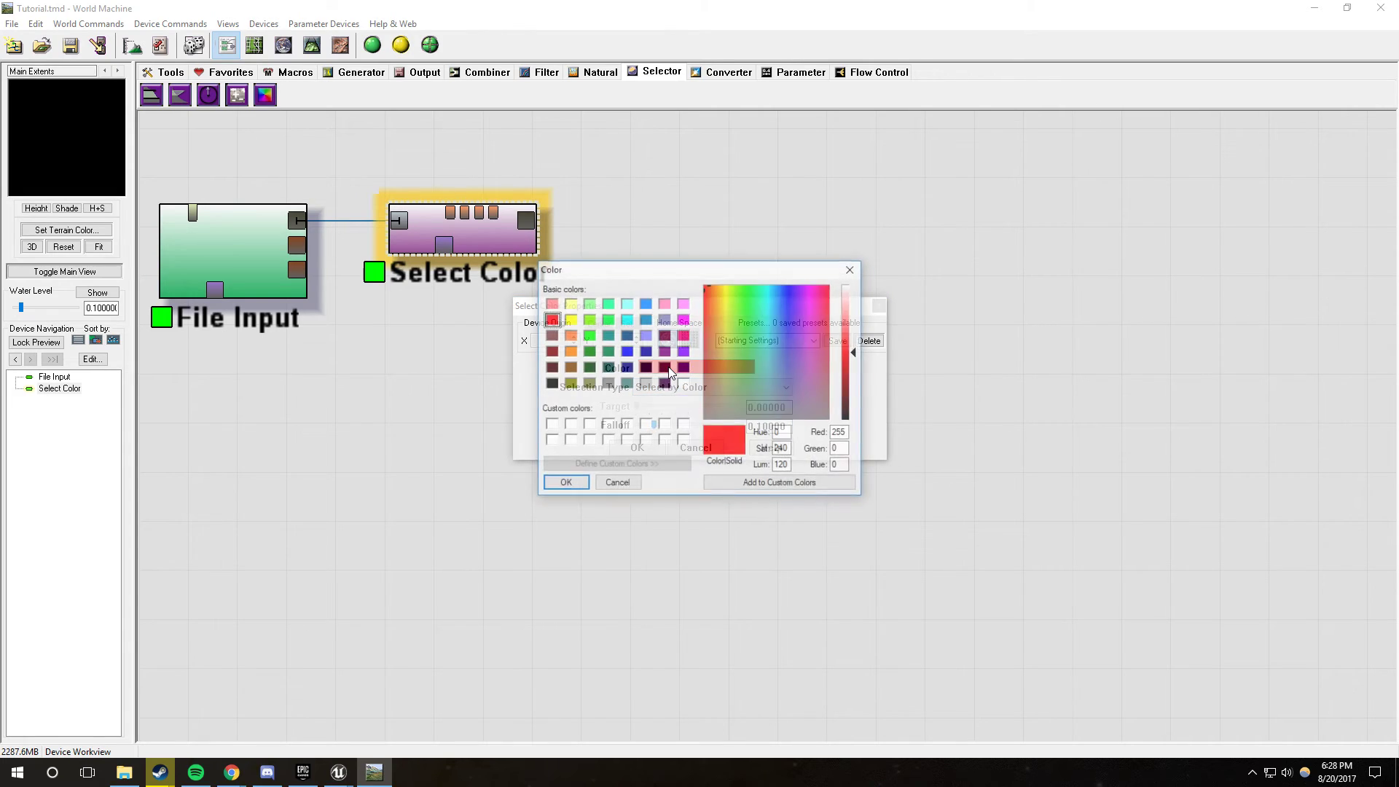
pyautogui.moveTo(848, 433); pyautogui.dragTo(812, 433)
pyautogui.write('114')
pyautogui.press('Tab')
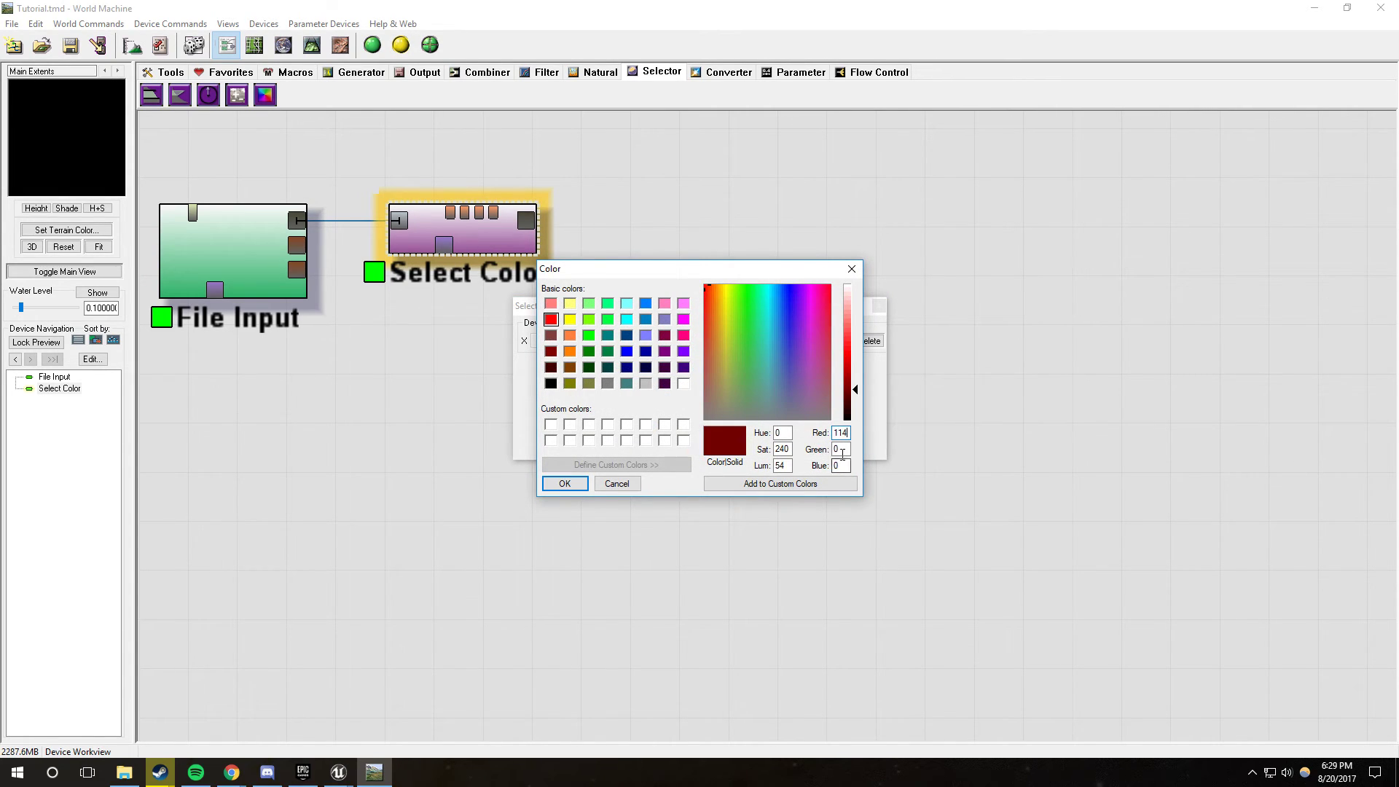
pyautogui.write('113')
pyautogui.press('Tab')
pyautogui.write('111')
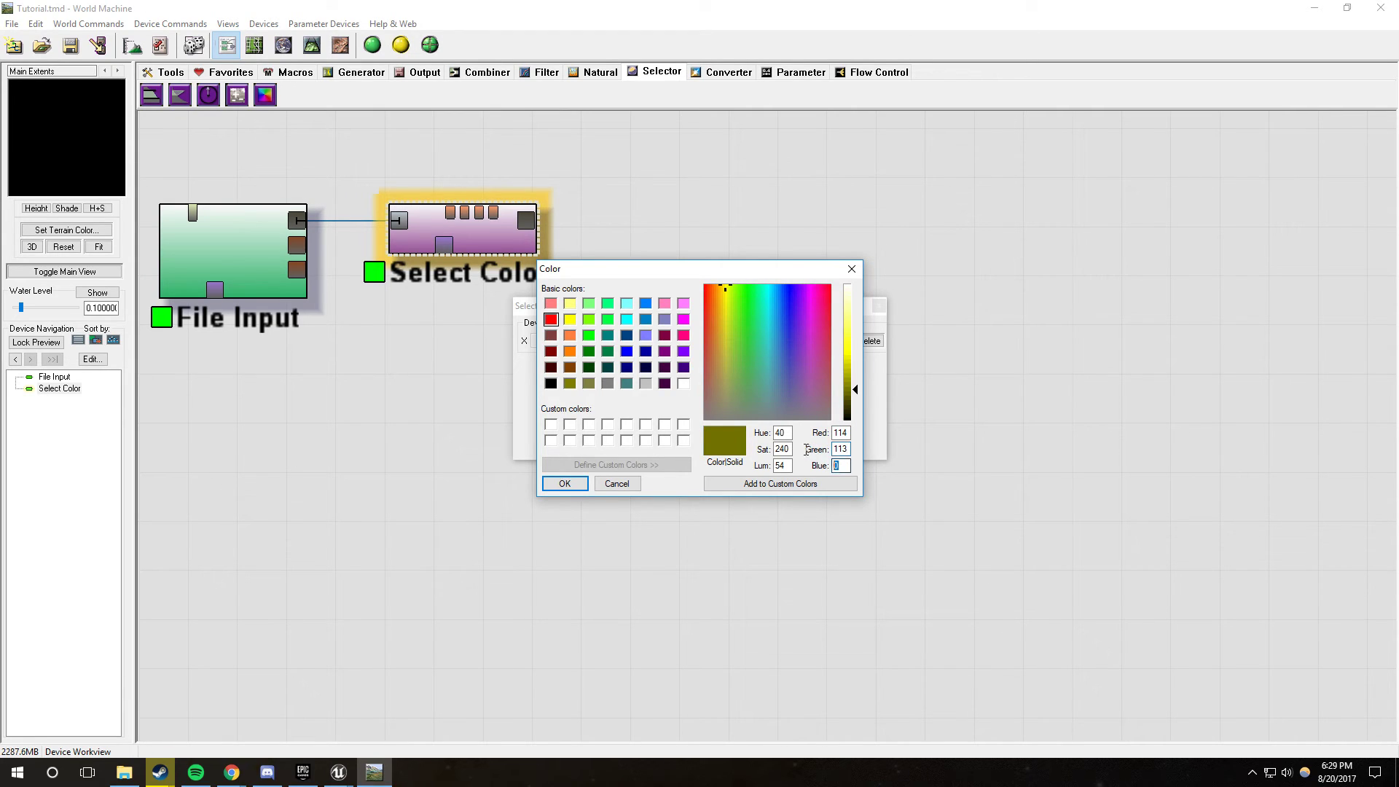
pyautogui.click(564, 484)
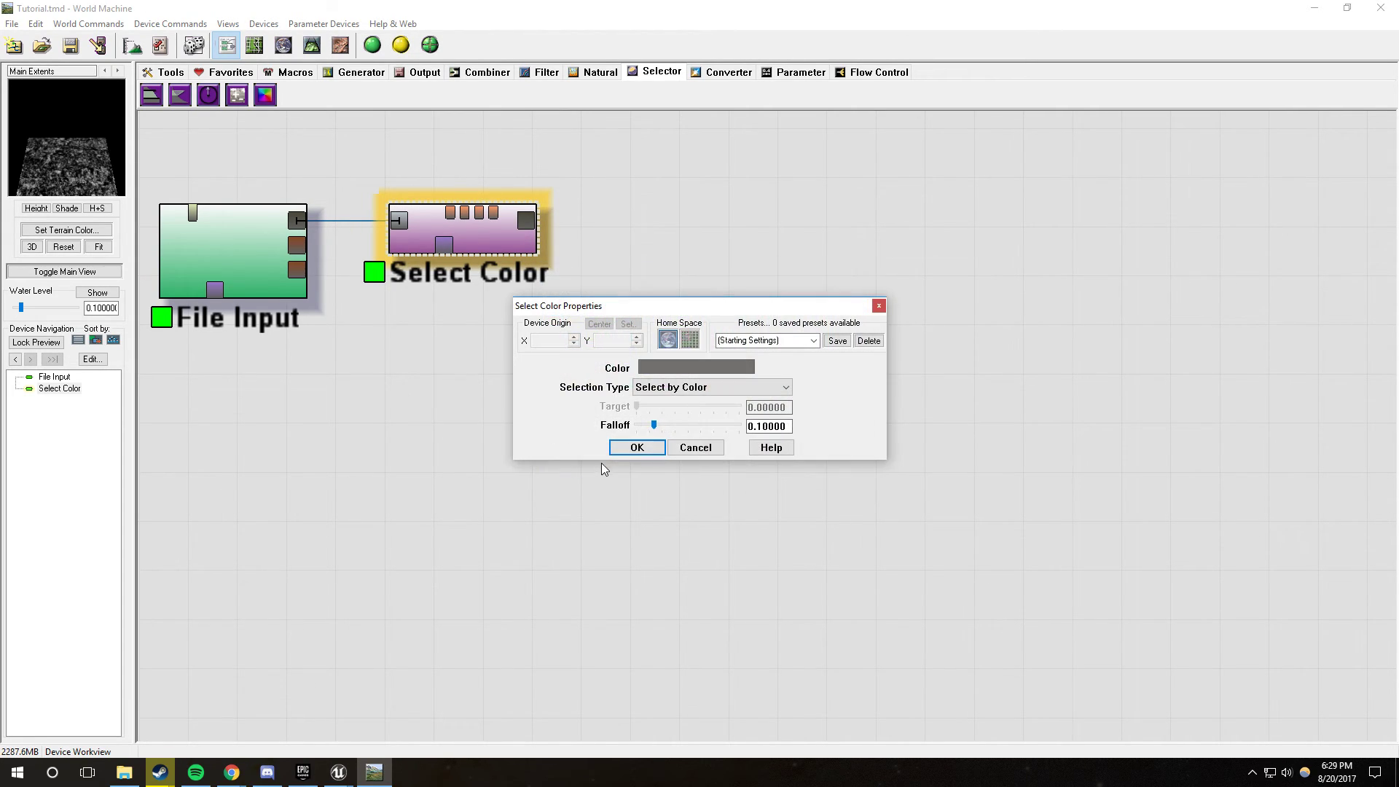
pyautogui.click(636, 447)
# Step: Reopen the Select Color device's properties to check the falloff setting, then accept them
pyautogui.doubleClick(496, 228)
pyautogui.moveTo(659, 426)
pyautogui.mouseDown()
pyautogui.moveTo(718, 420)
pyautogui.moveTo(641, 437)
pyautogui.moveTo(660, 437)
pyautogui.mouseUp()
pyautogui.click(657, 447)
# Step: Show the Select Color mask in the 2D view, build the world and inspect the resulting mask
pyautogui.click(340, 45)
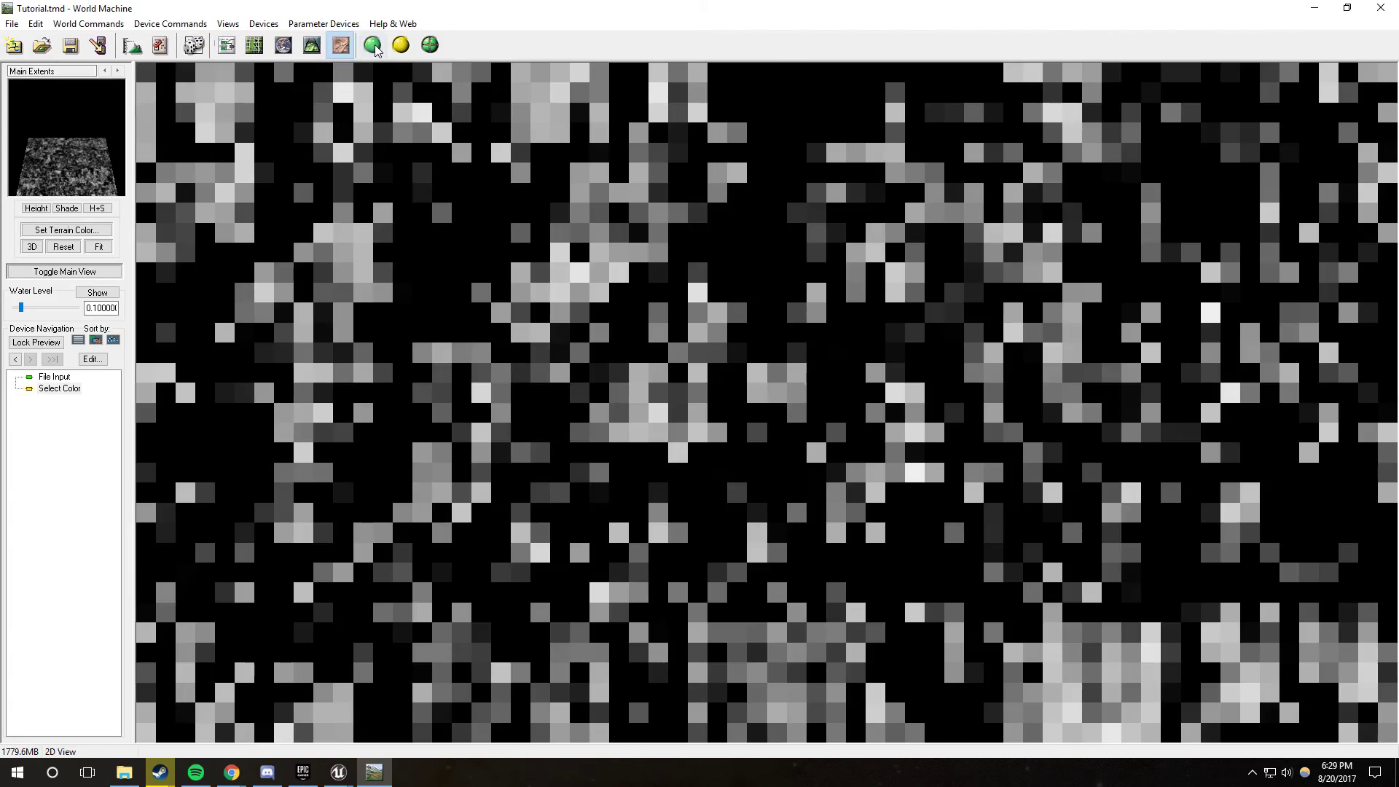
pyautogui.click(372, 46)
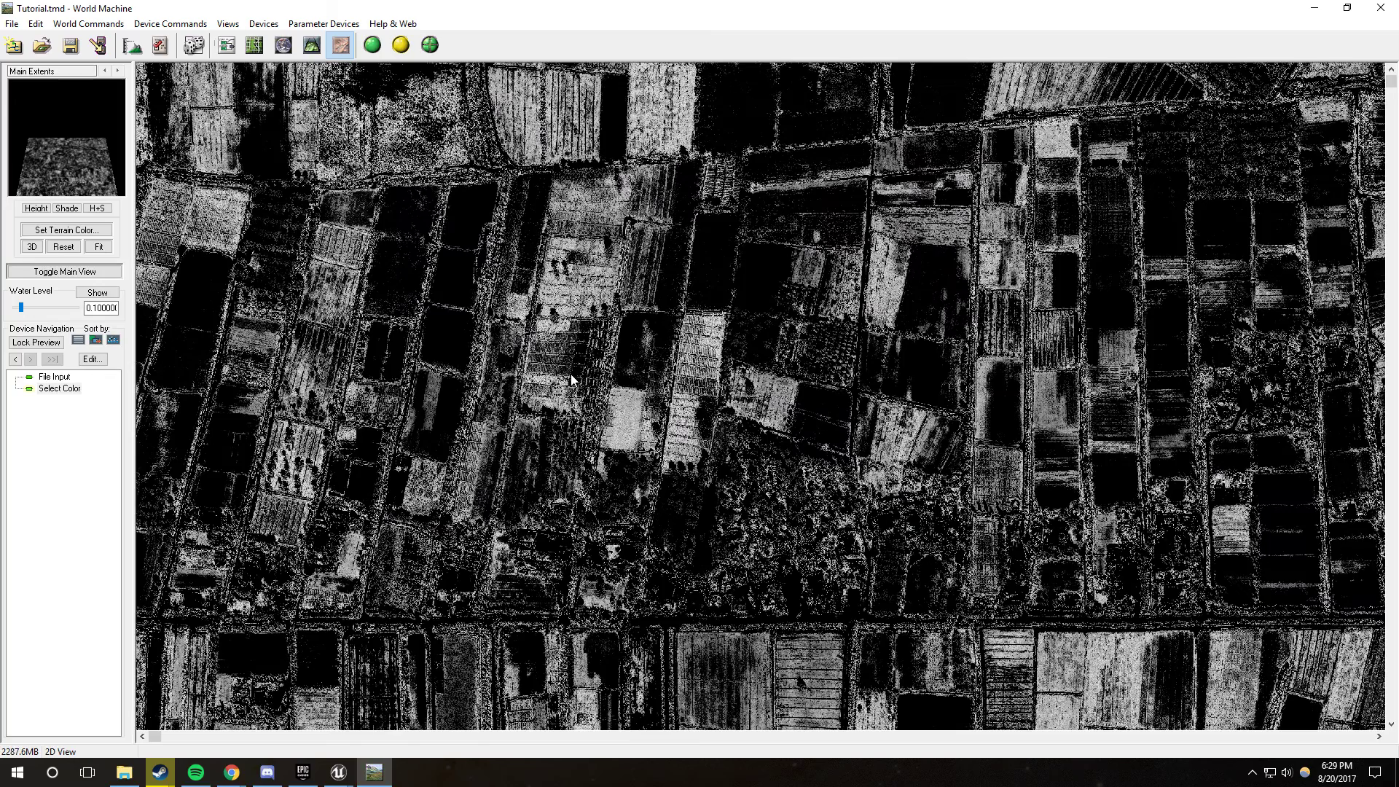
pyautogui.scroll(2, 582, 386)
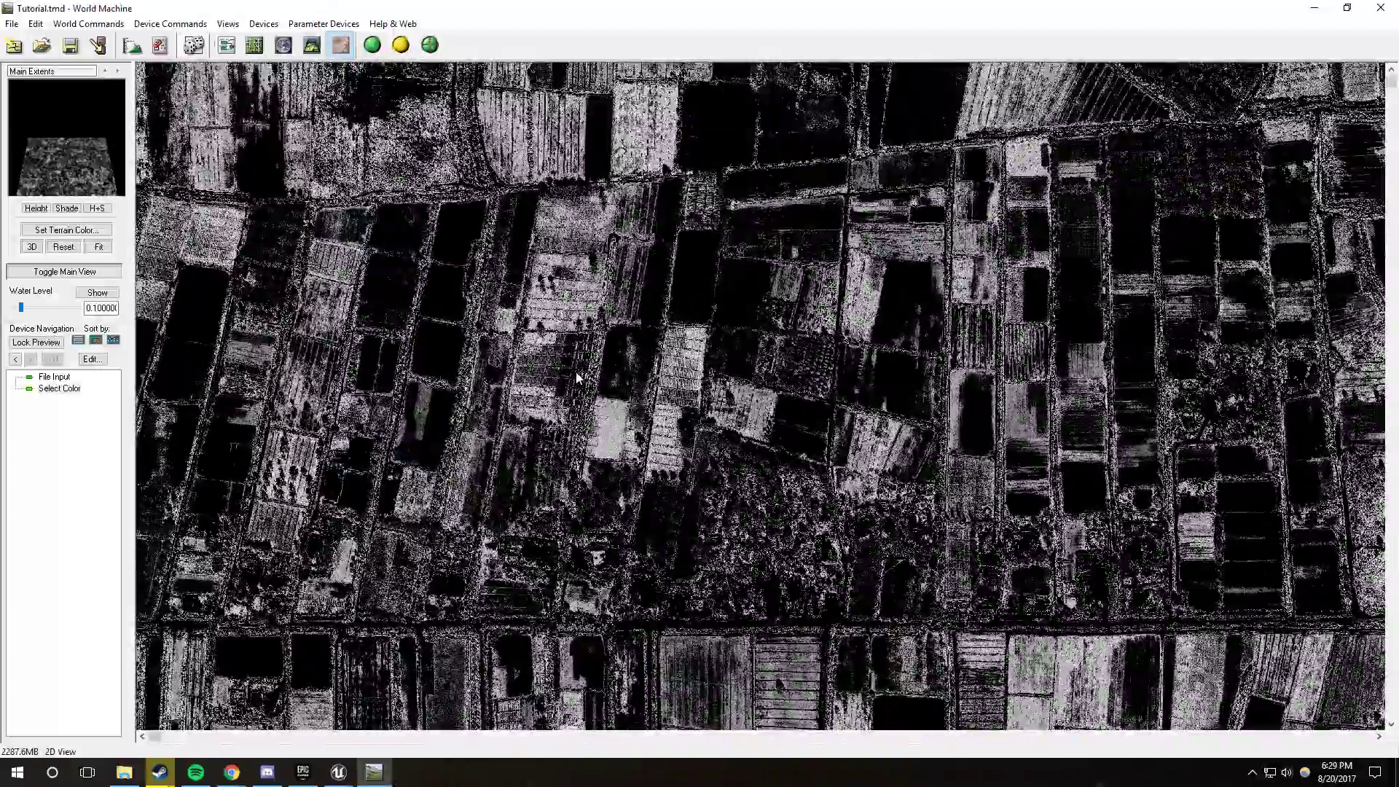
pyautogui.scroll(1, 650, 486)
pyautogui.moveTo(650, 486); pyautogui.dragTo(854, 338)
pyautogui.scroll(-3, 852, 346)
pyautogui.scroll(1, 851, 351)
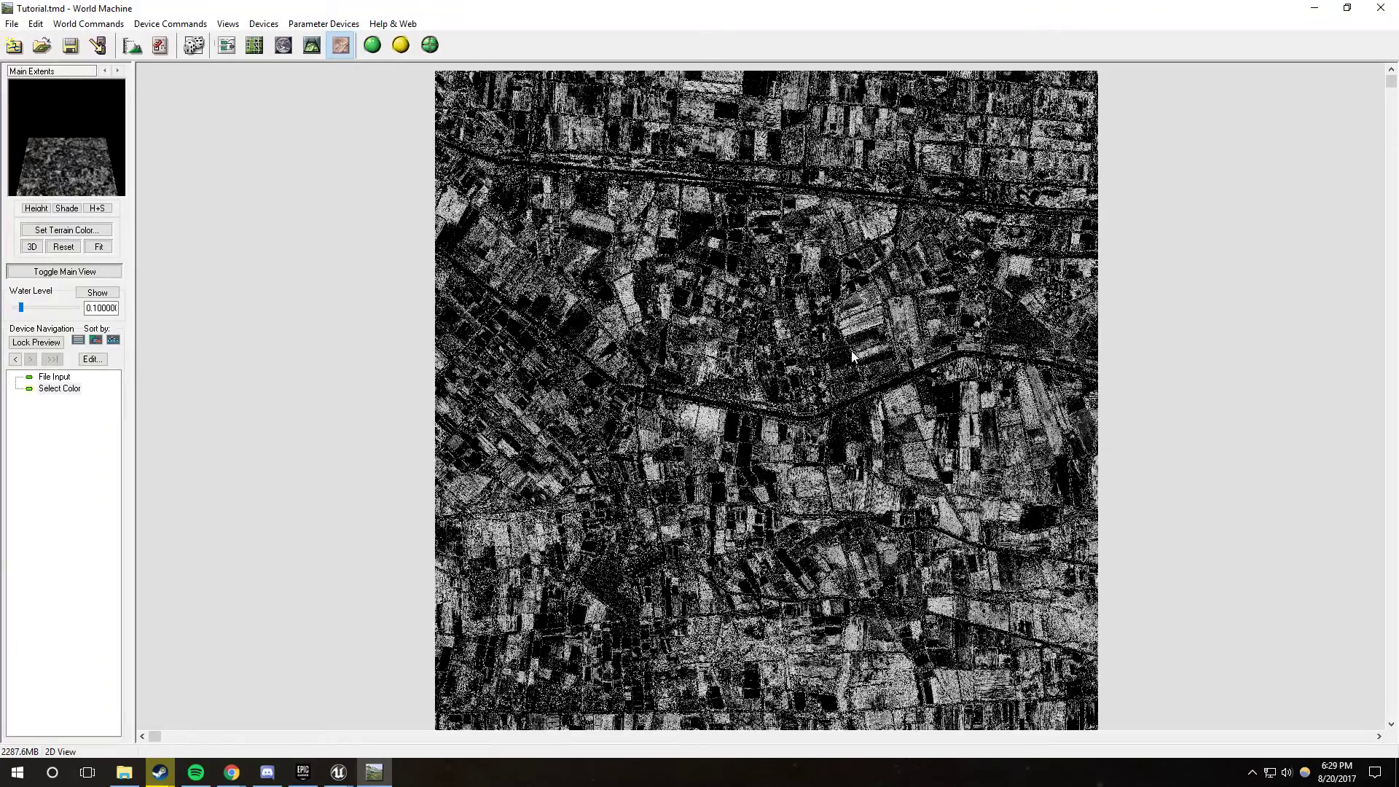
# Step: Compare the File Input satellite image with the Select Color mask by alternating between the two devices
pyautogui.click(52, 379)
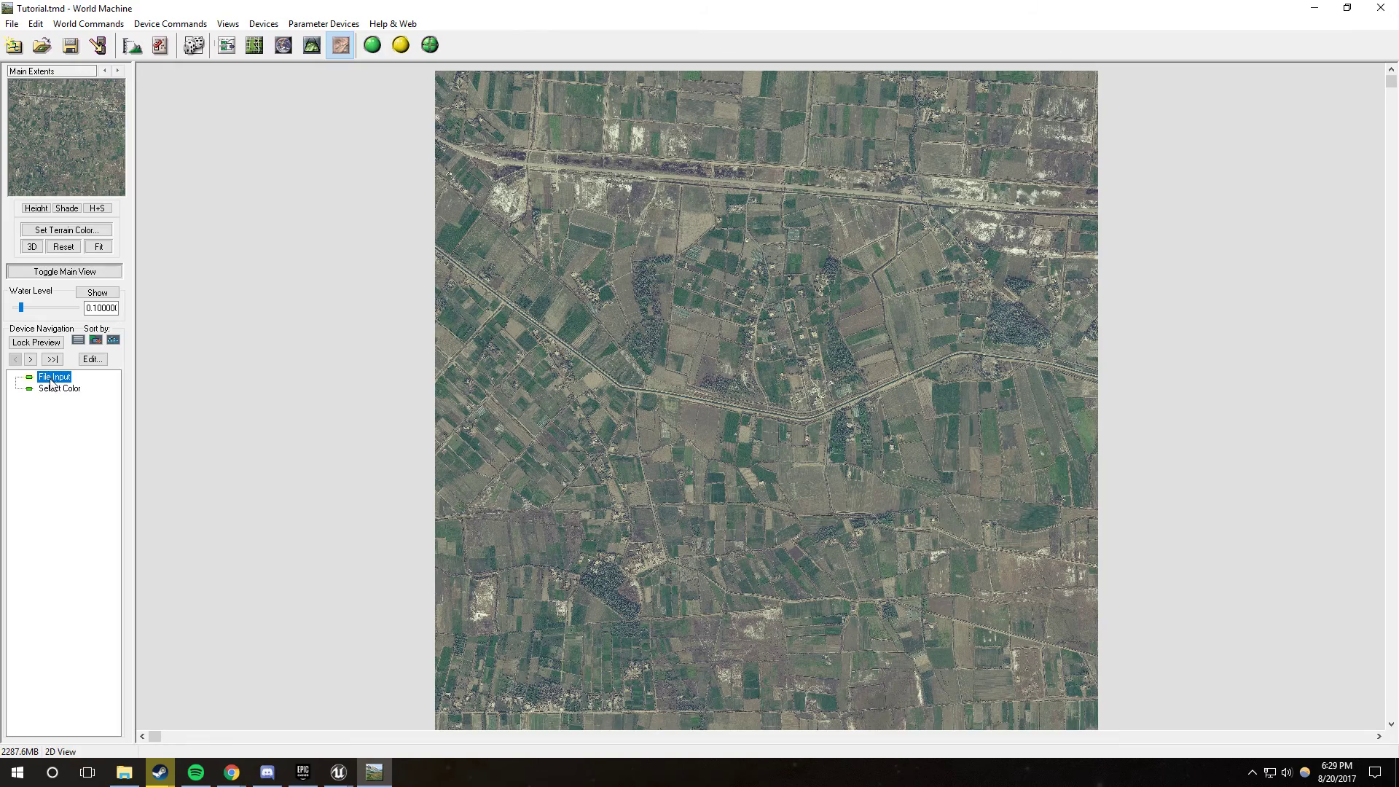
pyautogui.click(52, 390)
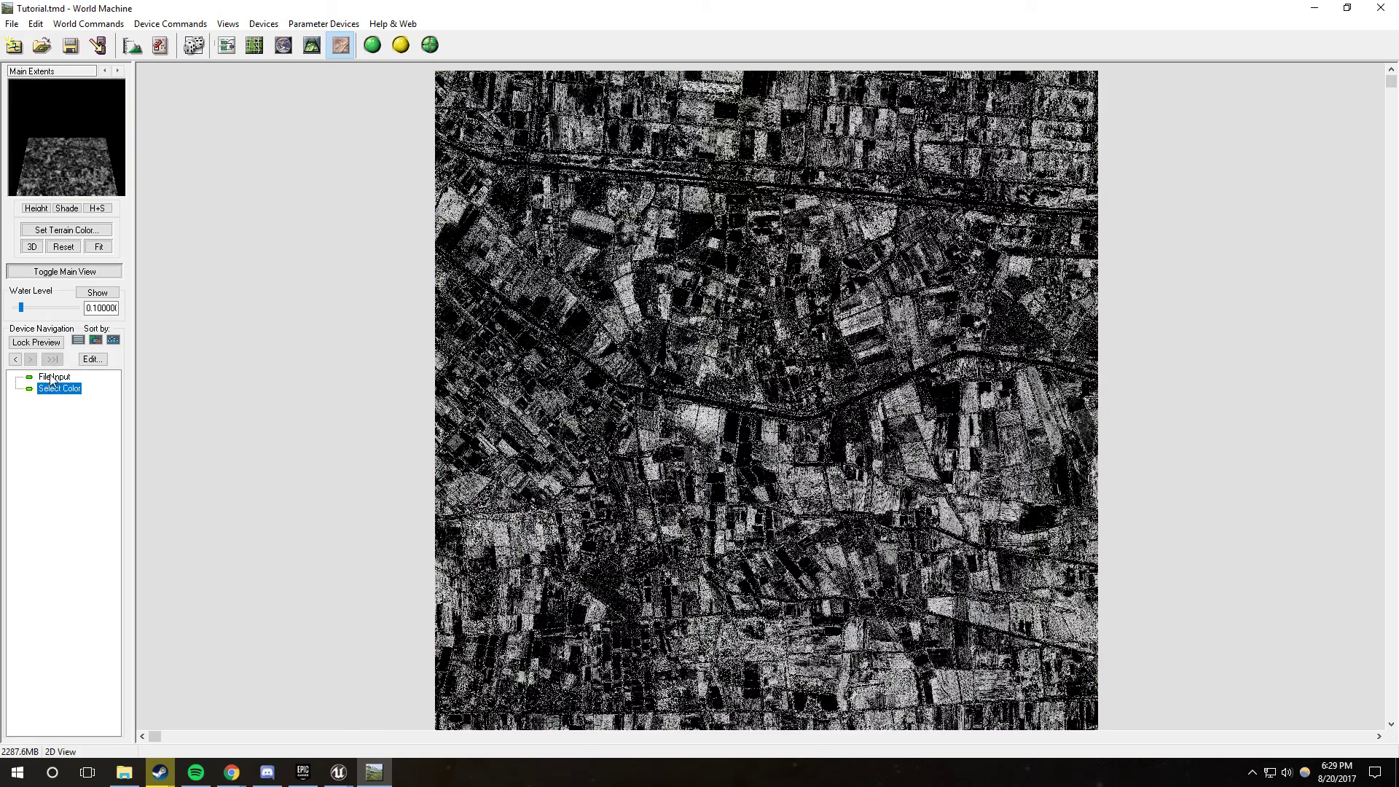
pyautogui.click(53, 379)
pyautogui.click(53, 390)
pyautogui.click(52, 378)
pyautogui.click(53, 389)
# Step: In the device workview, place a Blur filter after Select Color and connect the Select Color output to it
pyautogui.click(226, 45)
pyautogui.scroll(-4, 621, 483)
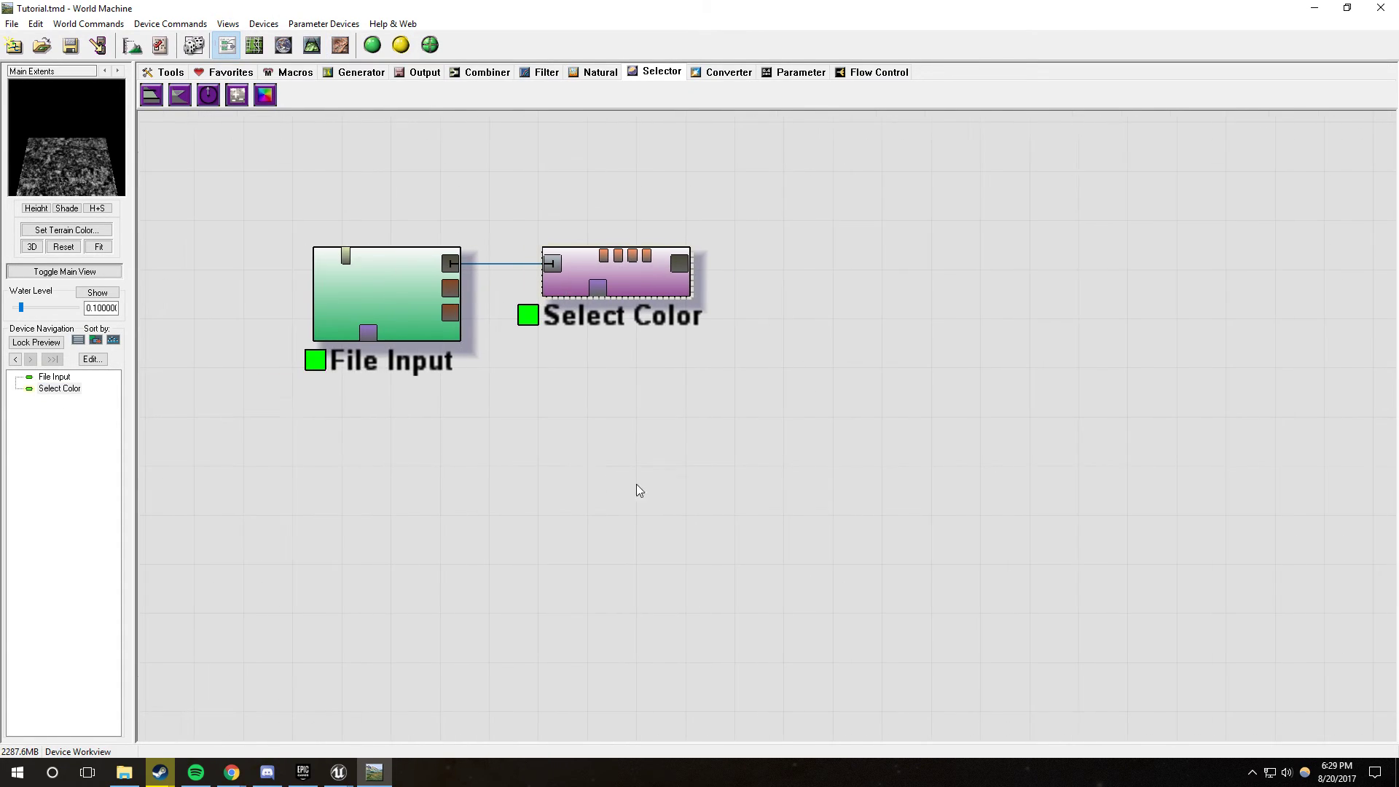
pyautogui.scroll(1, 599, 452)
pyautogui.scroll(2, 598, 452)
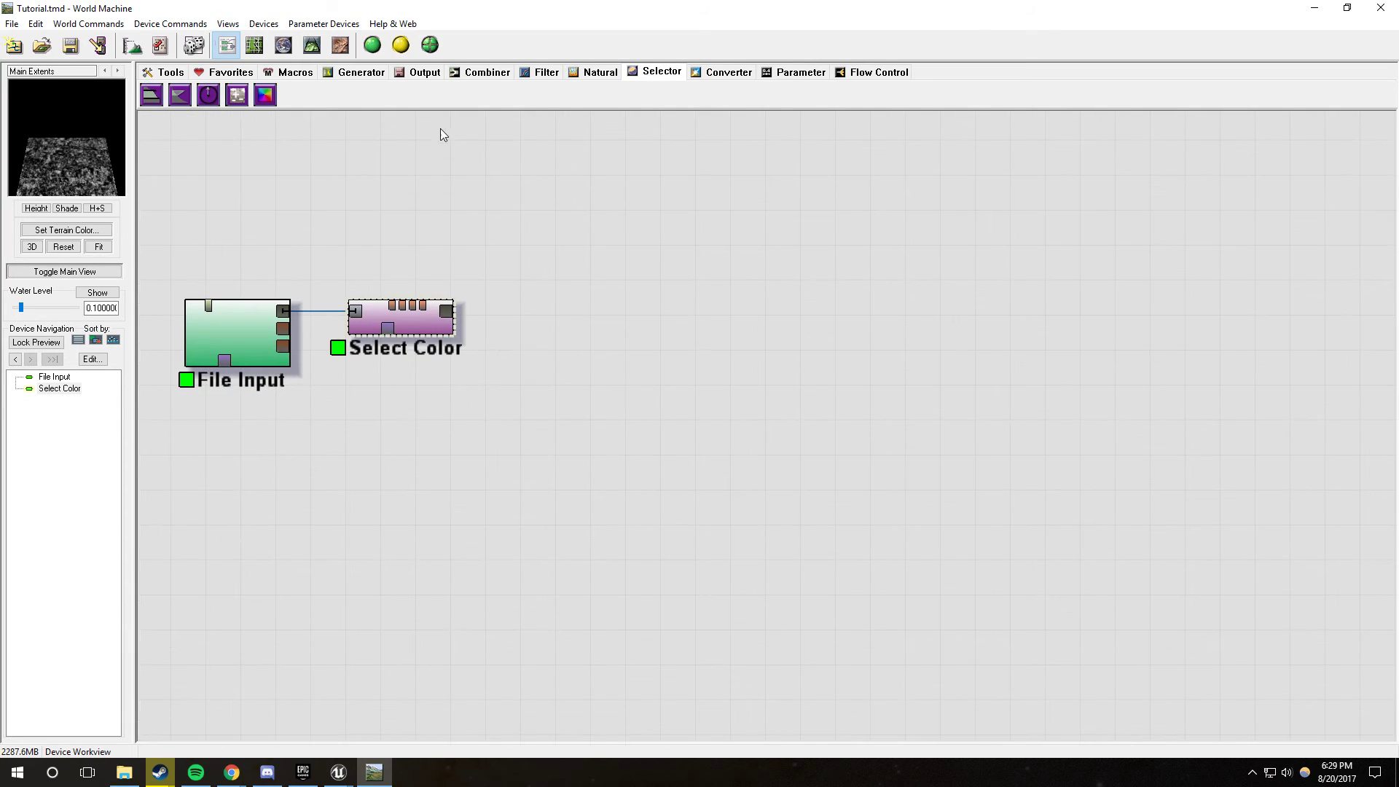
pyautogui.click(547, 72)
pyautogui.click(463, 99)
pyautogui.click(550, 325)
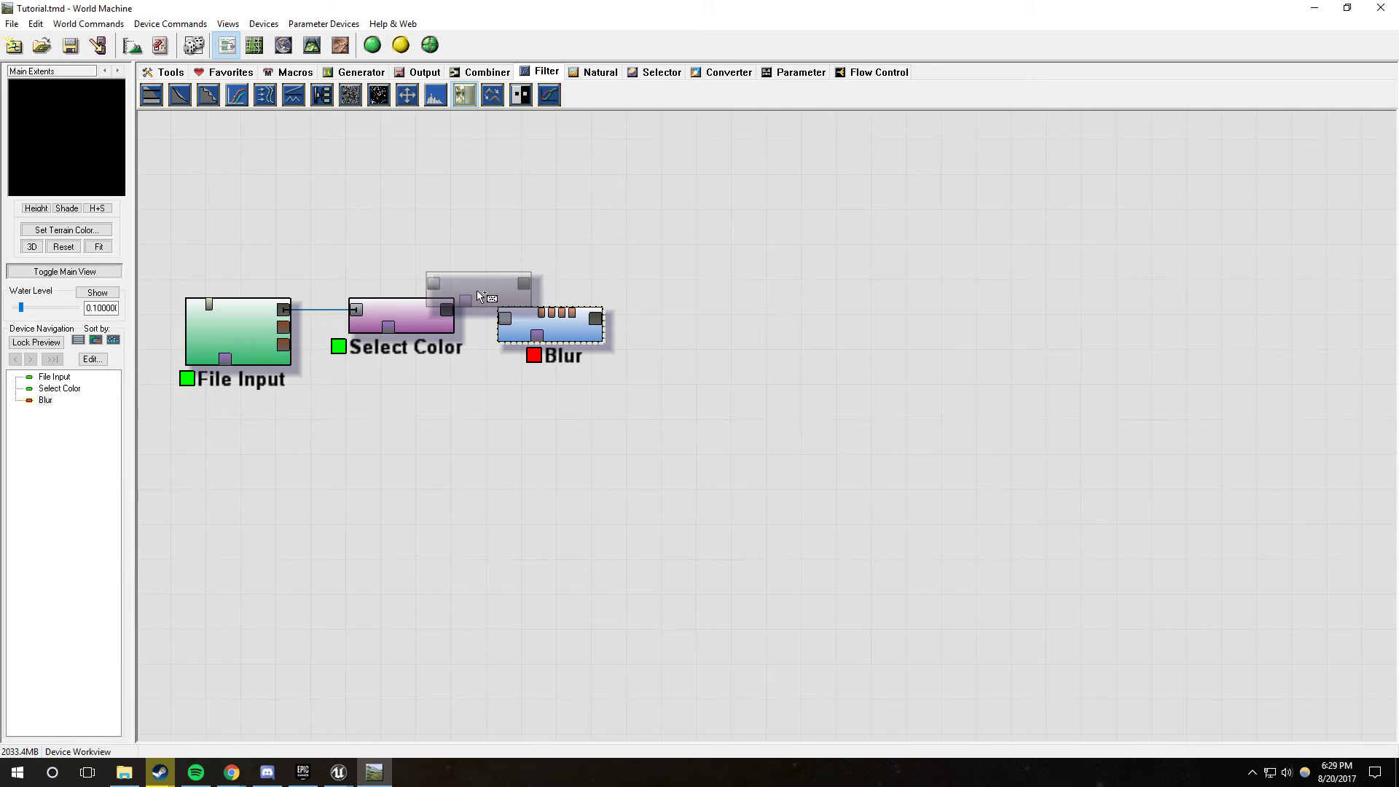
pyautogui.rightClick(451, 304)
pyautogui.click(450, 315)
pyautogui.moveTo(451, 315); pyautogui.dragTo(547, 317)
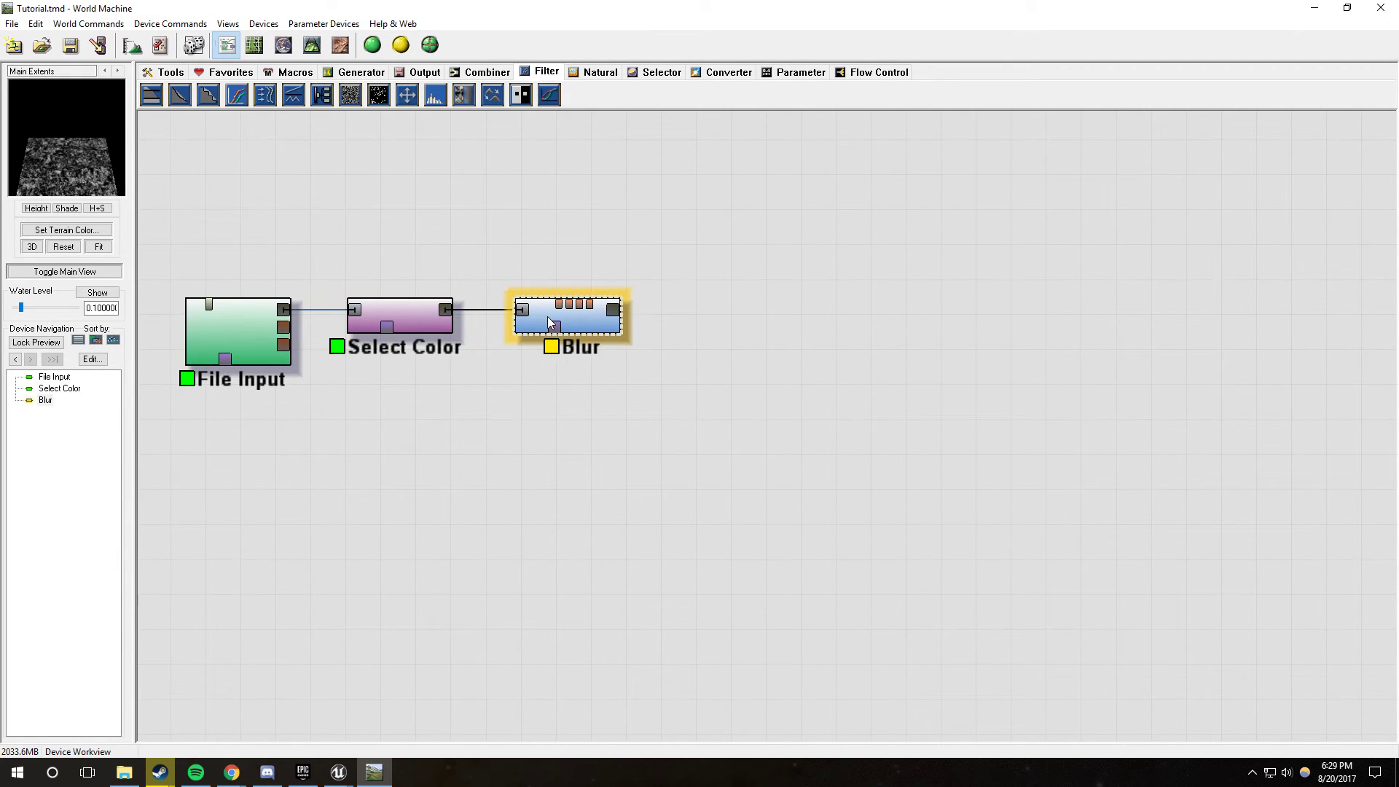
# Step: Turn off scale-independent blurring in the Blur device and slightly raise its Gaussian blur radius
pyautogui.doubleClick(547, 320)
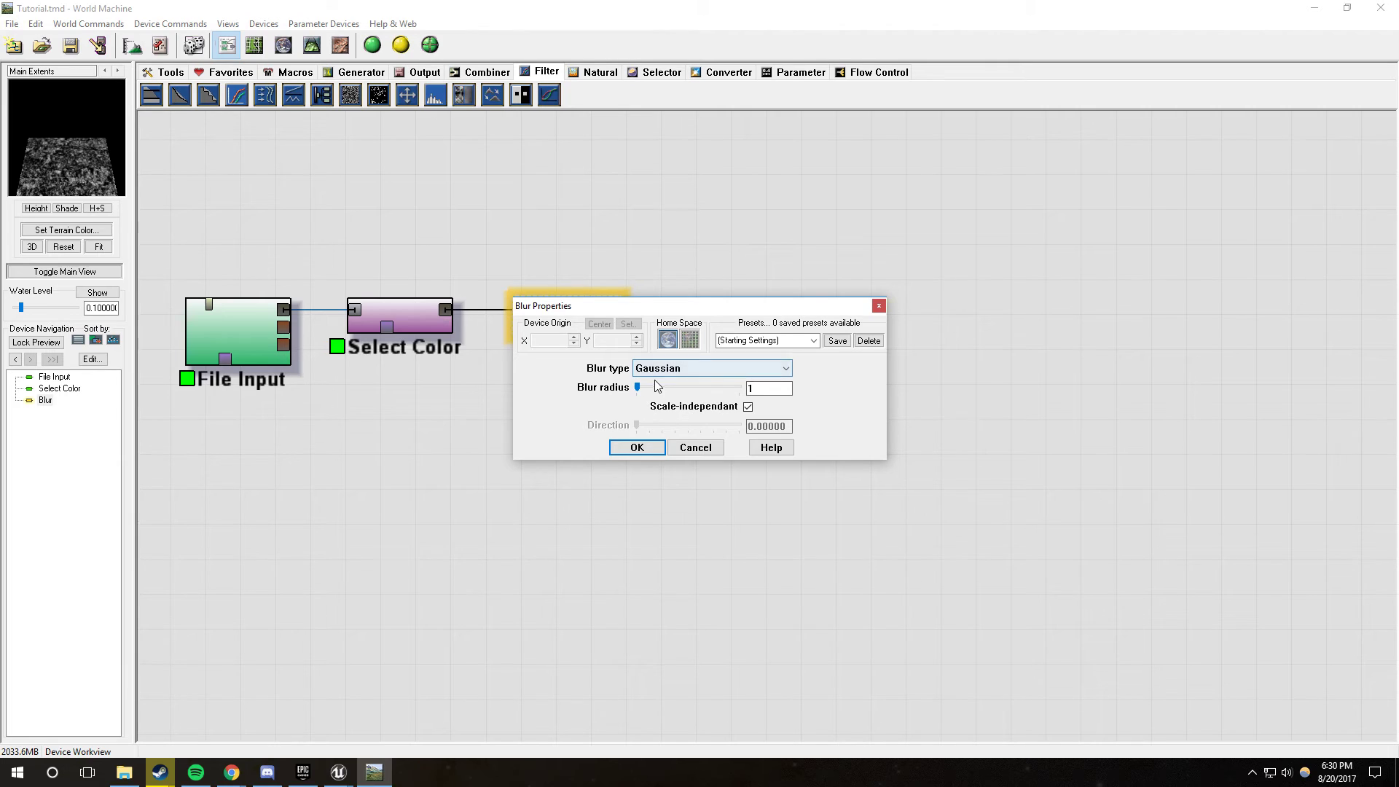
pyautogui.click(748, 407)
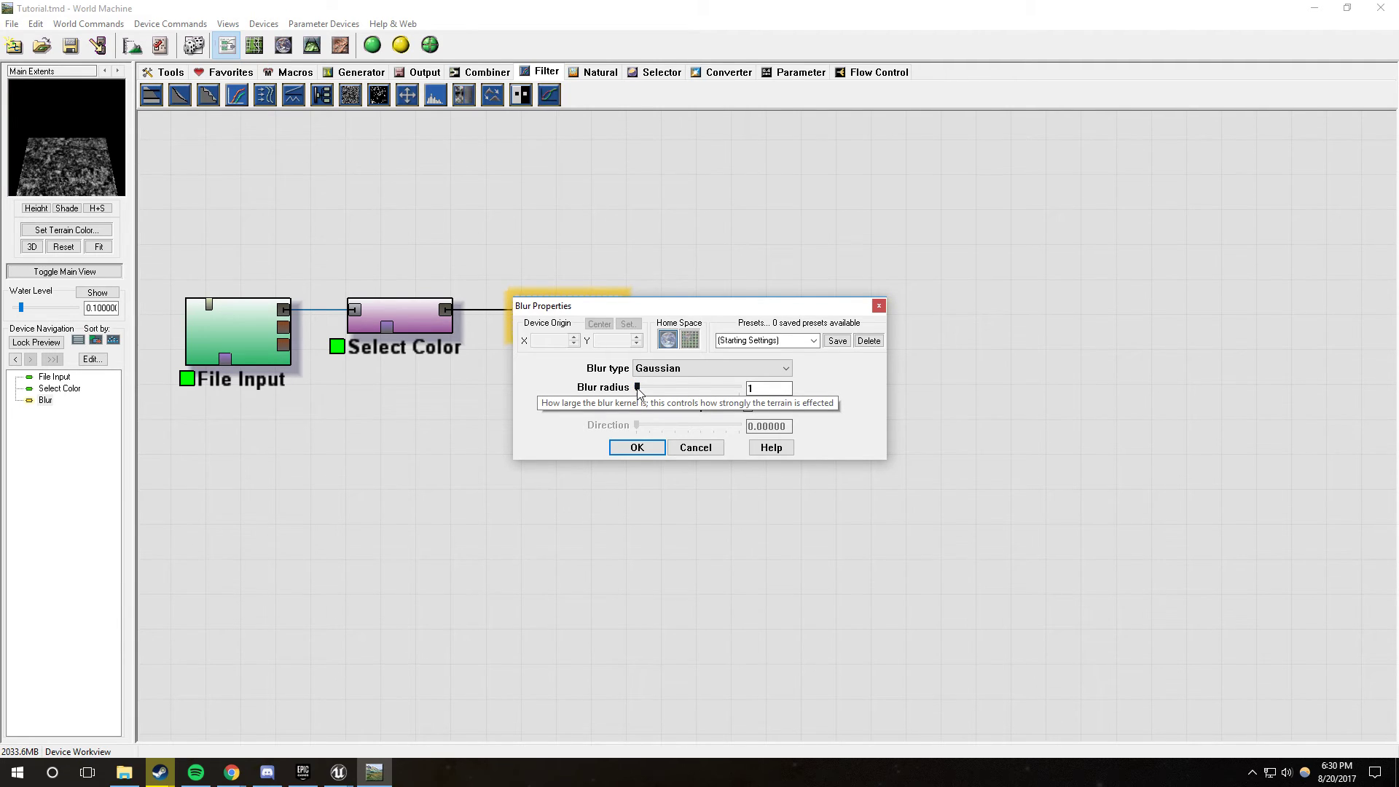
pyautogui.moveTo(638, 392); pyautogui.dragTo(641, 394)
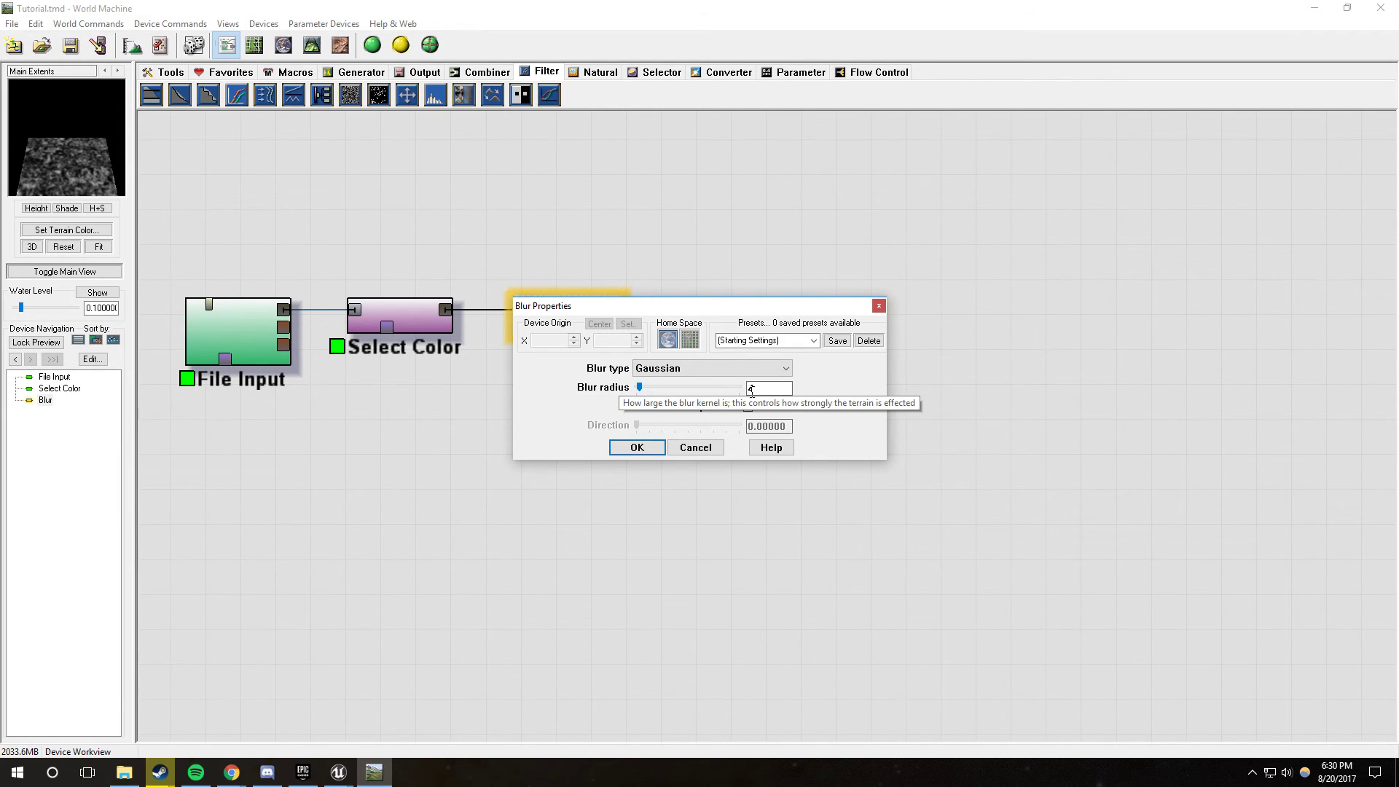
pyautogui.click(647, 451)
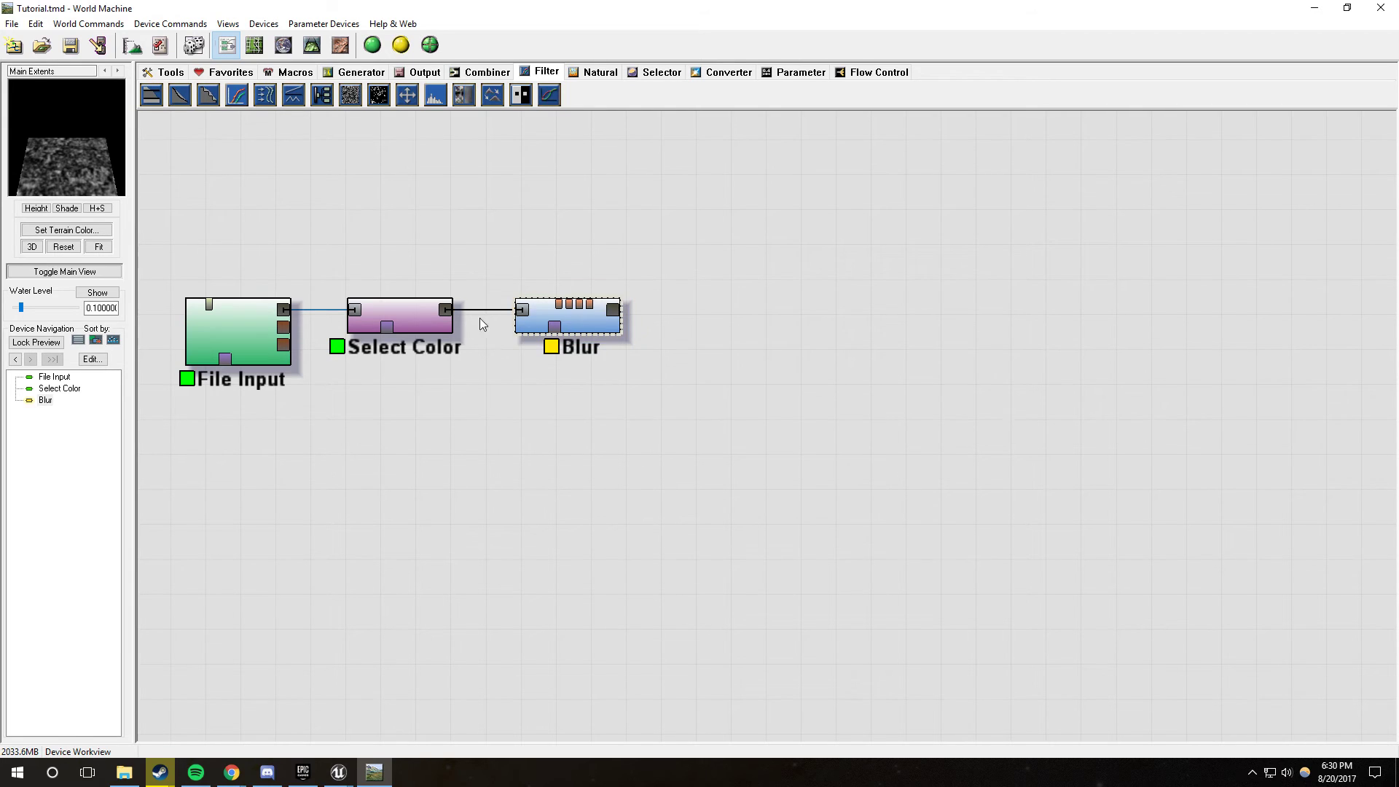
# Step: Show the Blur device in the 2D view, build the world and look closely at the blurred mask
pyautogui.press('F5')
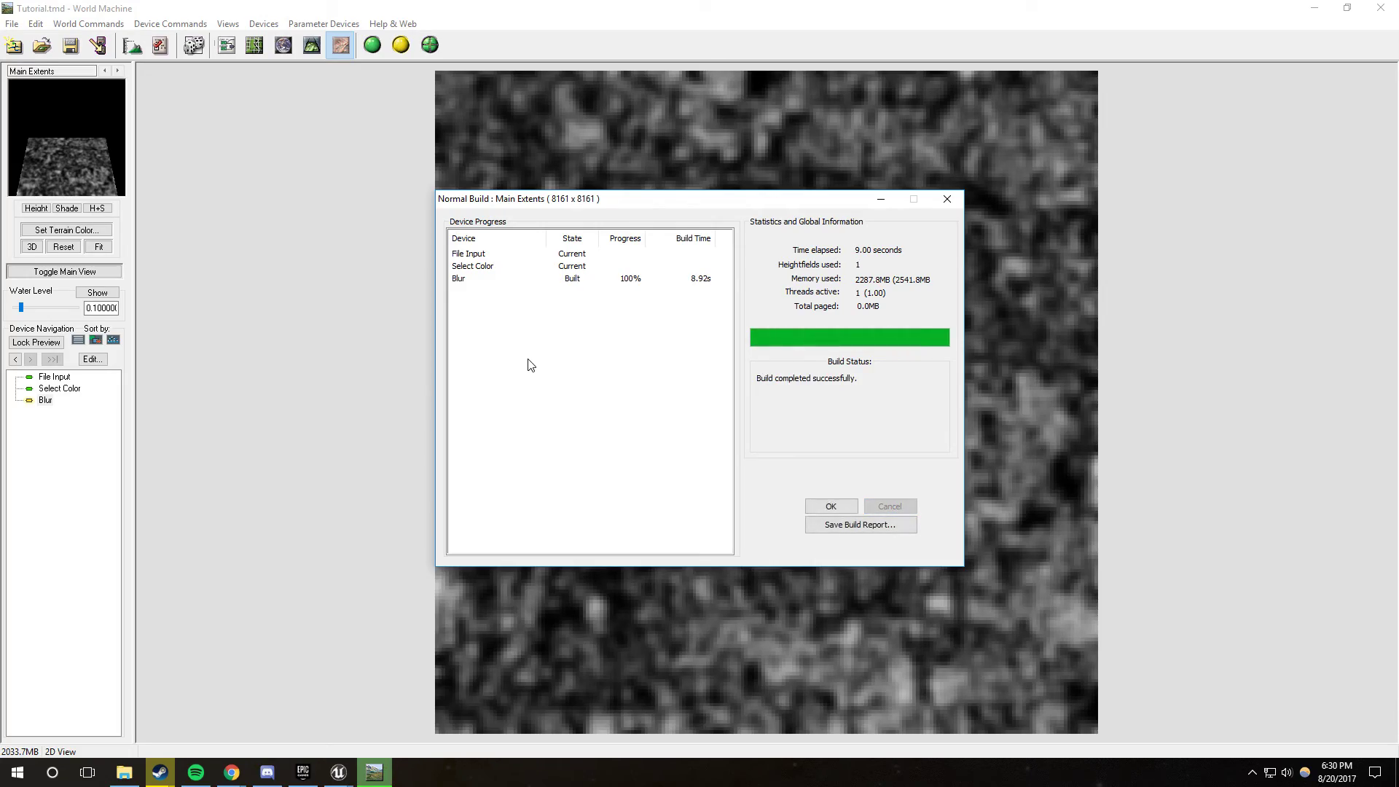
pyautogui.click(830, 507)
pyautogui.scroll(5, 599, 504)
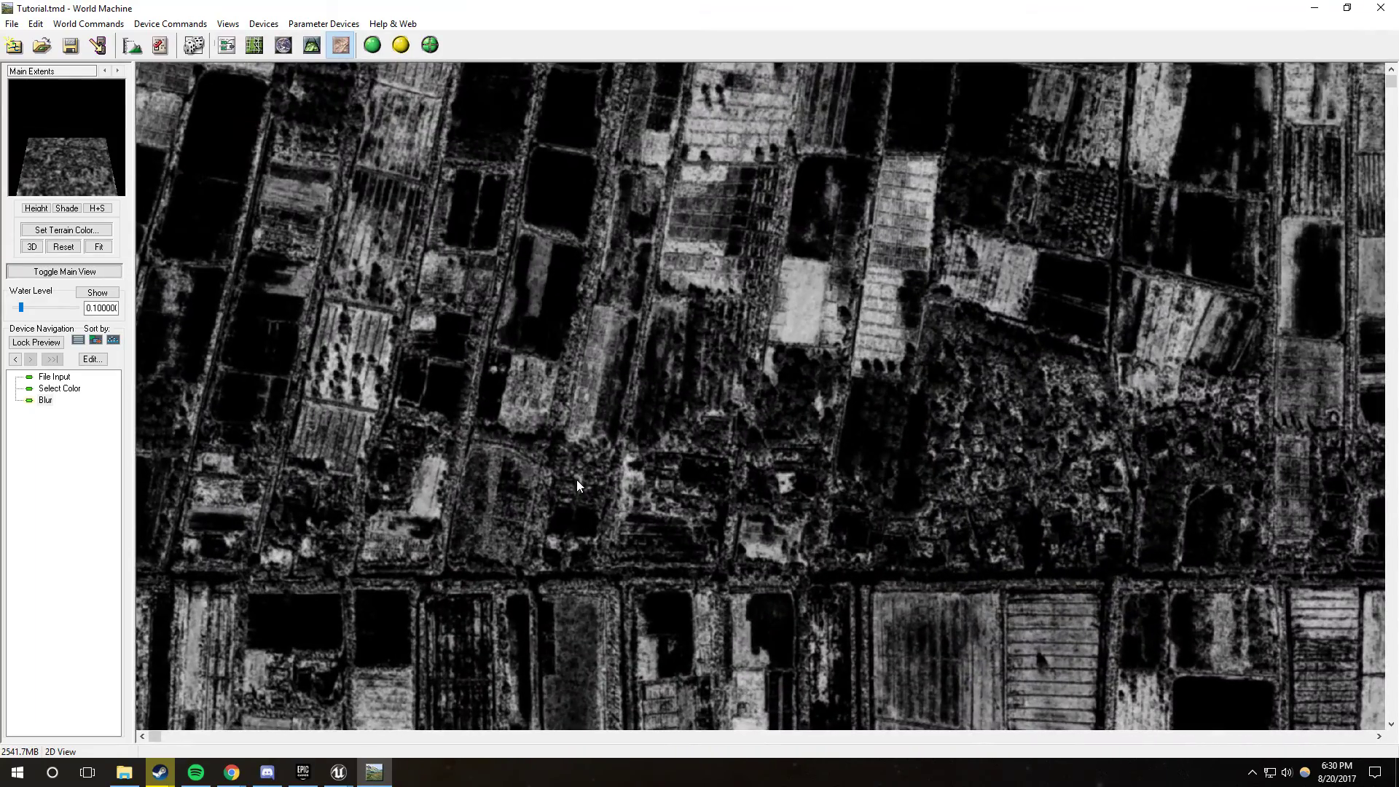
# Step: Compare the Select Color mask with the Blur result by alternating between the two devices
pyautogui.click(52, 392)
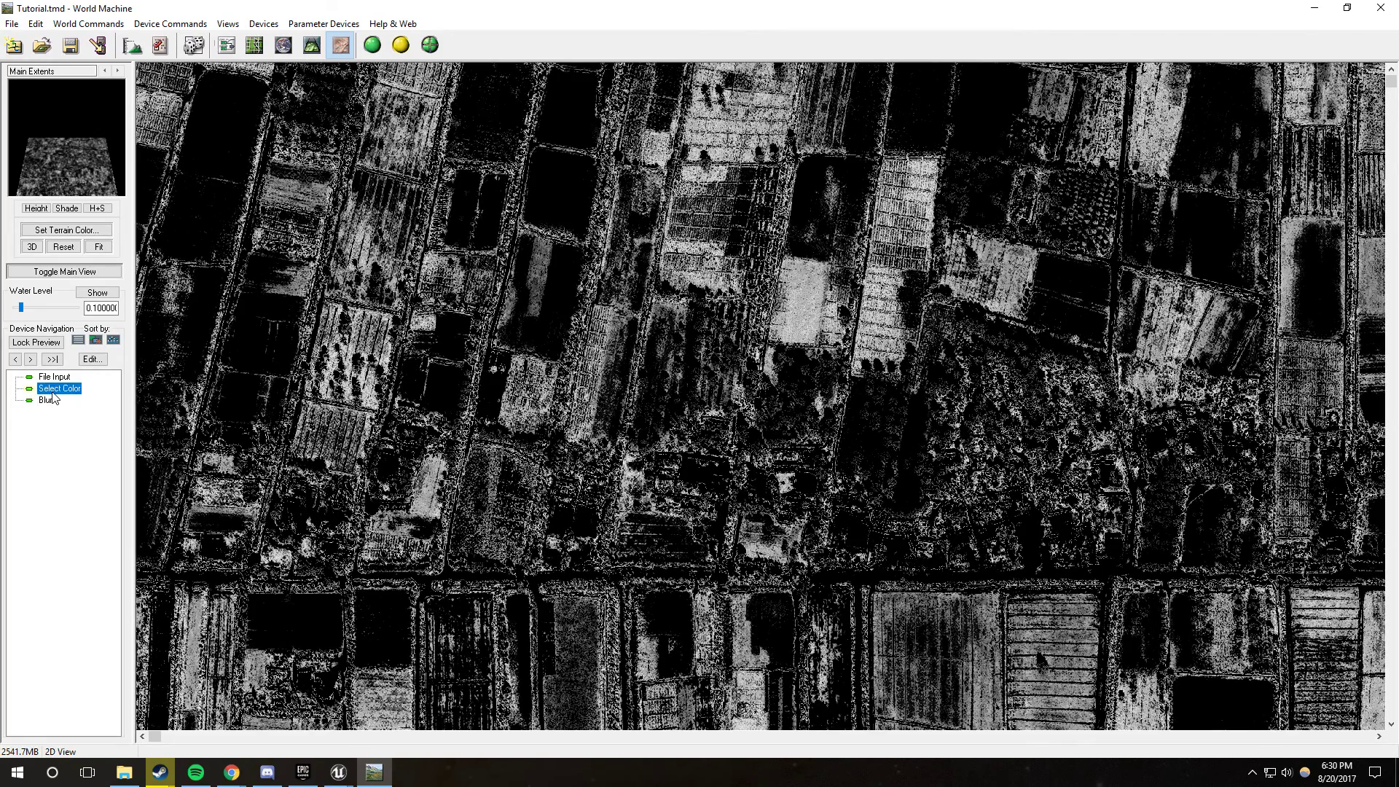
pyautogui.click(45, 400)
pyautogui.click(52, 392)
pyautogui.click(45, 400)
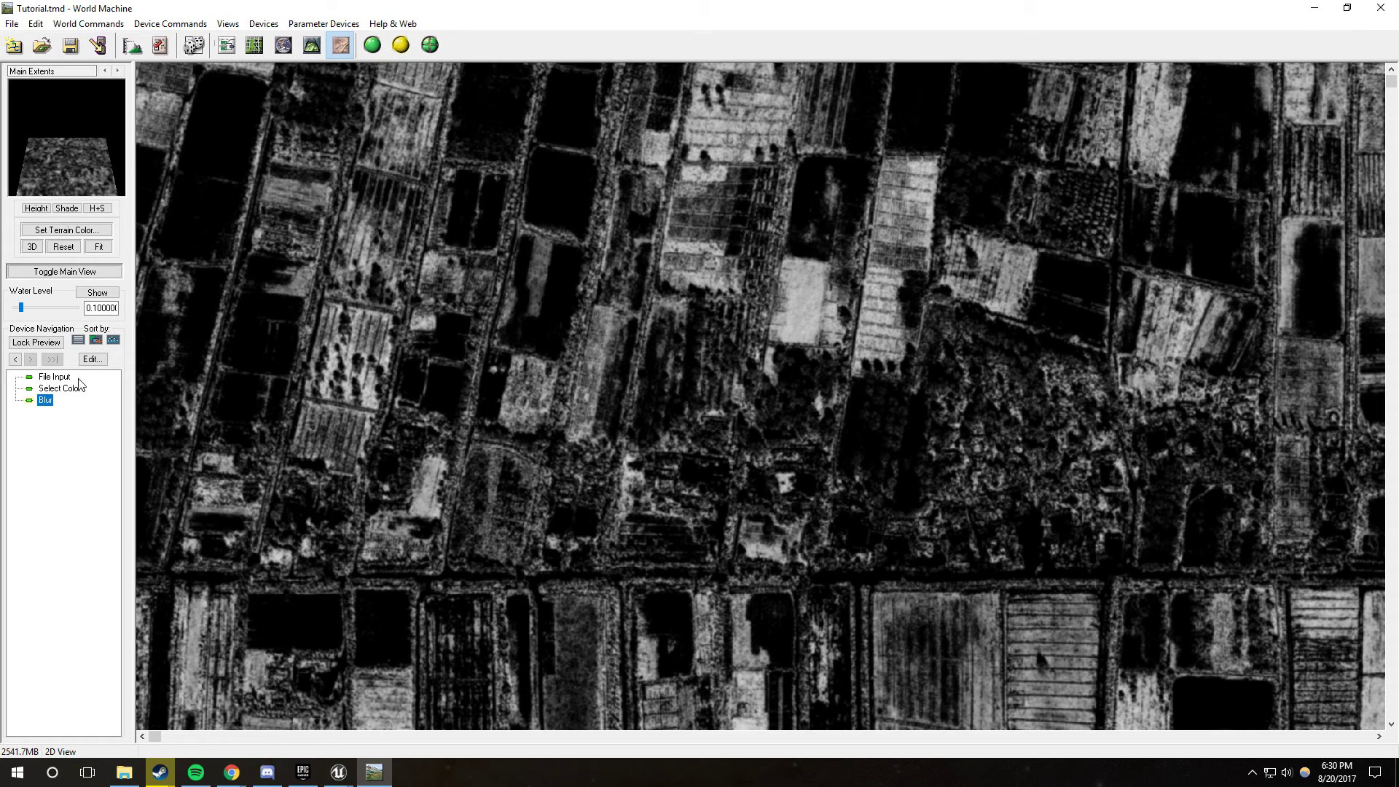
pyautogui.click(60, 389)
pyautogui.click(46, 400)
pyautogui.scroll(-3, 368, 426)
pyautogui.scroll(2, 925, 456)
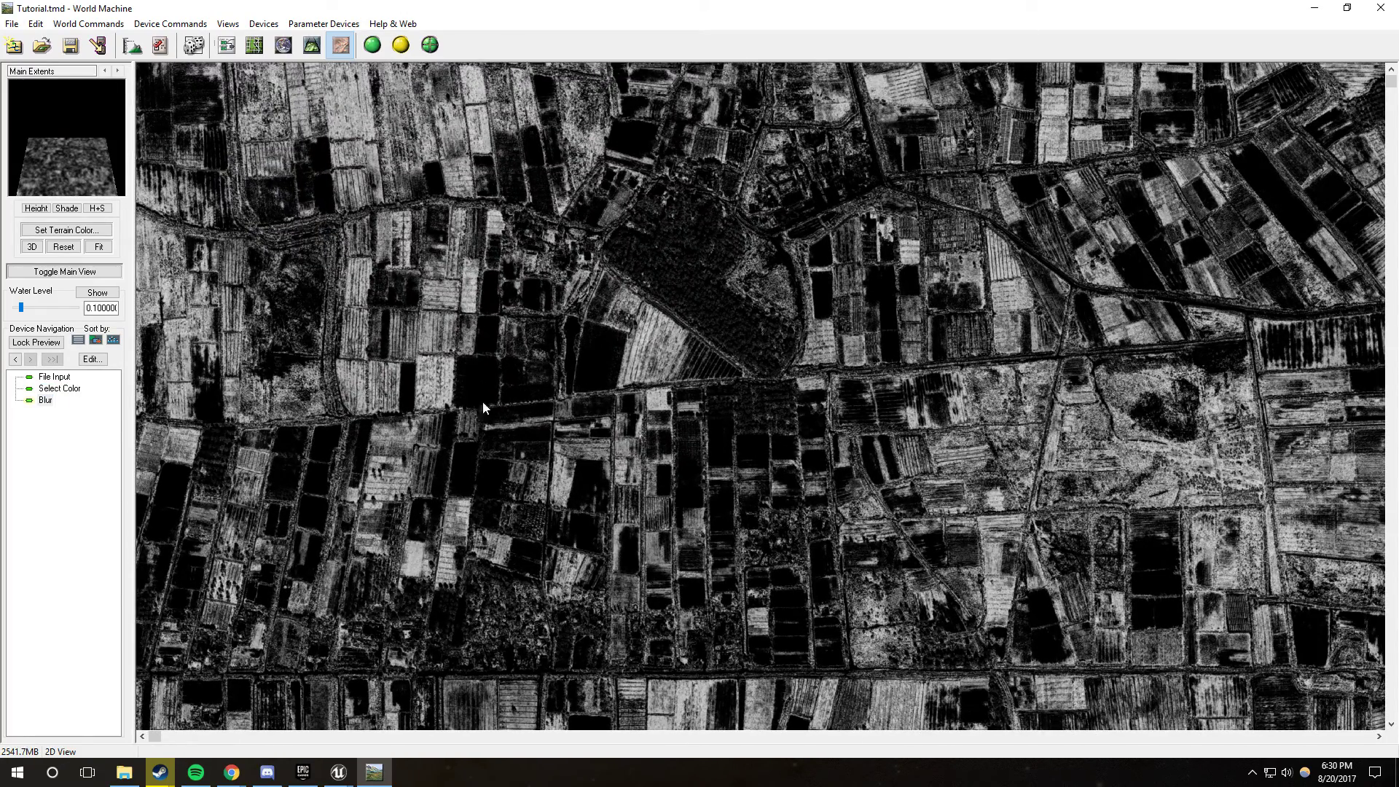
# Step: Return to the device workview, move the Blur device closer to Select Color and deselect it
pyautogui.click(221, 48)
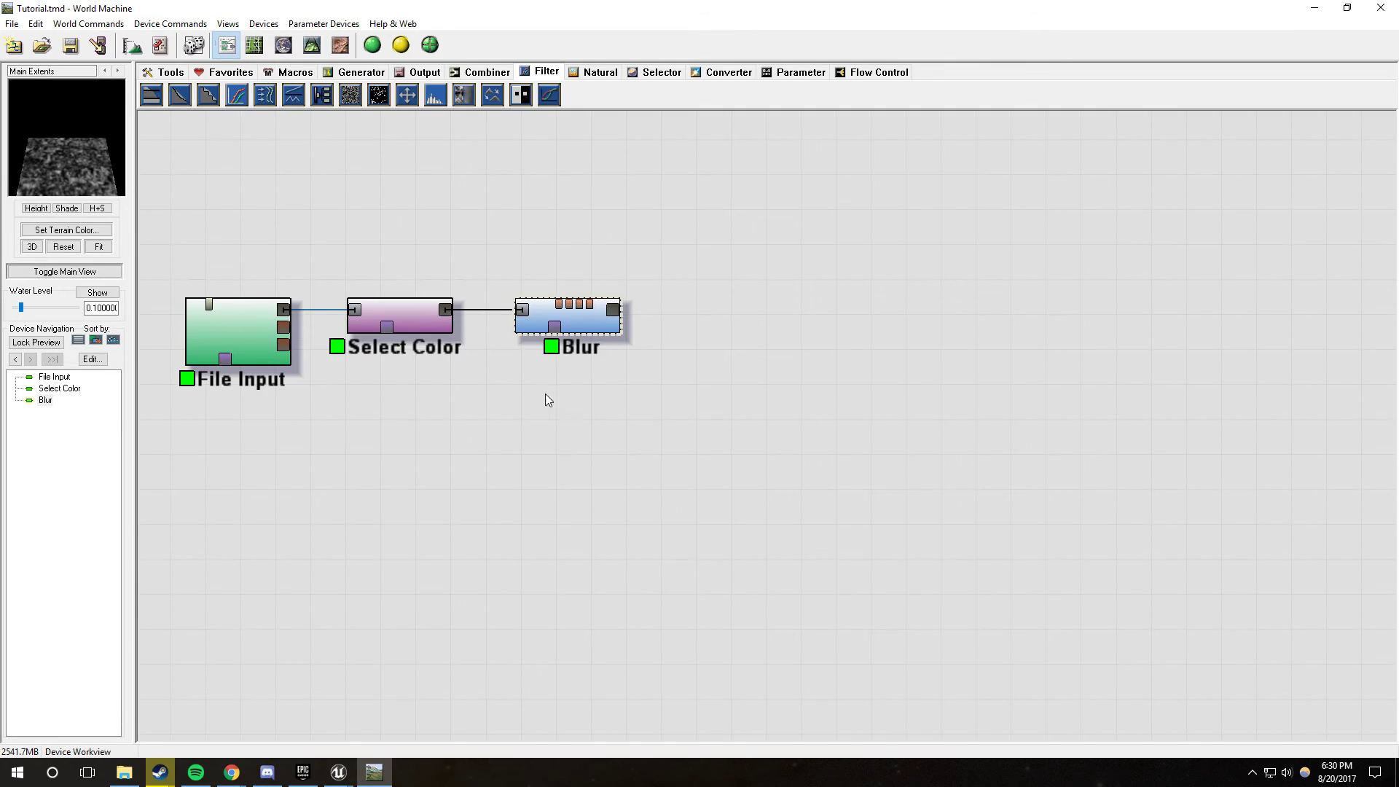
pyautogui.moveTo(504, 314); pyautogui.dragTo(472, 318)
pyautogui.click(658, 397)
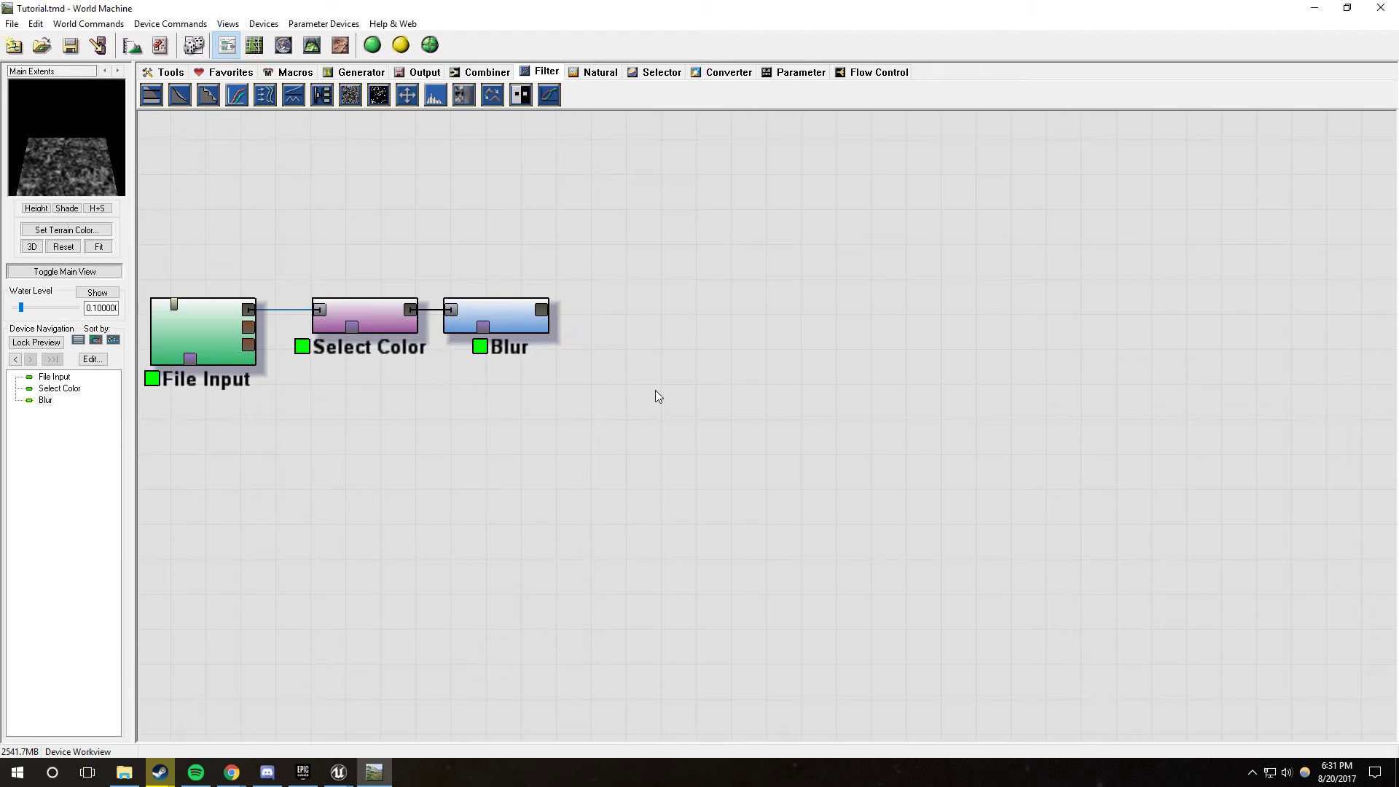
# Step: Add a Bias/Gain device fed by the Blur output and set both its bias and gain to 0.5
pyautogui.moveTo(548, 95); pyautogui.dragTo(611, 316)
pyautogui.click(527, 322)
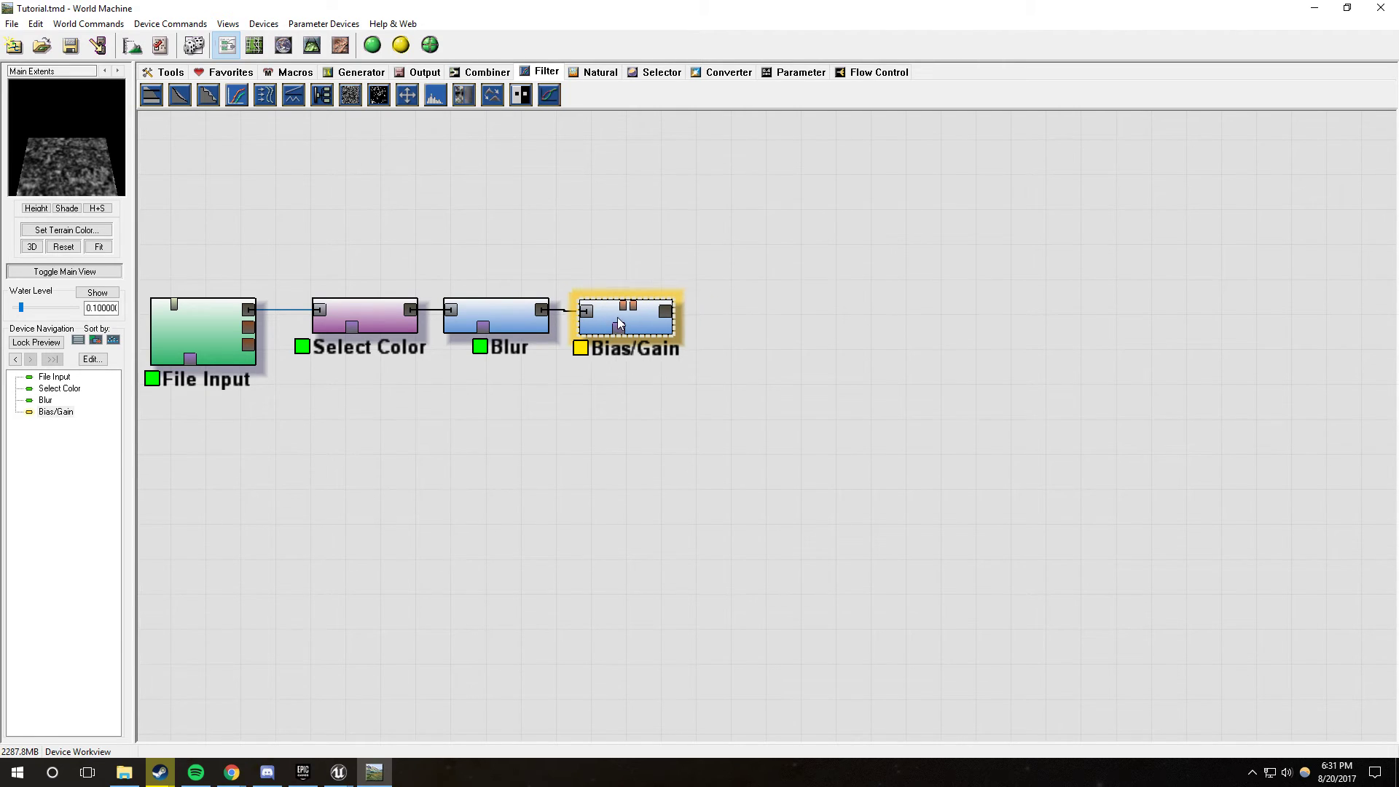
pyautogui.doubleClick(614, 317)
pyautogui.moveTo(688, 387)
pyautogui.mouseDown()
pyautogui.moveTo(688, 409)
pyautogui.moveTo(701, 406)
pyautogui.moveTo(679, 389)
pyautogui.moveTo(705, 387)
pyautogui.mouseUp()
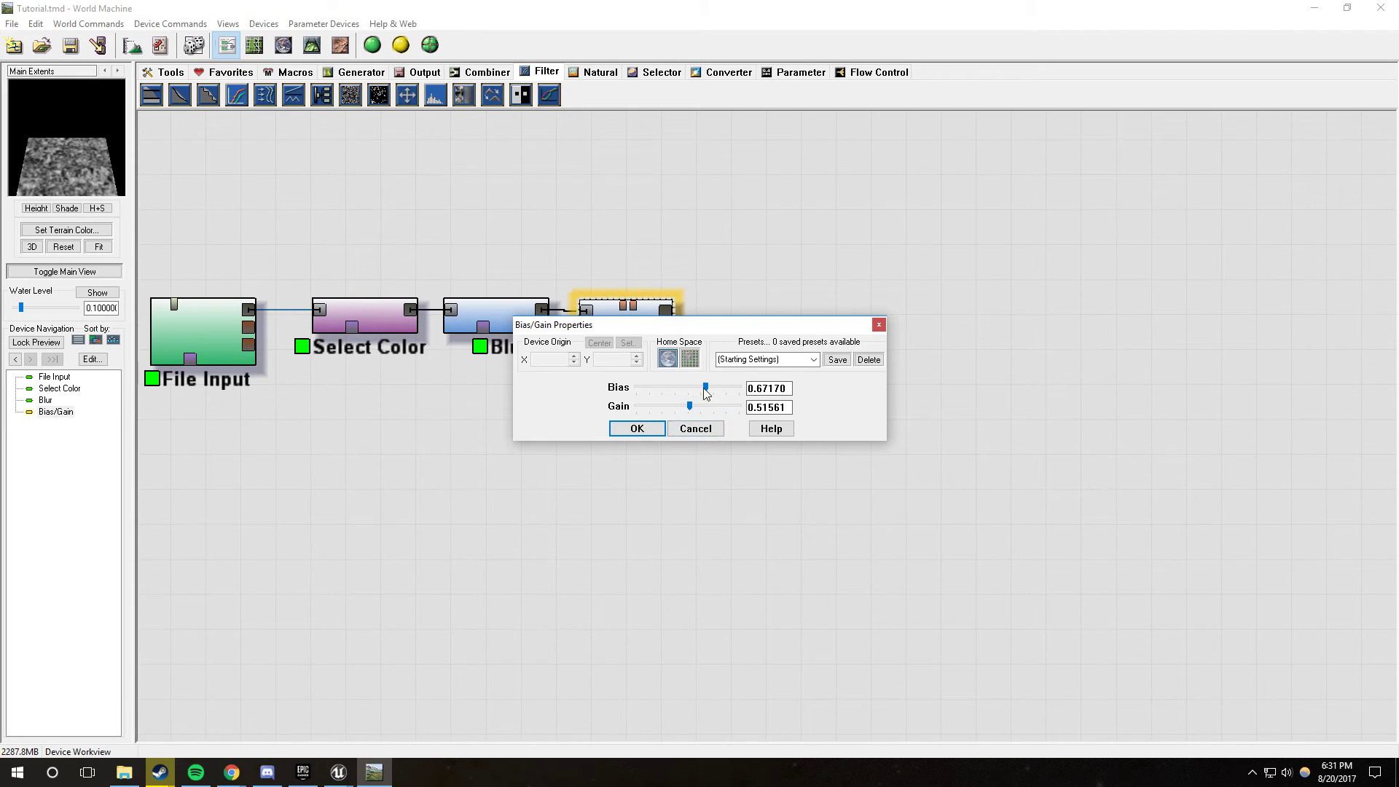
pyautogui.moveTo(793, 387); pyautogui.dragTo(676, 384)
pyautogui.write('.5')
pyautogui.moveTo(789, 408); pyautogui.dragTo(672, 410)
pyautogui.write('.5')
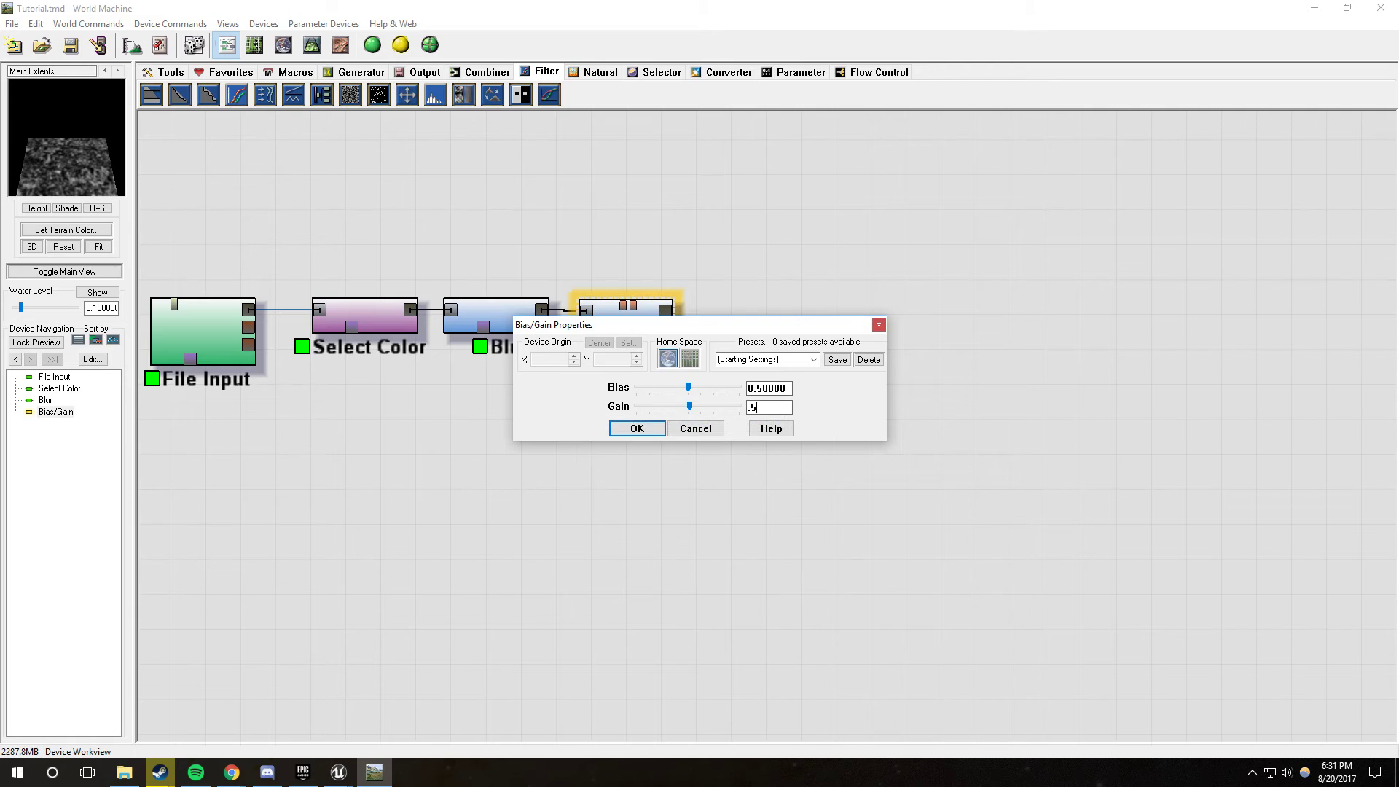
pyautogui.click(628, 428)
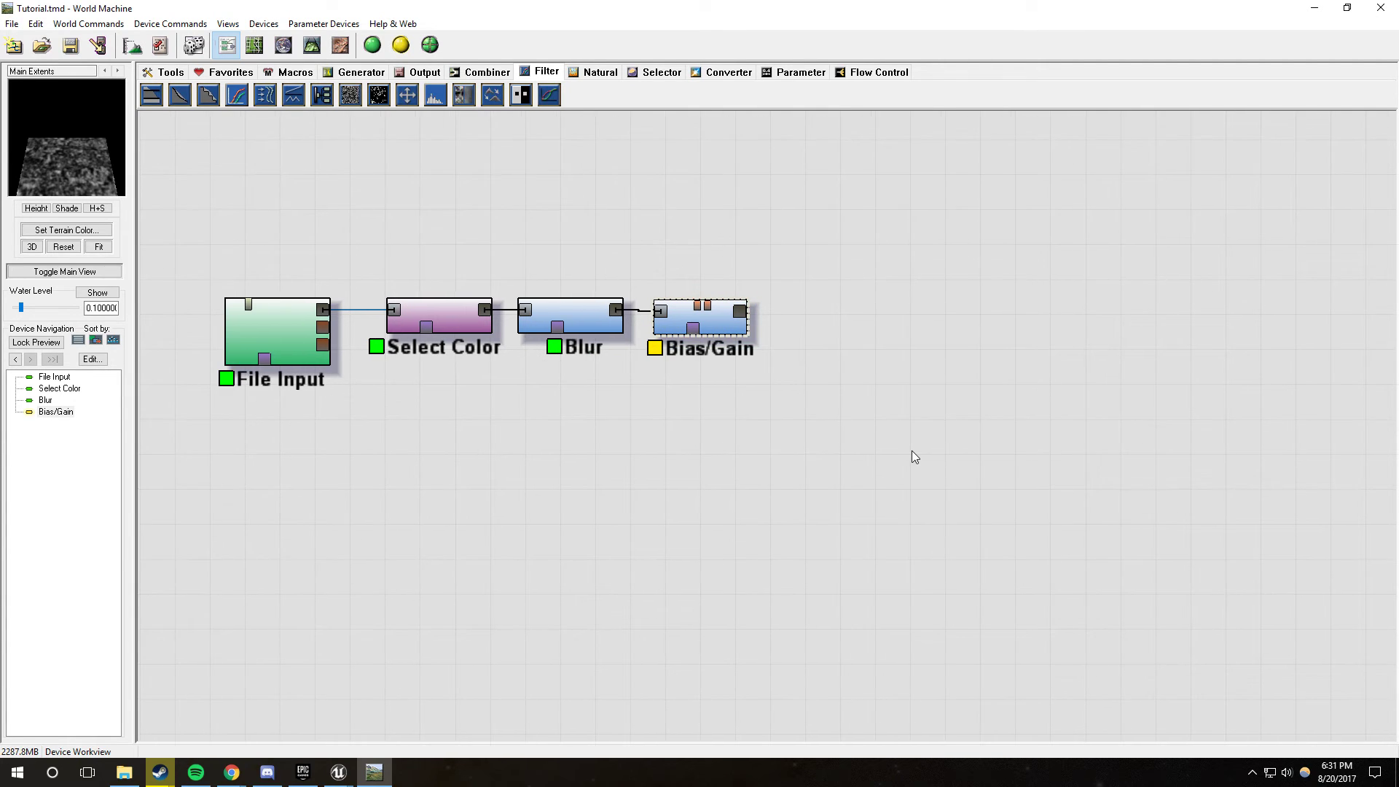
# Step: Place two Color Generator devices, one above the other, in the space above the device chain
pyautogui.scroll(-2, 824, 446)
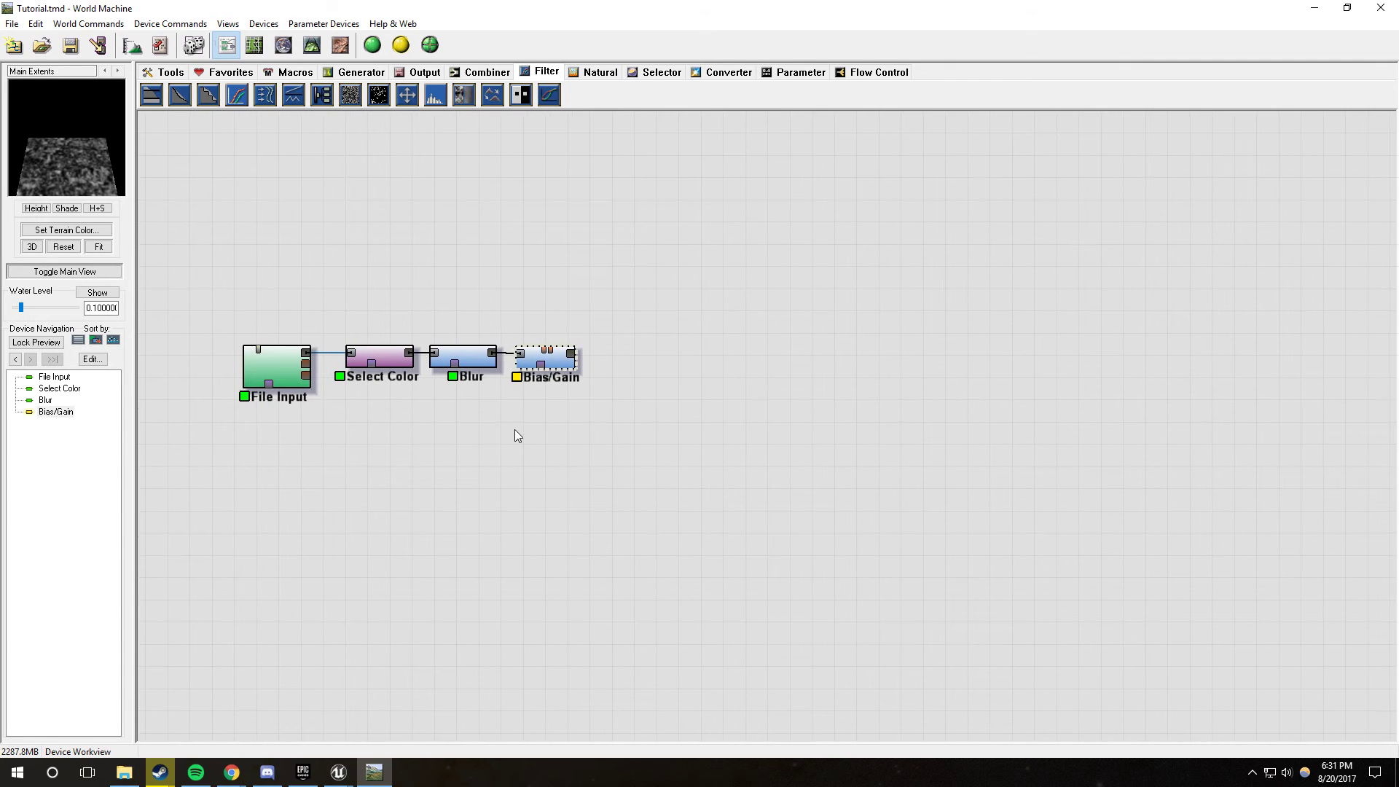
pyautogui.moveTo(630, 430); pyautogui.dragTo(647, 451, button='right')
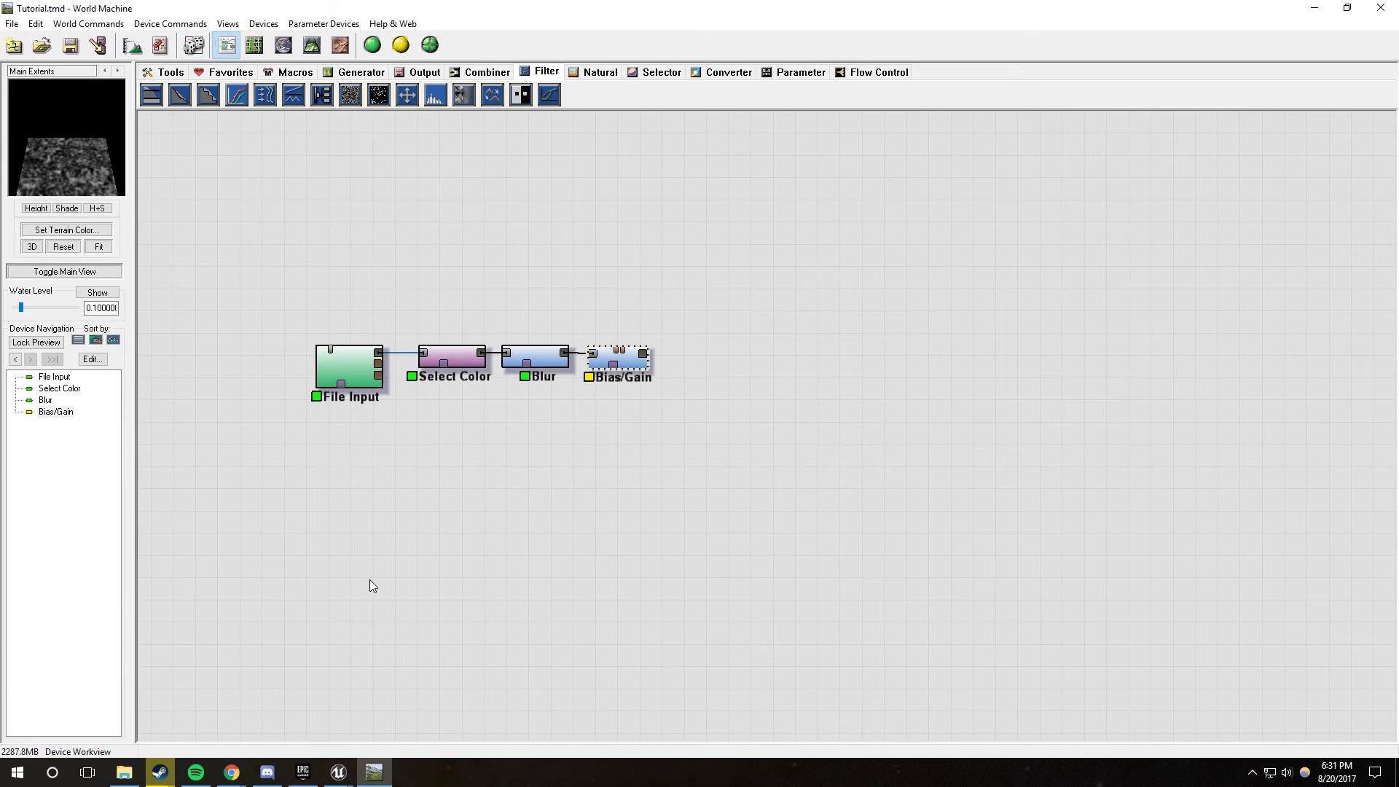
pyautogui.moveTo(433, 539); pyautogui.dragTo(466, 529, button='right')
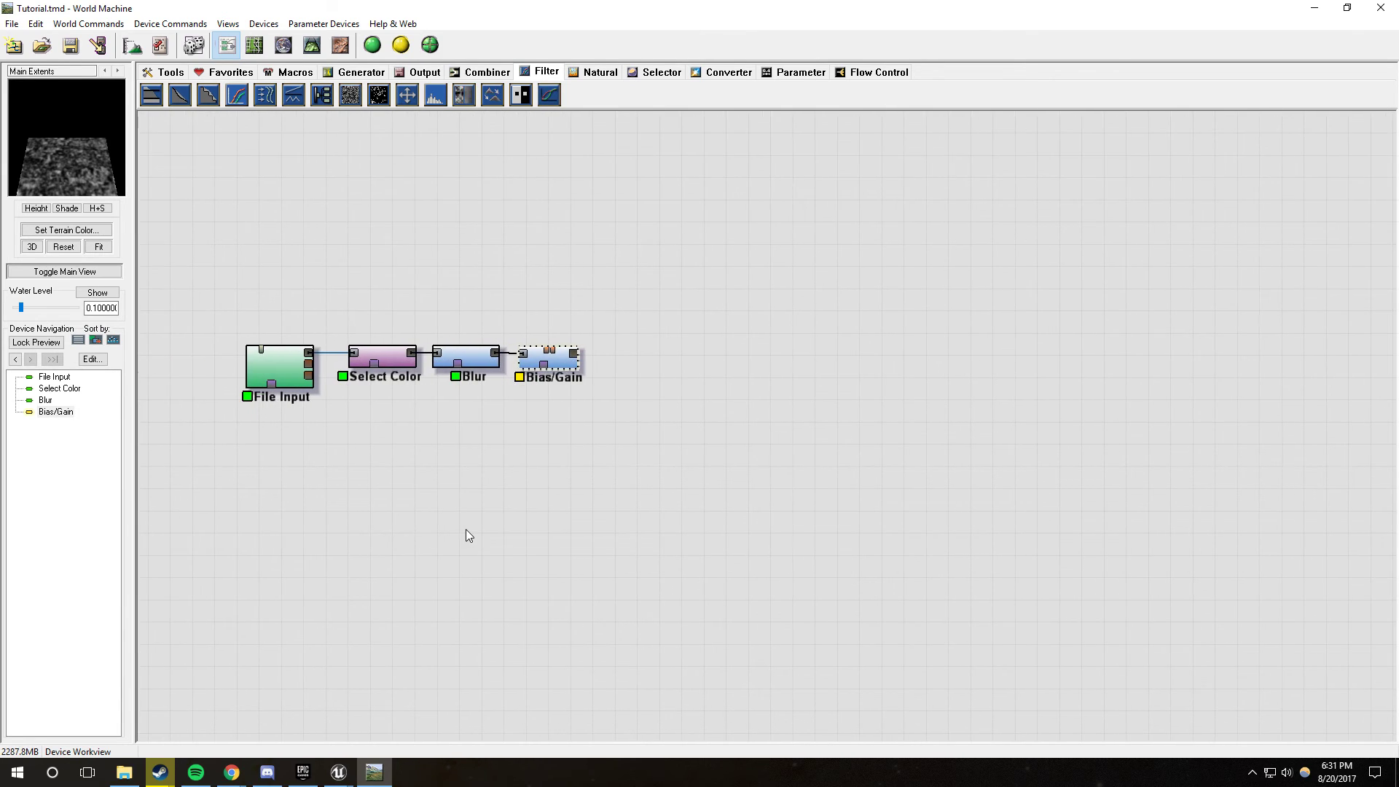
pyautogui.moveTo(575, 459); pyautogui.dragTo(462, 446, button='right')
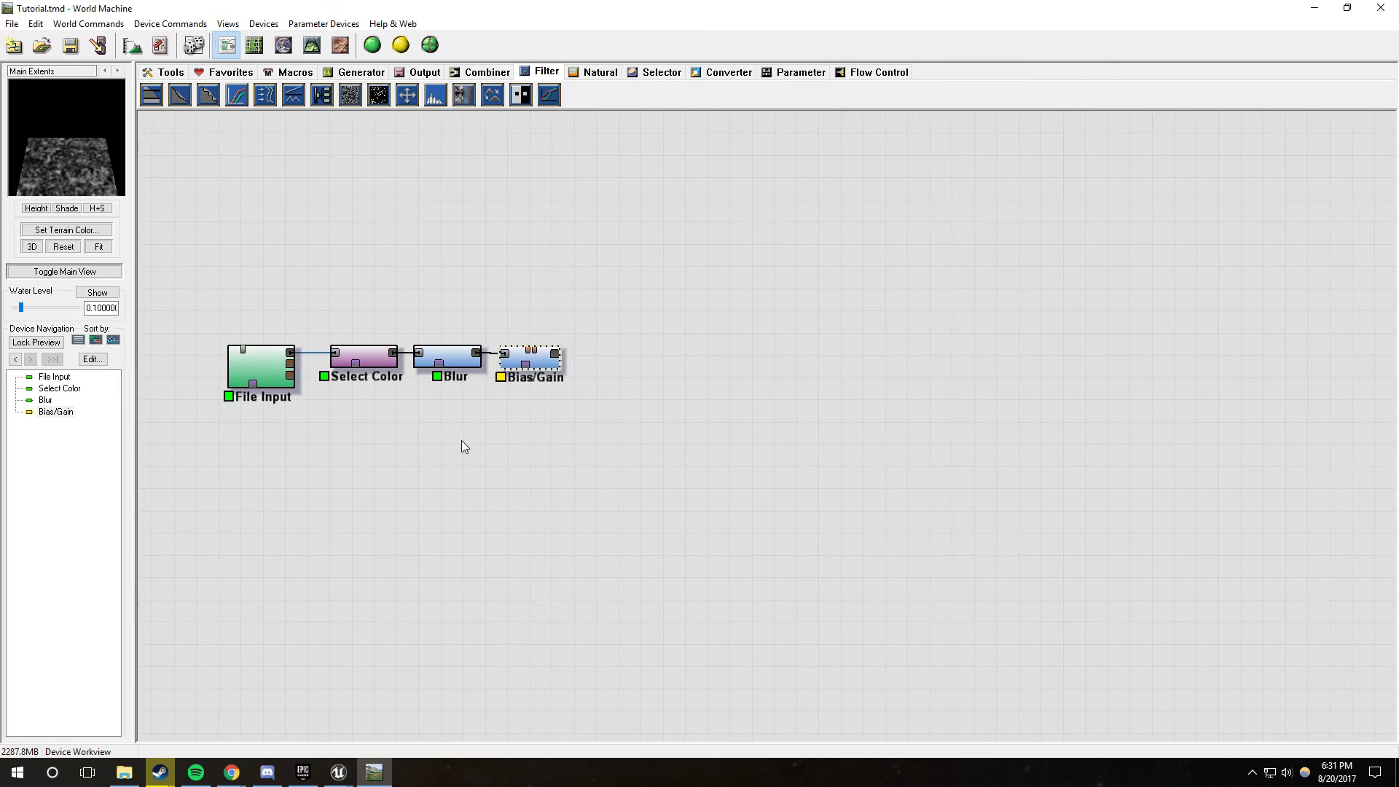
pyautogui.moveTo(602, 484); pyautogui.dragTo(539, 488, button='right')
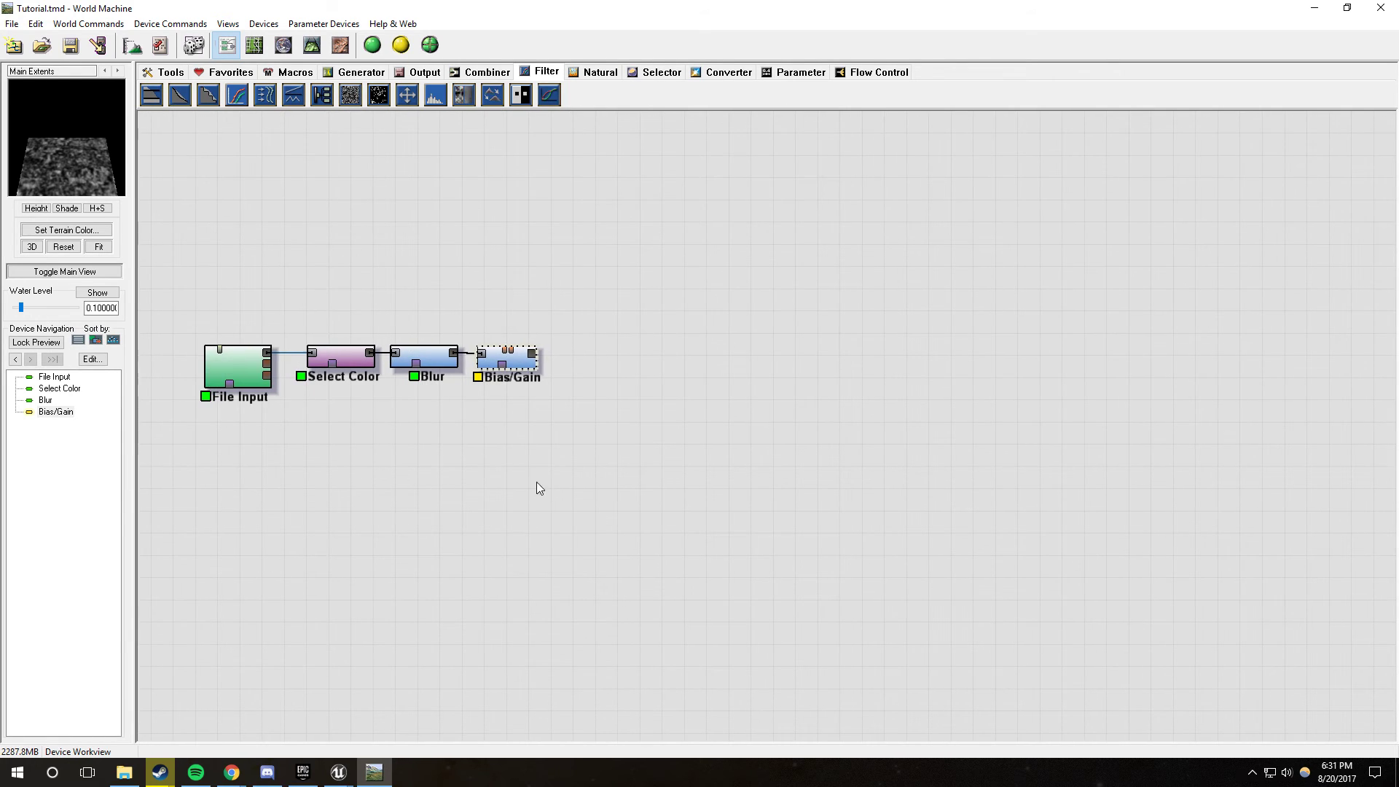
pyautogui.click(351, 74)
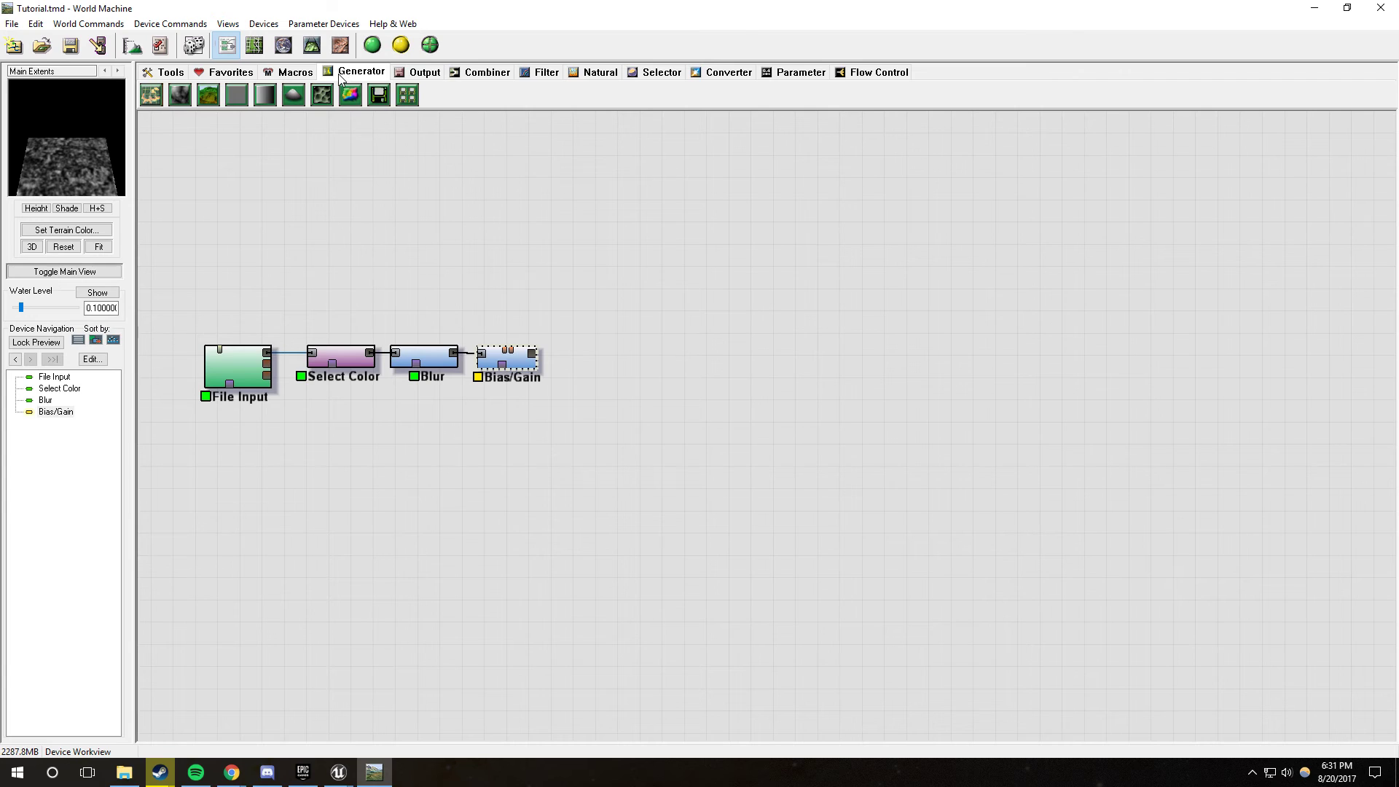
pyautogui.click(350, 95)
pyautogui.click(549, 180)
pyautogui.click(545, 215)
pyautogui.press('Escape')
# Step: Add a Chooser device and connect the upper Color Generator, the lower Color Generator and Bias/Gain to its first, second and third inputs
pyautogui.click(482, 72)
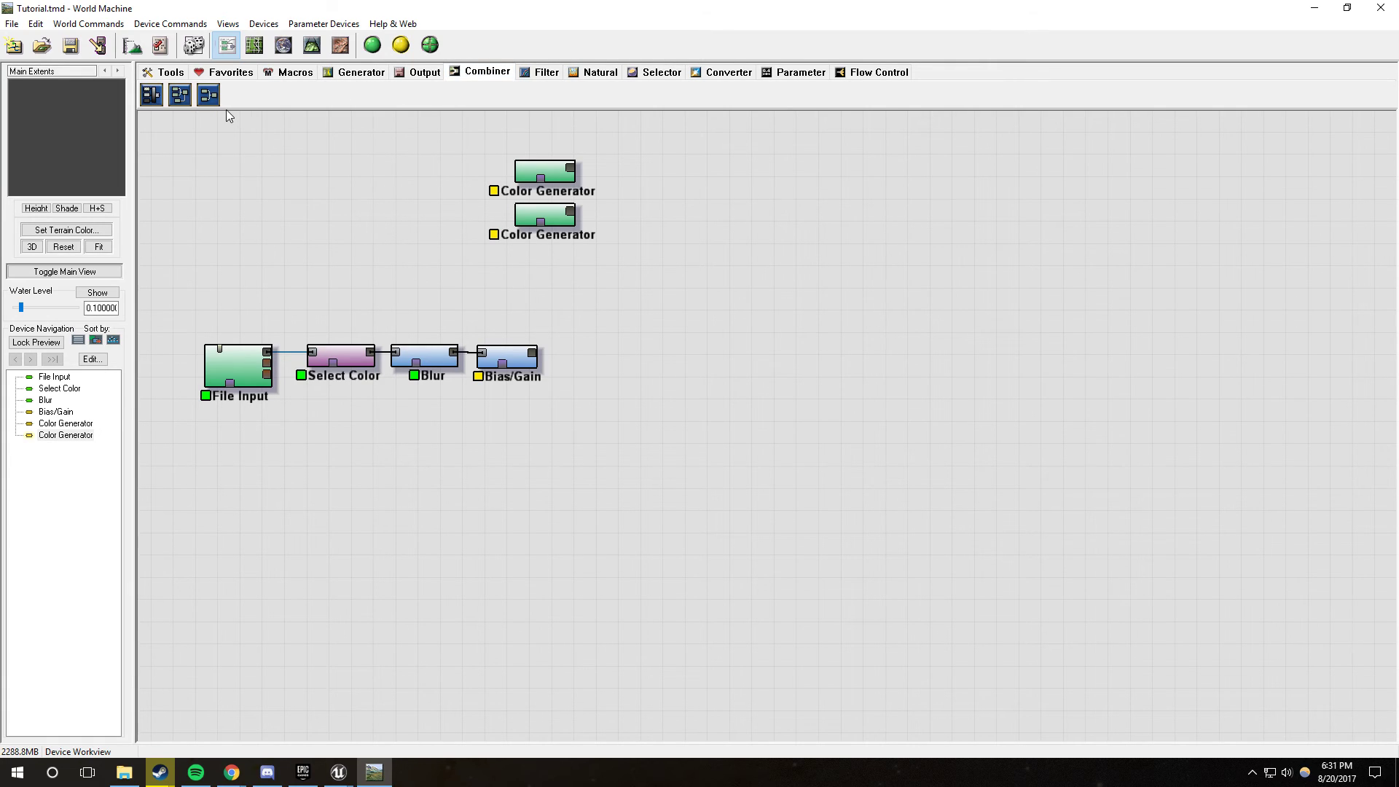
pyautogui.click(178, 93)
pyautogui.click(679, 297)
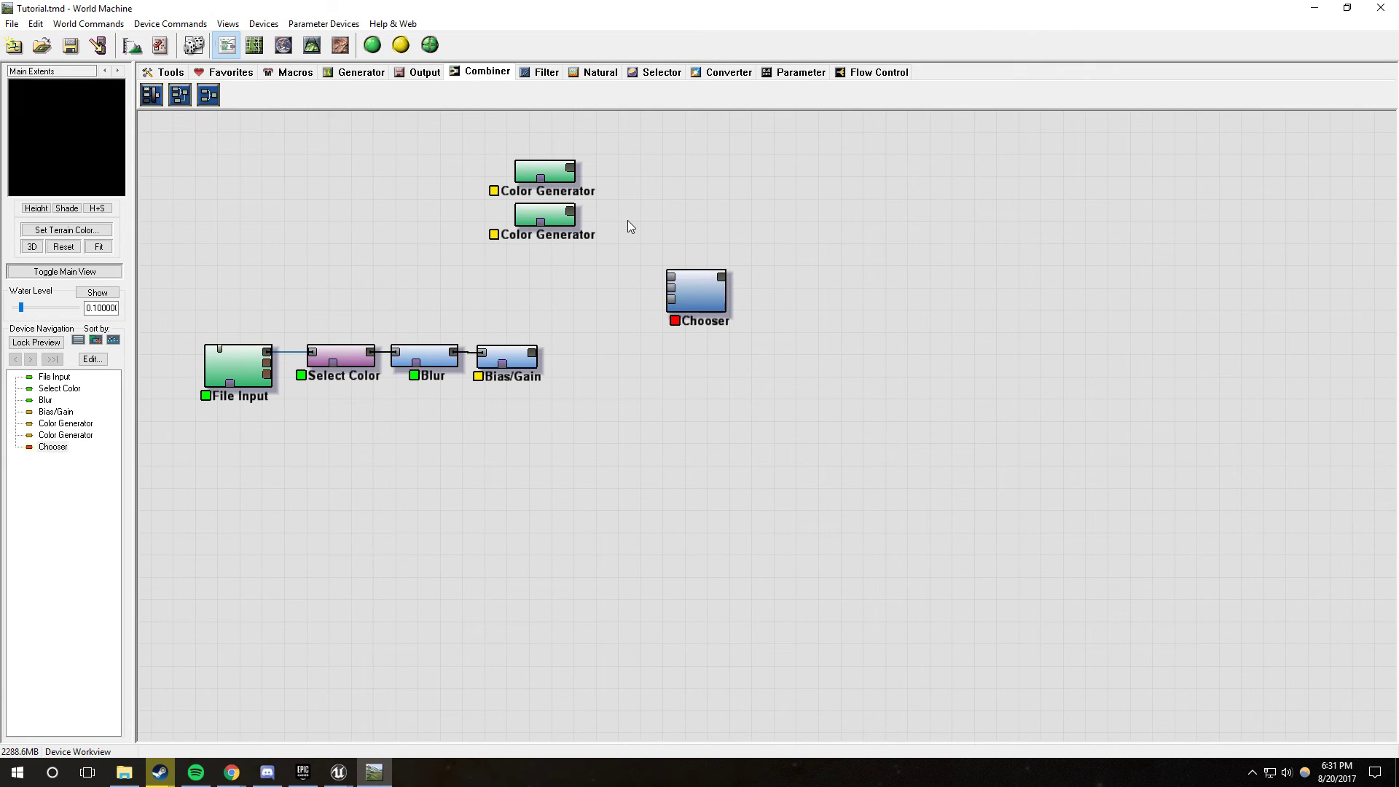
pyautogui.moveTo(571, 169); pyautogui.dragTo(670, 277)
pyautogui.moveTo(574, 212); pyautogui.dragTo(671, 288)
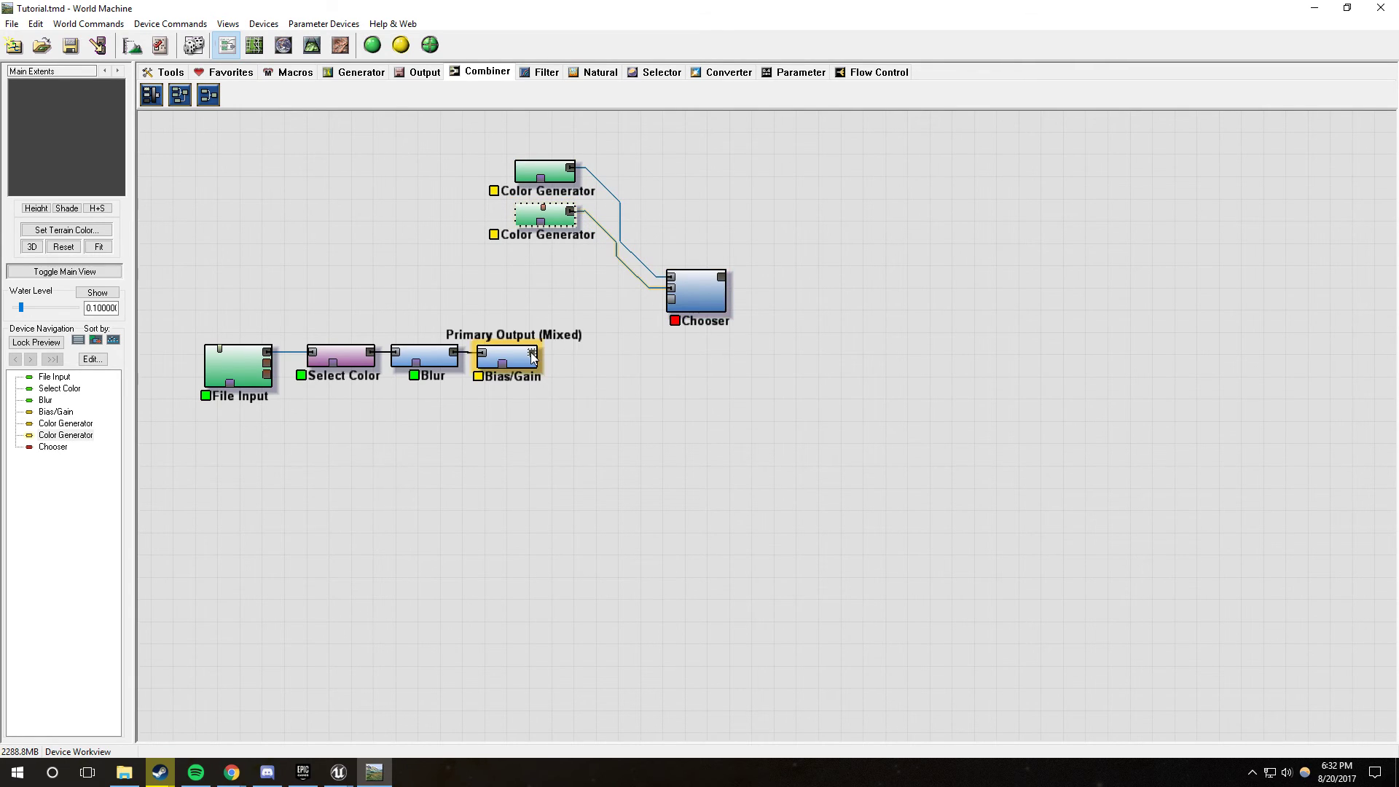
pyautogui.moveTo(533, 355); pyautogui.dragTo(671, 303)
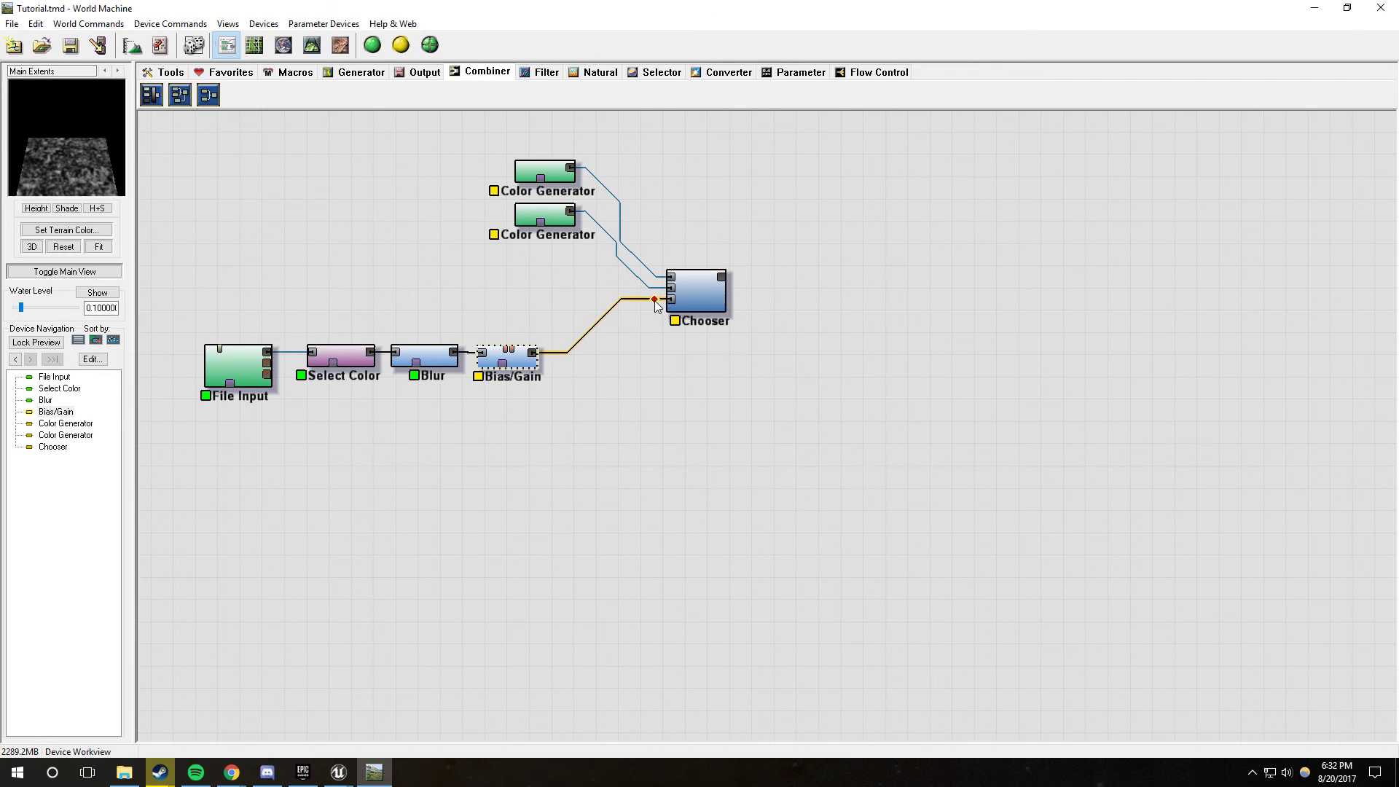
pyautogui.click(695, 294)
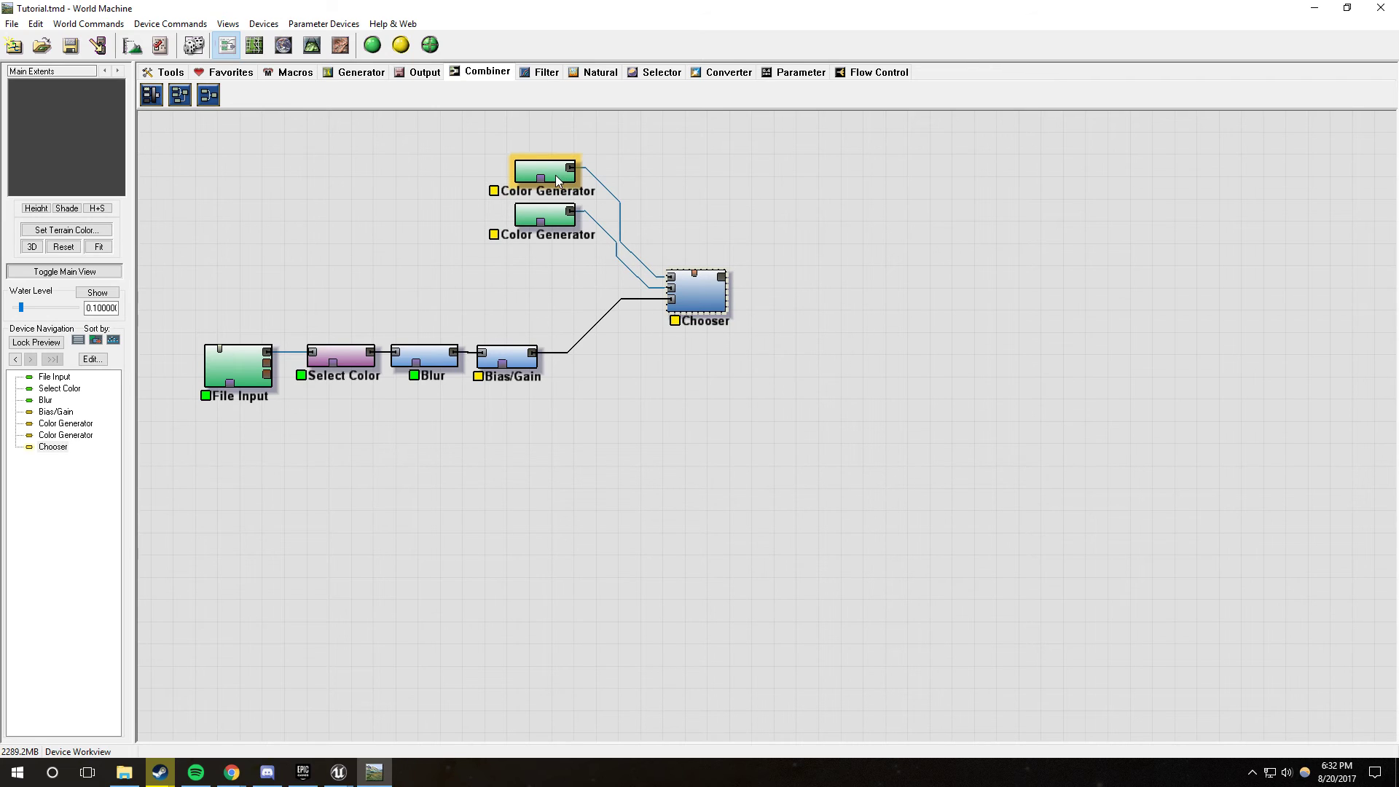
pyautogui.click(513, 363)
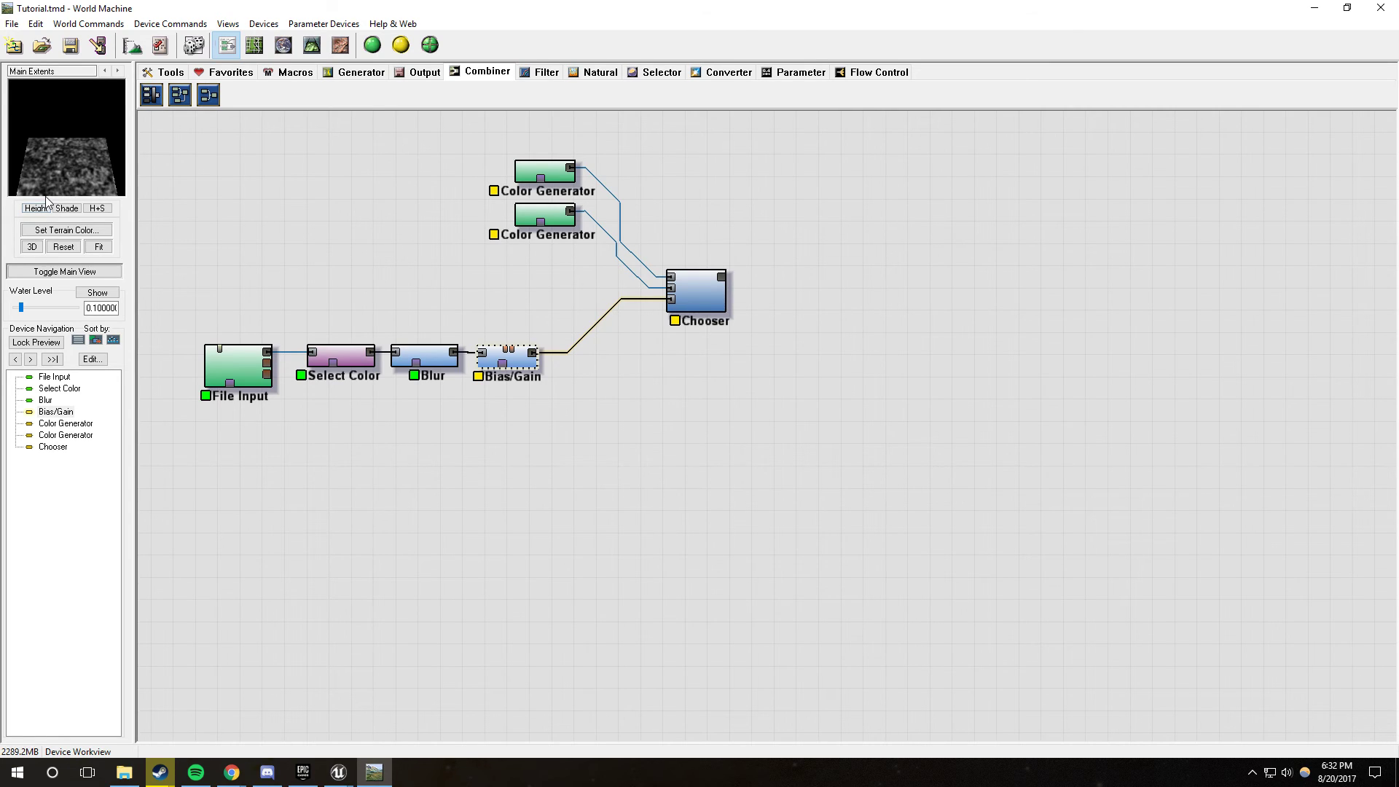
pyautogui.click(543, 216)
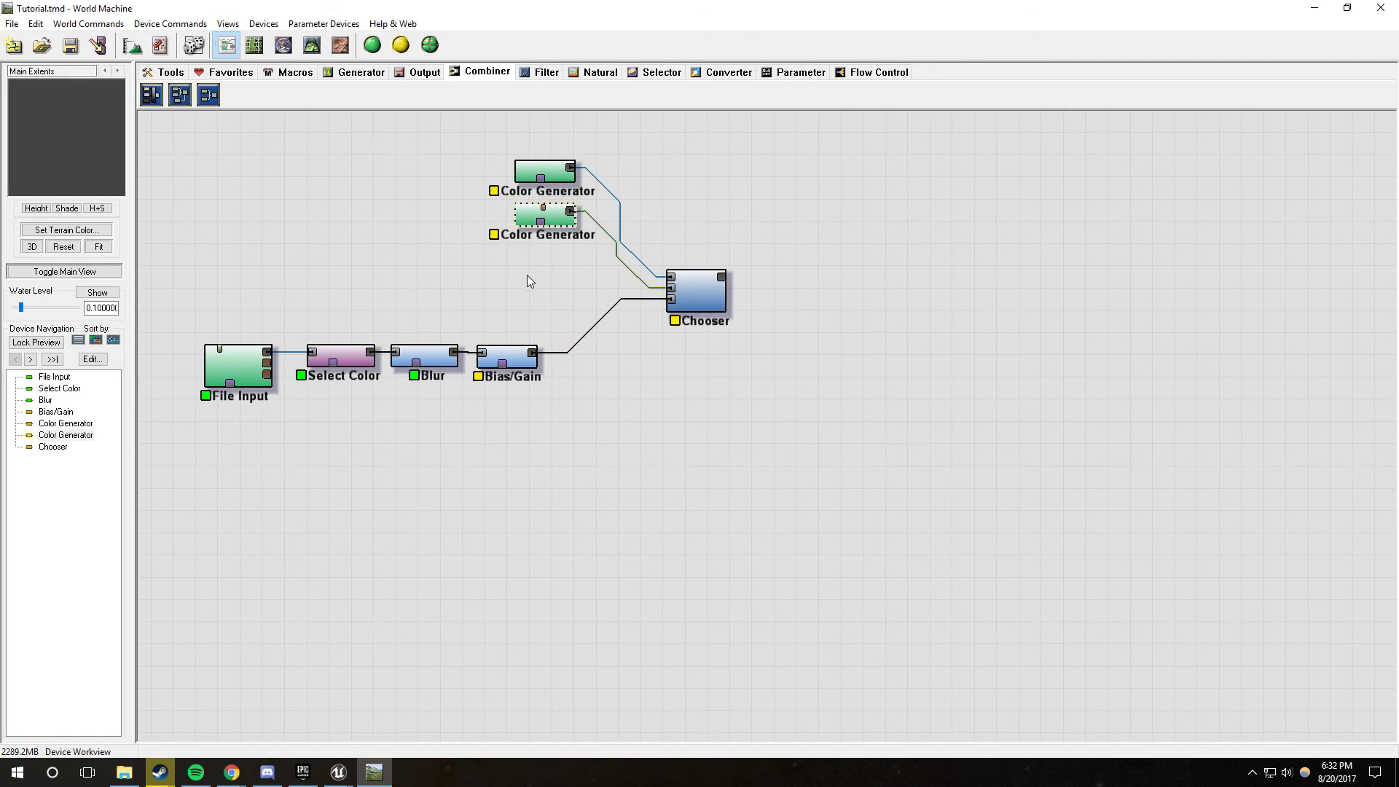
pyautogui.click(553, 180)
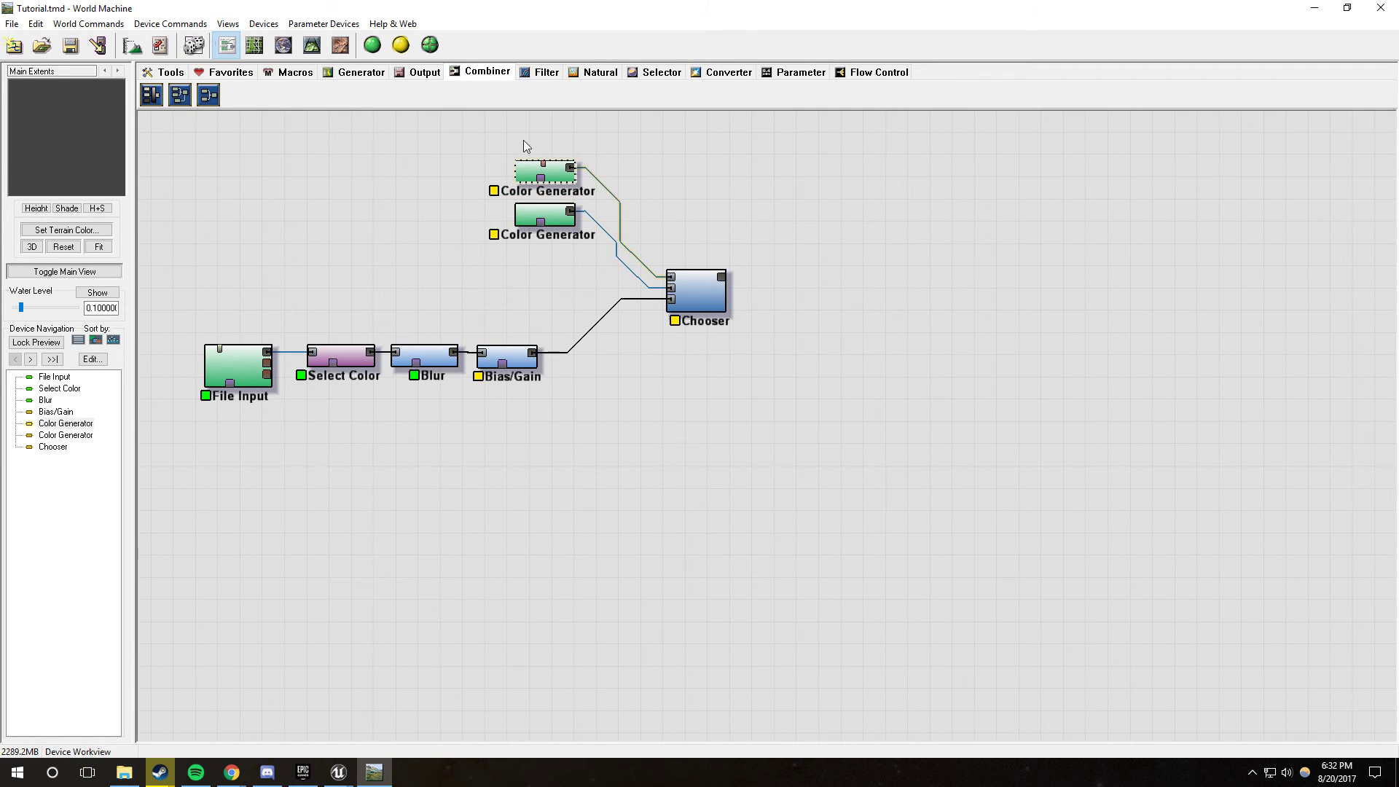
# Step: Show the File Input satellite image in the 2D view and examine the fields around the canal for a representative ground colour
pyautogui.moveTo(464, 304); pyautogui.dragTo(540, 363, button='right')
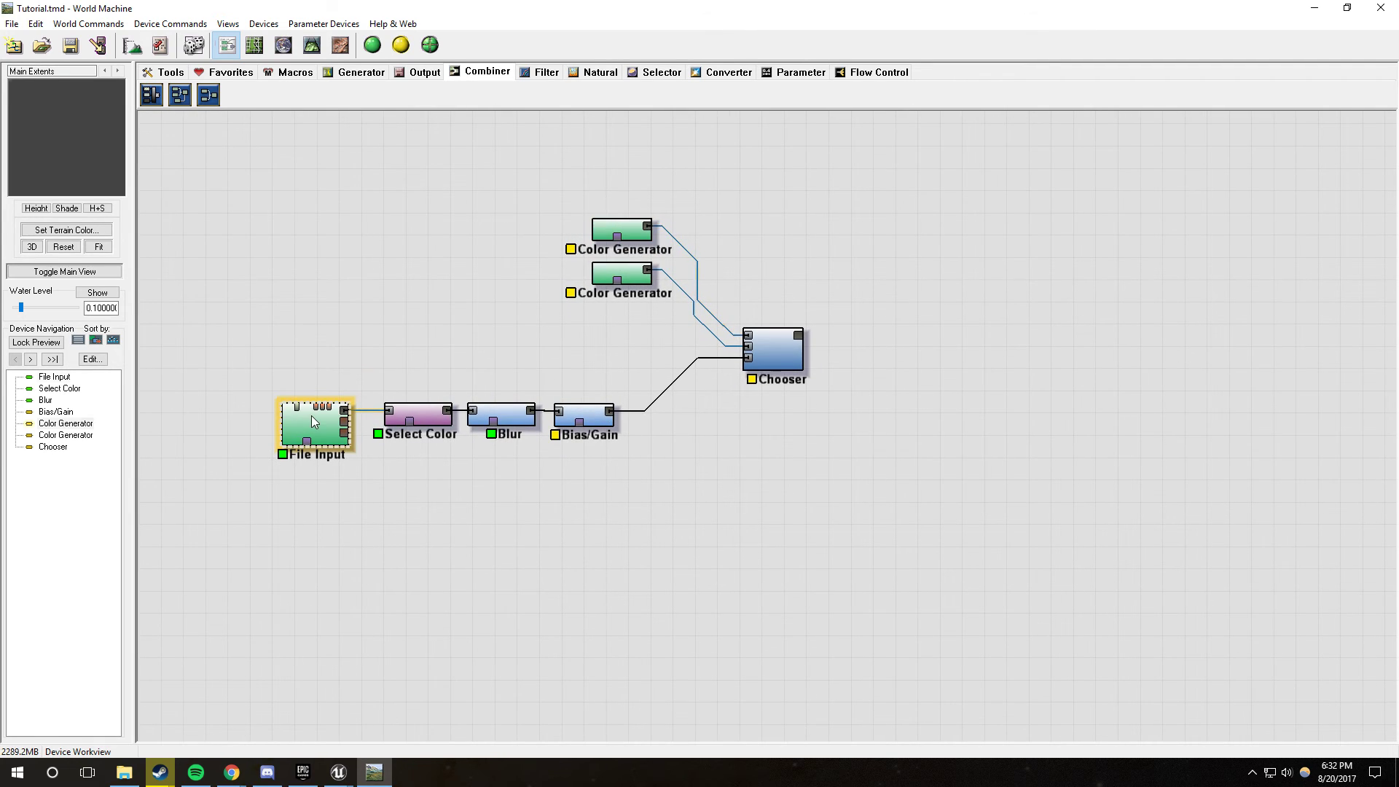
pyautogui.click(312, 415)
pyautogui.click(342, 46)
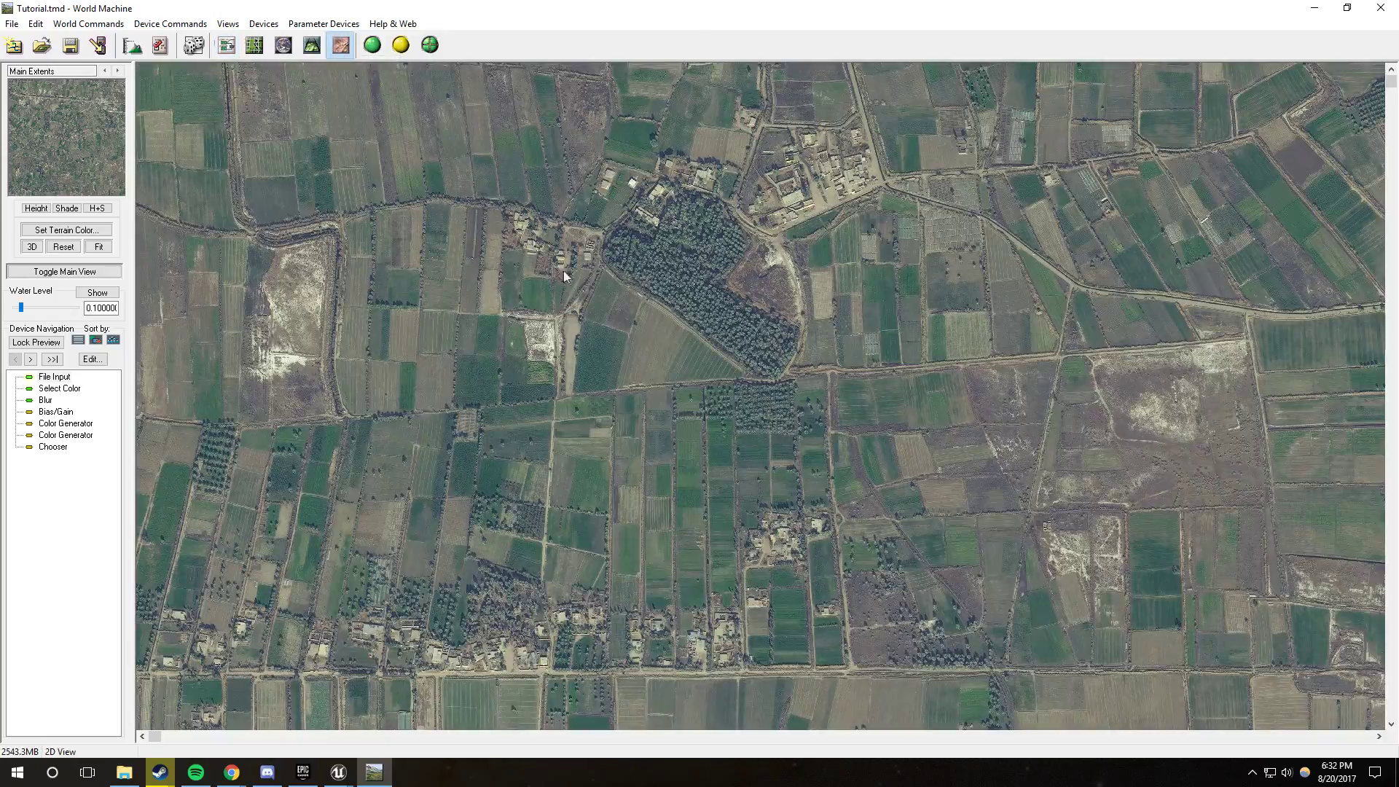
pyautogui.scroll(-5, 645, 329)
pyautogui.scroll(5, 653, 343)
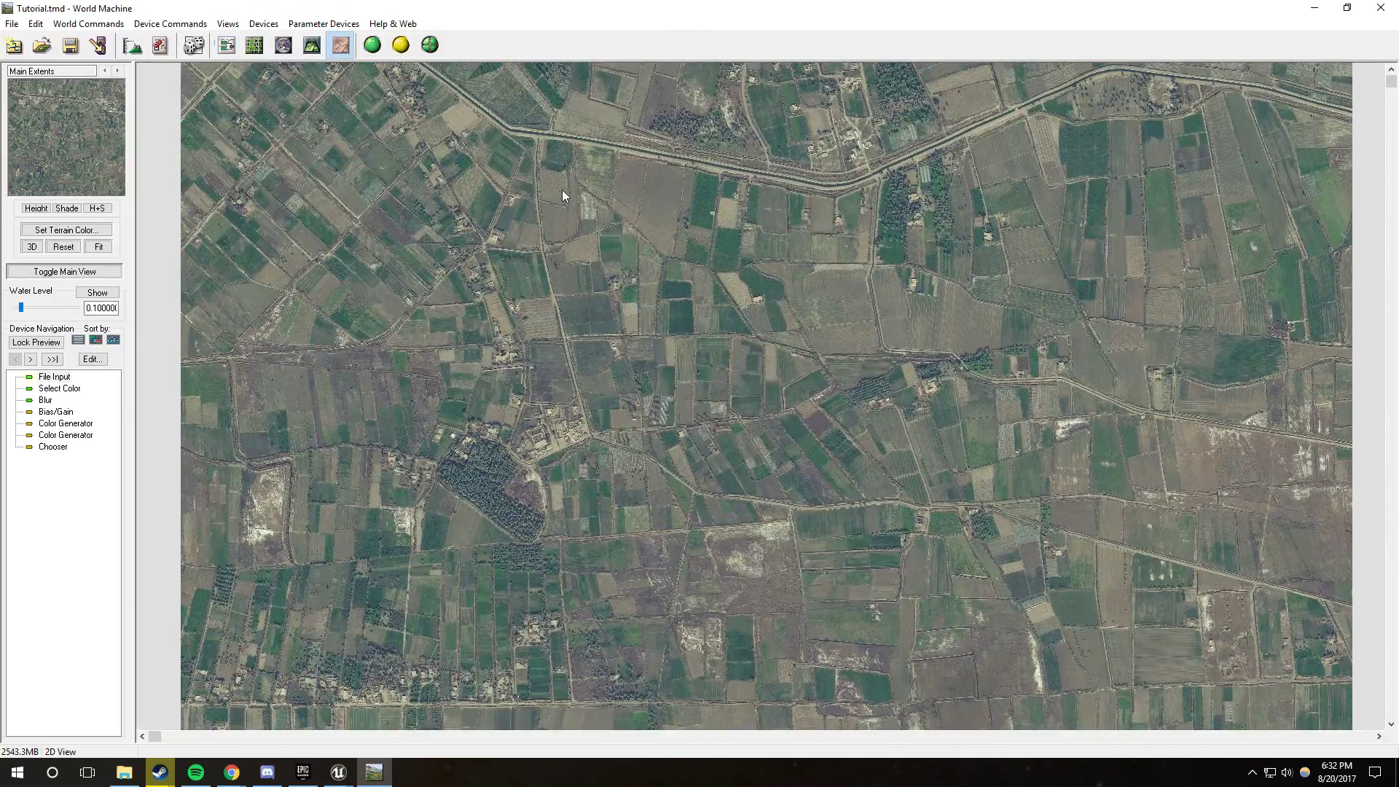
pyautogui.moveTo(562, 189); pyautogui.dragTo(544, 377, button='right')
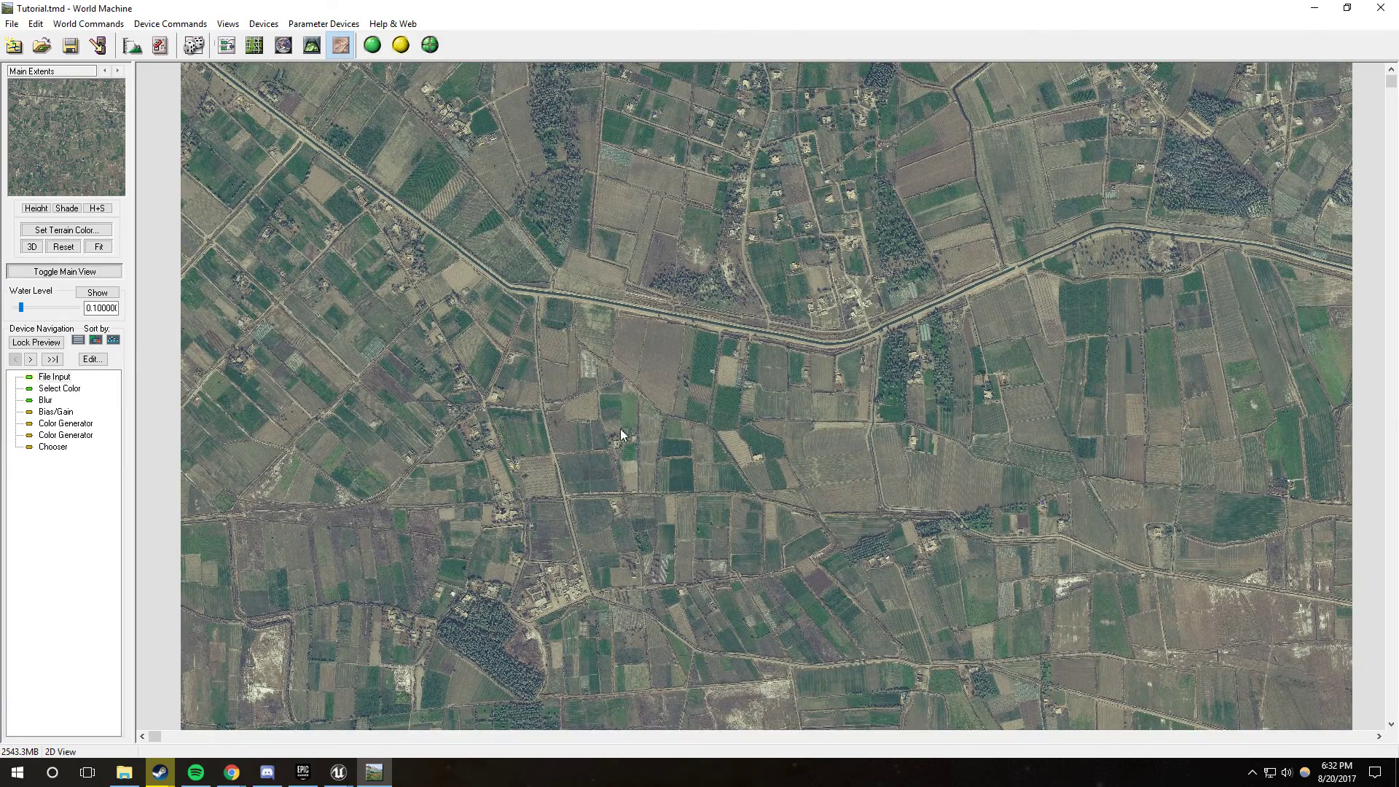
pyautogui.scroll(-5, 631, 413)
pyautogui.scroll(6, 548, 458)
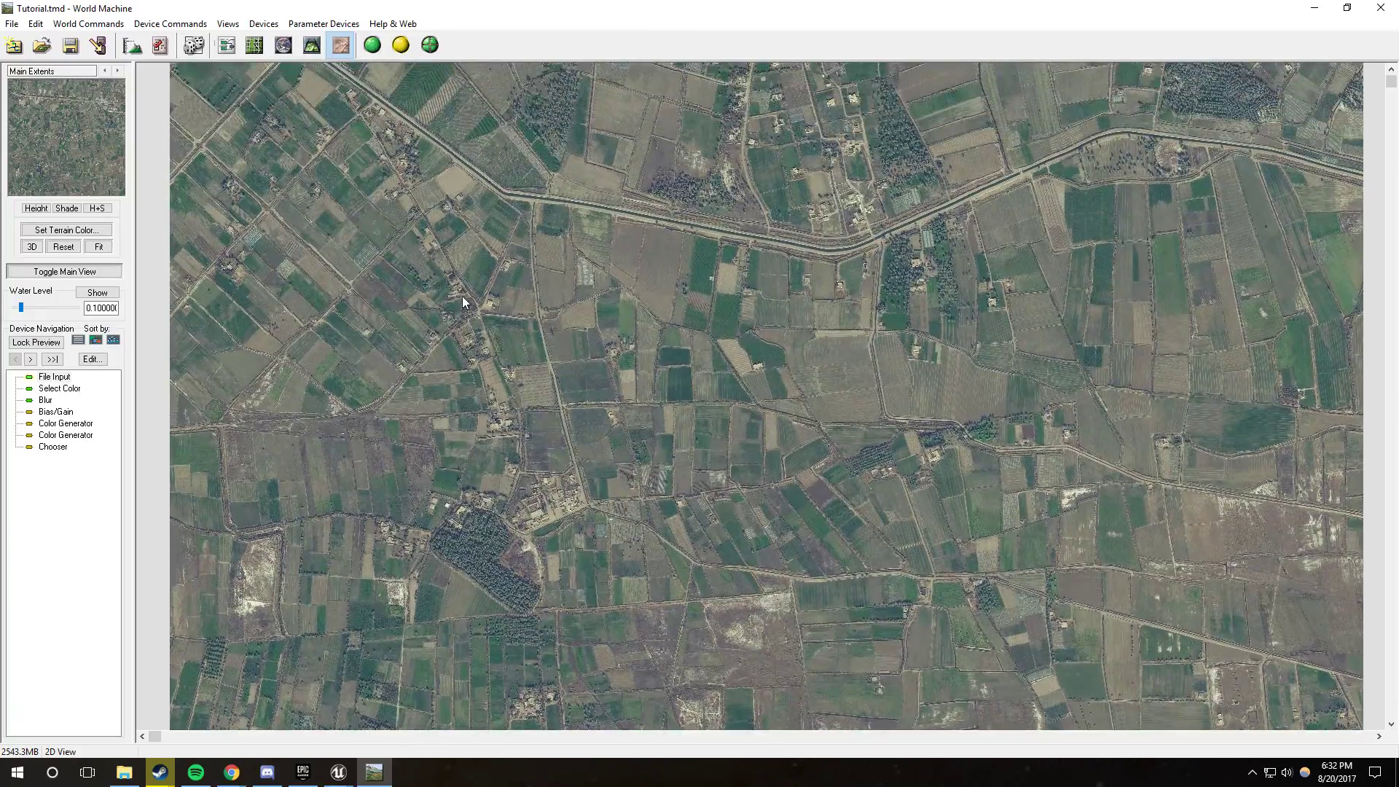
pyautogui.moveTo(462, 296); pyautogui.dragTo(409, 659, button='right')
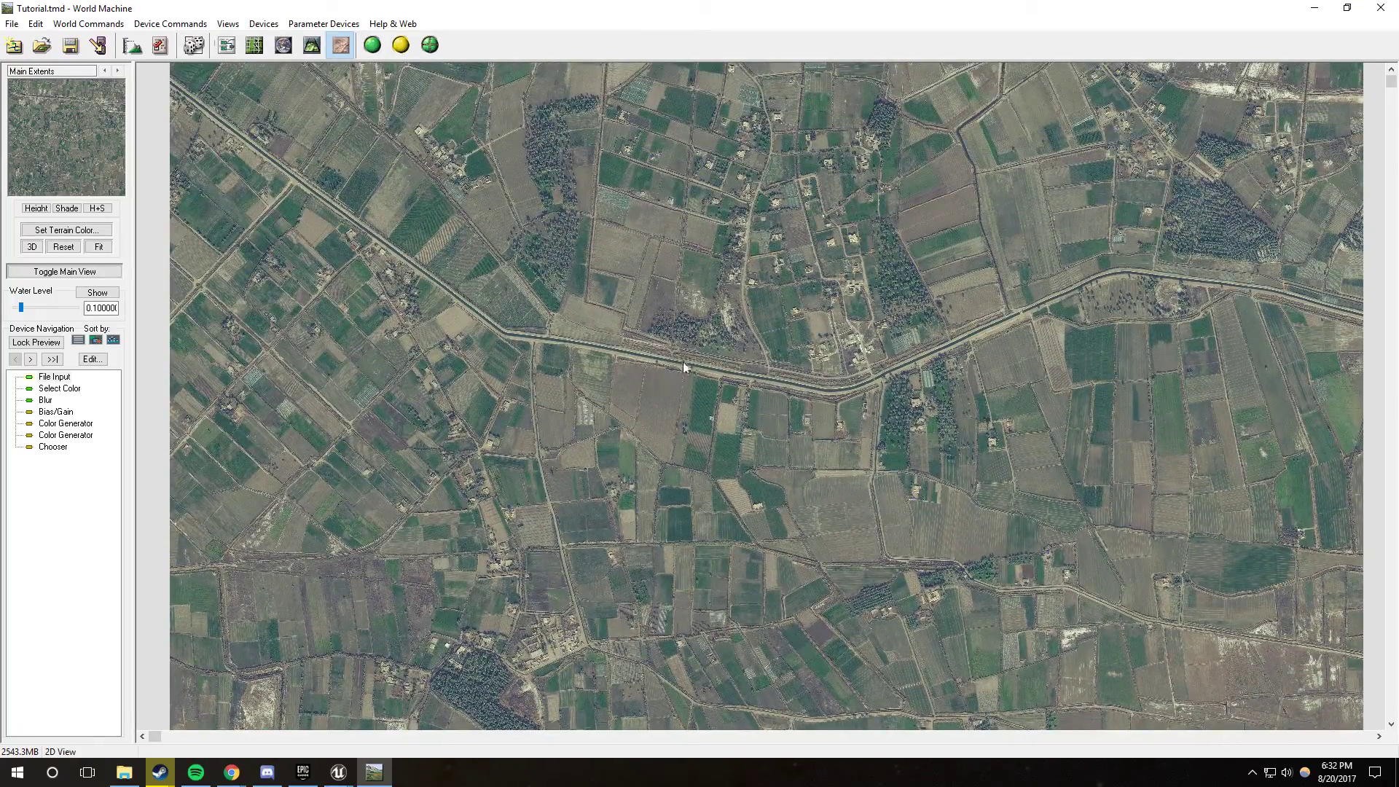
pyautogui.scroll(5, 680, 357)
pyautogui.moveTo(860, 154); pyautogui.dragTo(641, 470, button='right')
pyautogui.moveTo(823, 233); pyautogui.dragTo(615, 591, button='right')
pyautogui.moveTo(809, 299); pyautogui.dragTo(721, 674, button='right')
pyautogui.moveTo(674, 256); pyautogui.dragTo(674, 522, button='right')
pyautogui.moveTo(630, 349); pyautogui.dragTo(670, 475, button='right')
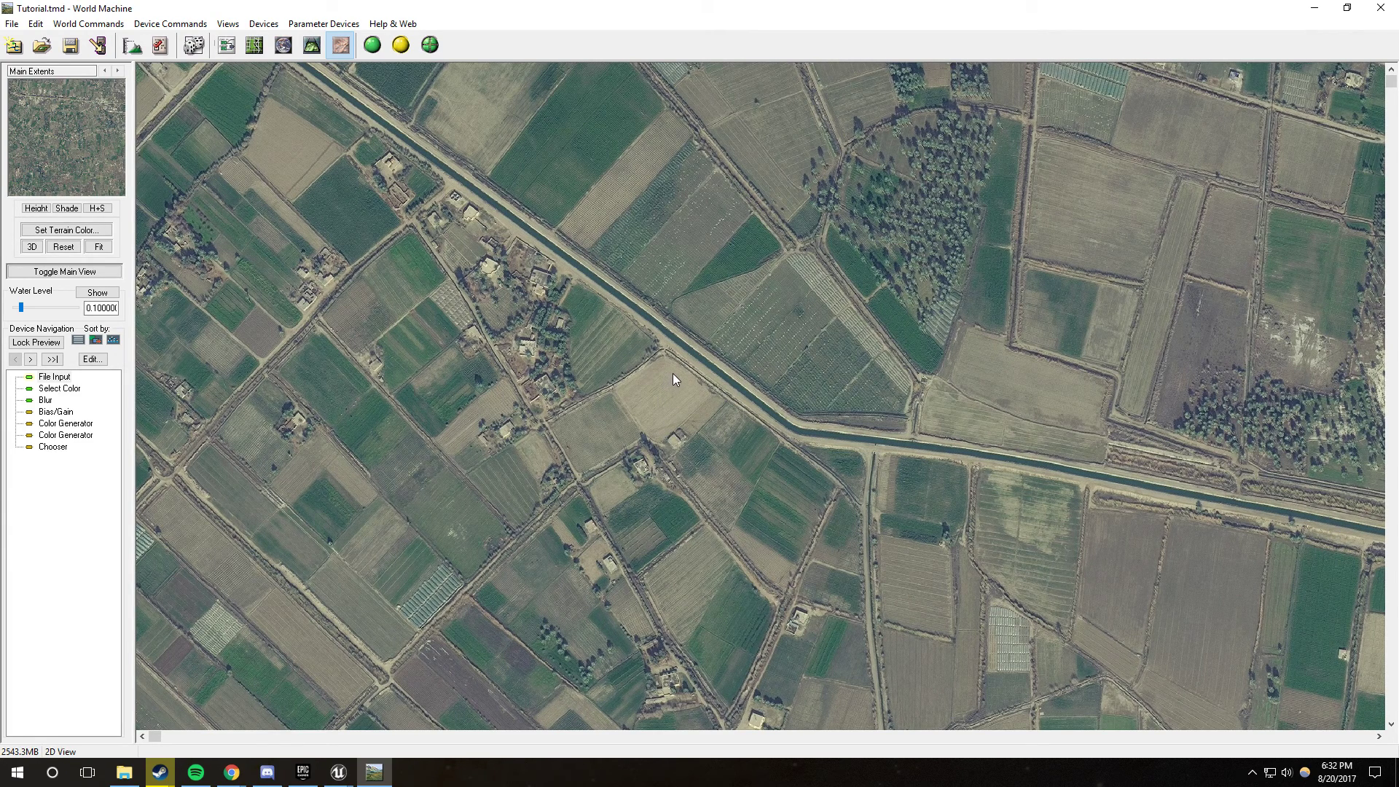
# Step: Sample the pale bare field beside the canal with the screen colour picker utility to read its RGB values
pyautogui.click(1252, 772)
pyautogui.click(1223, 744)
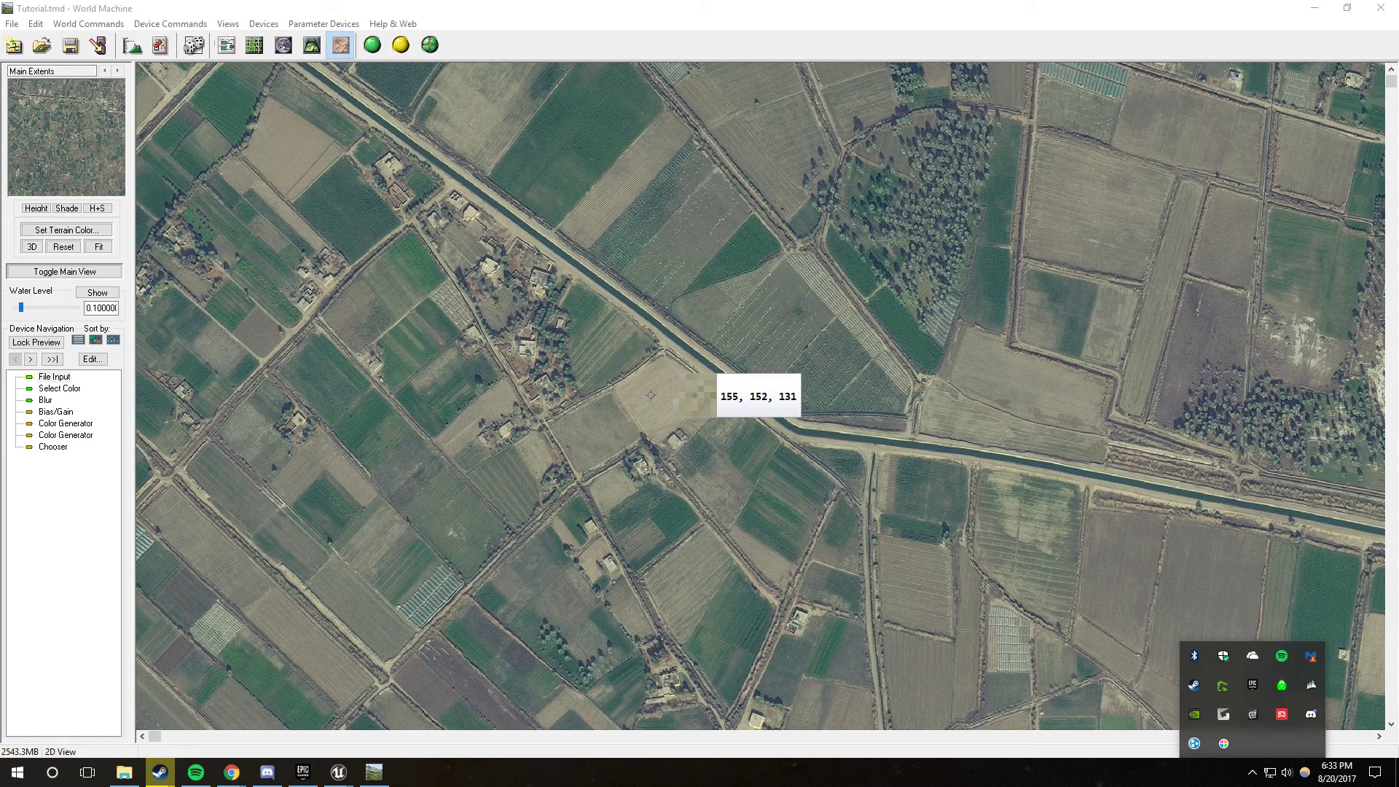
pyautogui.click(651, 395)
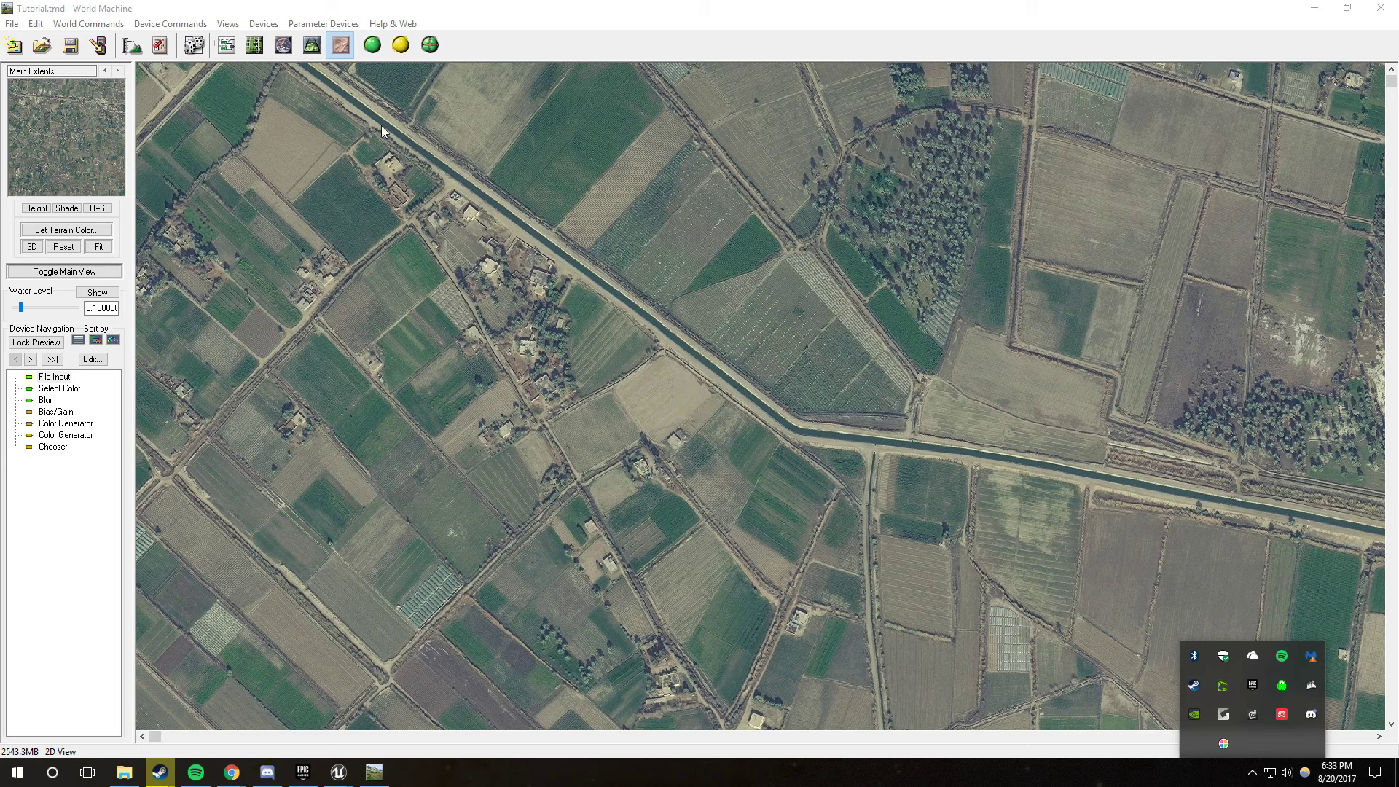
# Step: Return to the device workview and set the upper Color Generator's colour to RGB 155, 152, 131
pyautogui.click(227, 45)
pyautogui.doubleClick(623, 228)
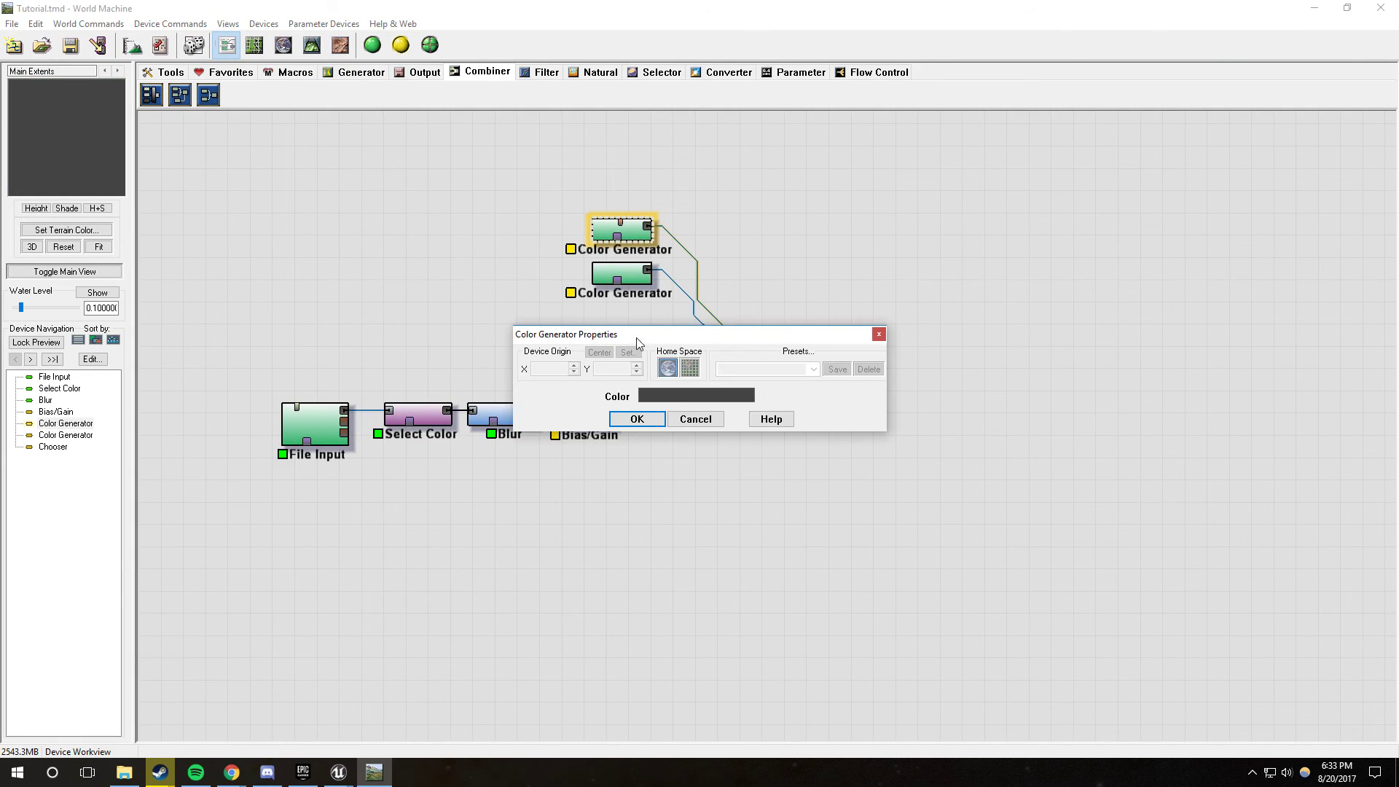
pyautogui.click(691, 396)
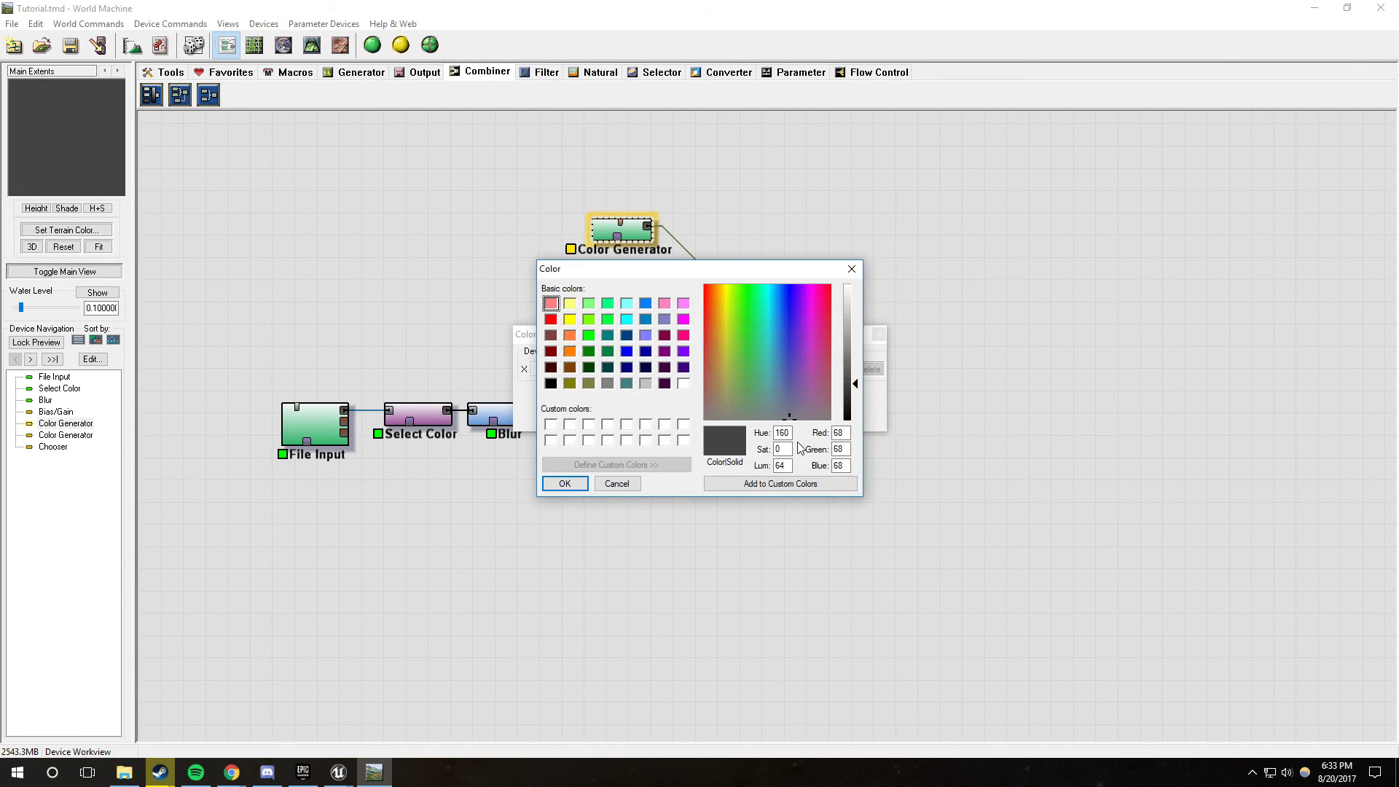
pyautogui.write('155')
pyautogui.click(842, 449)
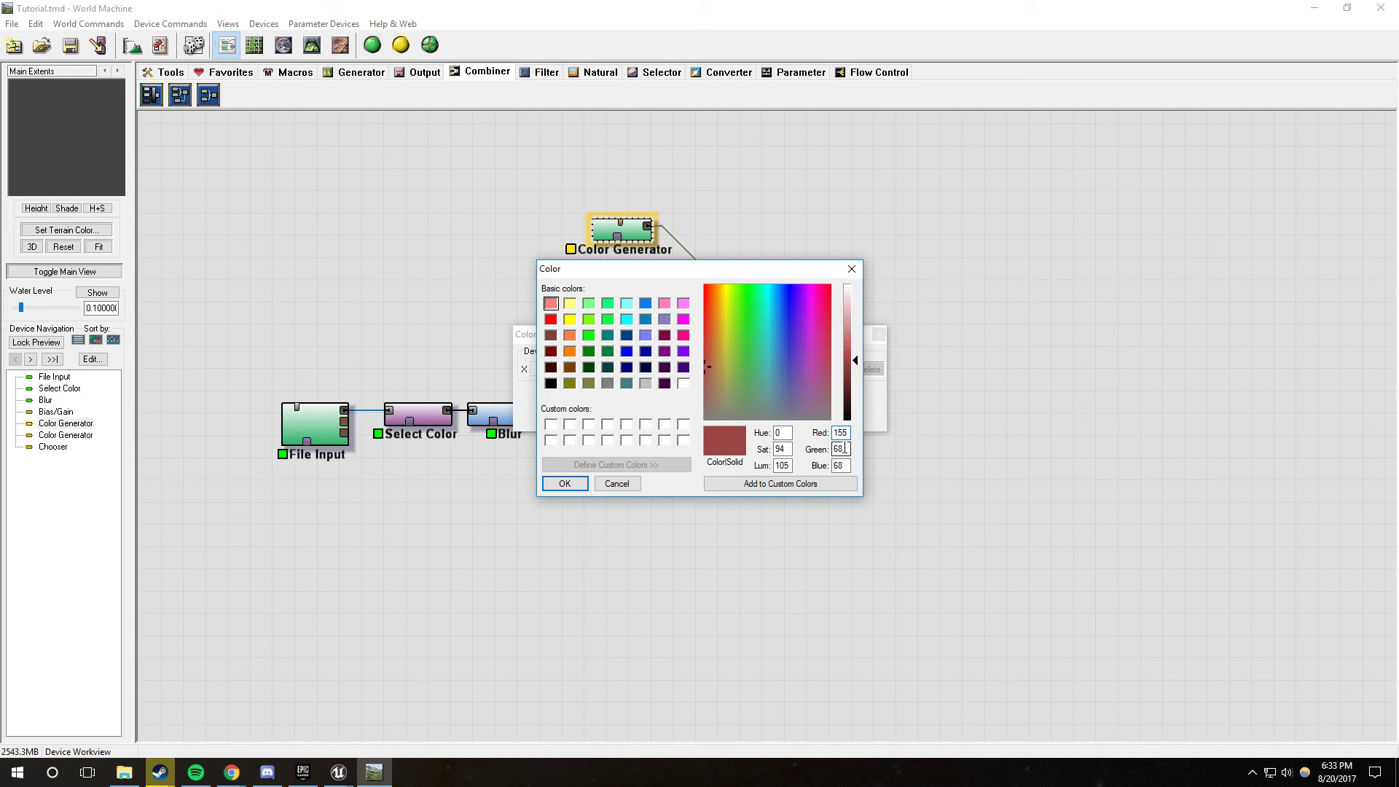
pyautogui.write('152')
pyautogui.press('Tab')
pyautogui.write('128')
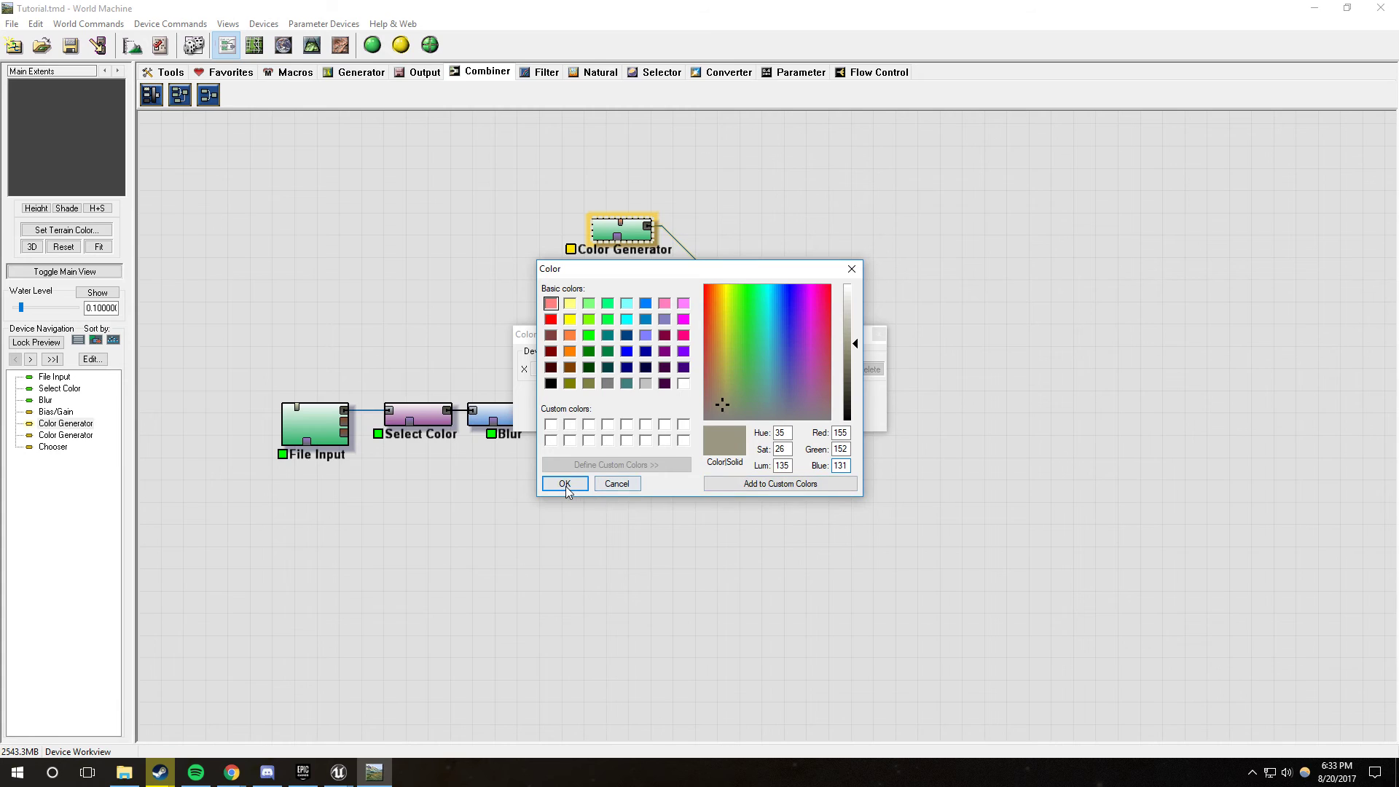
pyautogui.click(565, 484)
pyautogui.click(636, 421)
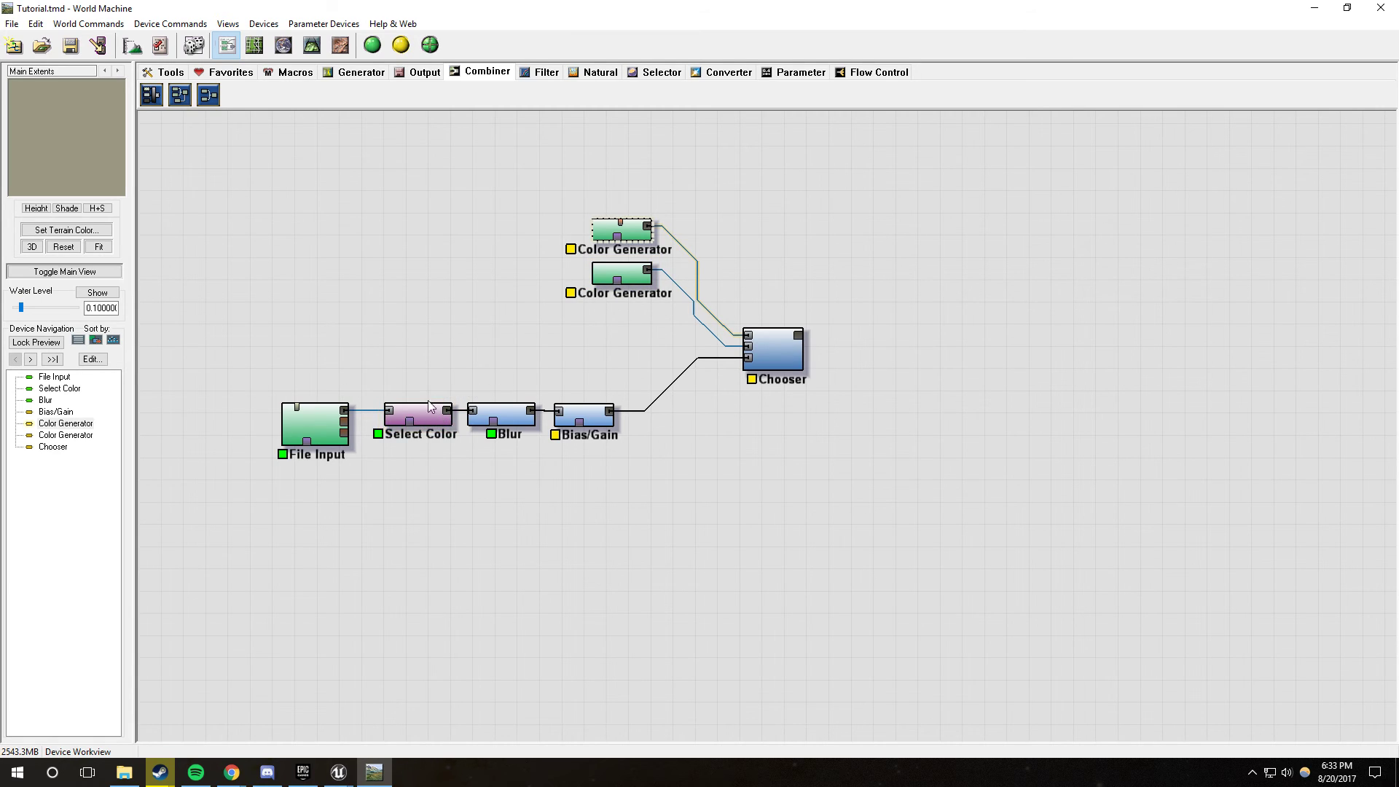
# Step: Check the RGB values of the colour chosen in the Select Color device, leaving it unmodified
pyautogui.click(435, 421)
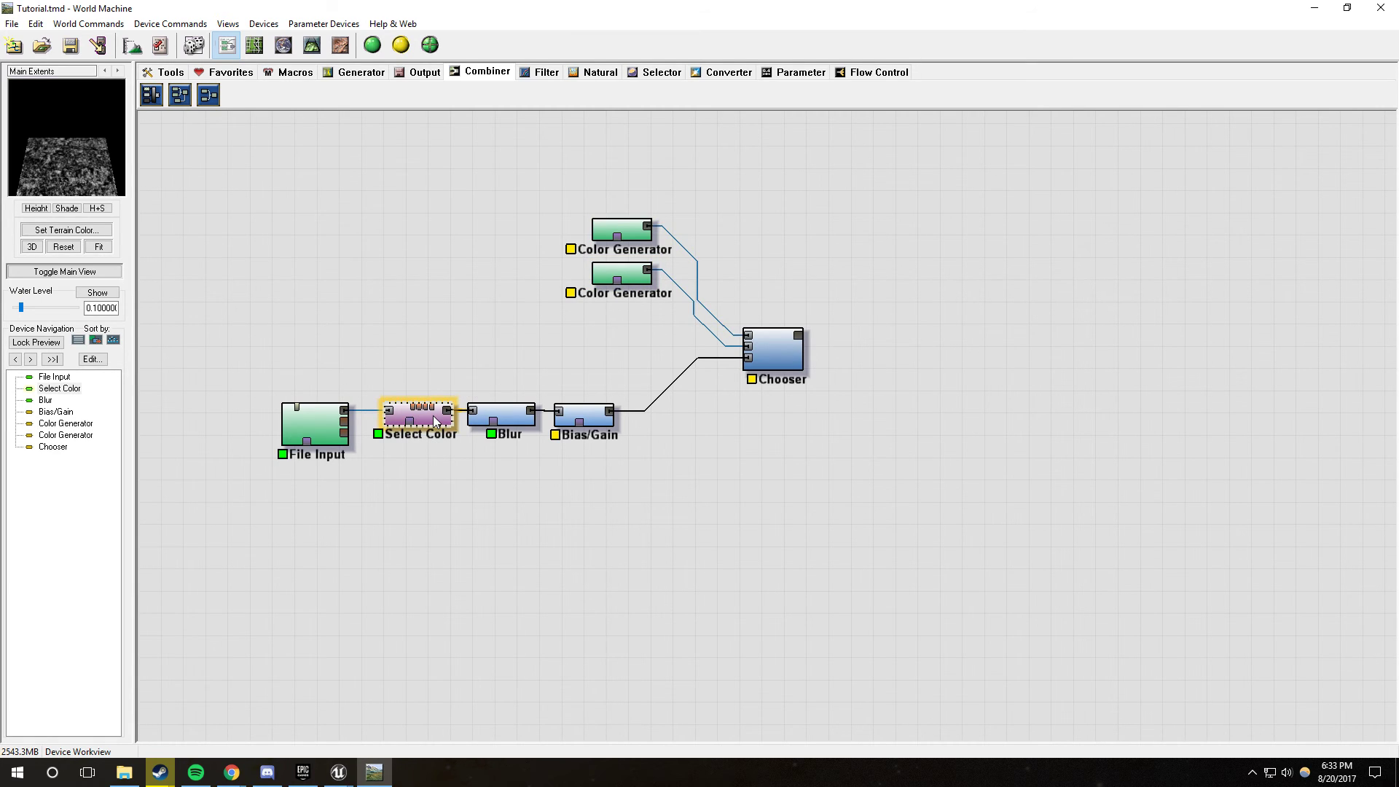
pyautogui.doubleClick(435, 421)
pyautogui.click(745, 373)
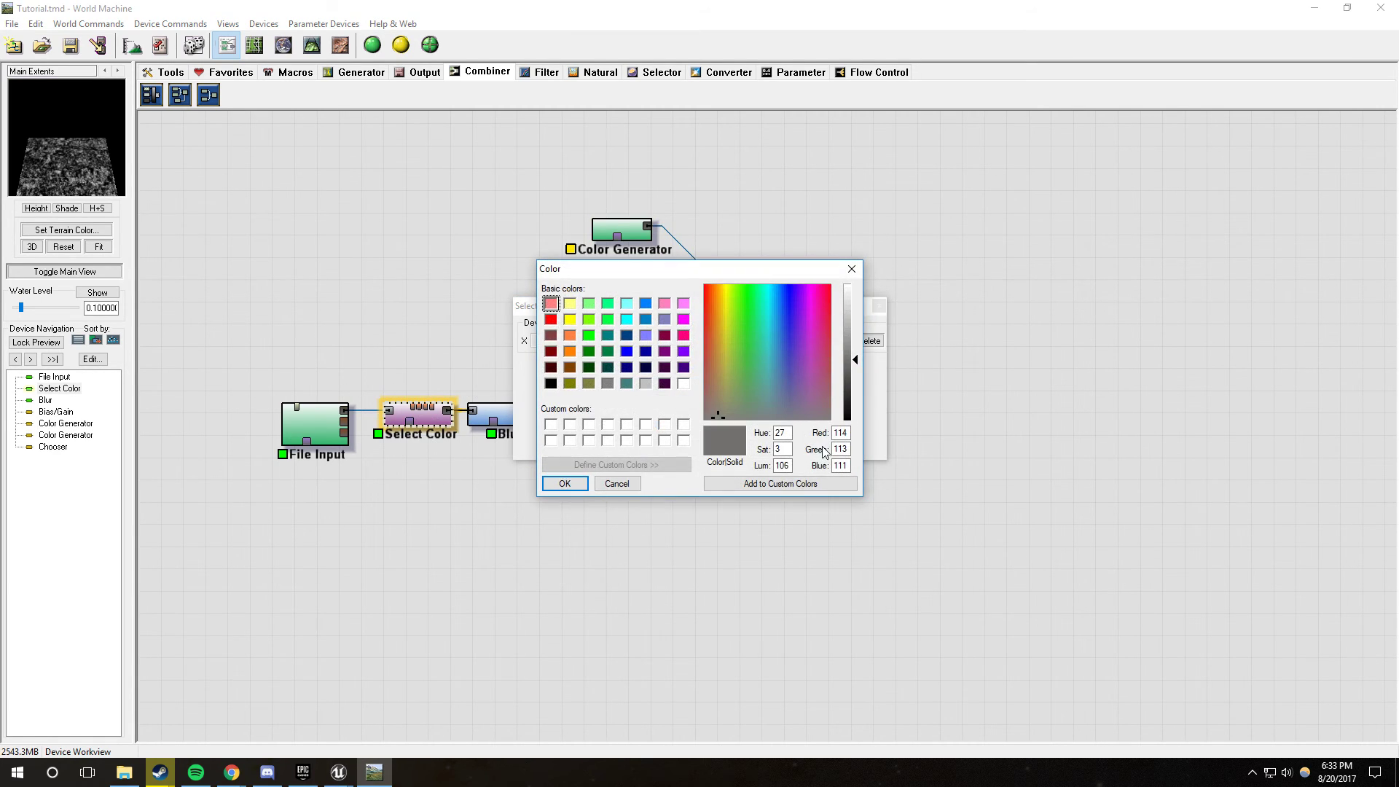
pyautogui.click(616, 484)
pyautogui.click(634, 450)
# Step: Set the lower Color Generator's colour to RGB 114, 113, 111
pyautogui.doubleClick(641, 280)
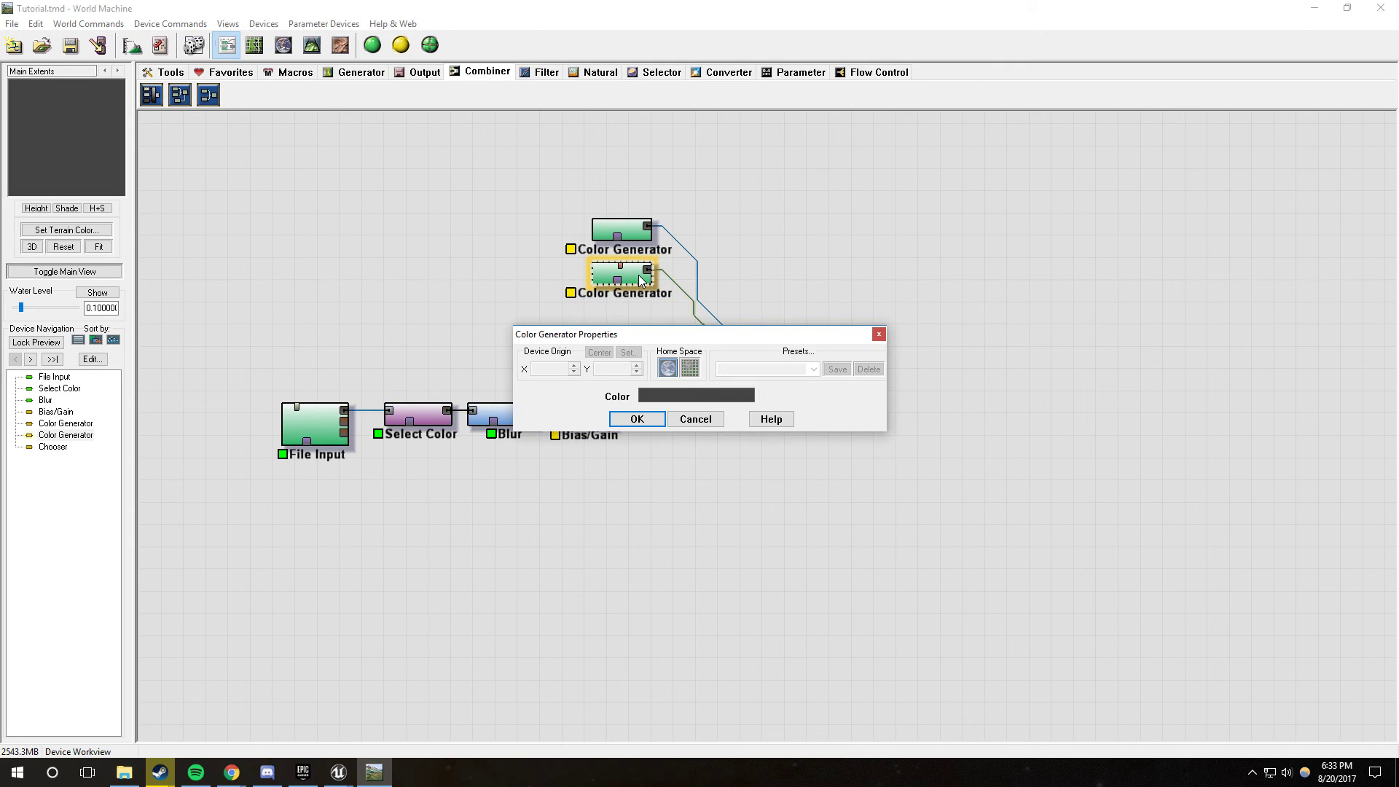
pyautogui.click(708, 399)
pyautogui.write('114')
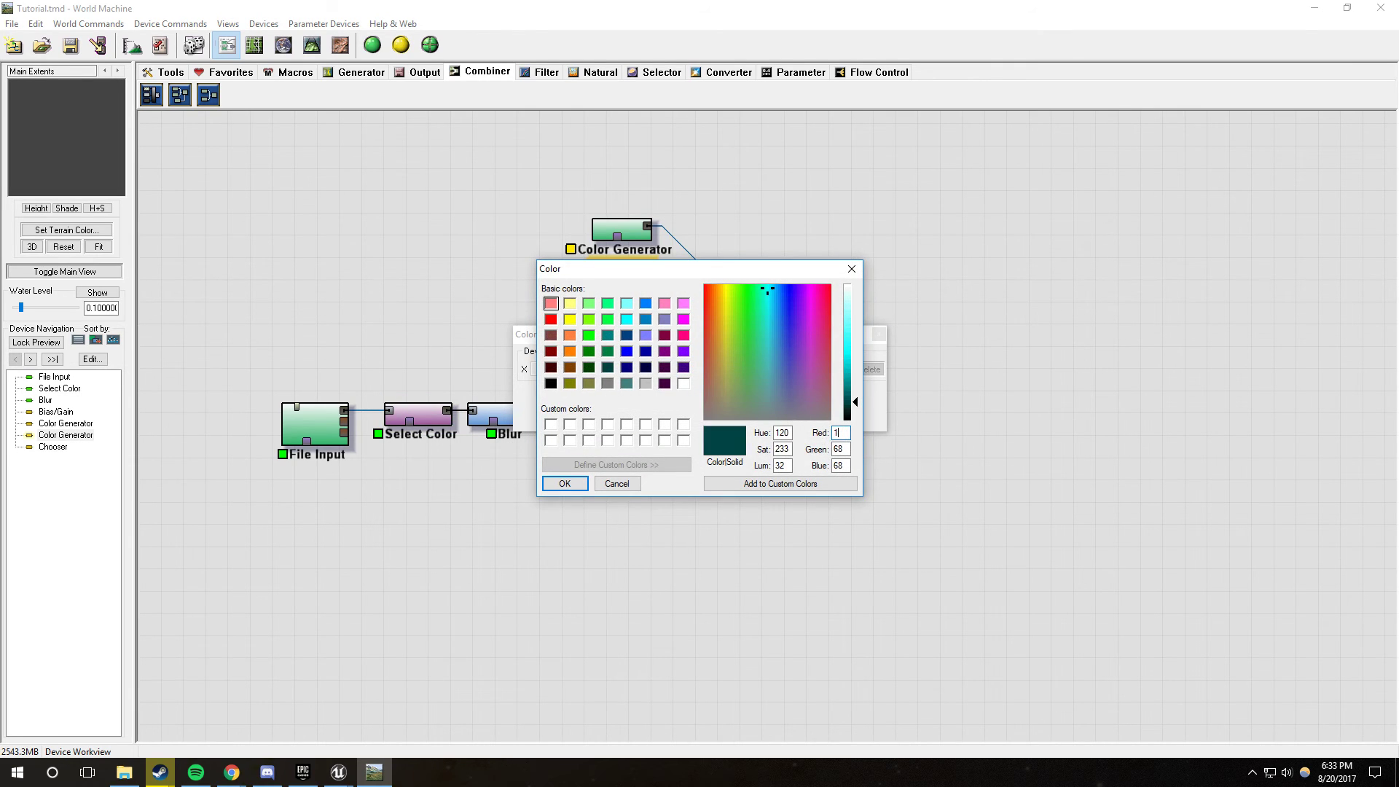
pyautogui.press('Tab')
pyautogui.write('113')
pyautogui.press('Tab')
pyautogui.write('111')
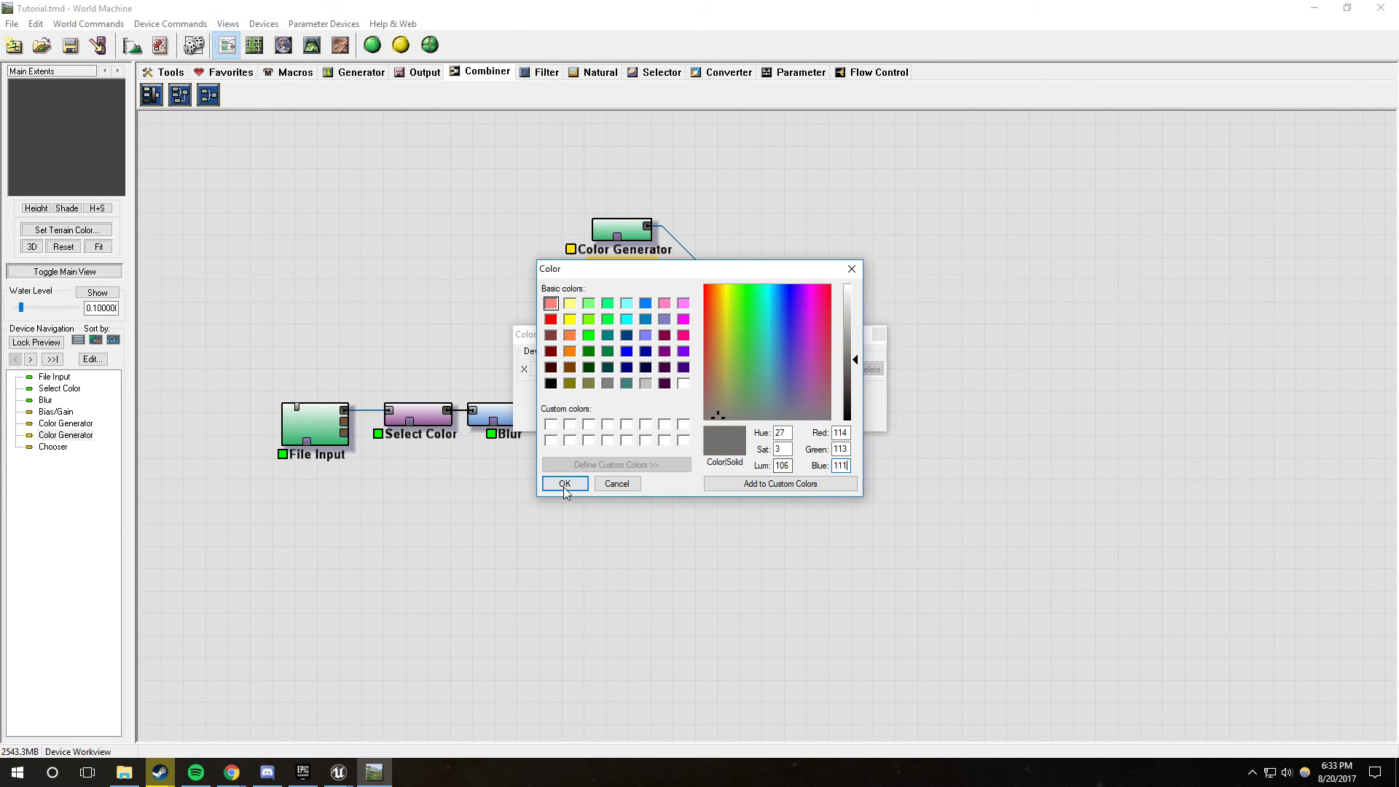
pyautogui.click(565, 485)
pyautogui.click(636, 421)
# Step: Build the world at full resolution and view the whole Chooser colour blend in 2D
pyautogui.click(785, 362)
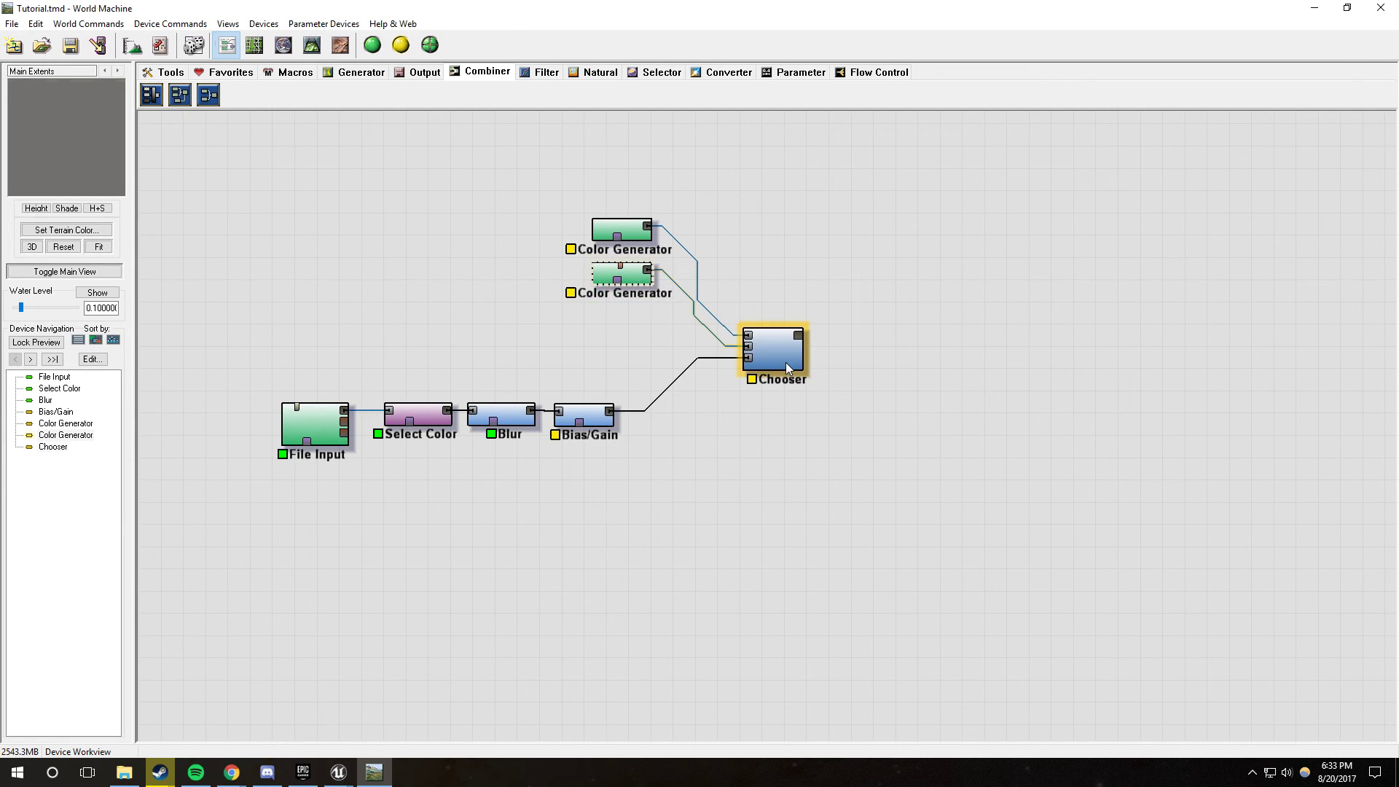
pyautogui.click(340, 45)
pyautogui.click(372, 46)
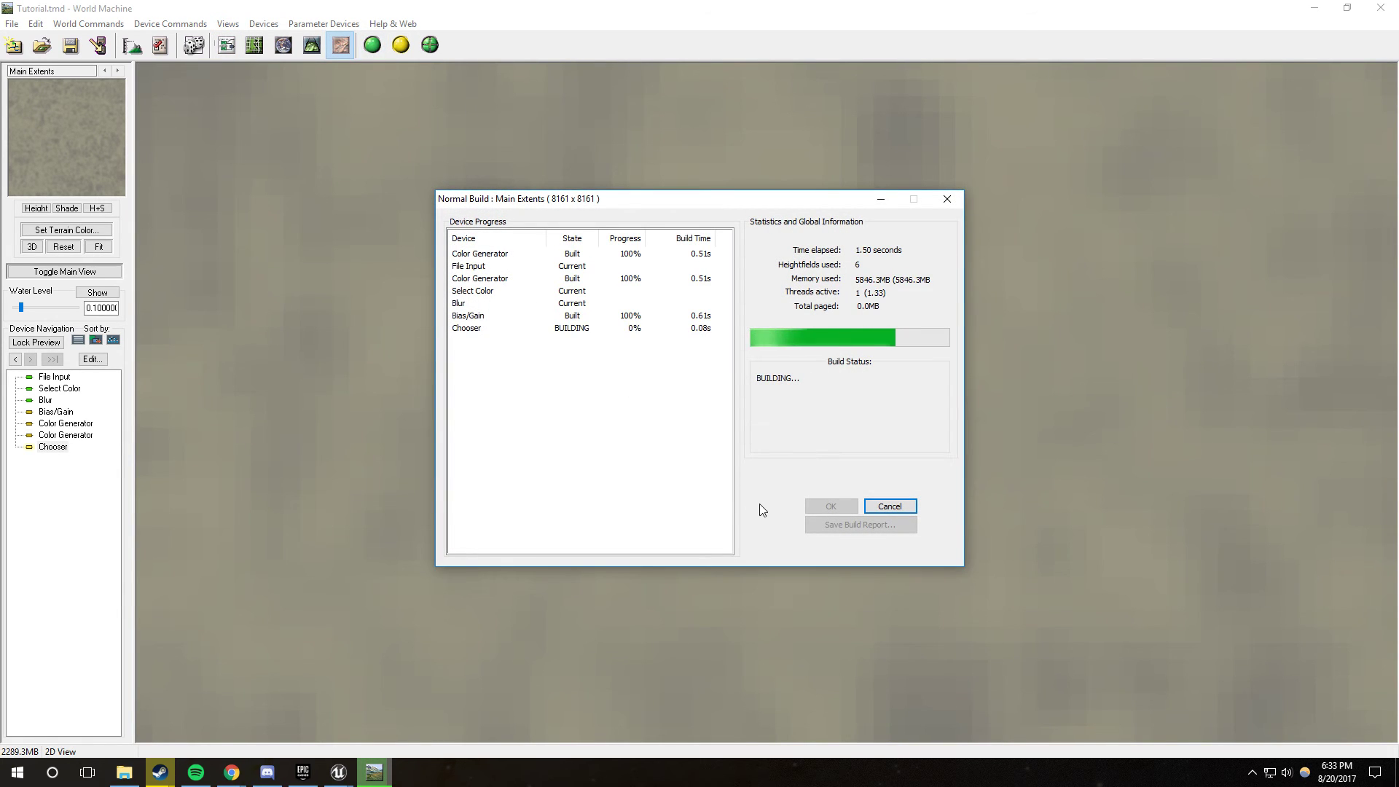
pyautogui.scroll(-3, 785, 465)
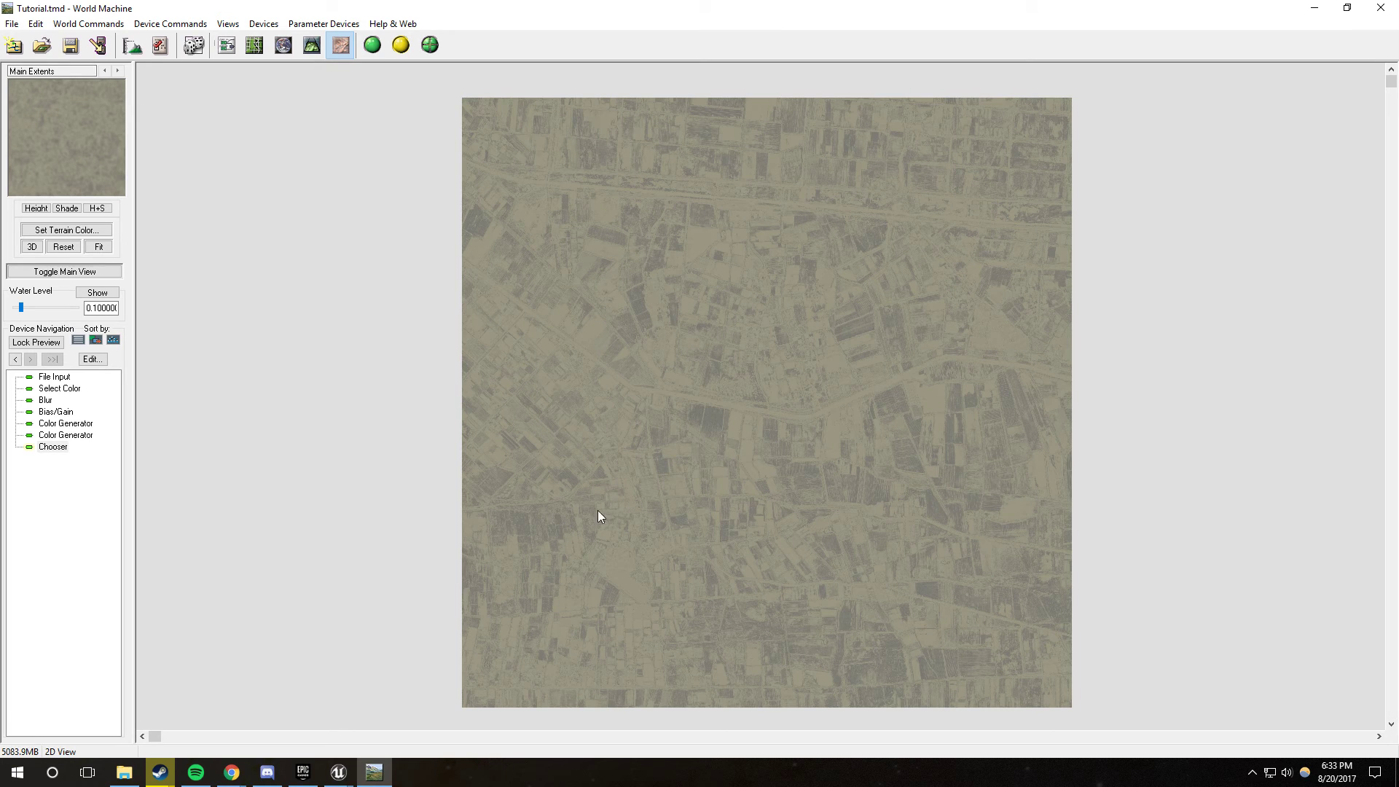
# Step: Duplicate the Select Color, Blur and Bias/Gain chain twice in the device workview and connect both copies to the File Input's output
pyautogui.click(233, 47)
pyautogui.moveTo(526, 550); pyautogui.dragTo(641, 522, button='right')
pyautogui.moveTo(577, 446); pyautogui.dragTo(793, 542)
pyautogui.hotkey('ctrl', 'c')
pyautogui.hotkey('ctrl', 'v')
pyautogui.hotkey('ctrl', 'v')
pyautogui.moveTo(545, 413); pyautogui.dragTo(587, 465)
pyautogui.moveTo(546, 413); pyautogui.dragTo(591, 531)
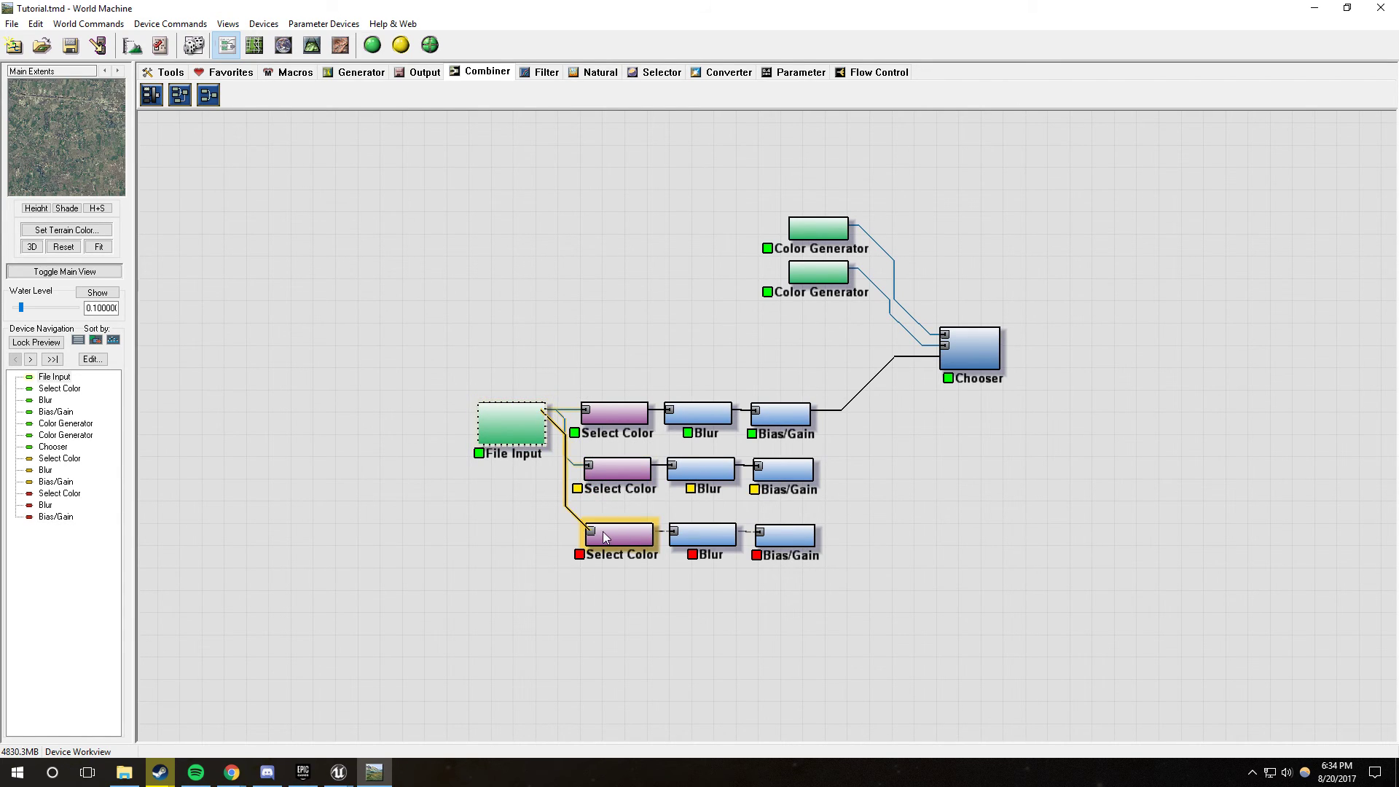
# Step: Check the RGB values in the middle chain's Select Color device, leaving its colour unmodified
pyautogui.click(628, 473)
pyautogui.click(774, 474)
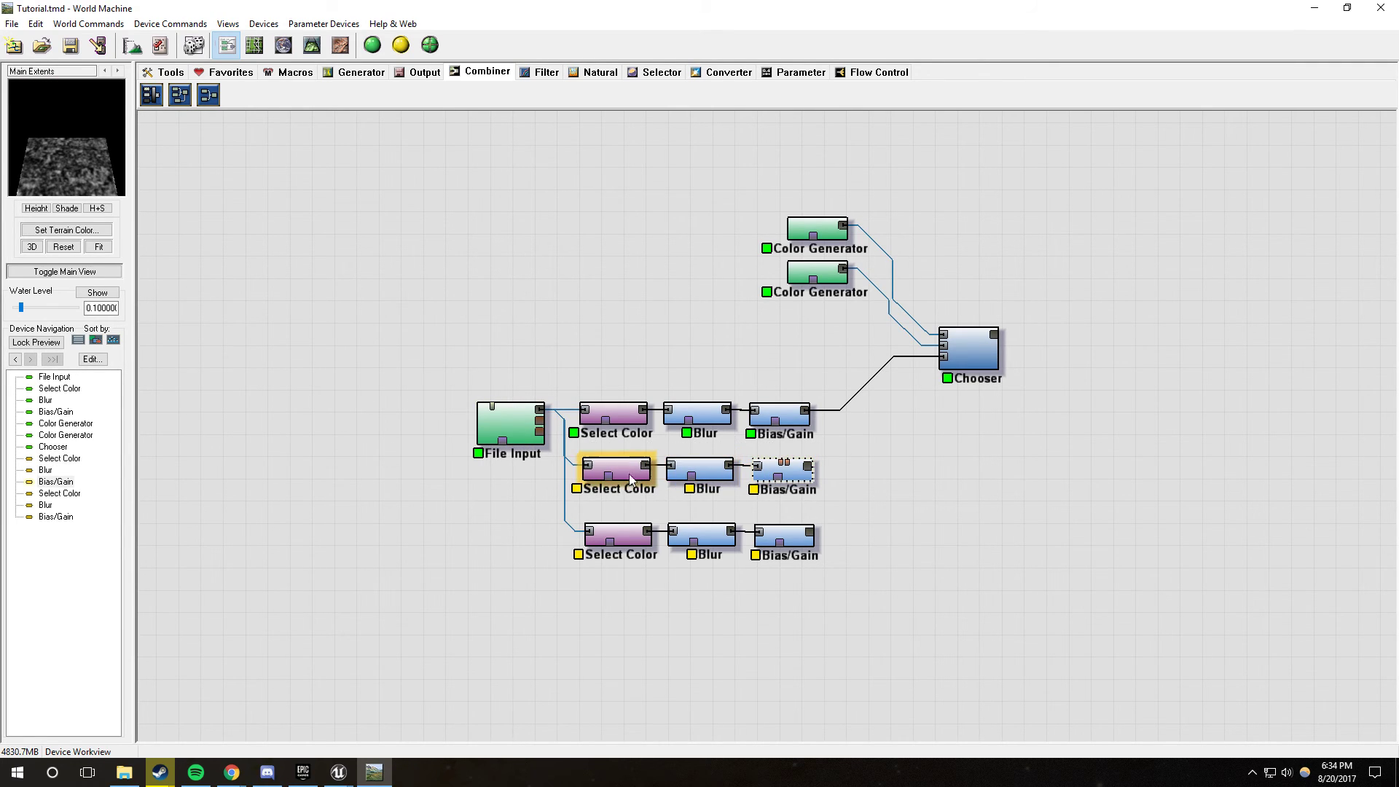
pyautogui.moveTo(1013, 491); pyautogui.dragTo(951, 492)
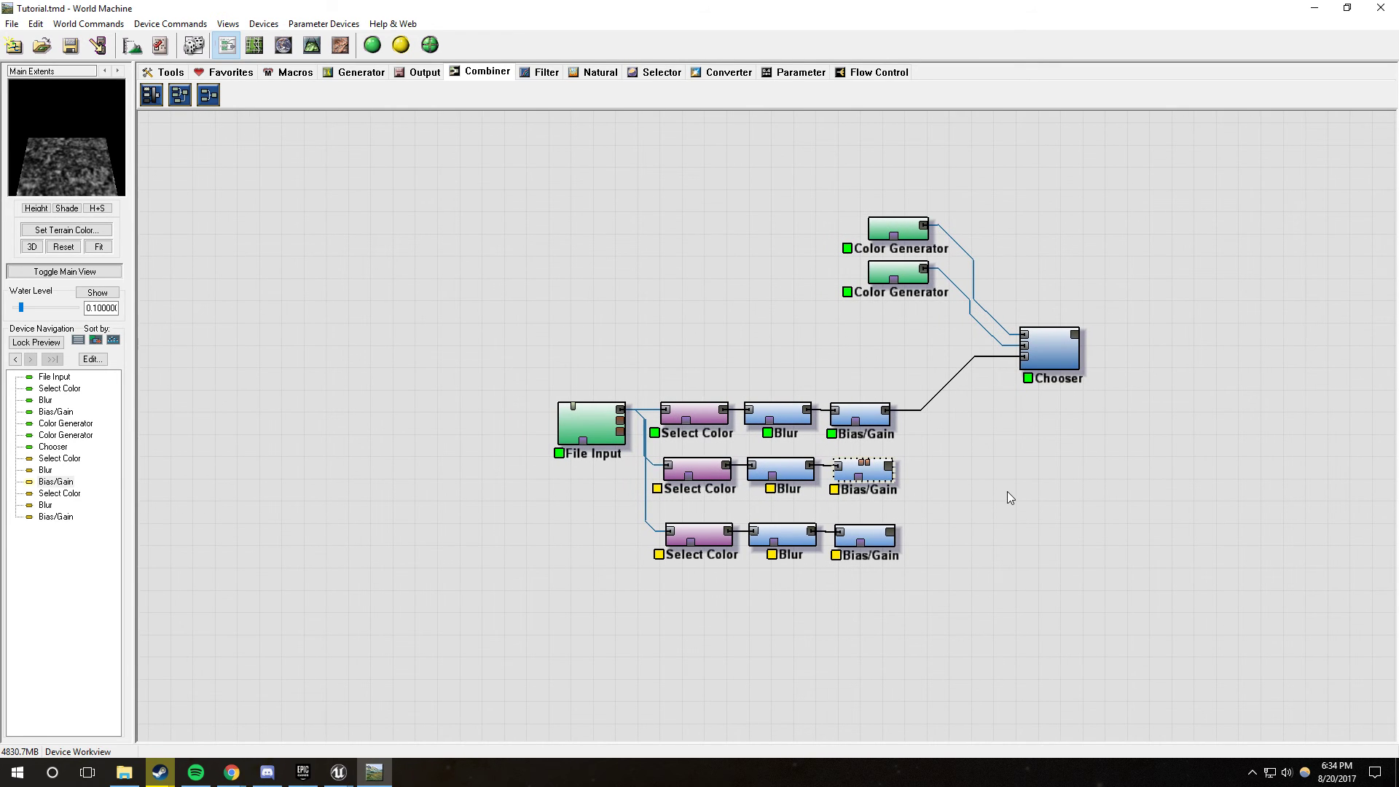
pyautogui.click(641, 470)
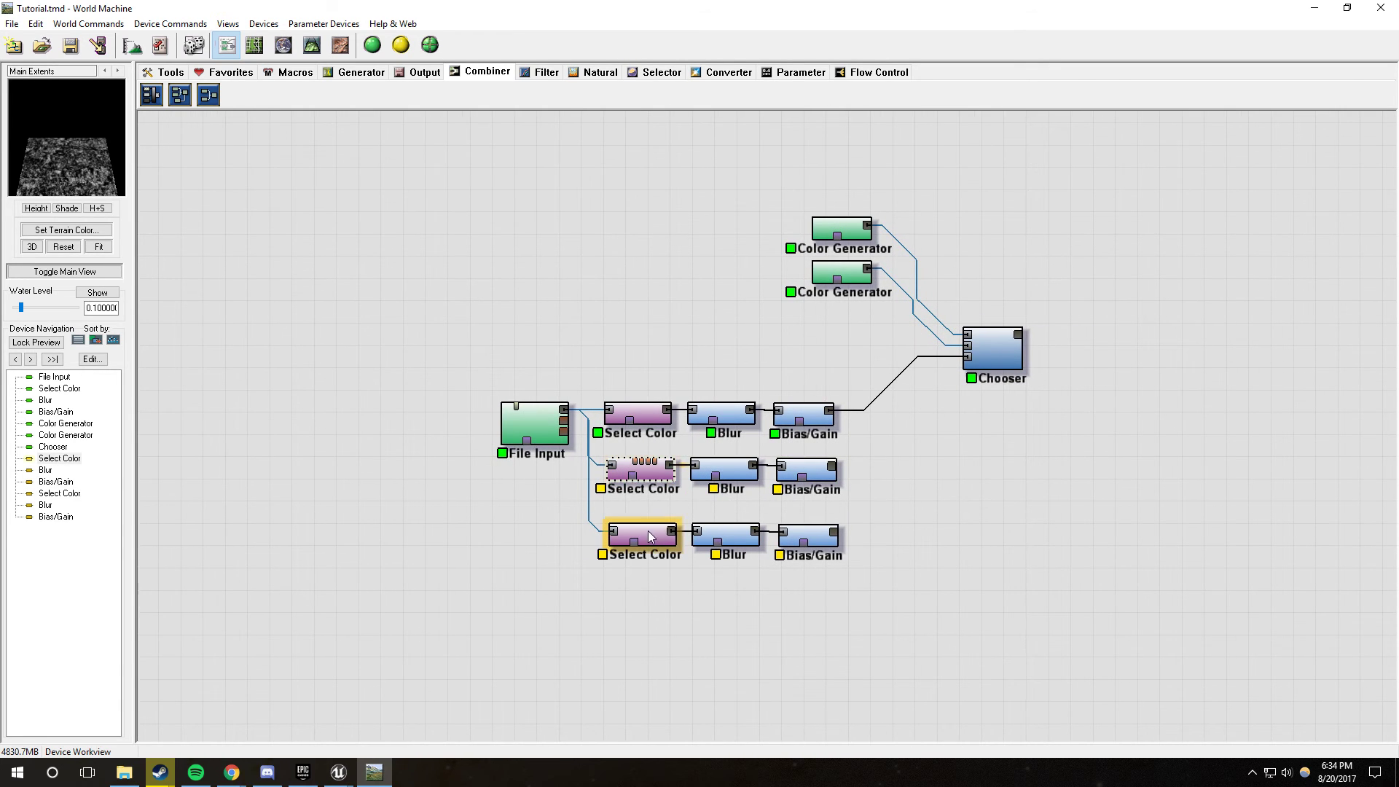
pyautogui.doubleClick(653, 475)
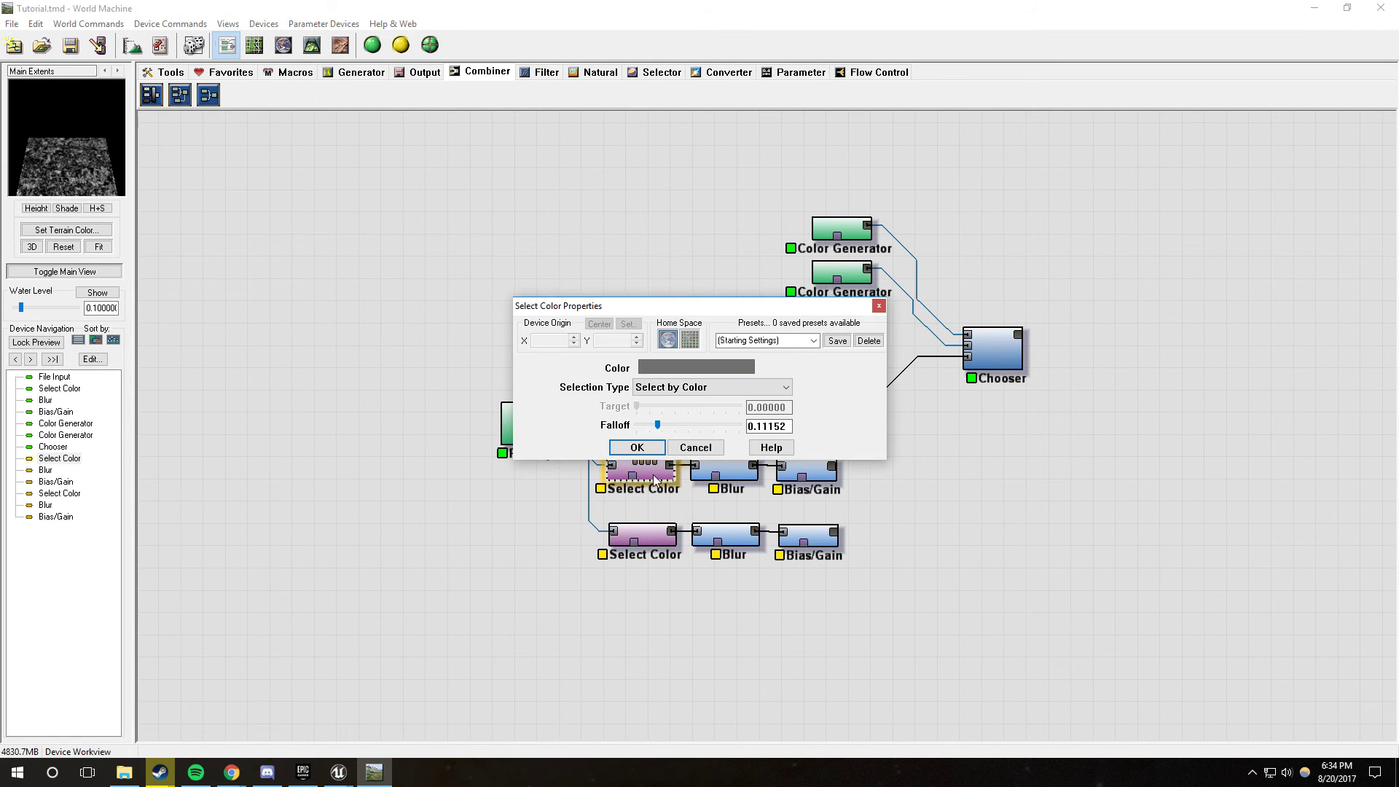
pyautogui.click(710, 366)
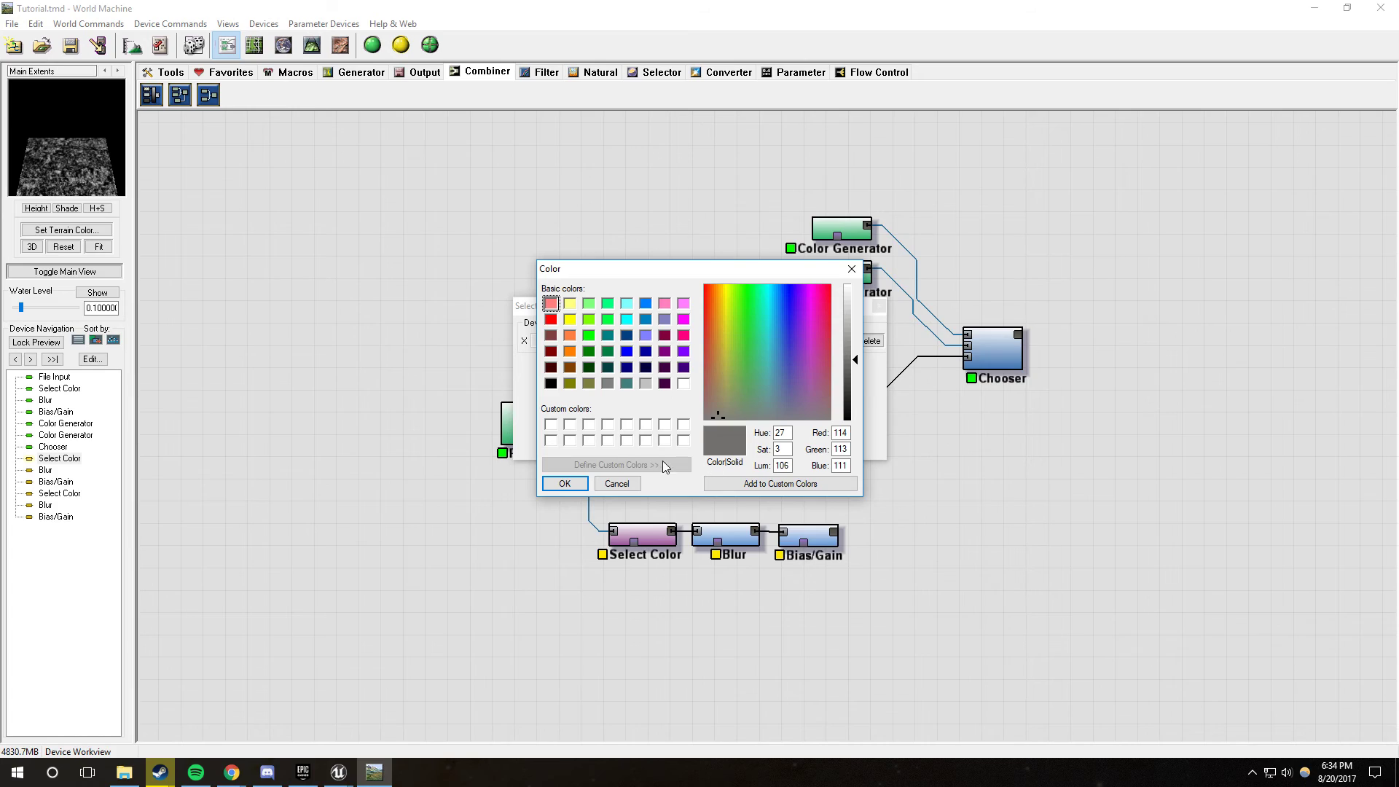
pyautogui.click(619, 484)
pyautogui.click(685, 447)
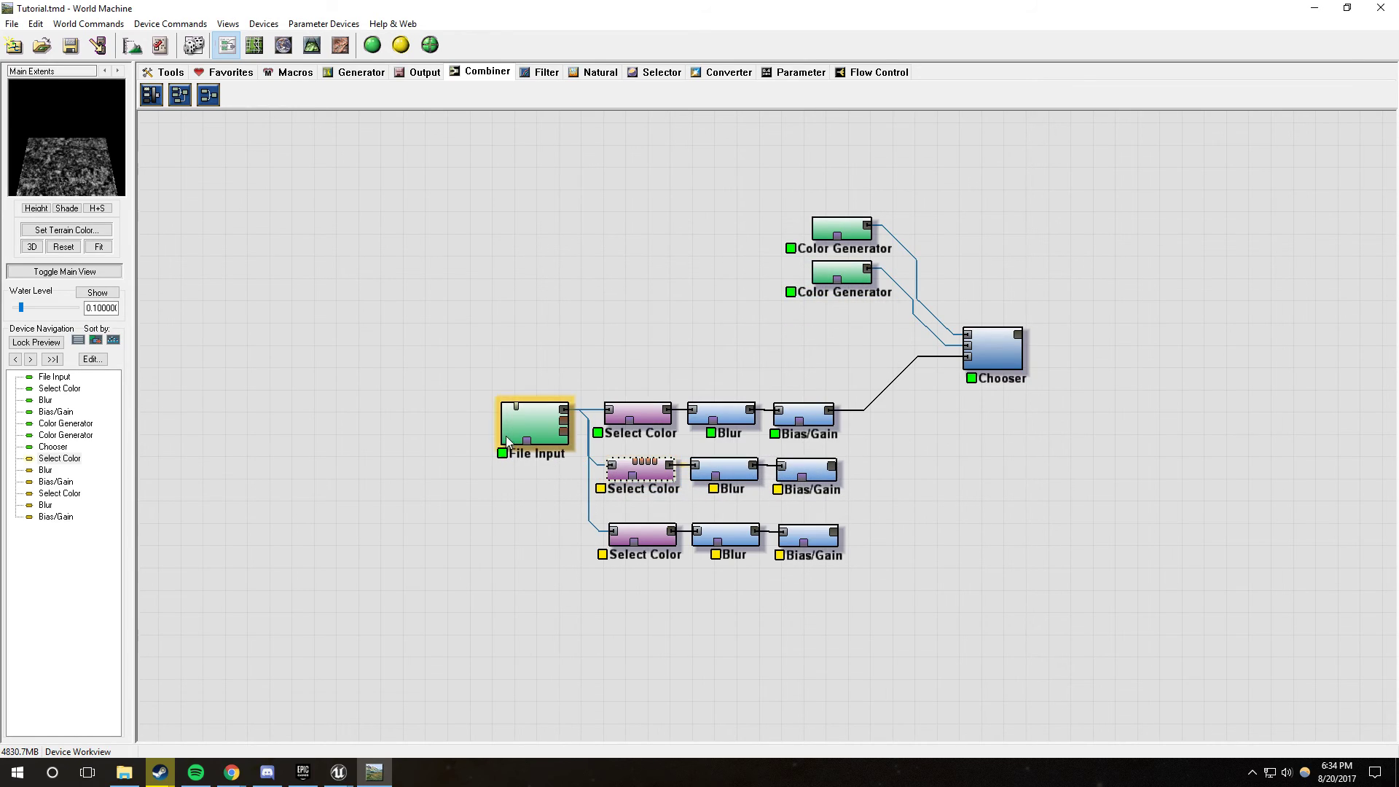
# Step: Show the File Input satellite image in the 2D view and examine its fields for a second representative ground colour
pyautogui.click(343, 51)
pyautogui.scroll(6, 749, 392)
pyautogui.scroll(5, 813, 401)
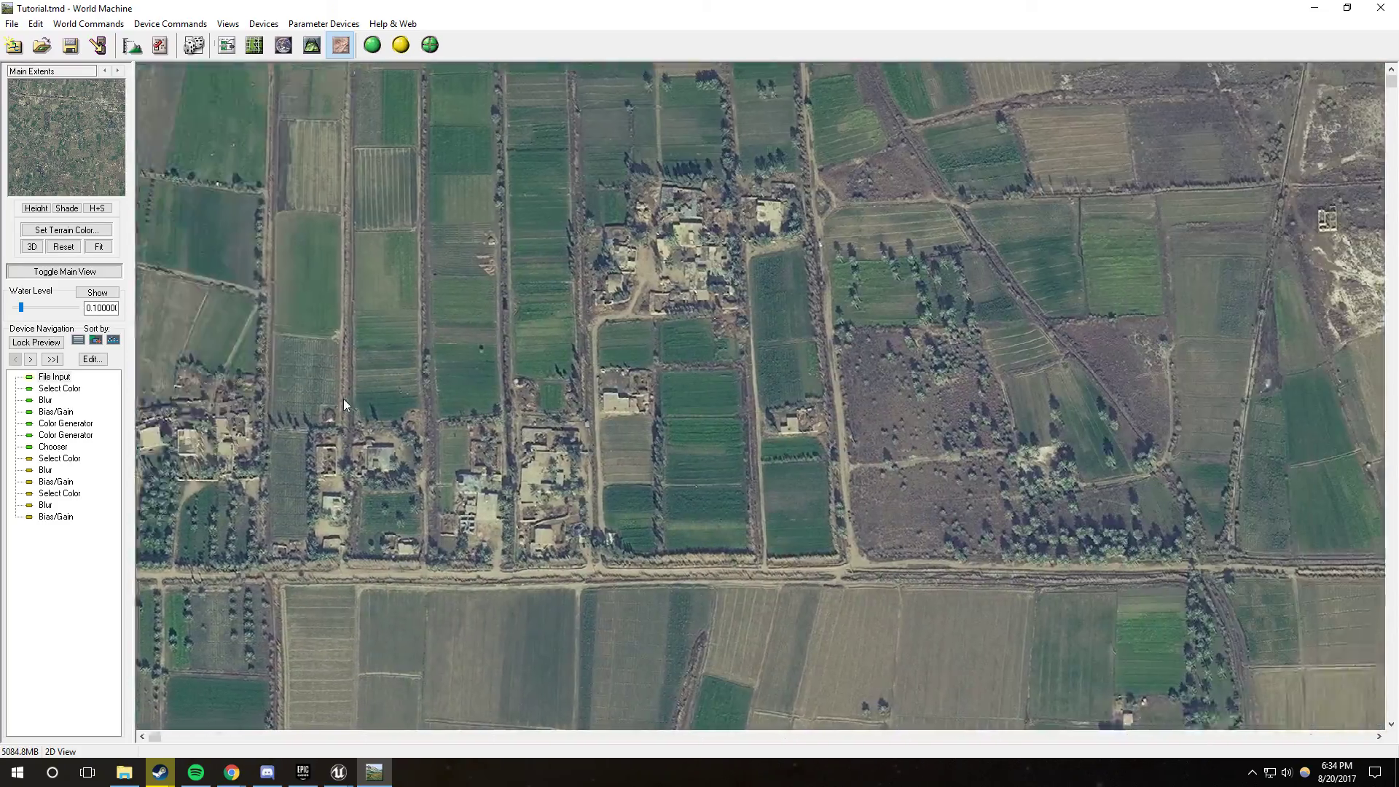
pyautogui.moveTo(871, 386); pyautogui.dragTo(689, 387)
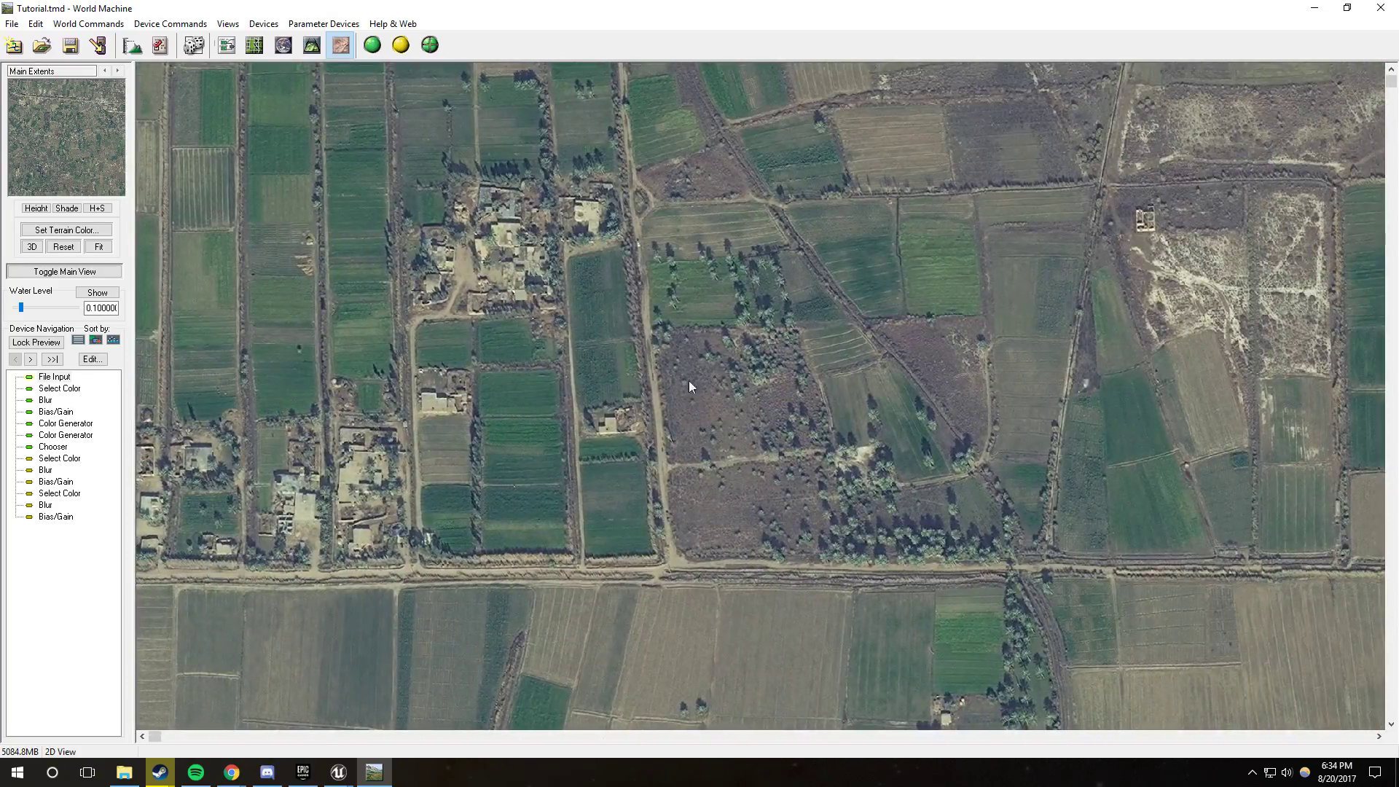
pyautogui.scroll(-10, 675, 354)
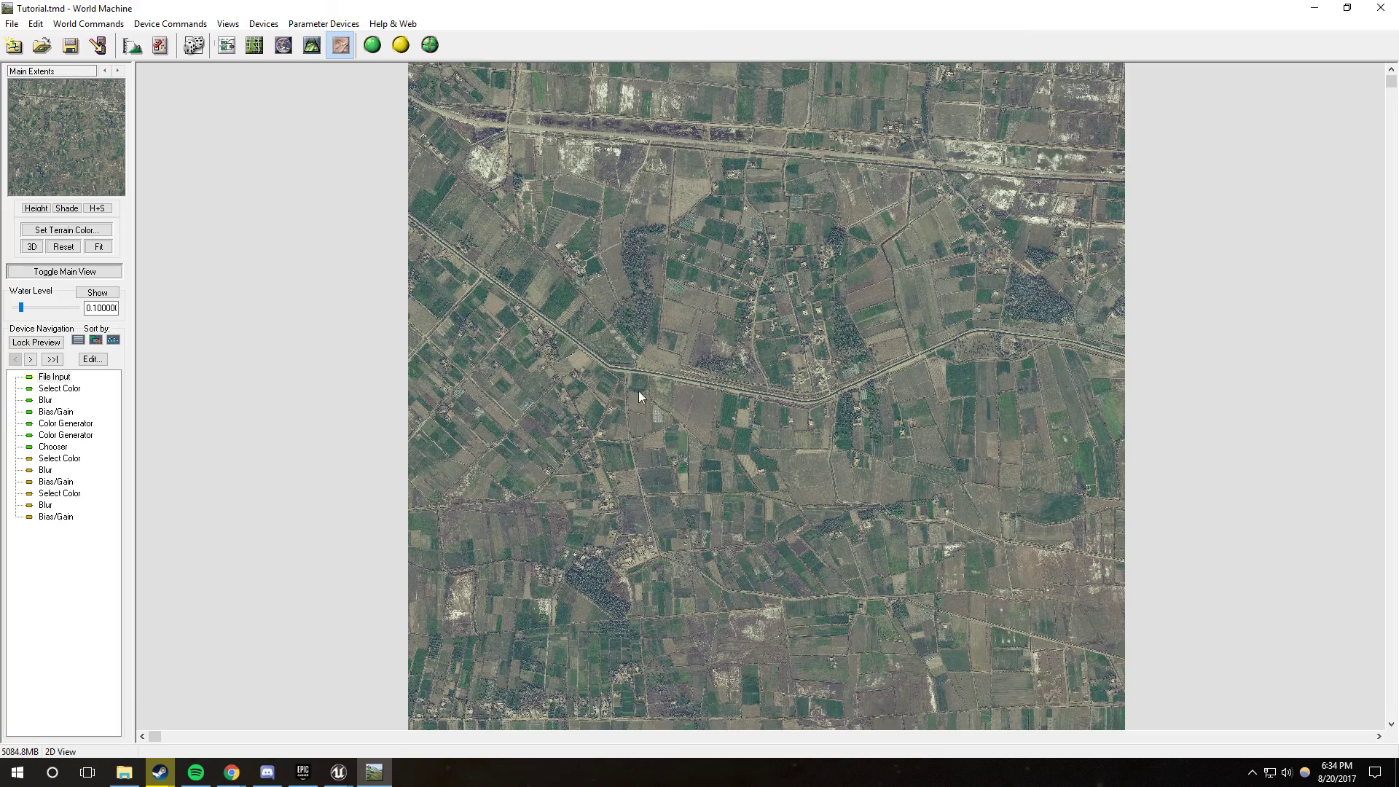
pyautogui.scroll(5, 600, 464)
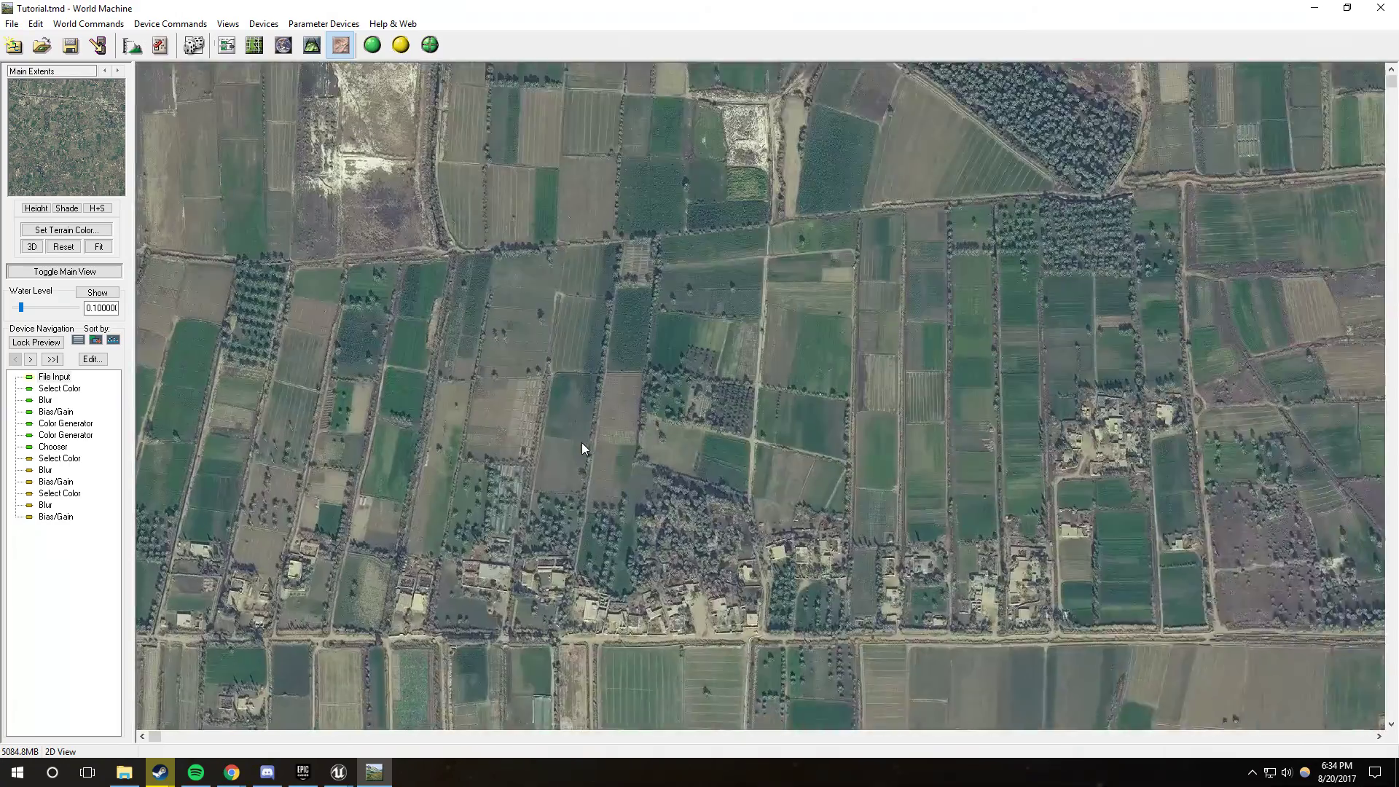
pyautogui.moveTo(596, 157); pyautogui.dragTo(582, 473)
pyautogui.moveTo(409, 228); pyautogui.dragTo(409, 541)
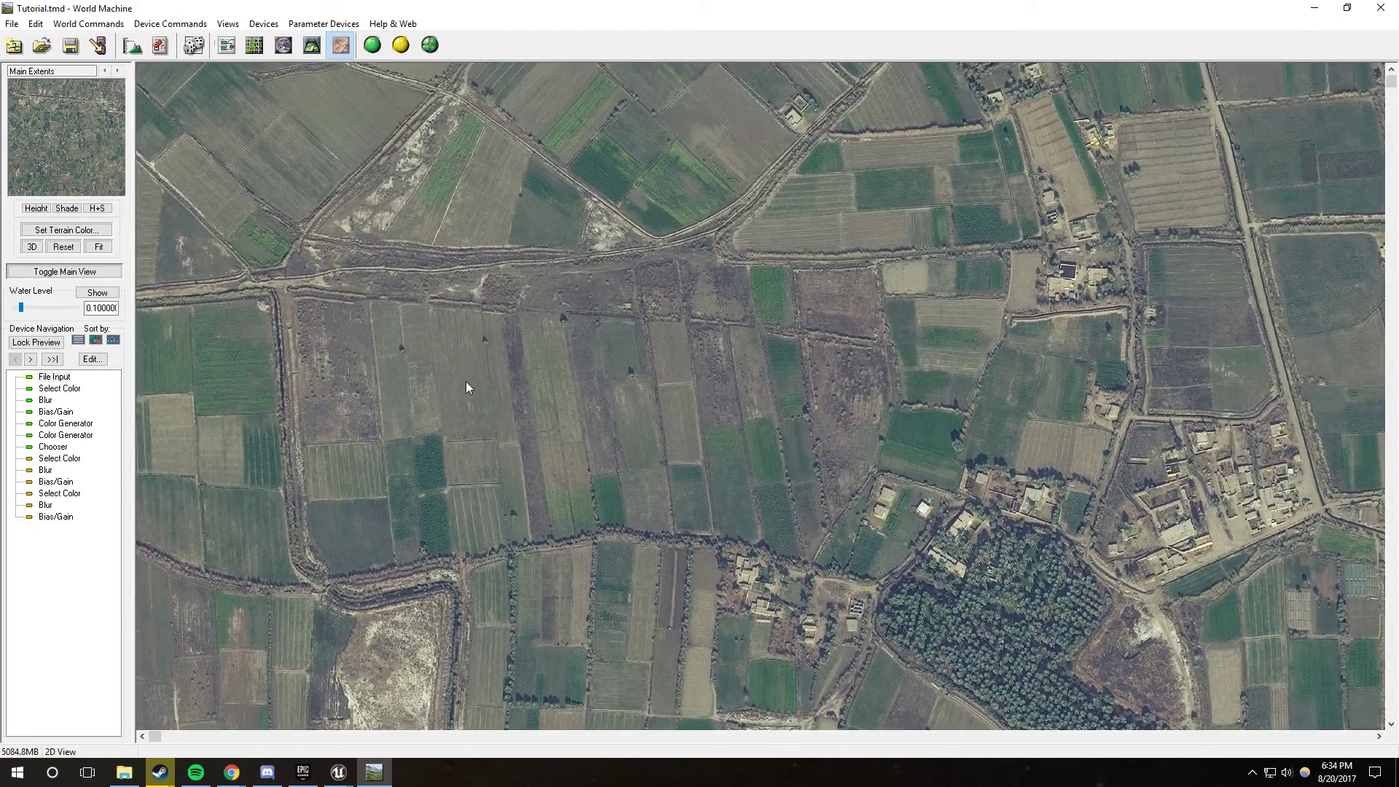
# Step: Sample the dark strip between the fields with the screen colour picker utility to read its RGB values
pyautogui.click(1260, 772)
pyautogui.click(1223, 743)
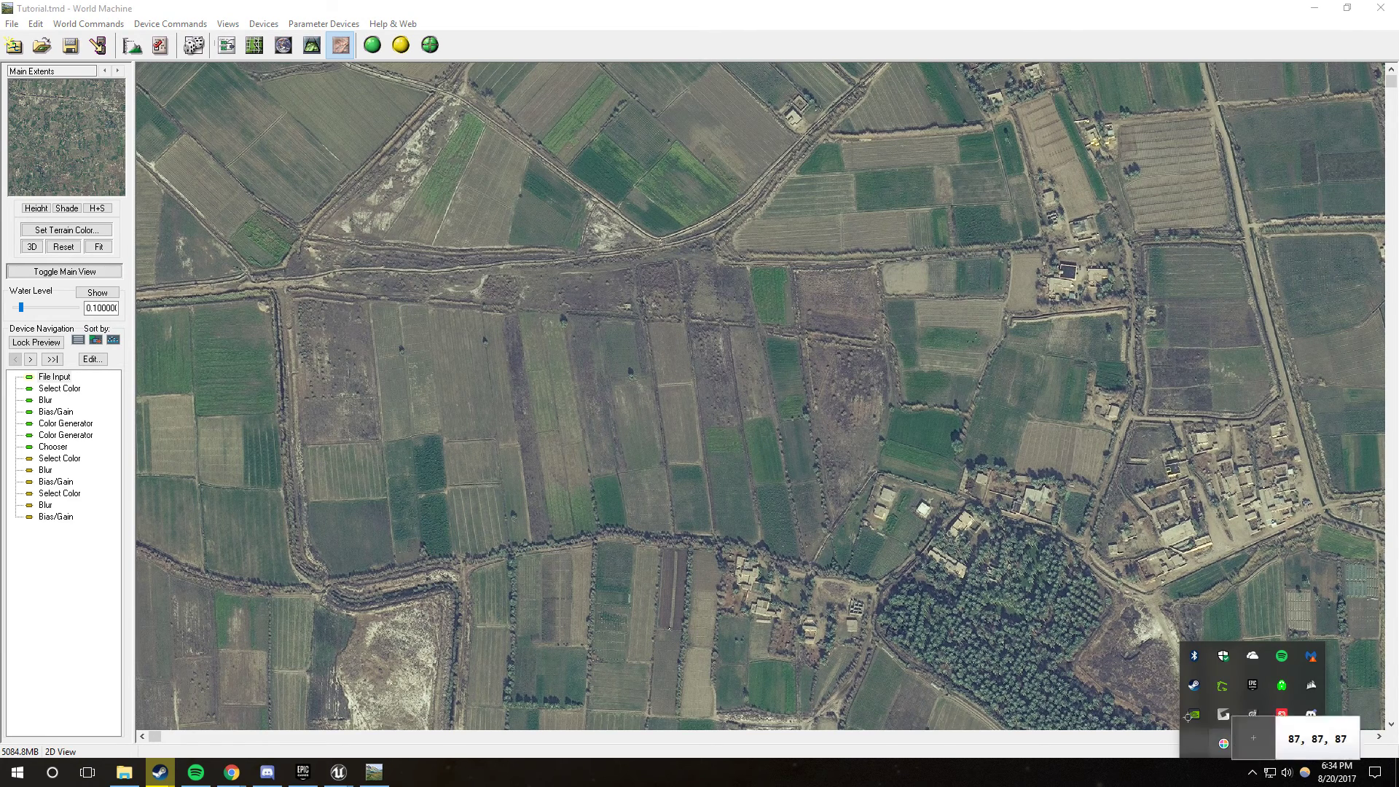
pyautogui.click(513, 357)
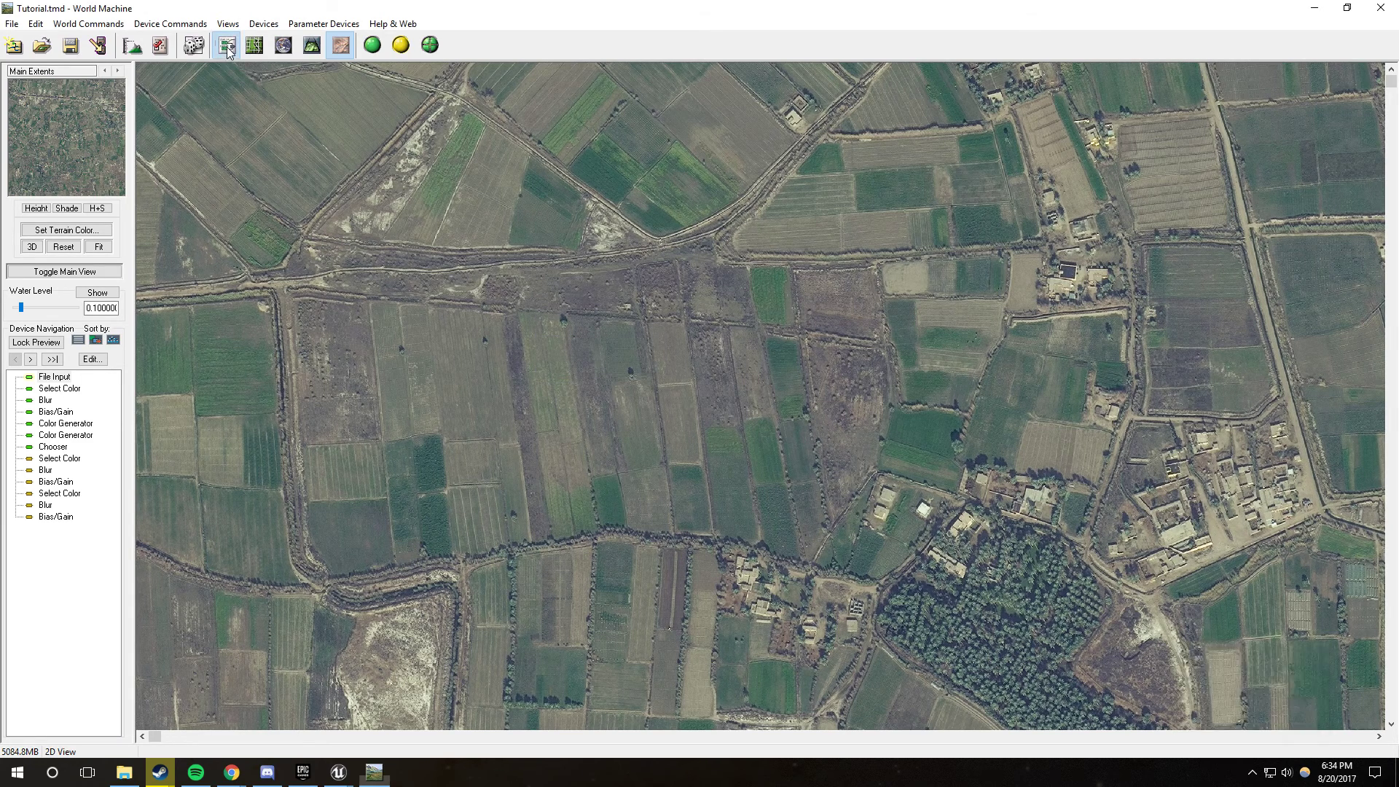
# Step: Return to the device workview and set the middle chain's Select Color to RGB 79, 80, 90
pyautogui.click(227, 45)
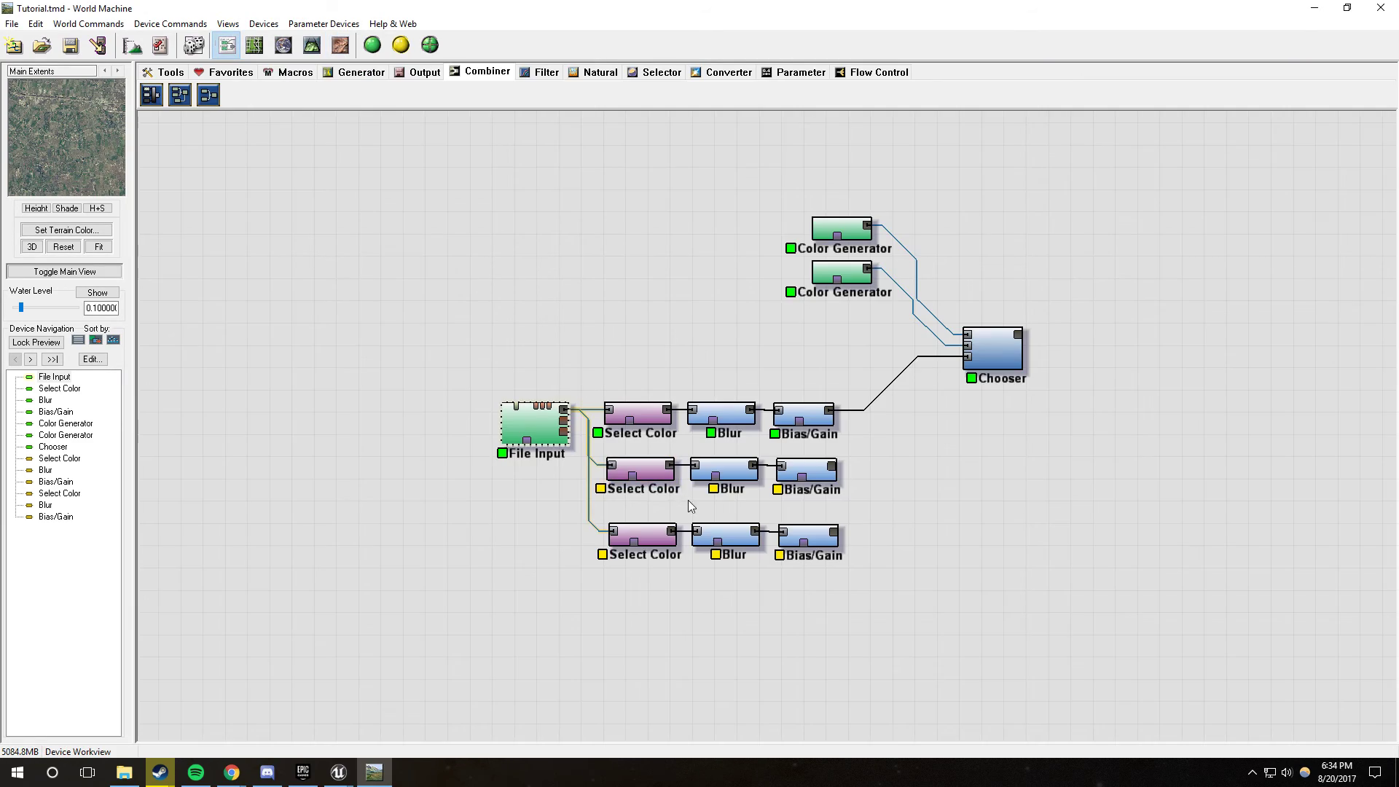
pyautogui.doubleClick(647, 478)
pyautogui.click(661, 369)
pyautogui.hotkey('alt', 'r')
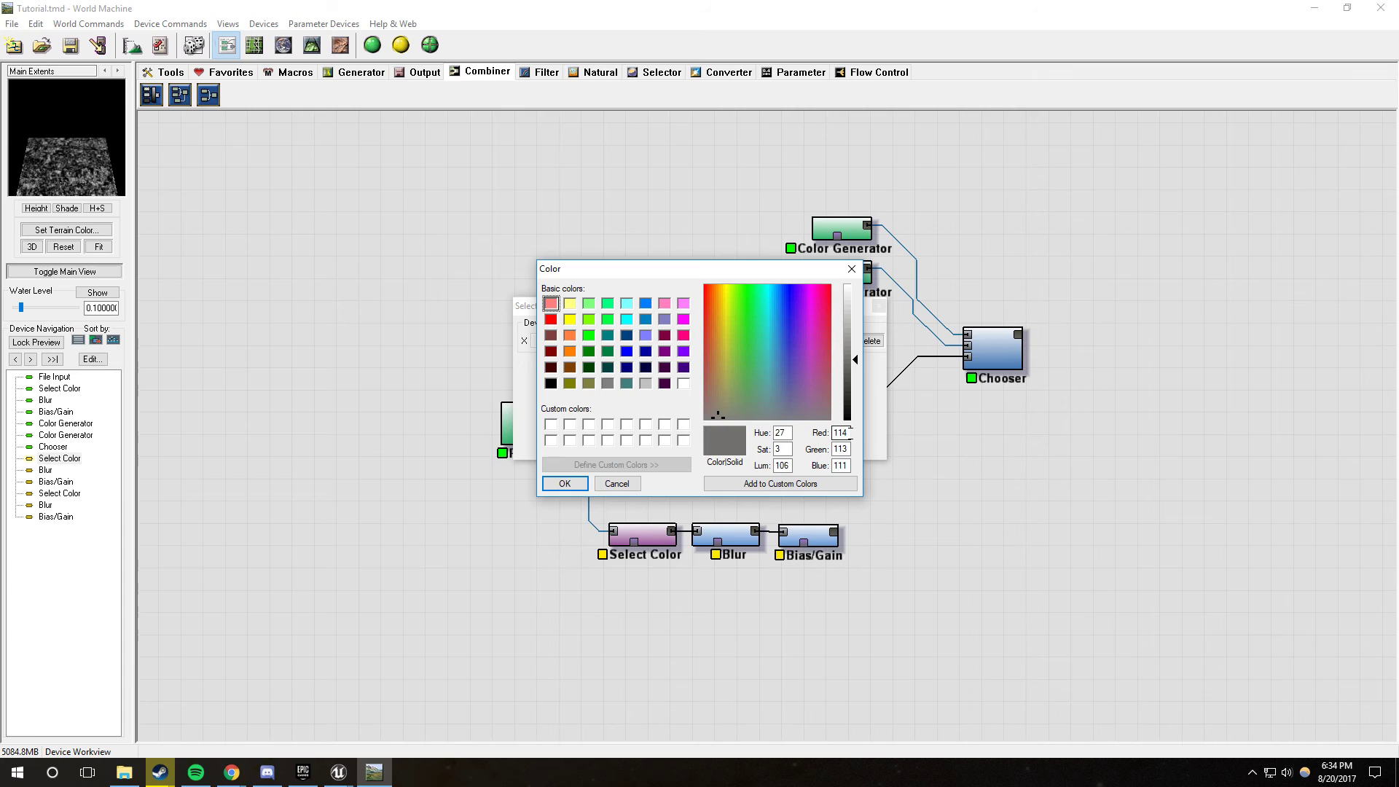
pyautogui.write('79')
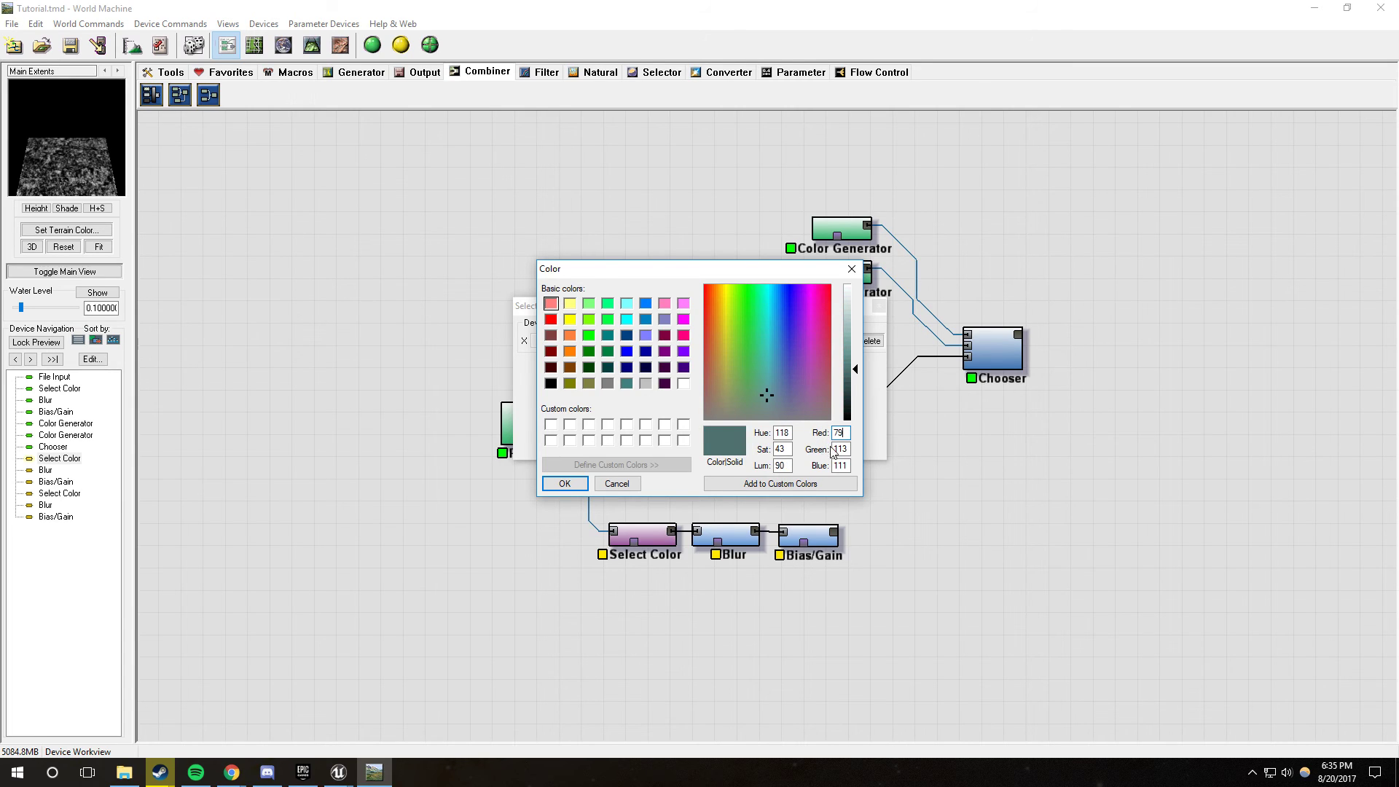
pyautogui.doubleClick(842, 449)
pyautogui.write('80')
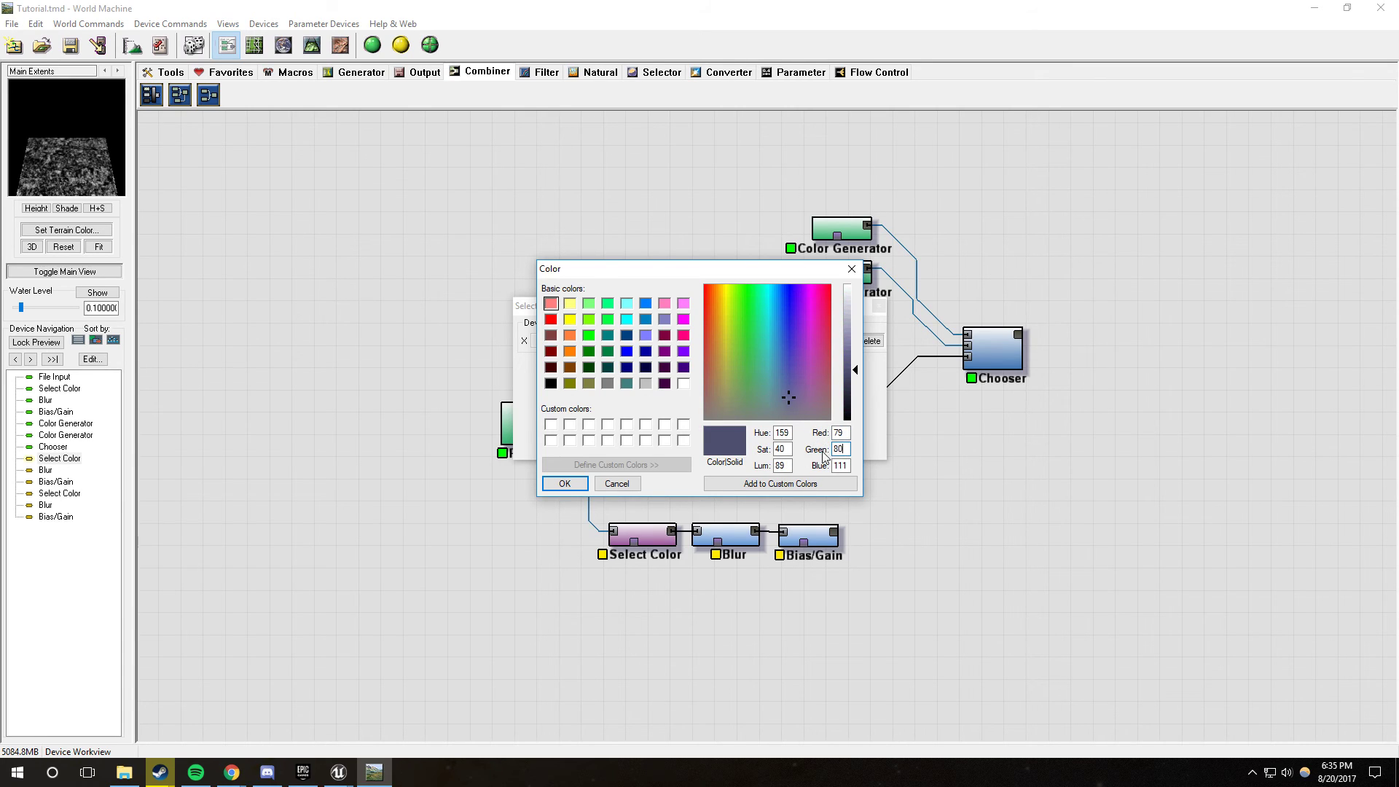
pyautogui.doubleClick(843, 465)
pyautogui.write('90')
pyautogui.click(565, 484)
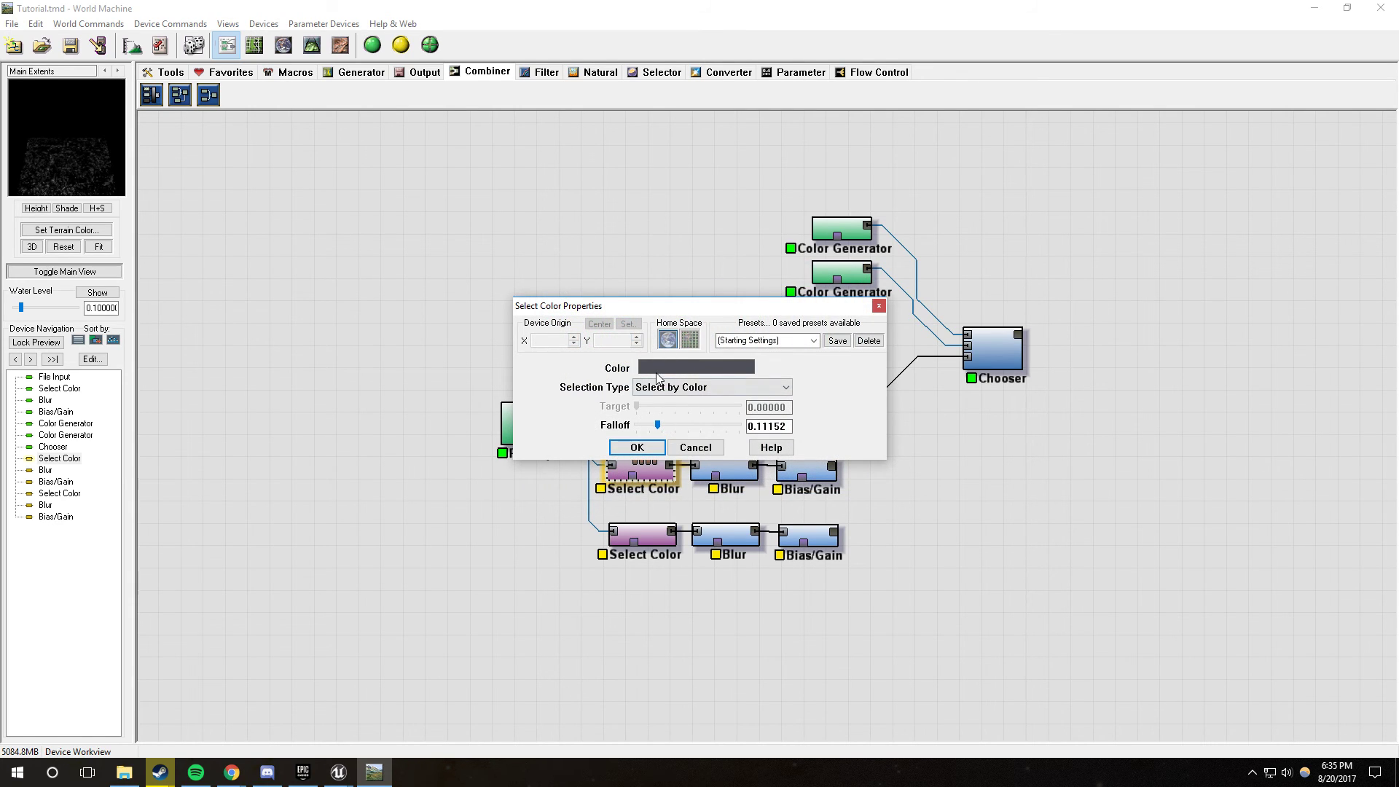
pyautogui.click(637, 447)
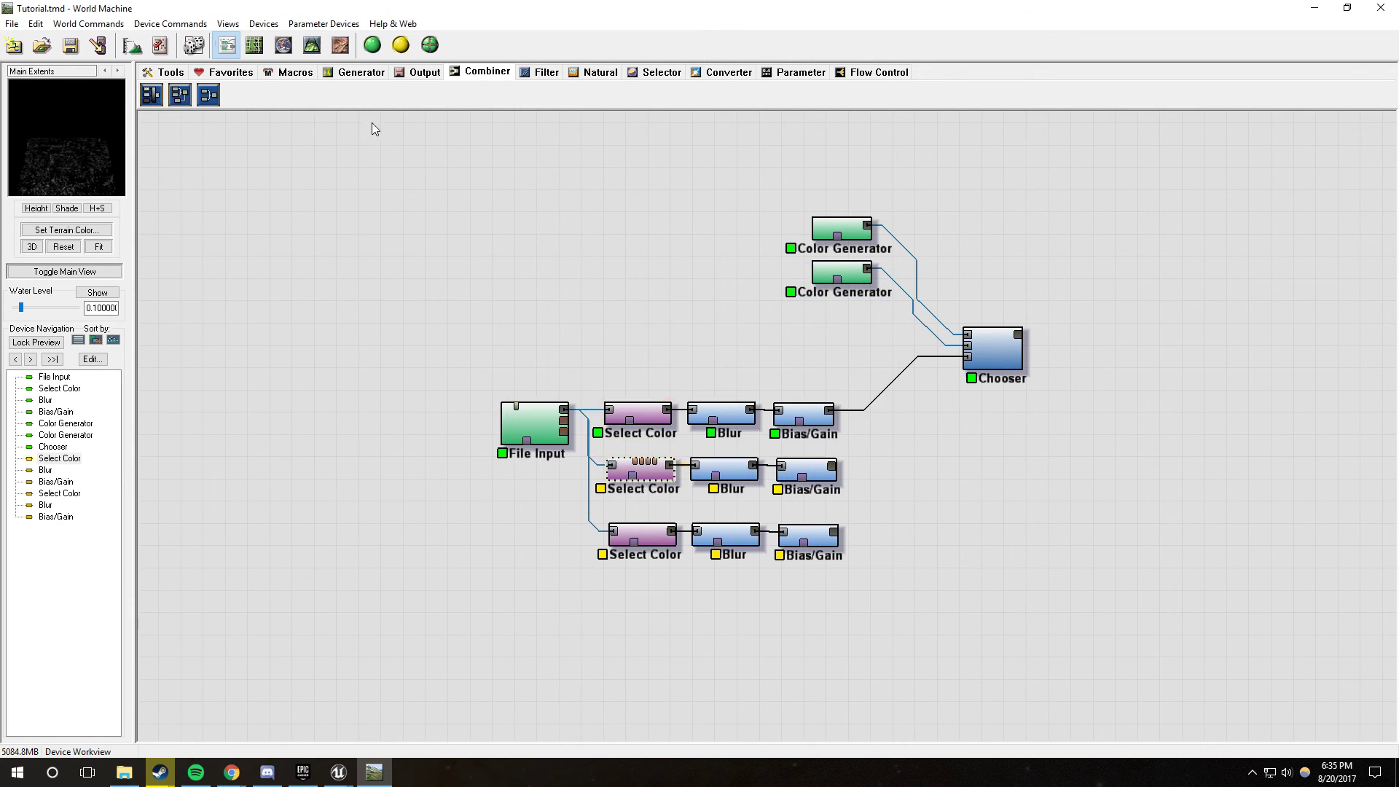
# Step: Compare the middle Select Color mask with the satellite image in 2D, and raise that device's falloff to 0.18008
pyautogui.click(340, 45)
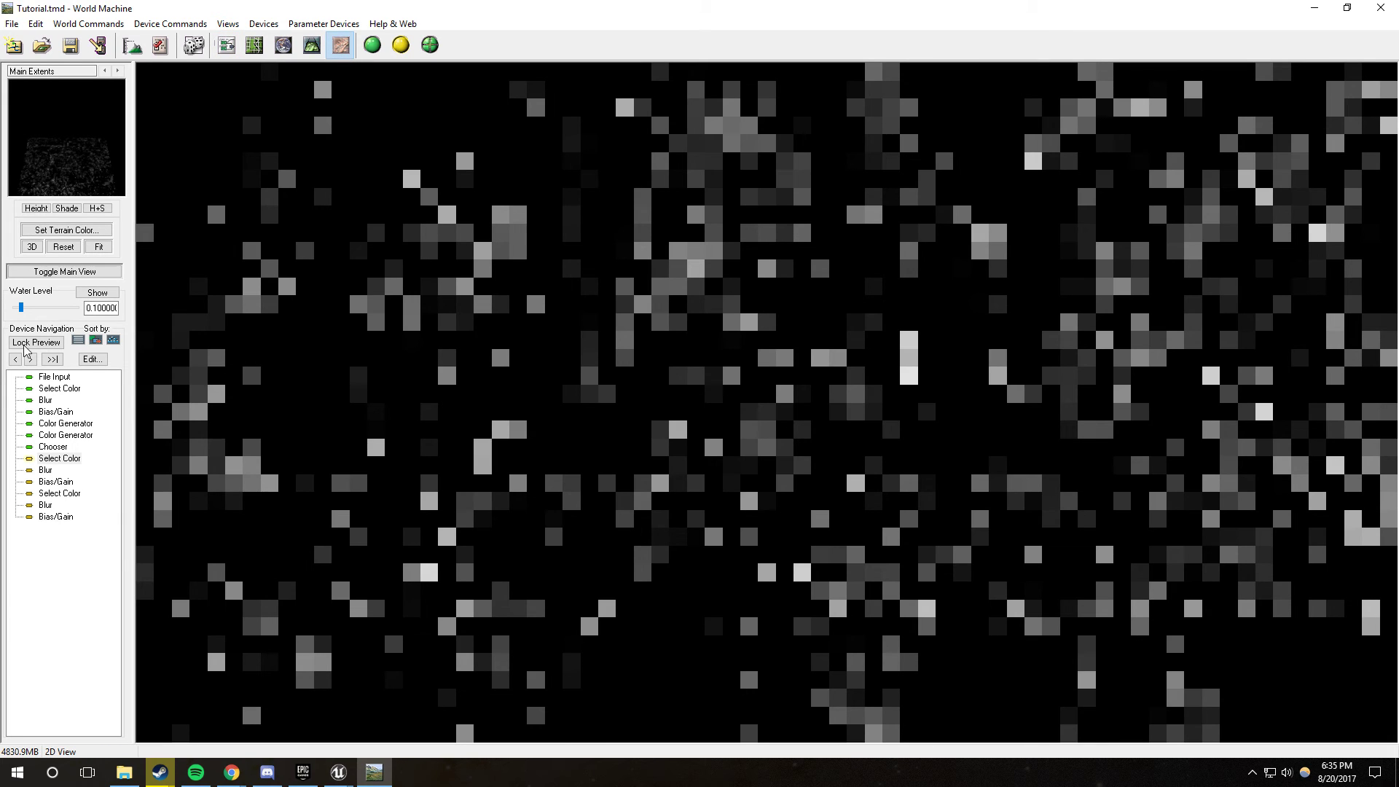
pyautogui.click(64, 378)
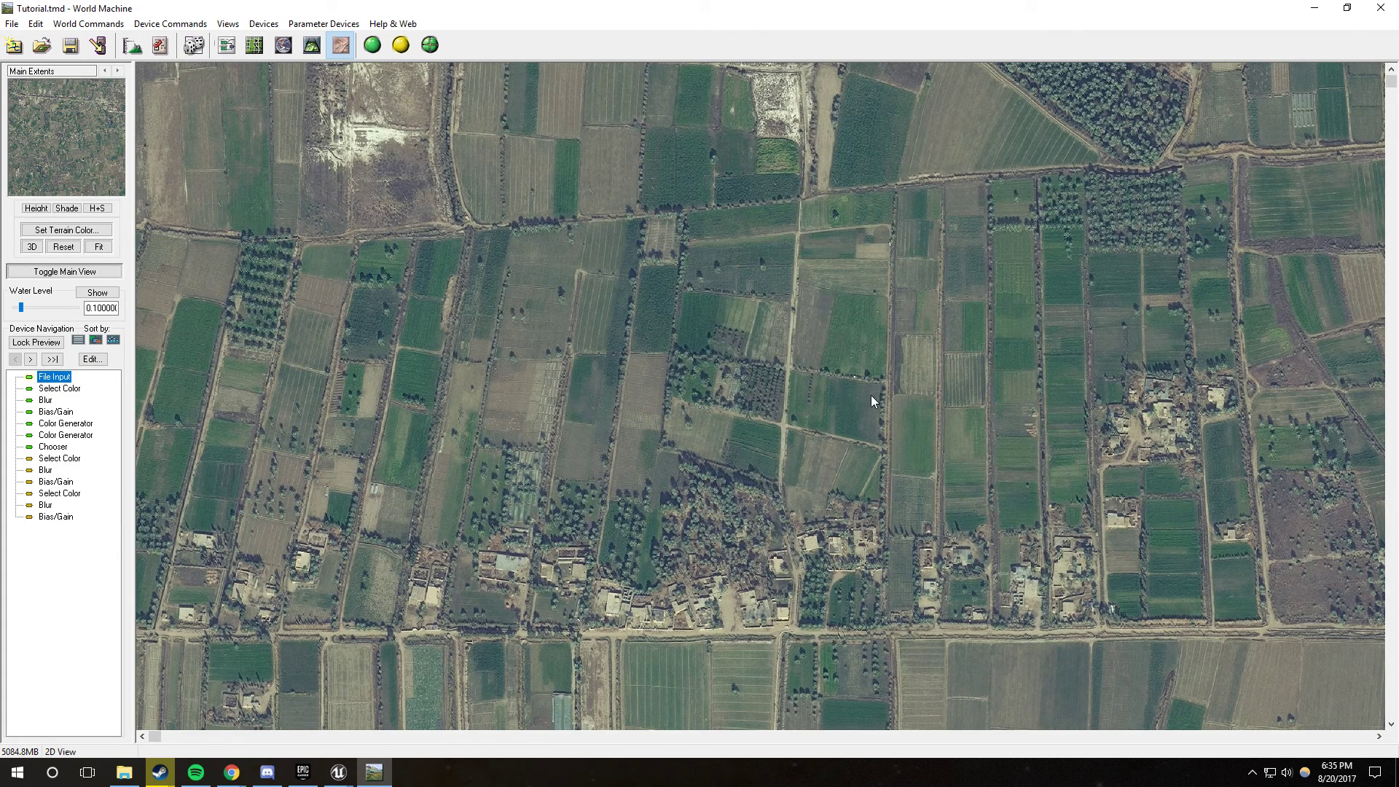
pyautogui.click(226, 45)
pyautogui.doubleClick(658, 466)
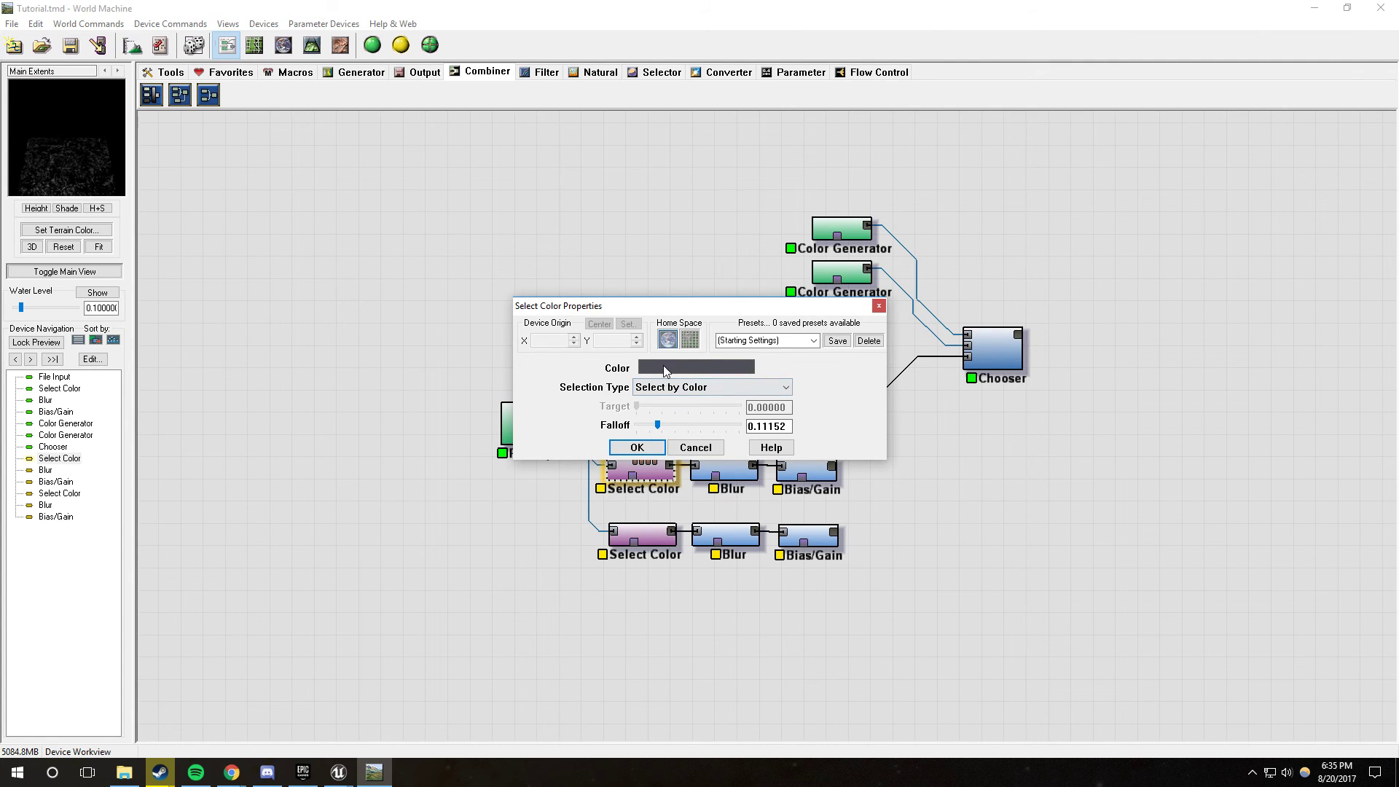
pyautogui.moveTo(657, 425); pyautogui.dragTo(671, 424)
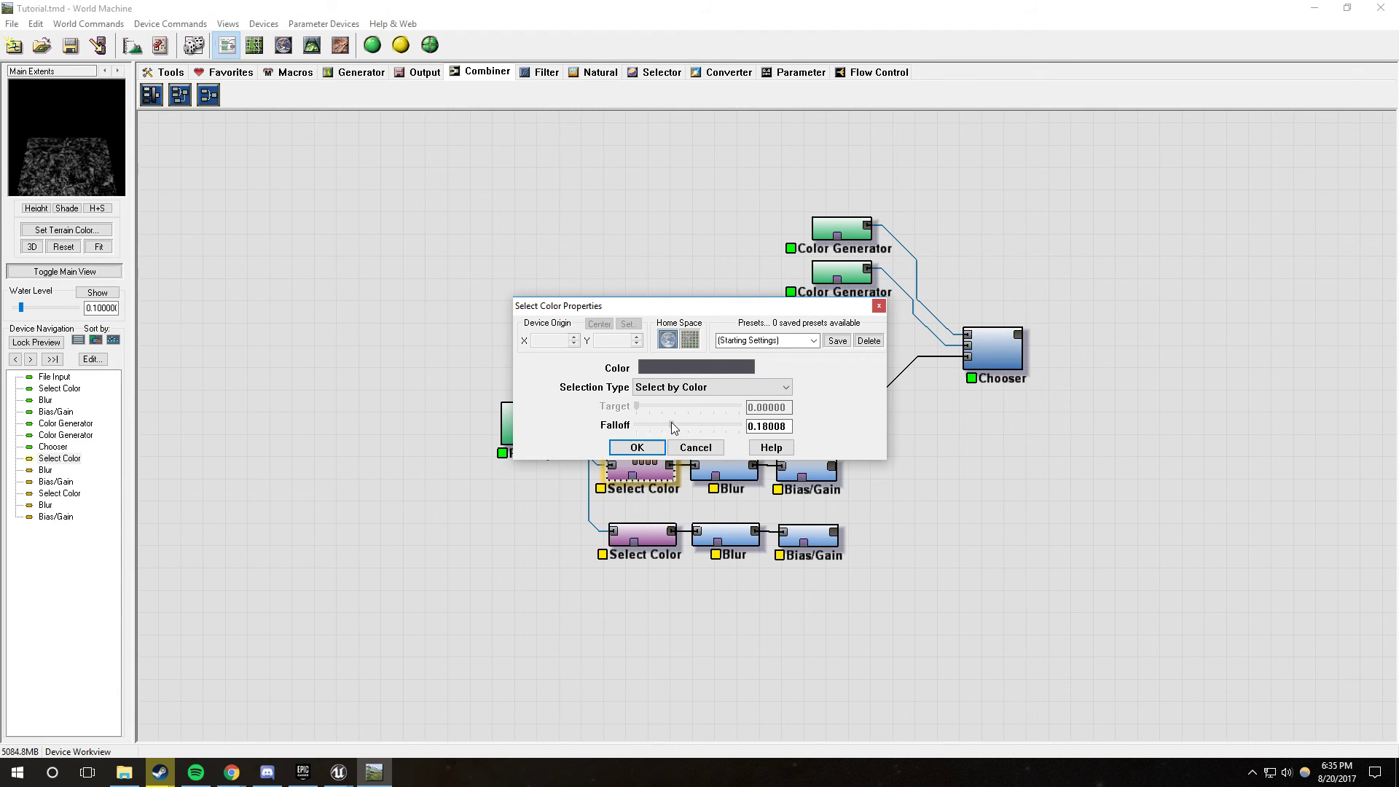
pyautogui.click(637, 447)
# Step: Duplicate the Chooser and connect the original Chooser's output to the copy's first input
pyautogui.moveTo(933, 463); pyautogui.dragTo(648, 475, button='right')
pyautogui.click(740, 360)
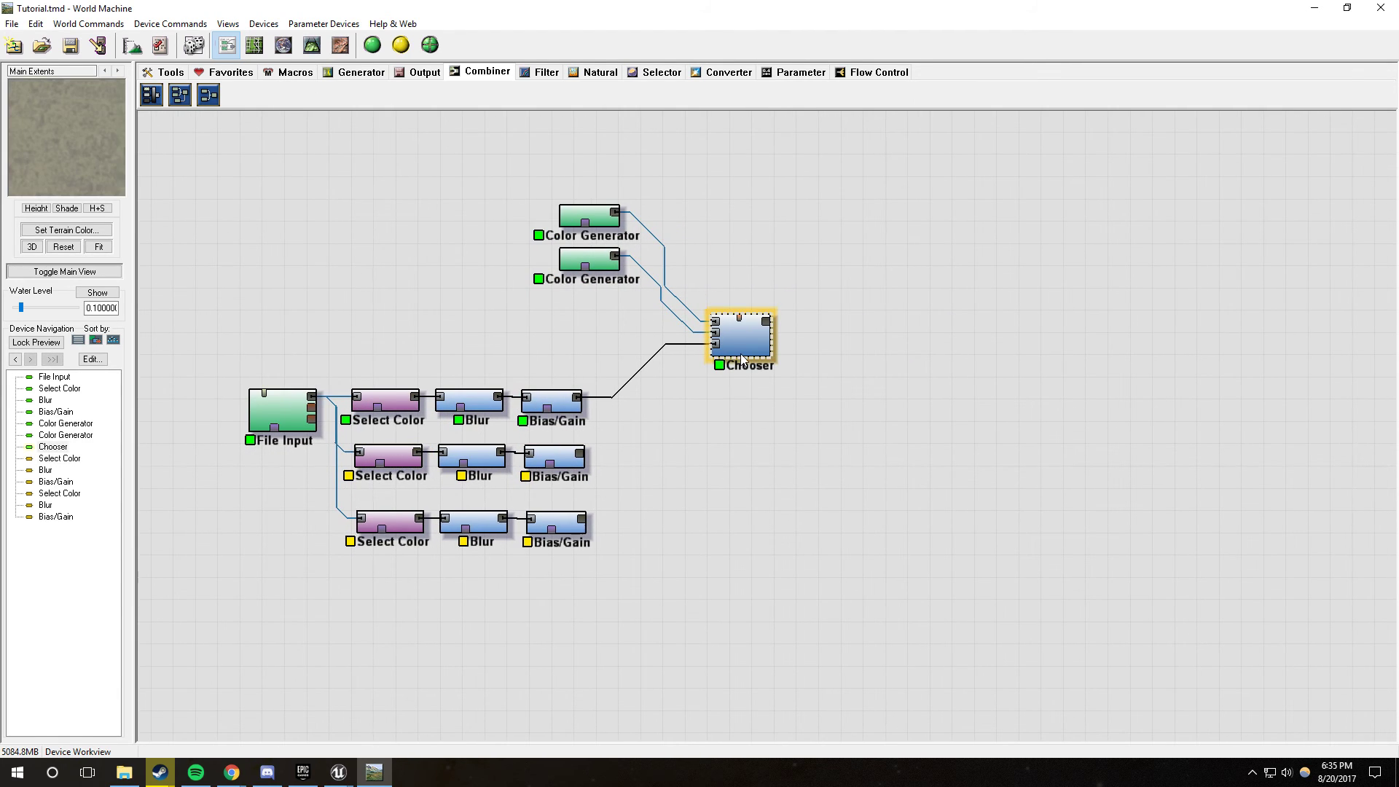
pyautogui.hotkey('ctrl', 'c')
pyautogui.hotkey('ctrl', 'v')
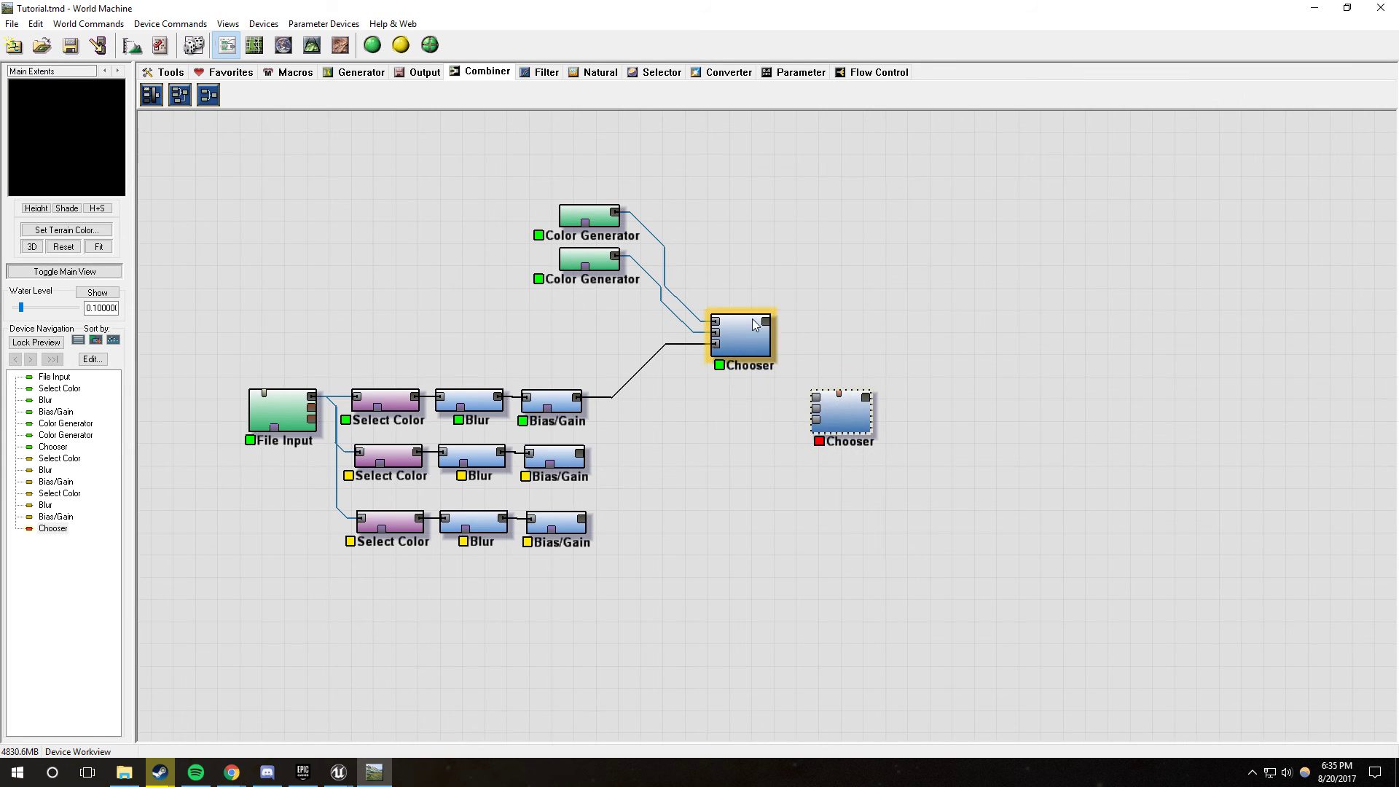
pyautogui.moveTo(763, 327); pyautogui.dragTo(814, 402)
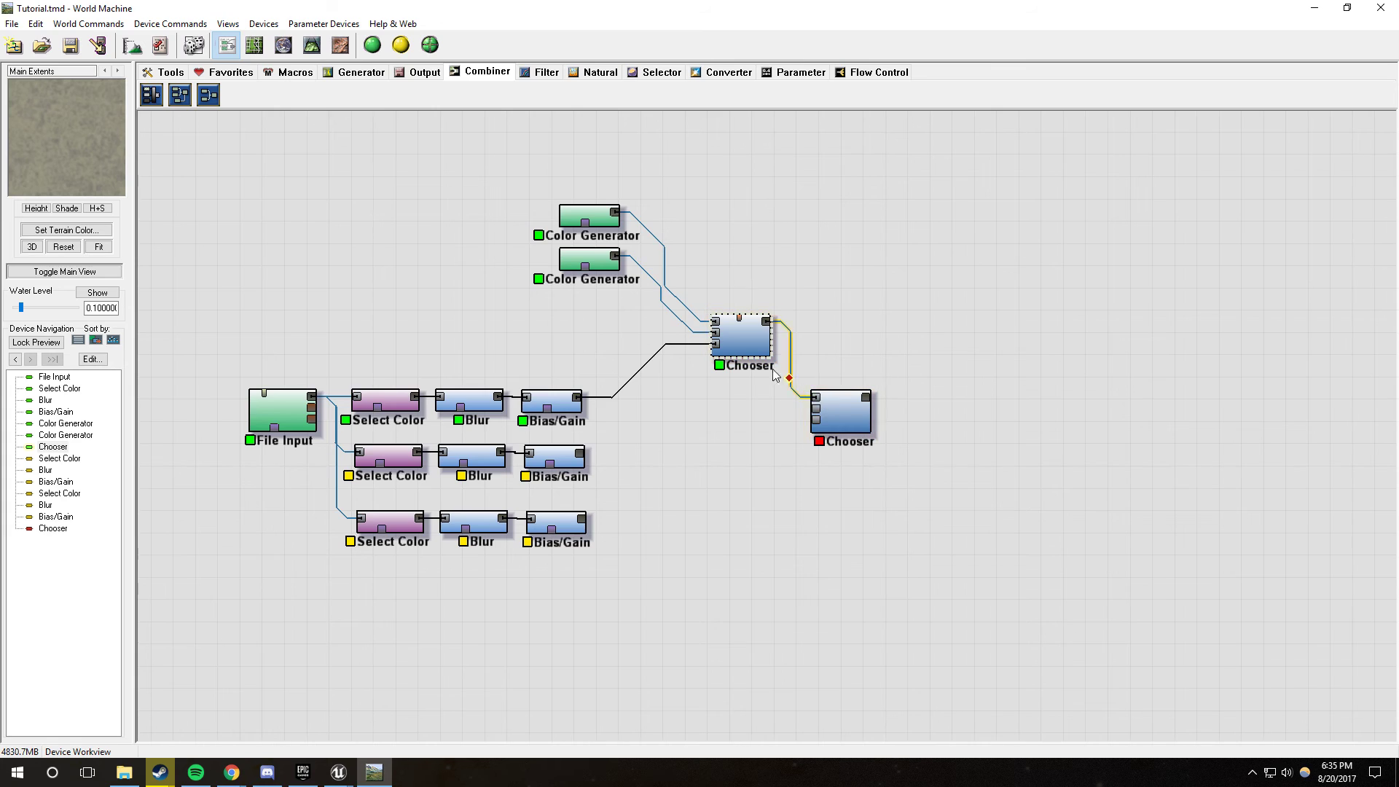
# Step: Duplicate the lower Color Generator, connect it to the second Chooser's second input, and wire the middle Bias/Gain into its third input
pyautogui.click(612, 261)
pyautogui.hotkey('ctrl', 'c')
pyautogui.hotkey('ctrl', 'v')
pyautogui.moveTo(612, 273); pyautogui.dragTo(582, 456)
pyautogui.click(817, 421)
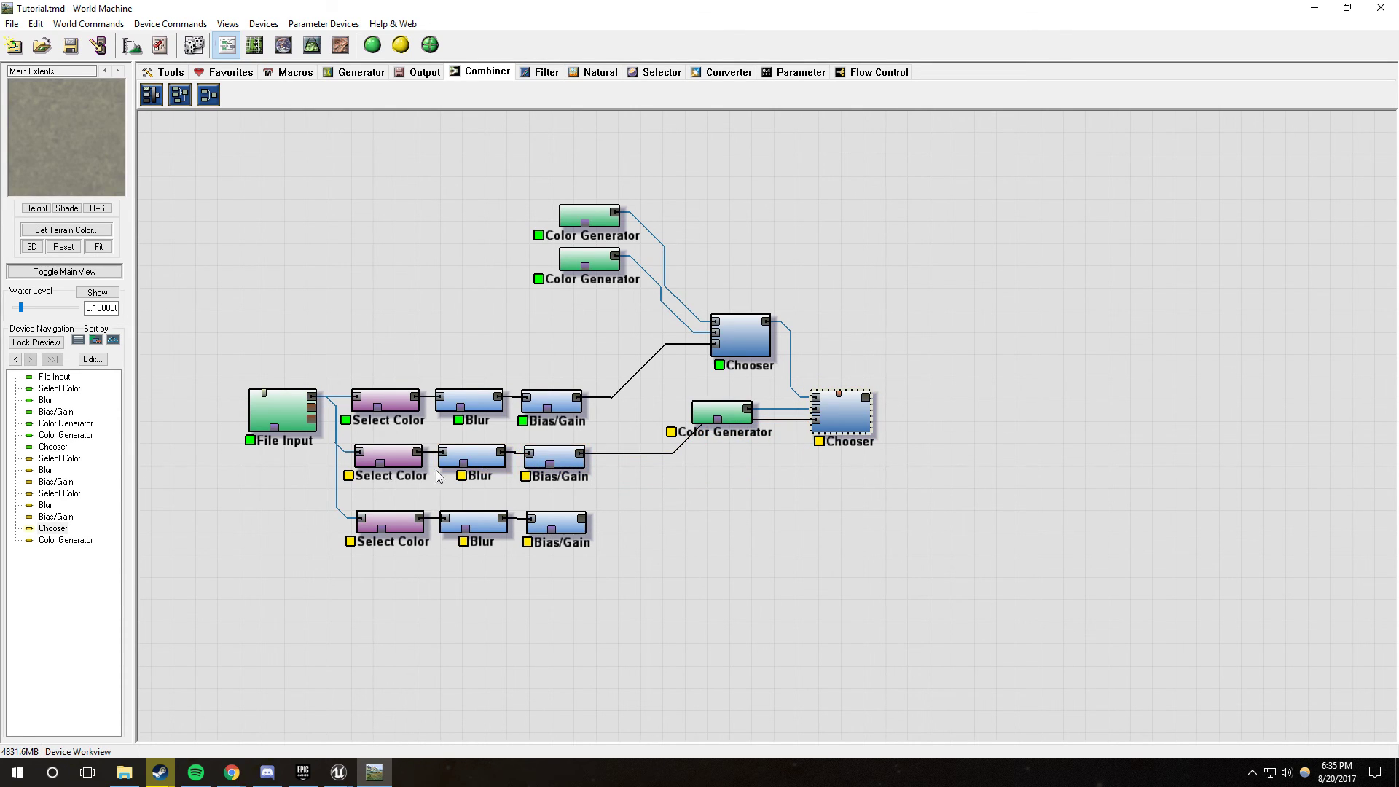
pyautogui.moveTo(716, 421); pyautogui.dragTo(685, 399)
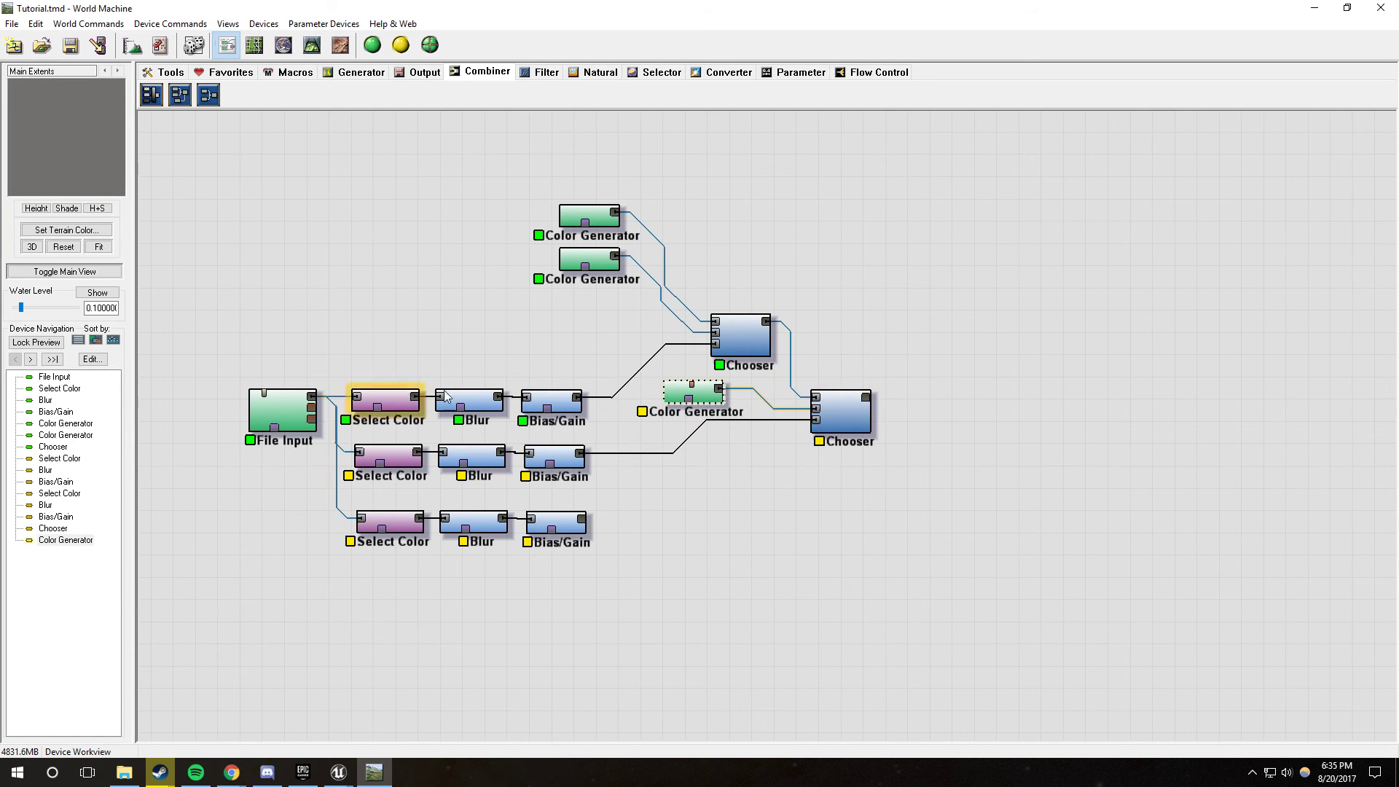
# Step: Look up the RGB values of the middle Select Color, leaving its settings and the new Color Generator's settings as they are
pyautogui.doubleClick(704, 400)
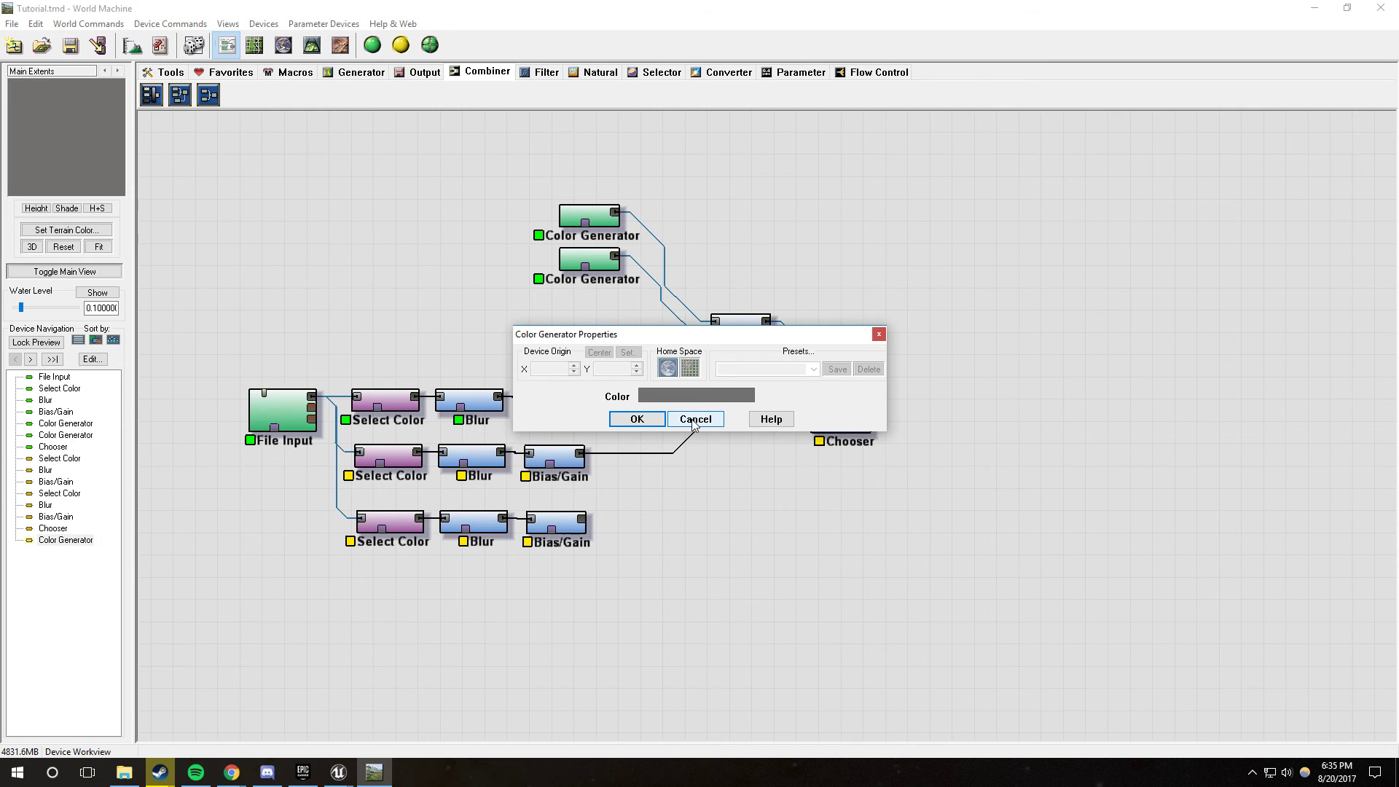
pyautogui.click(695, 421)
pyautogui.doubleClick(404, 459)
pyautogui.click(696, 366)
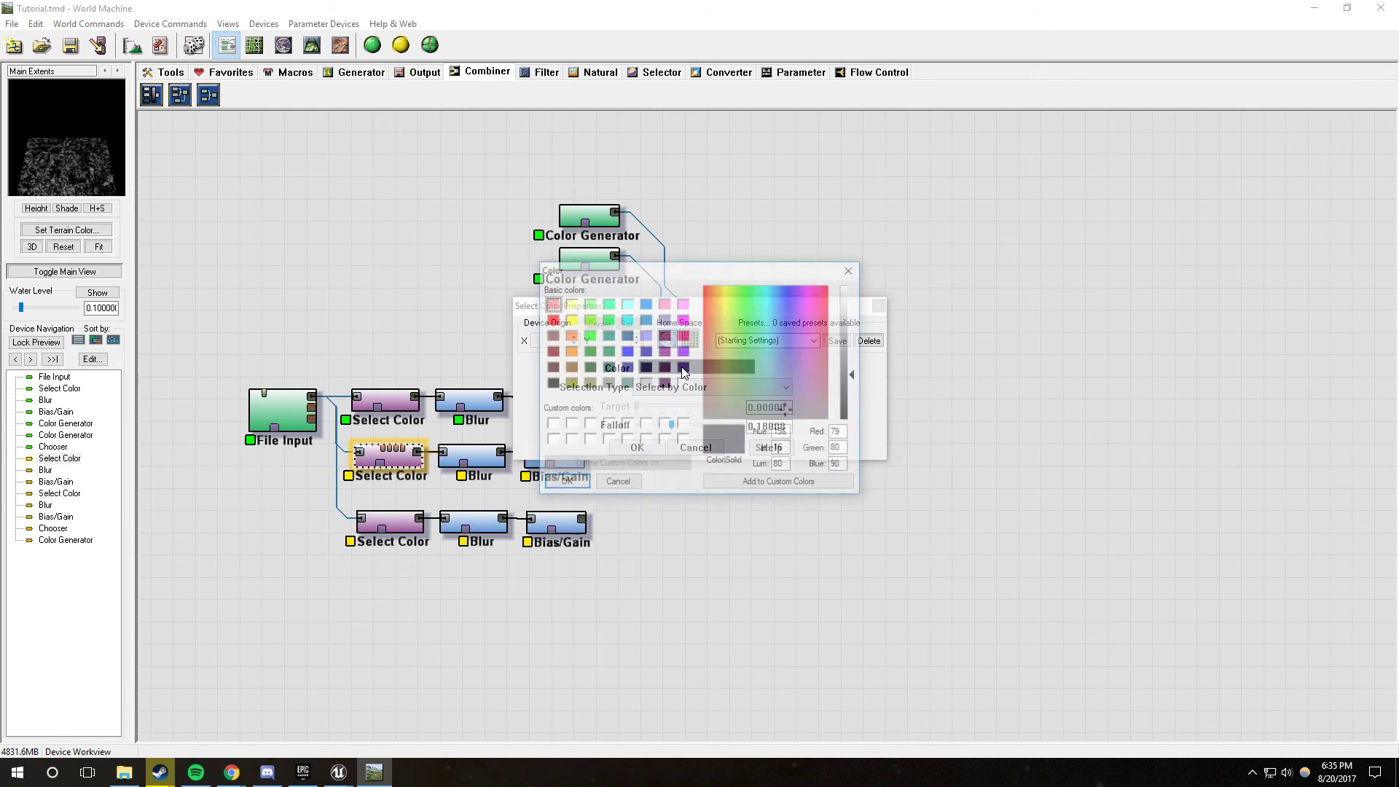
pyautogui.click(616, 483)
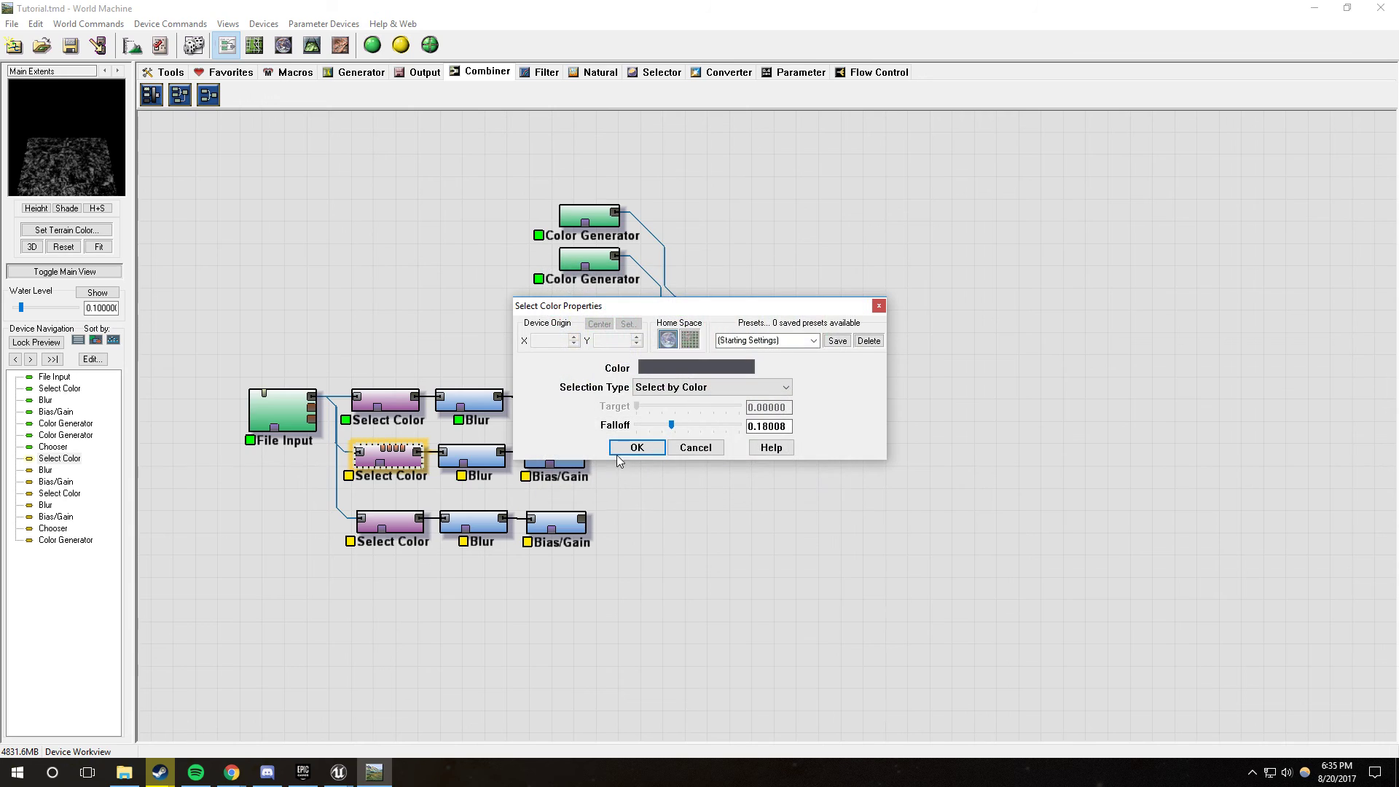
pyautogui.click(693, 444)
# Step: Set the colour of the Color Generator feeding the second Chooser to RGB 79, 80, 95
pyautogui.click(702, 397)
pyautogui.doubleClick(701, 397)
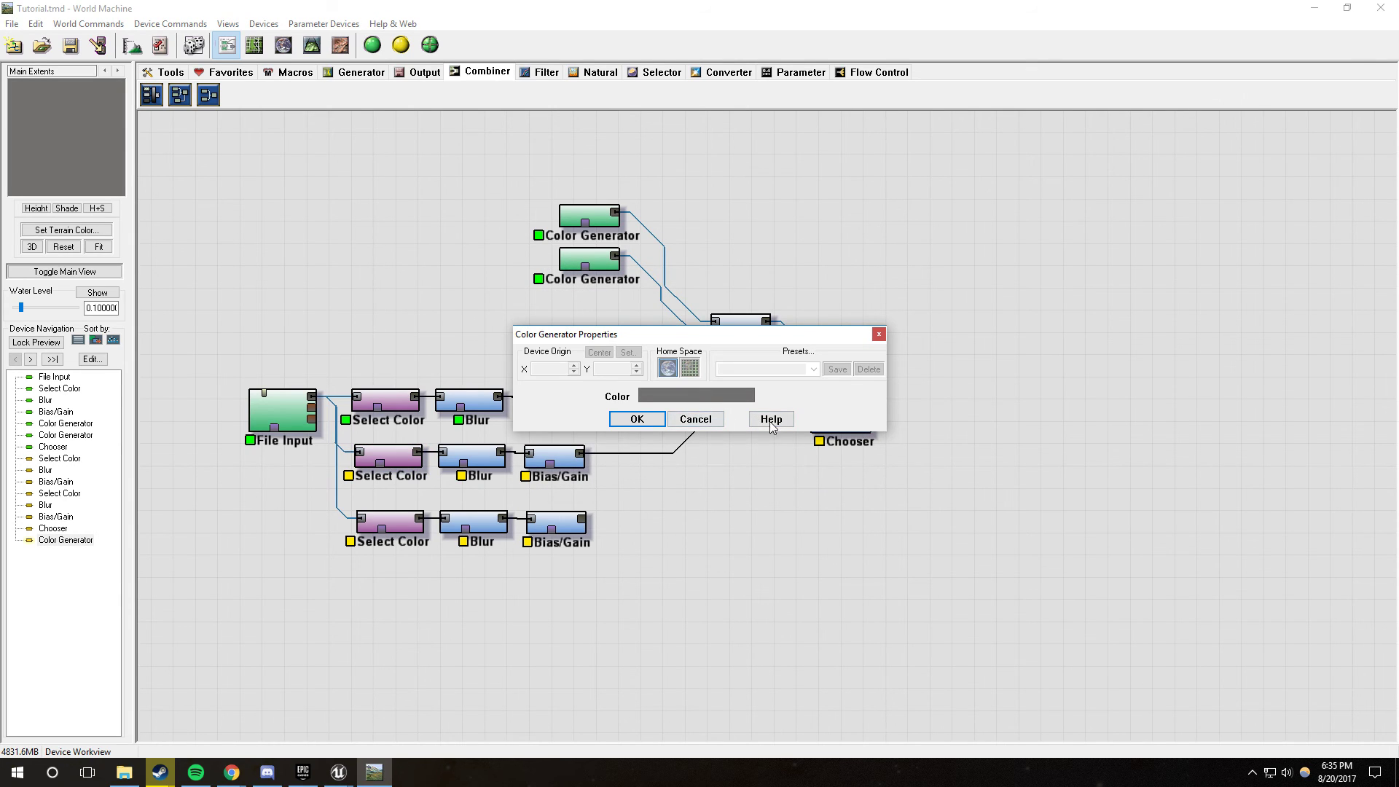
pyautogui.click(693, 367)
pyautogui.doubleClick(840, 433)
pyautogui.write('79')
pyautogui.doubleClick(837, 448)
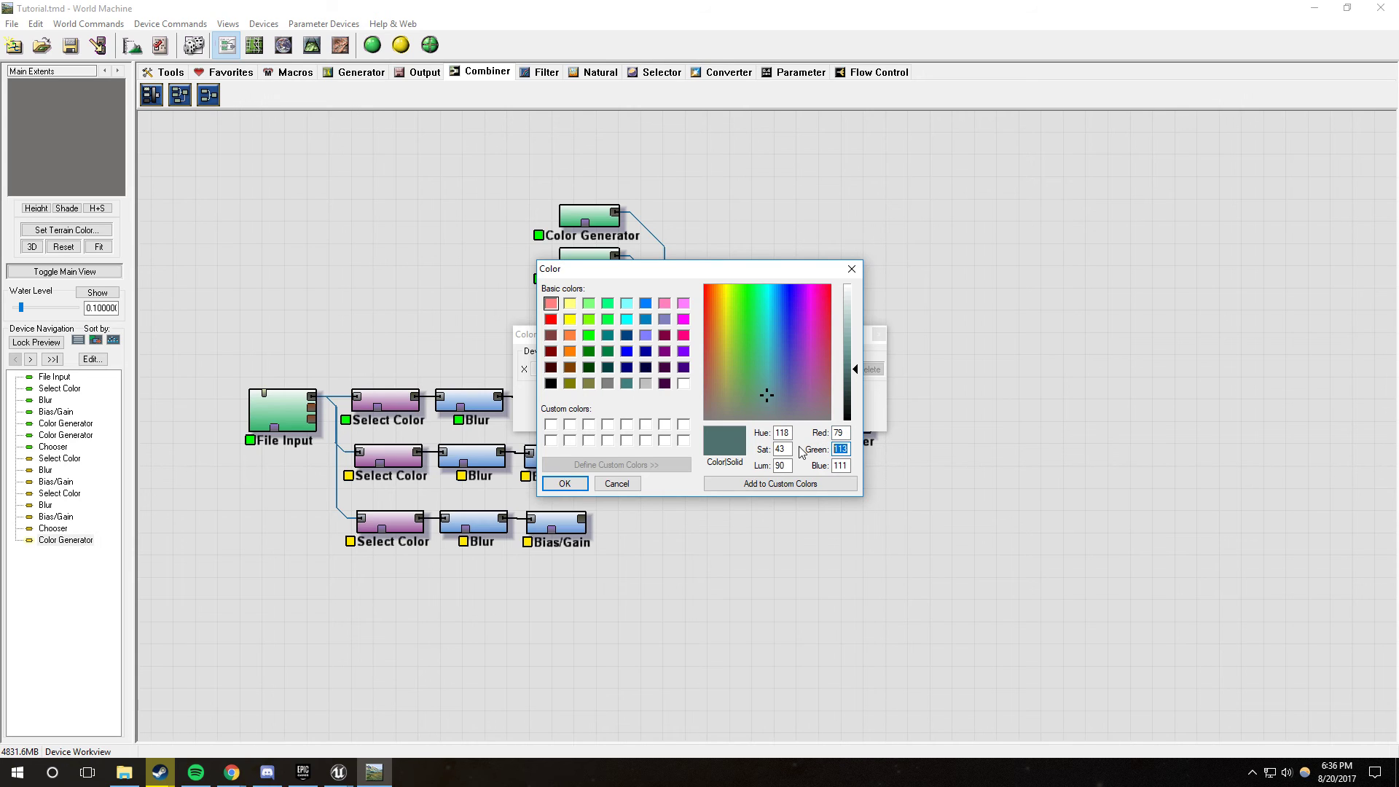
pyautogui.write('80')
pyautogui.doubleClick(840, 465)
pyautogui.write('95')
pyautogui.click(565, 483)
pyautogui.click(638, 419)
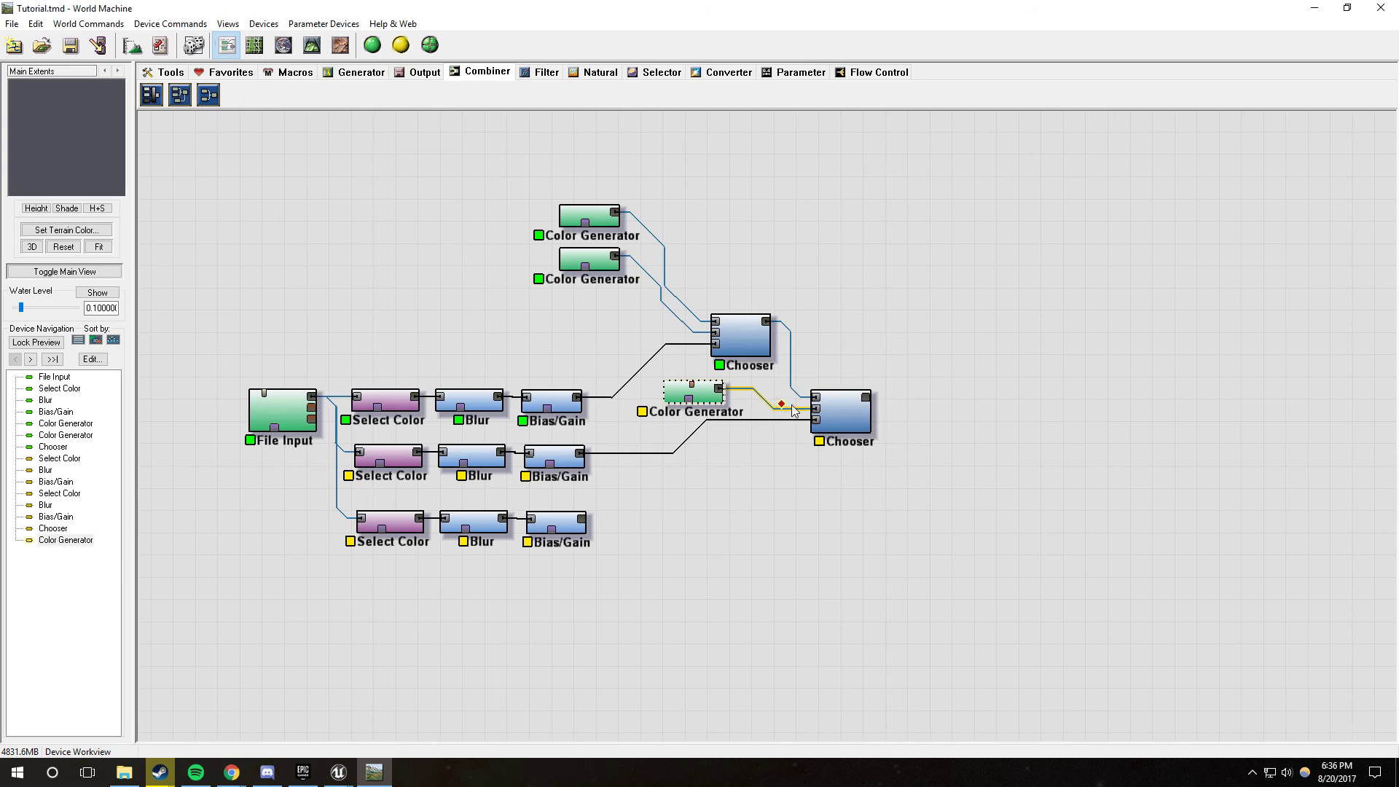
# Step: Show the second Chooser's output in the 2D view and build the world at full resolution
pyautogui.click(838, 413)
pyautogui.click(743, 337)
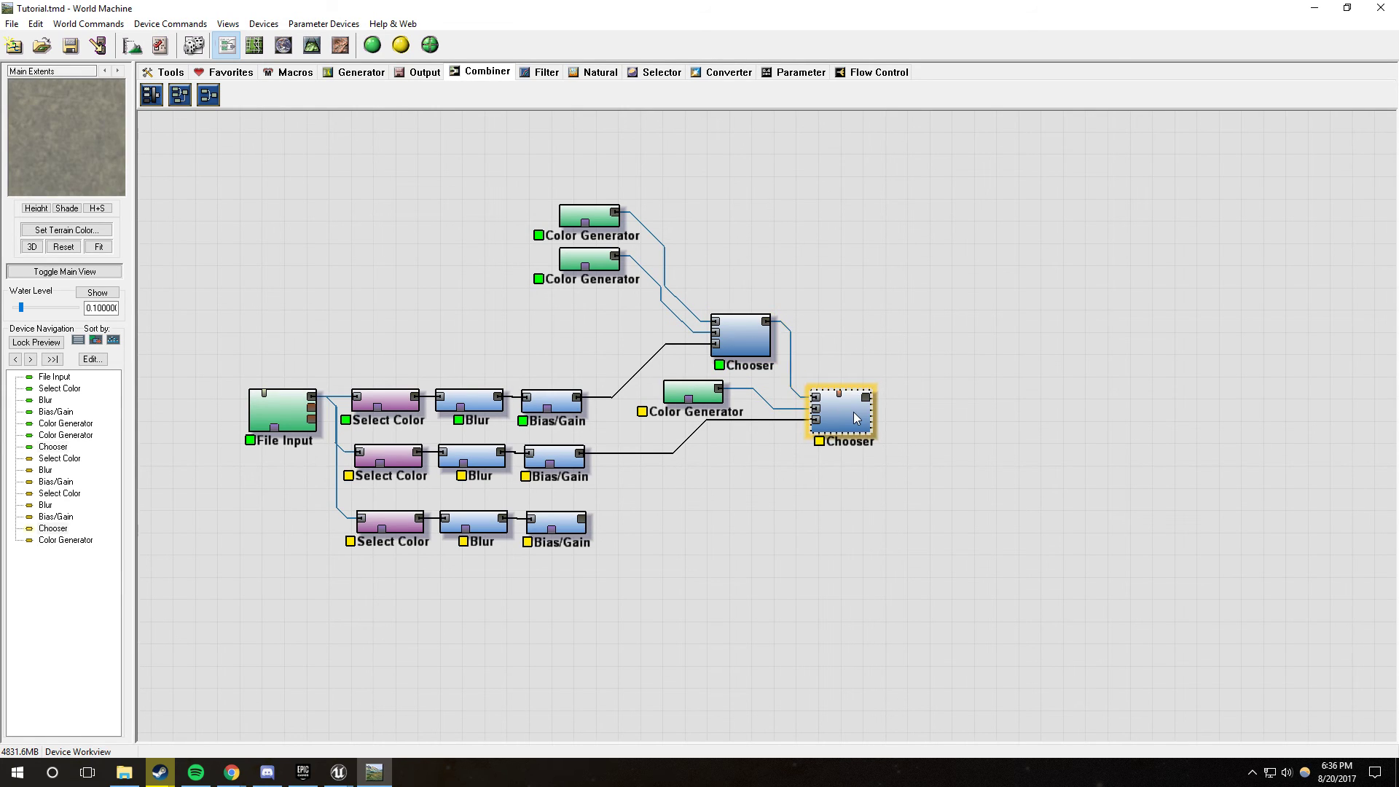
pyautogui.click(341, 45)
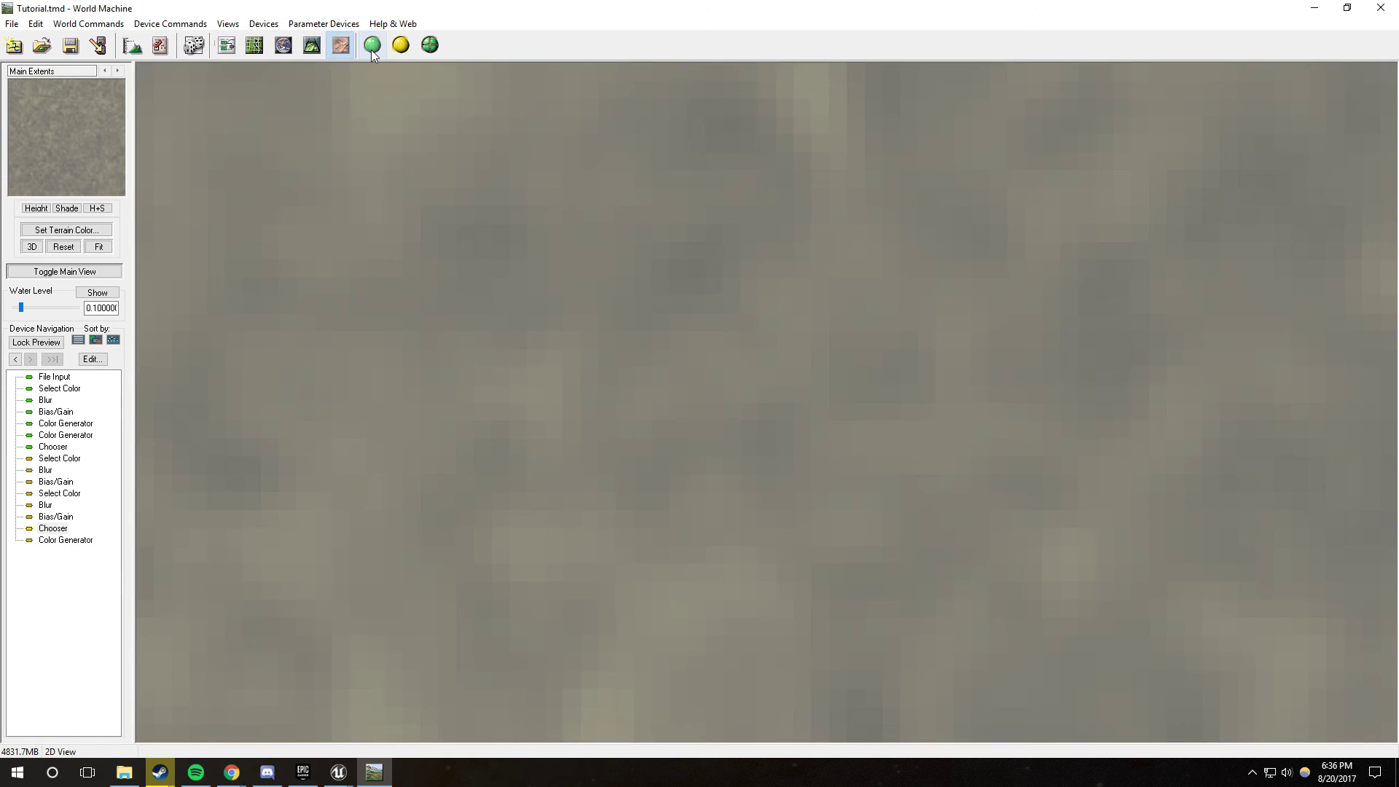
pyautogui.click(372, 49)
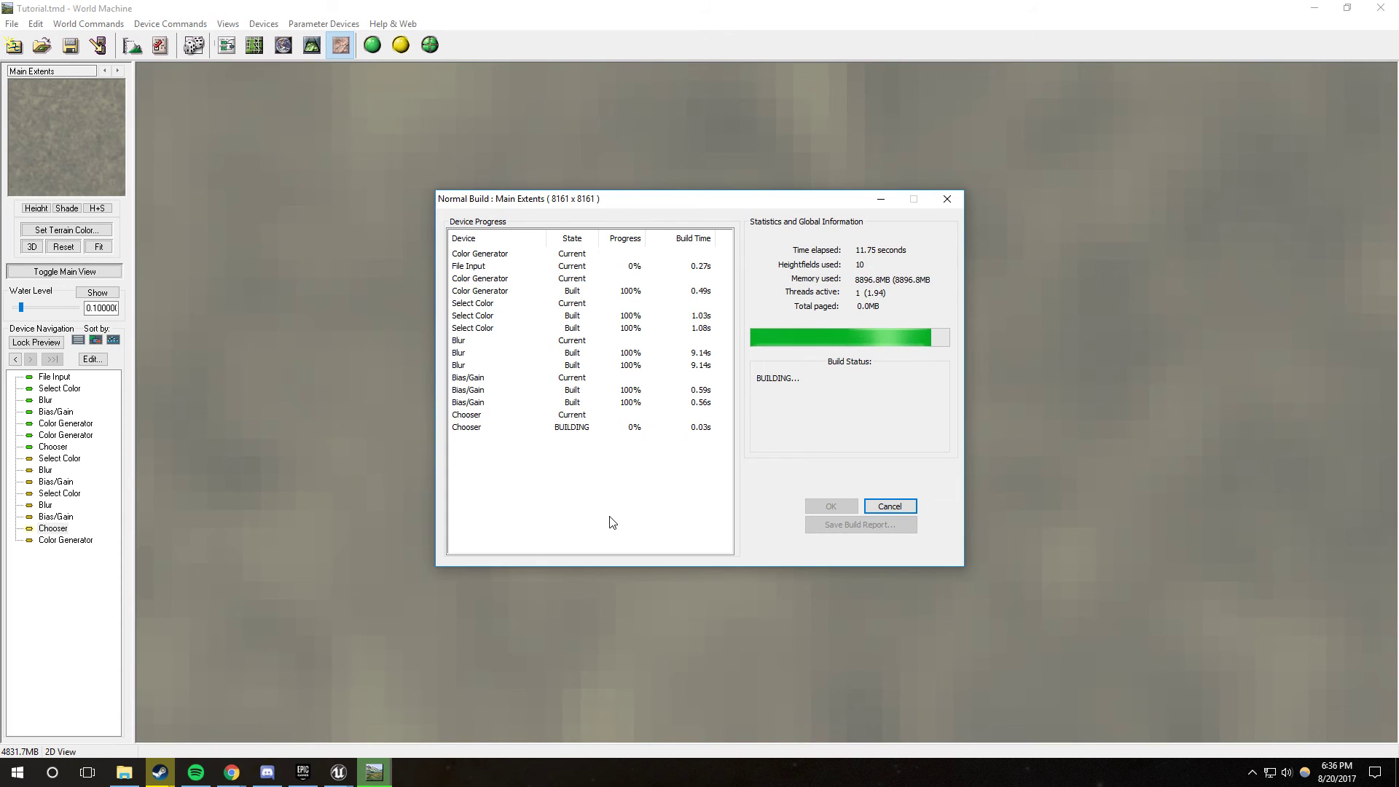
pyautogui.click(819, 506)
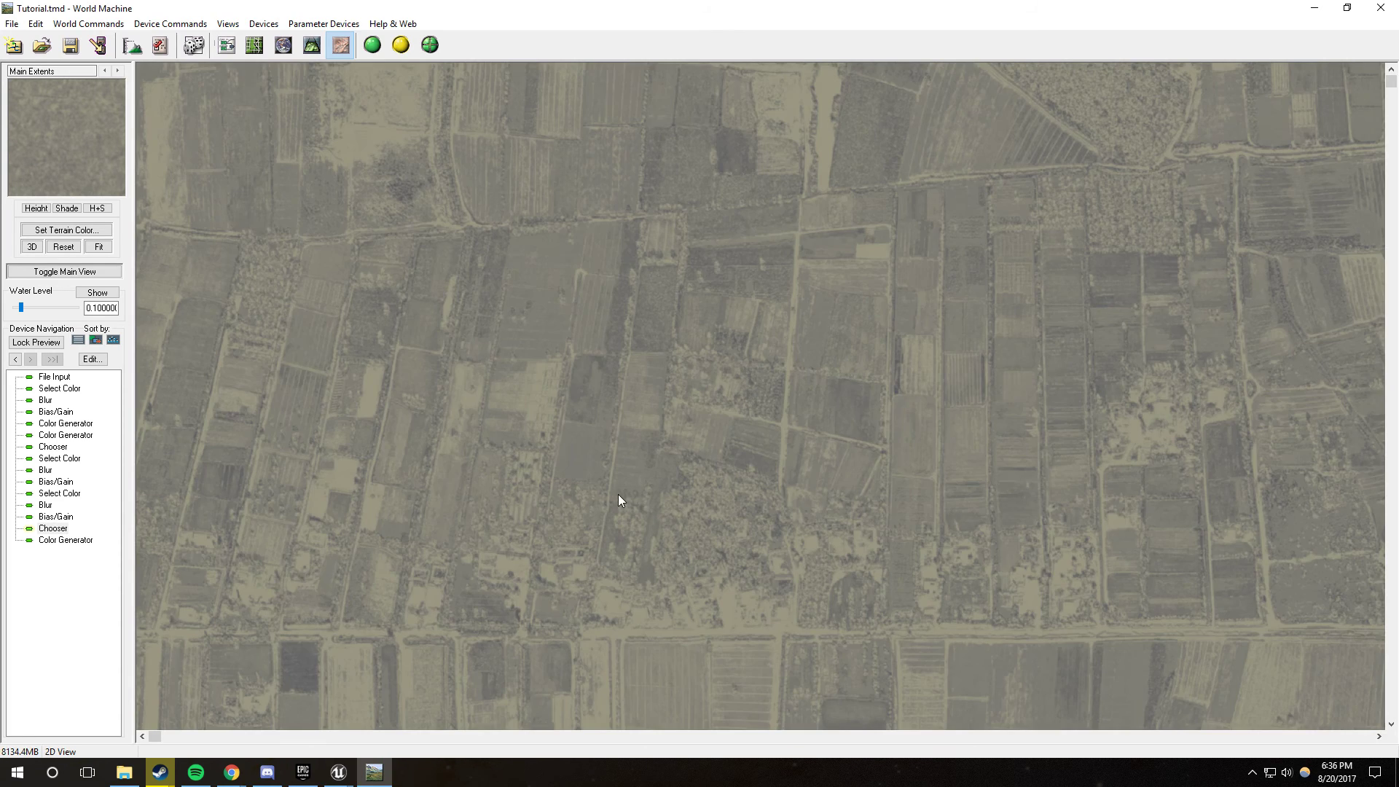
# Step: Examine the built colour map in 2D and compare the first Chooser's output with the second Chooser's
pyautogui.scroll(-3, 623, 499)
pyautogui.scroll(-2, 631, 497)
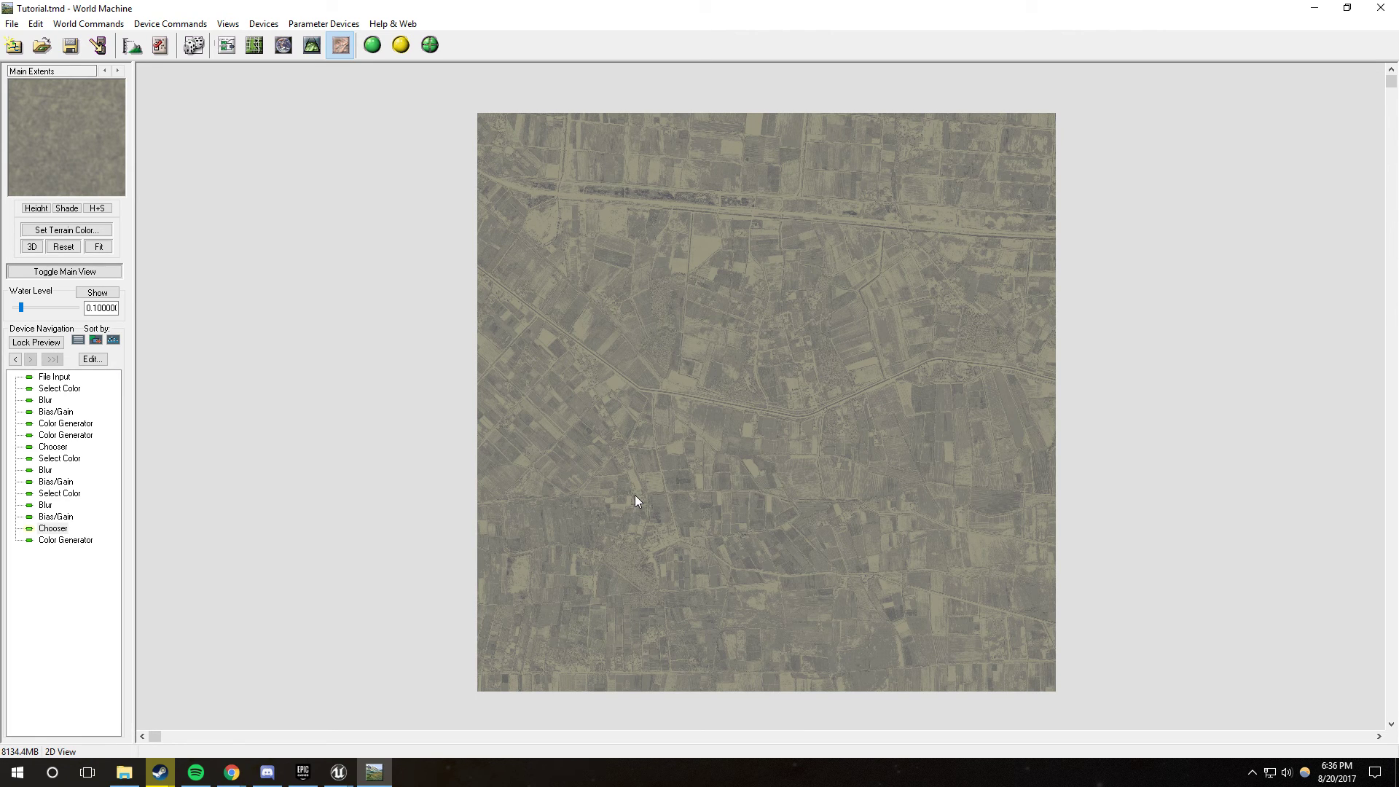
pyautogui.scroll(4, 658, 474)
pyautogui.moveTo(751, 315); pyautogui.dragTo(590, 531)
pyautogui.scroll(-1, 590, 532)
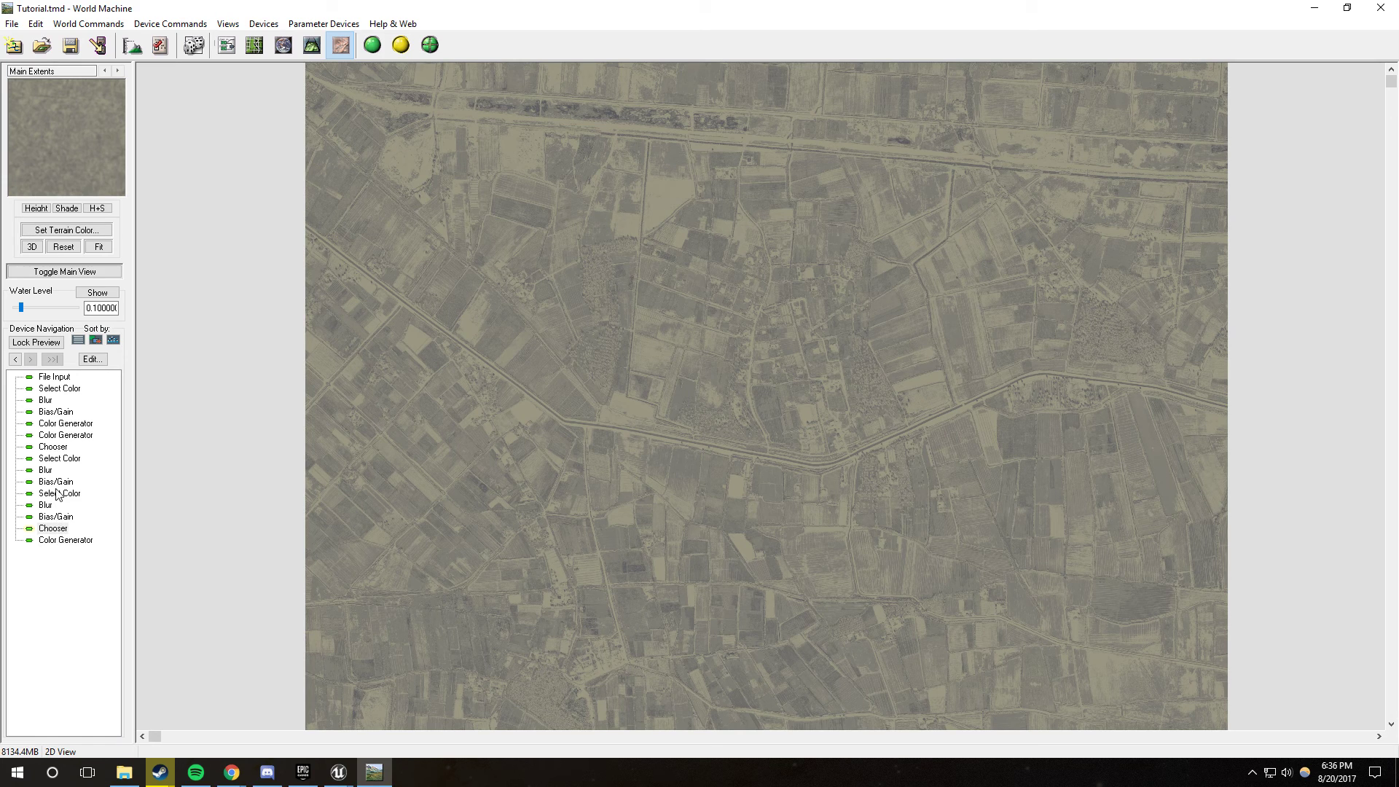
pyautogui.click(58, 451)
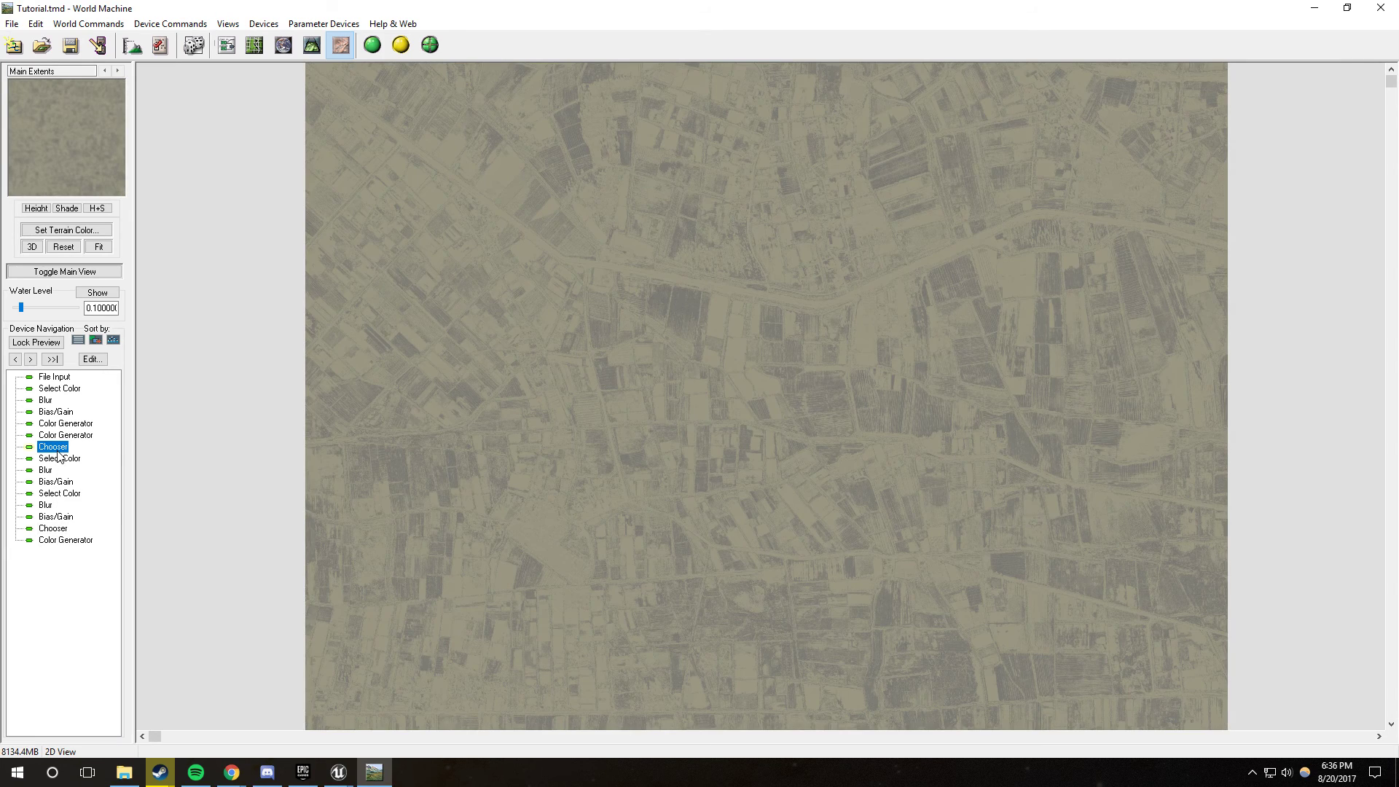
pyautogui.click(59, 529)
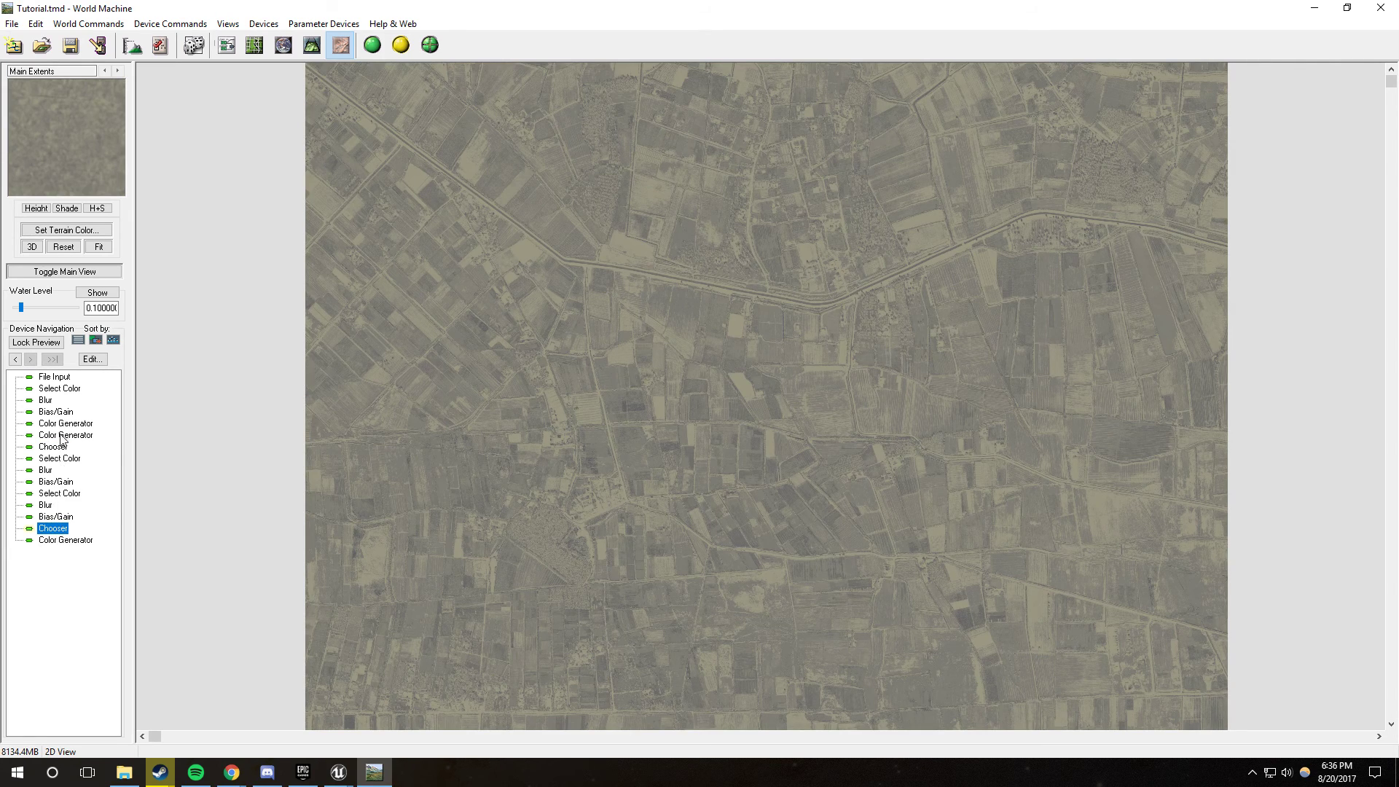
pyautogui.click(58, 450)
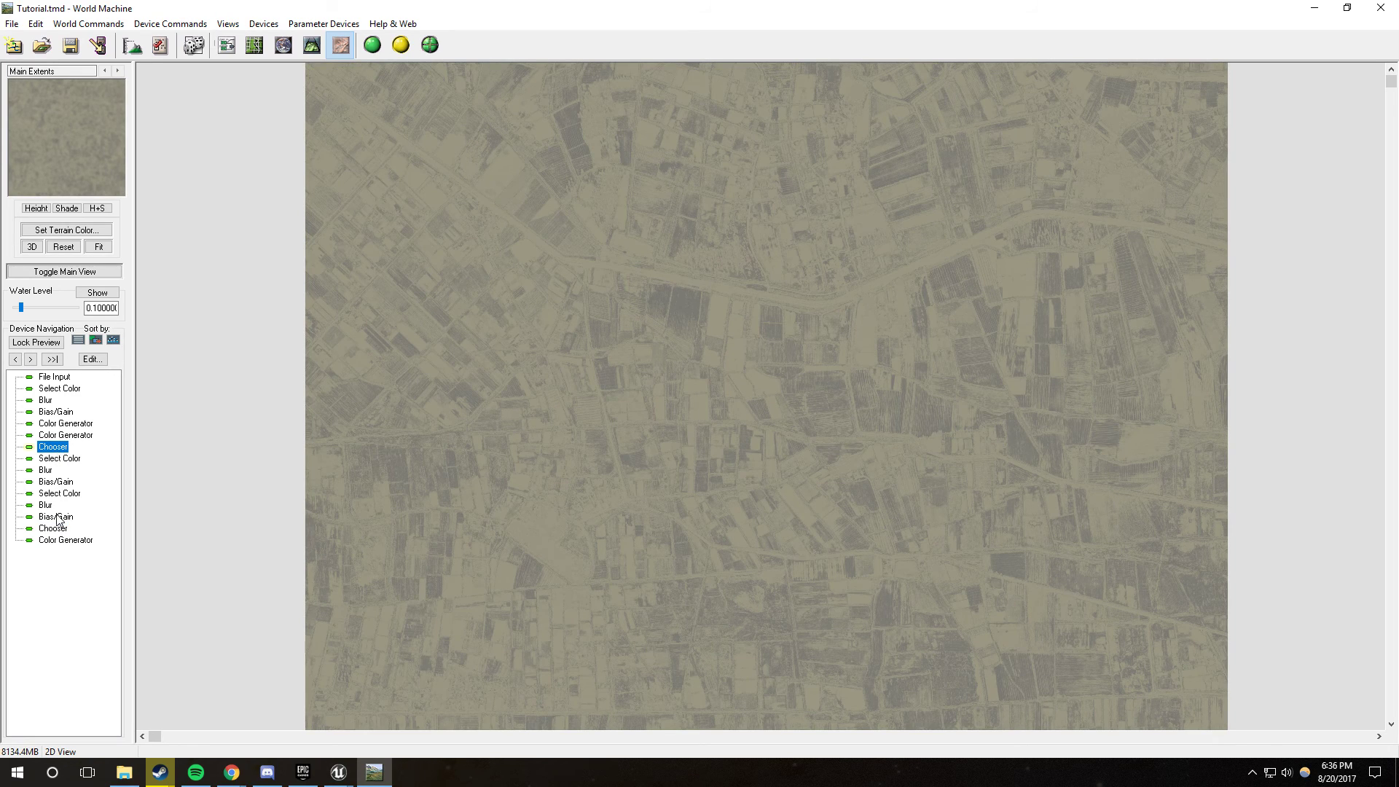
pyautogui.click(59, 529)
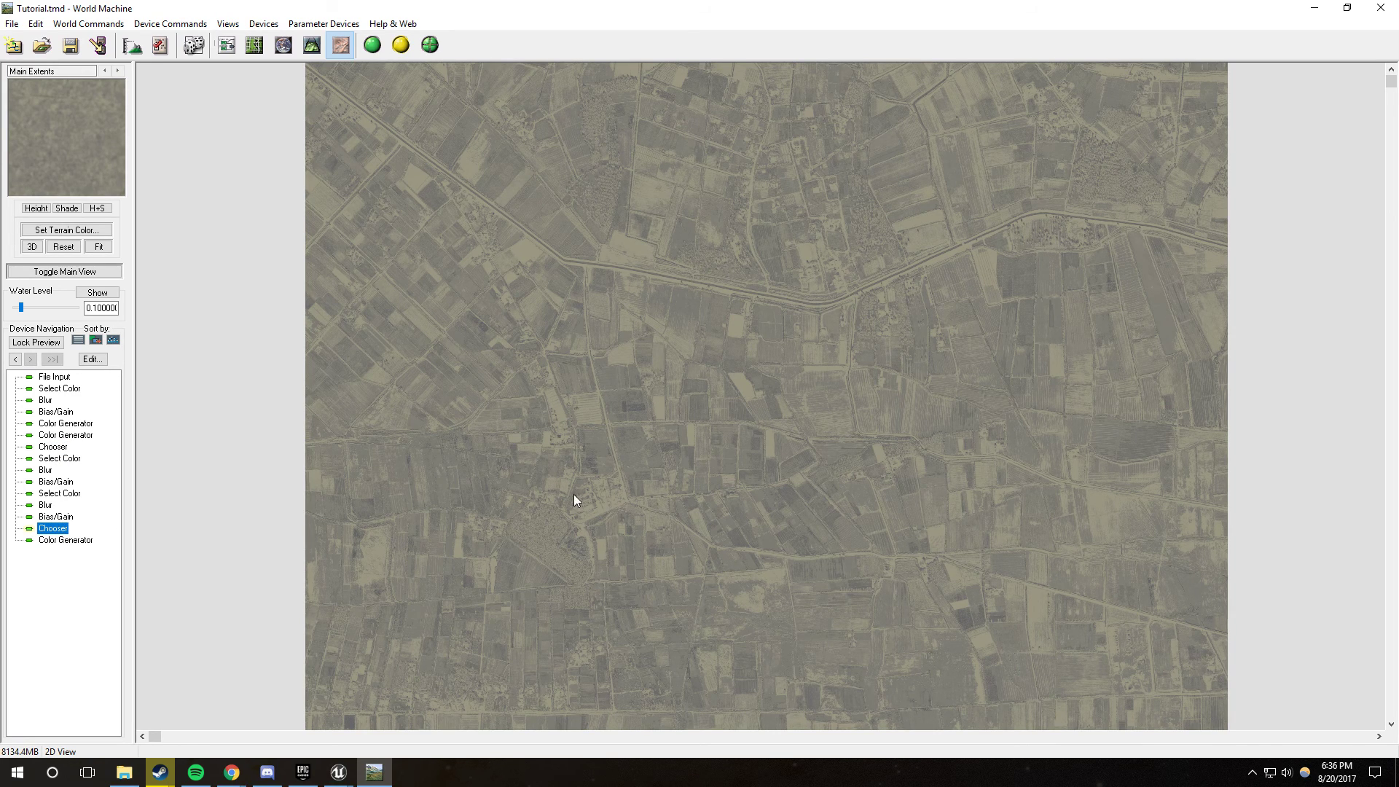
# Step: Return to the device workview and check the settings of the bottom Select Color
pyautogui.click(228, 46)
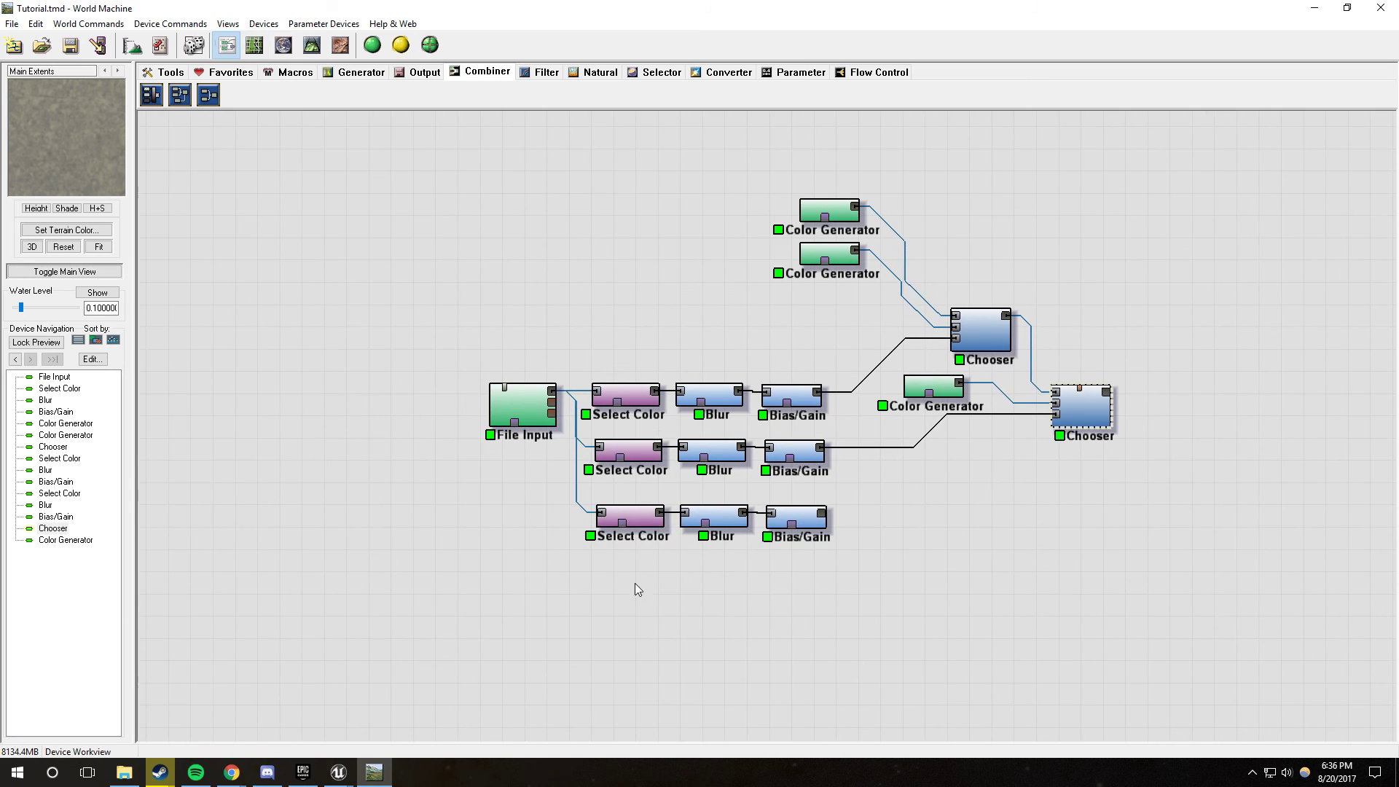
pyautogui.doubleClick(636, 515)
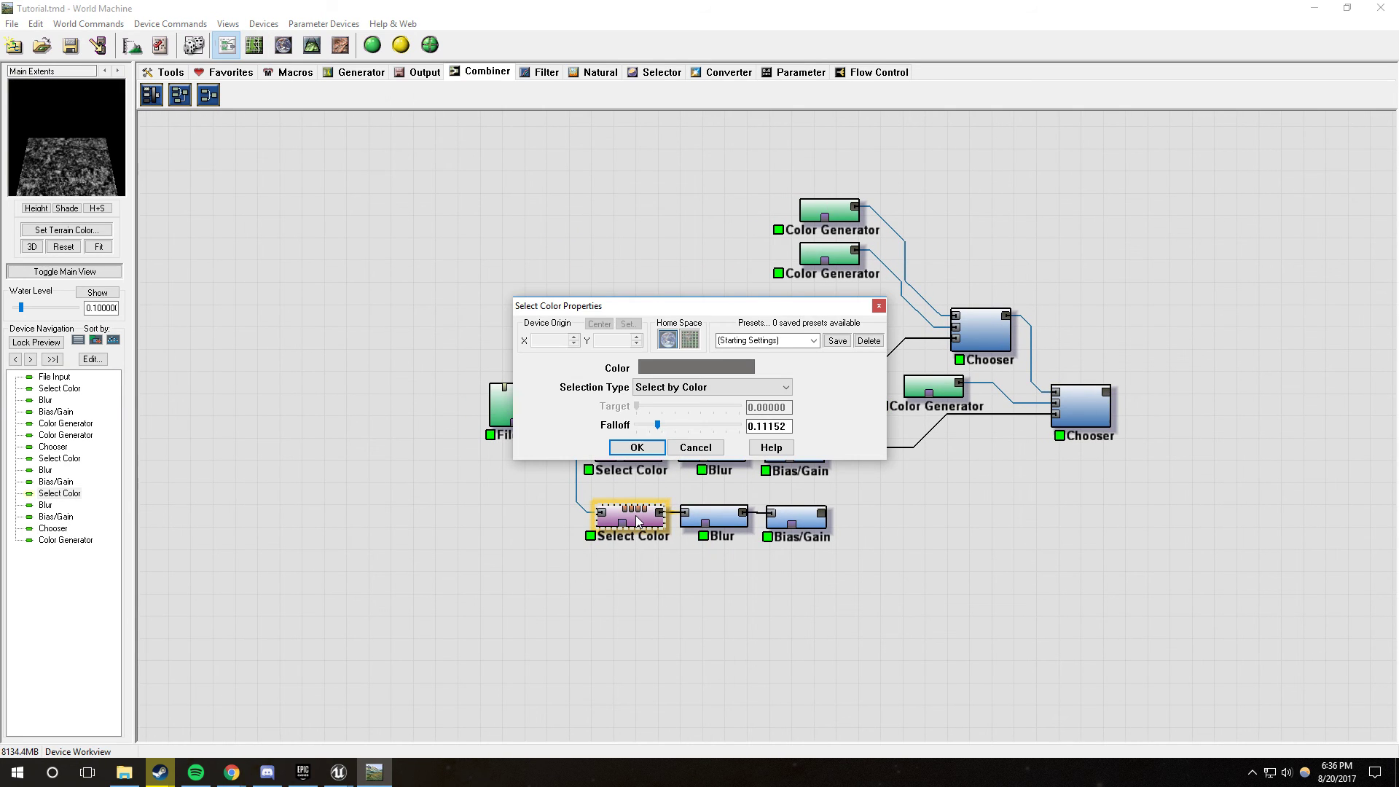
pyautogui.click(676, 446)
# Step: Show the File Input's satellite image in 2D and examine the colours of its fields and vegetation
pyautogui.click(522, 407)
pyautogui.click(341, 46)
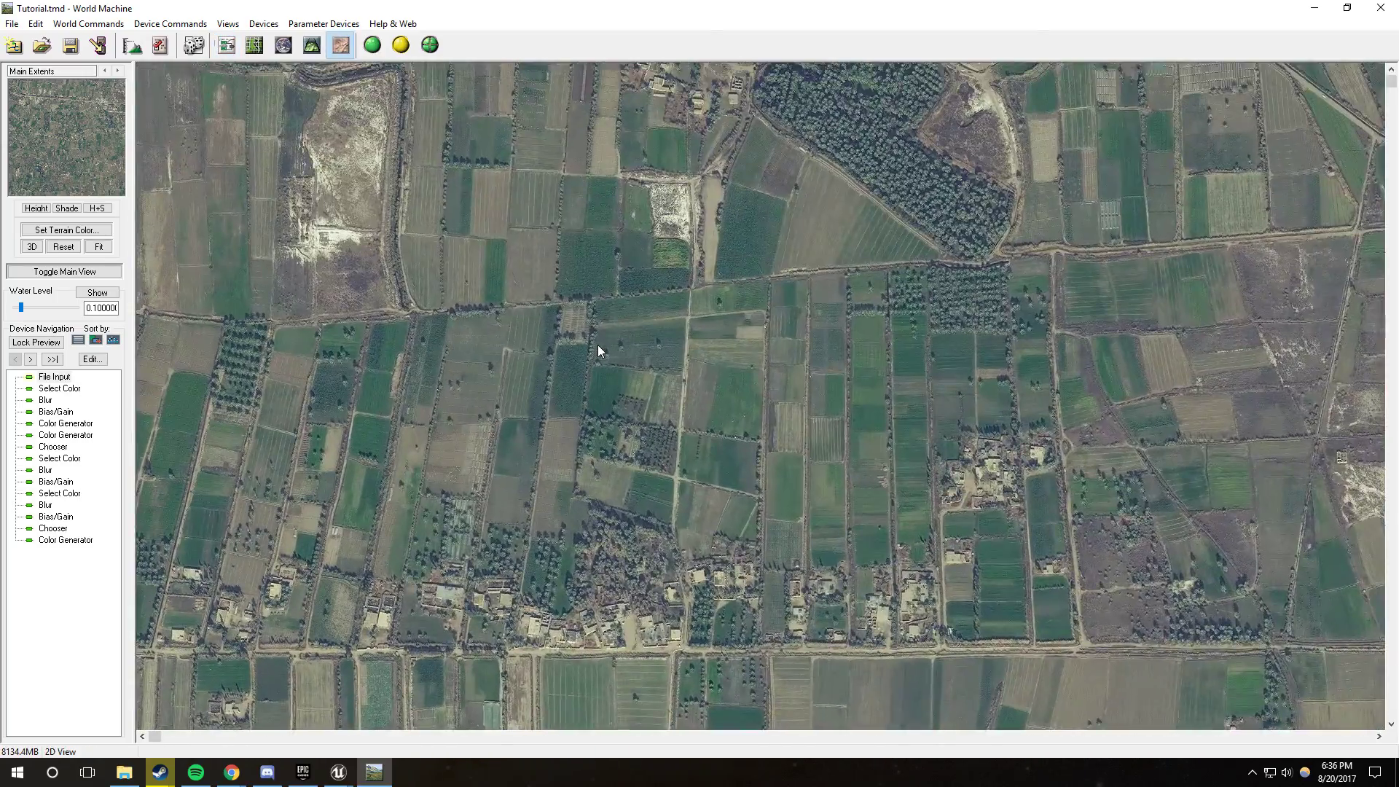
pyautogui.moveTo(742, 309); pyautogui.dragTo(610, 541)
pyautogui.scroll(2, 593, 583)
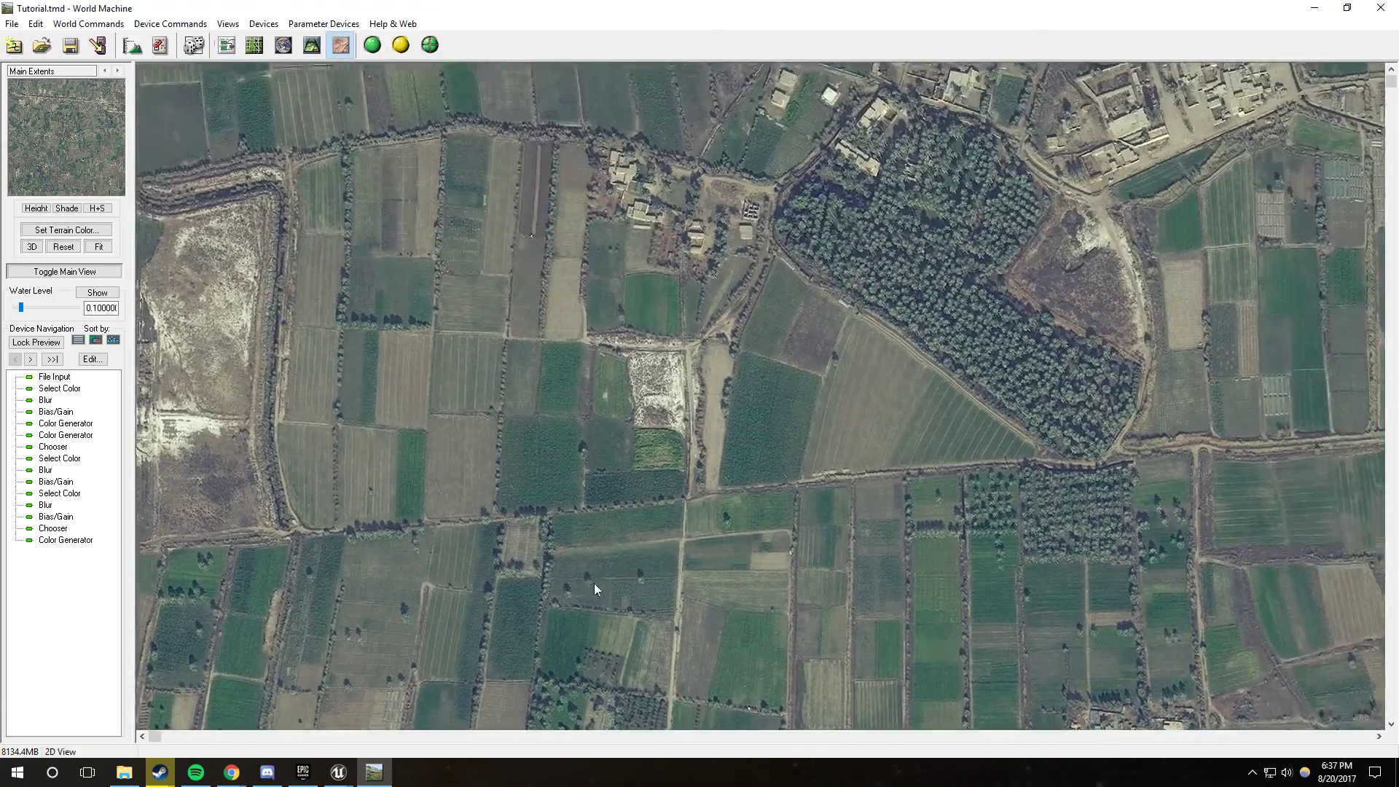
pyautogui.scroll(-1, 749, 366)
pyautogui.moveTo(741, 392); pyautogui.dragTo(537, 236)
pyautogui.scroll(1, 876, 438)
pyautogui.moveTo(875, 439); pyautogui.dragTo(783, 286)
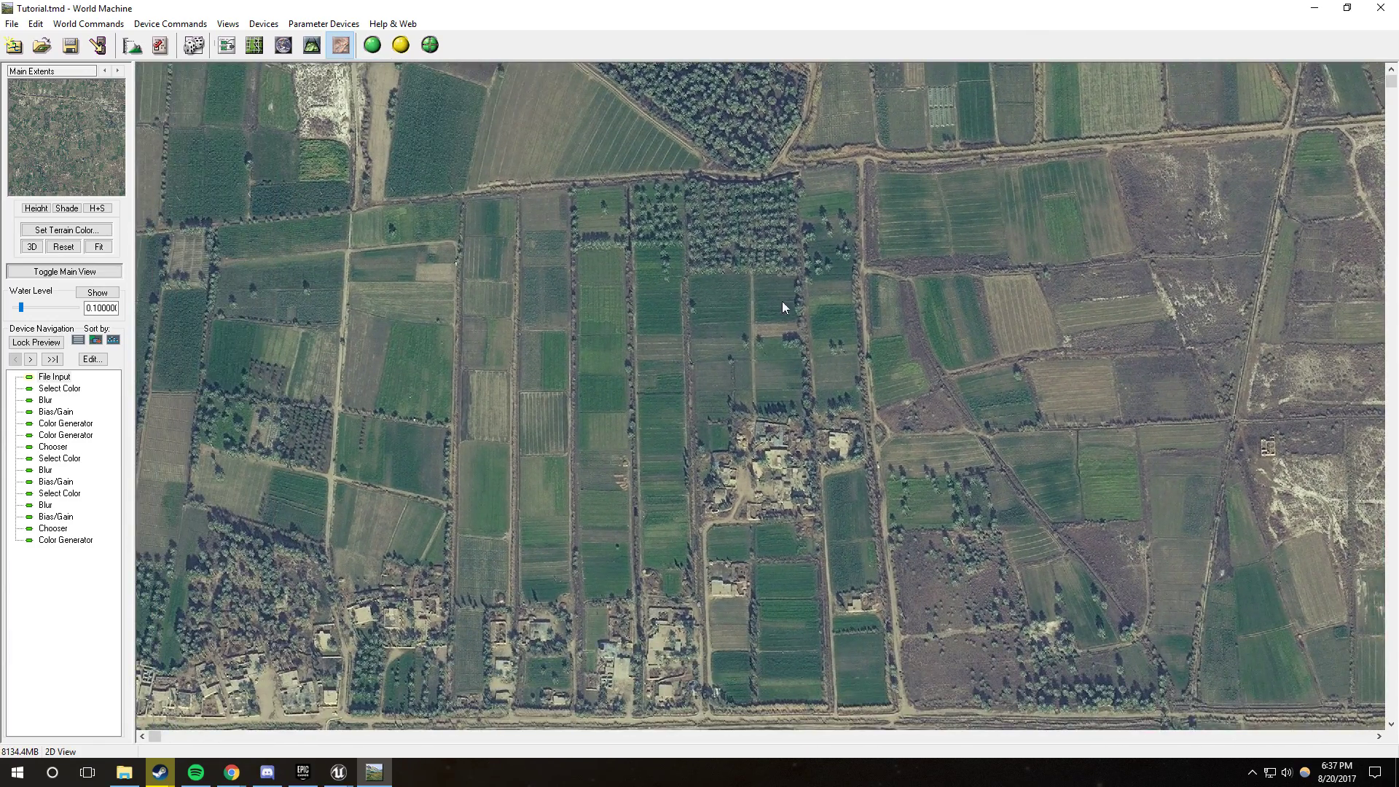
pyautogui.moveTo(645, 345); pyautogui.dragTo(720, 295)
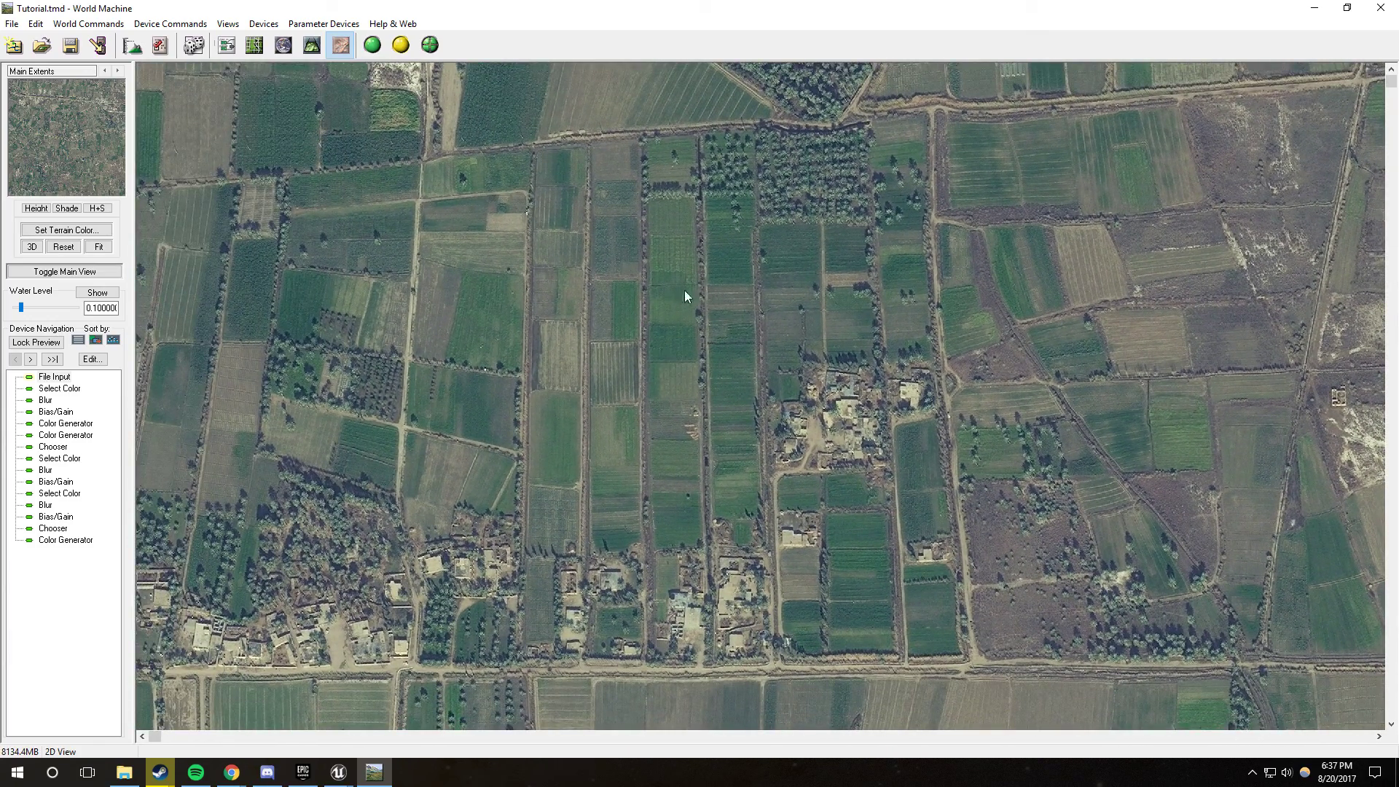
pyautogui.moveTo(668, 347); pyautogui.dragTo(514, 523)
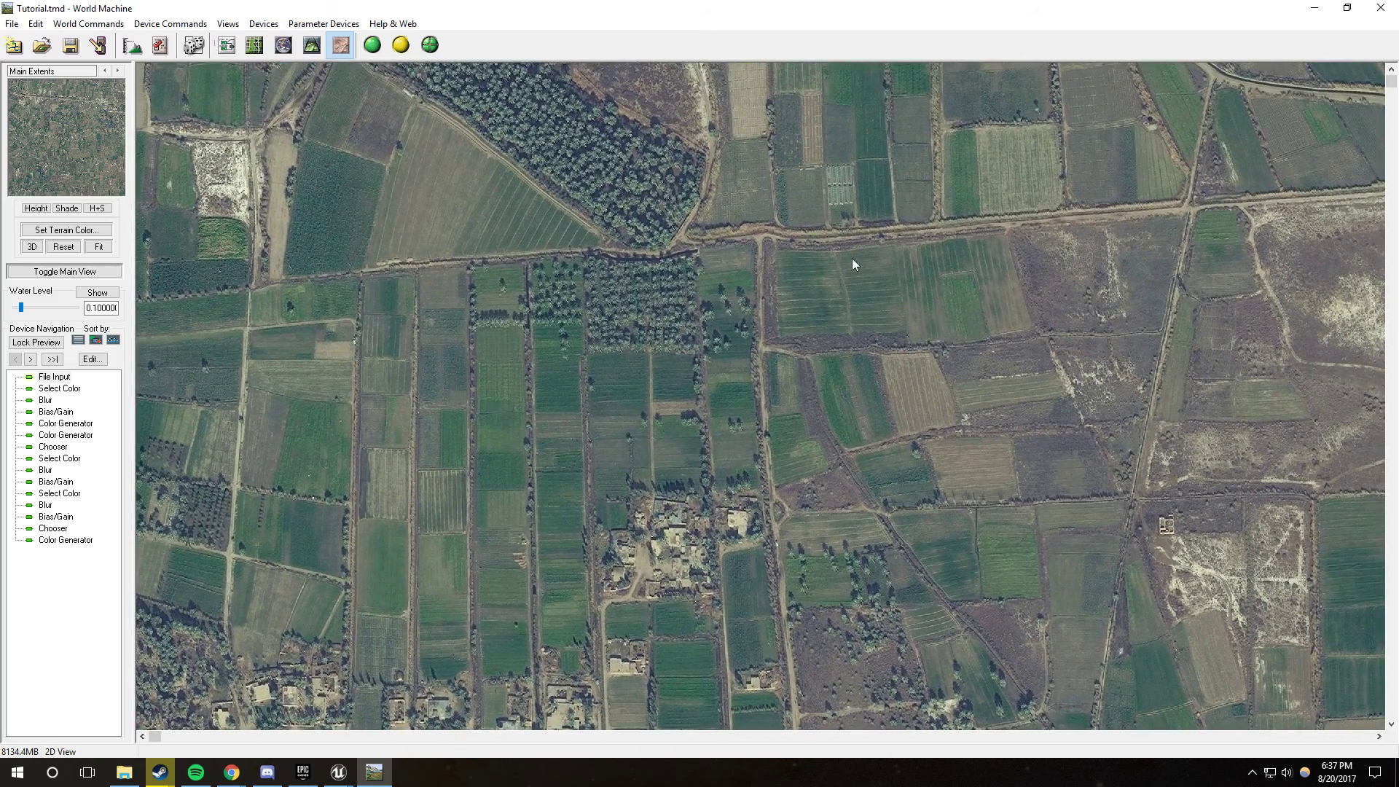
pyautogui.moveTo(348, 429); pyautogui.dragTo(784, 432)
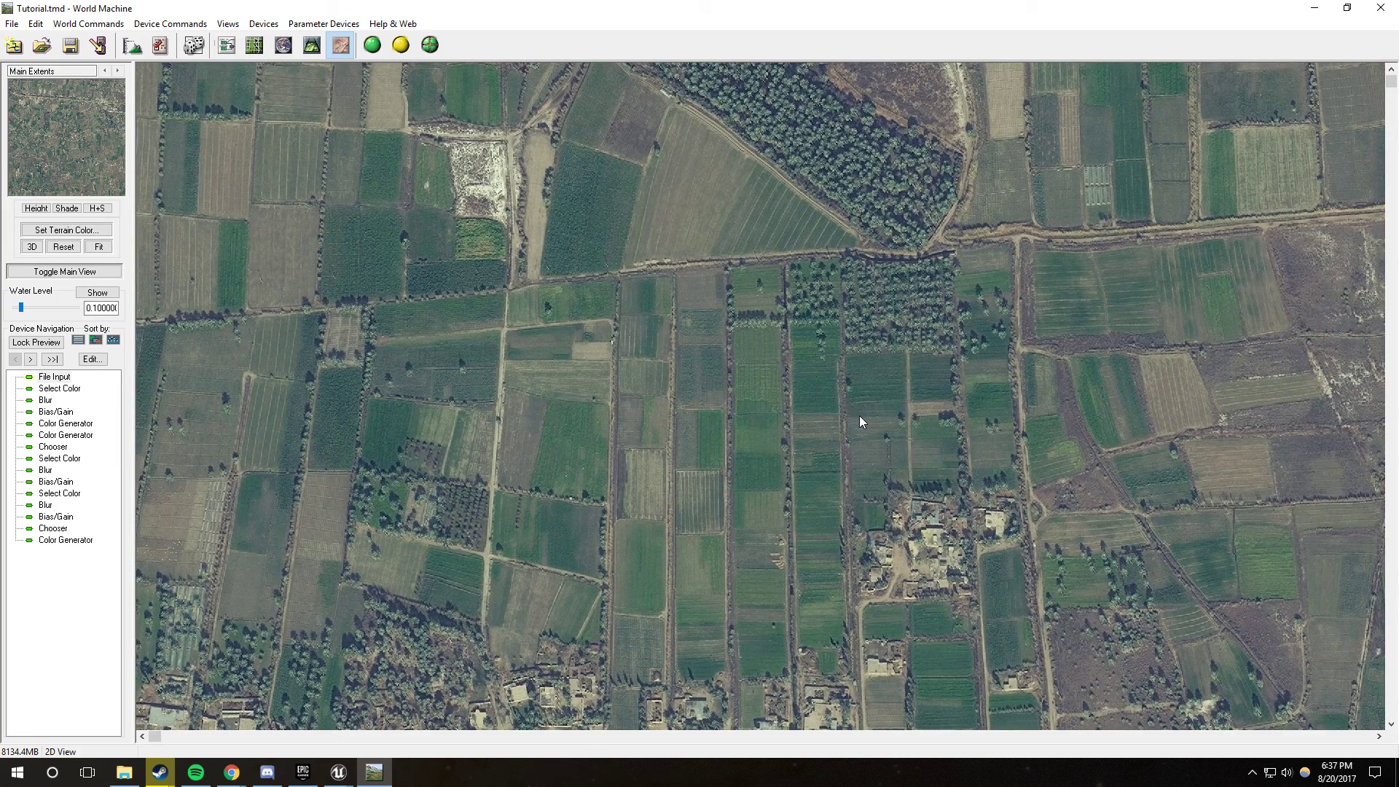
pyautogui.moveTo(819, 508)
pyautogui.mouseDown()
pyautogui.moveTo(513, 533)
pyautogui.moveTo(742, 600)
pyautogui.moveTo(724, 655)
pyautogui.mouseUp()
pyautogui.moveTo(746, 278); pyautogui.dragTo(787, 614)
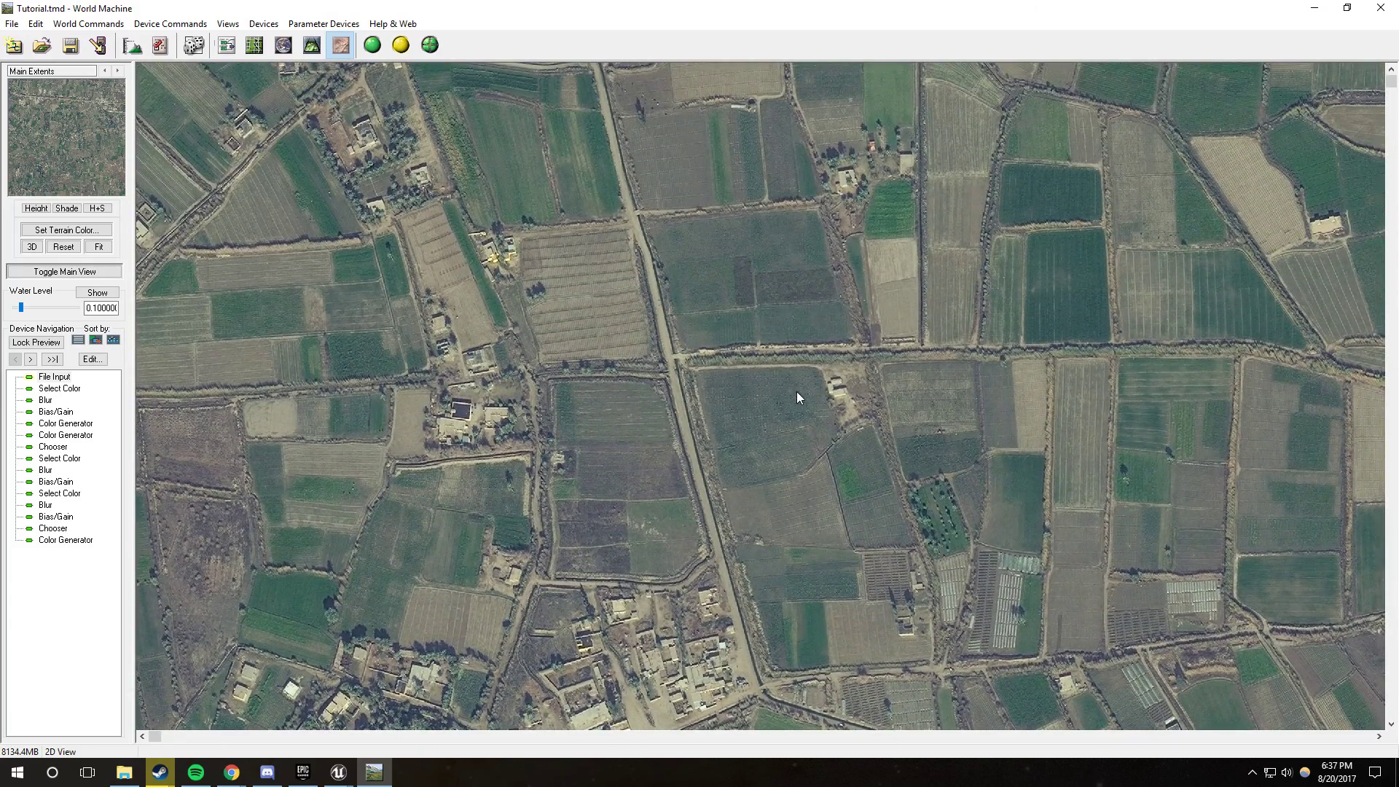
pyautogui.moveTo(798, 392); pyautogui.dragTo(607, 485)
pyautogui.moveTo(841, 411); pyautogui.dragTo(706, 417)
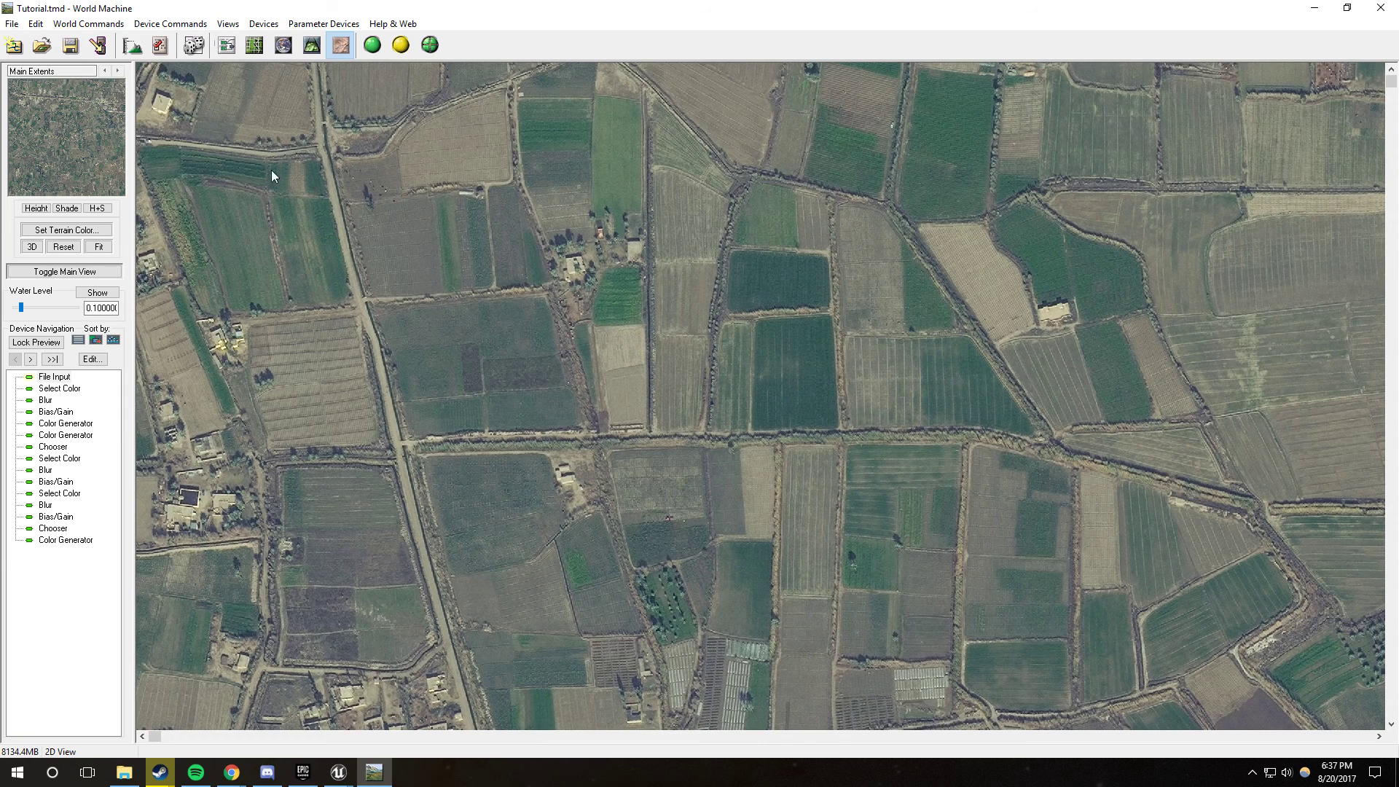
# Step: Return to the device workview and make the bottom Select Color select by hue, with target 0.45313
pyautogui.click(226, 45)
pyautogui.doubleClick(642, 521)
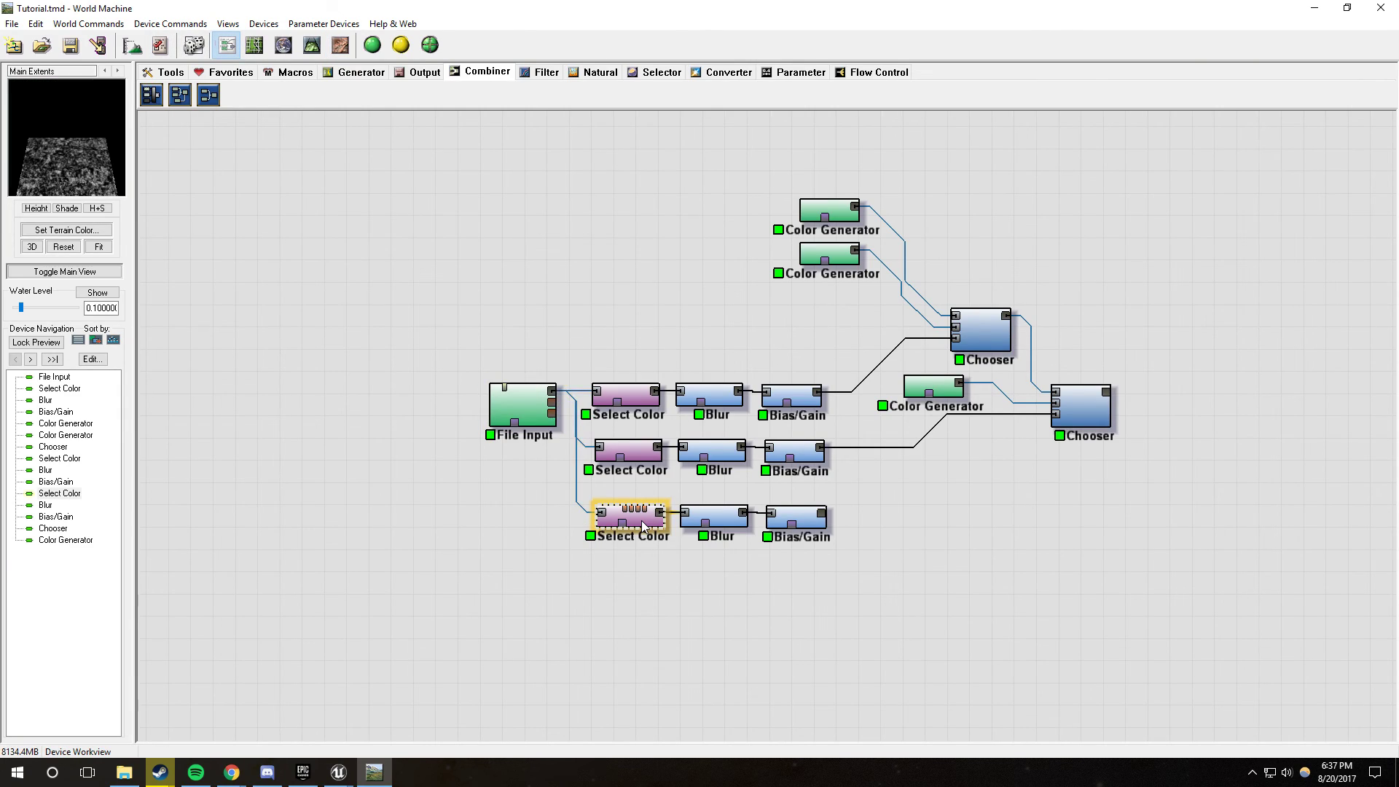
pyautogui.click(674, 389)
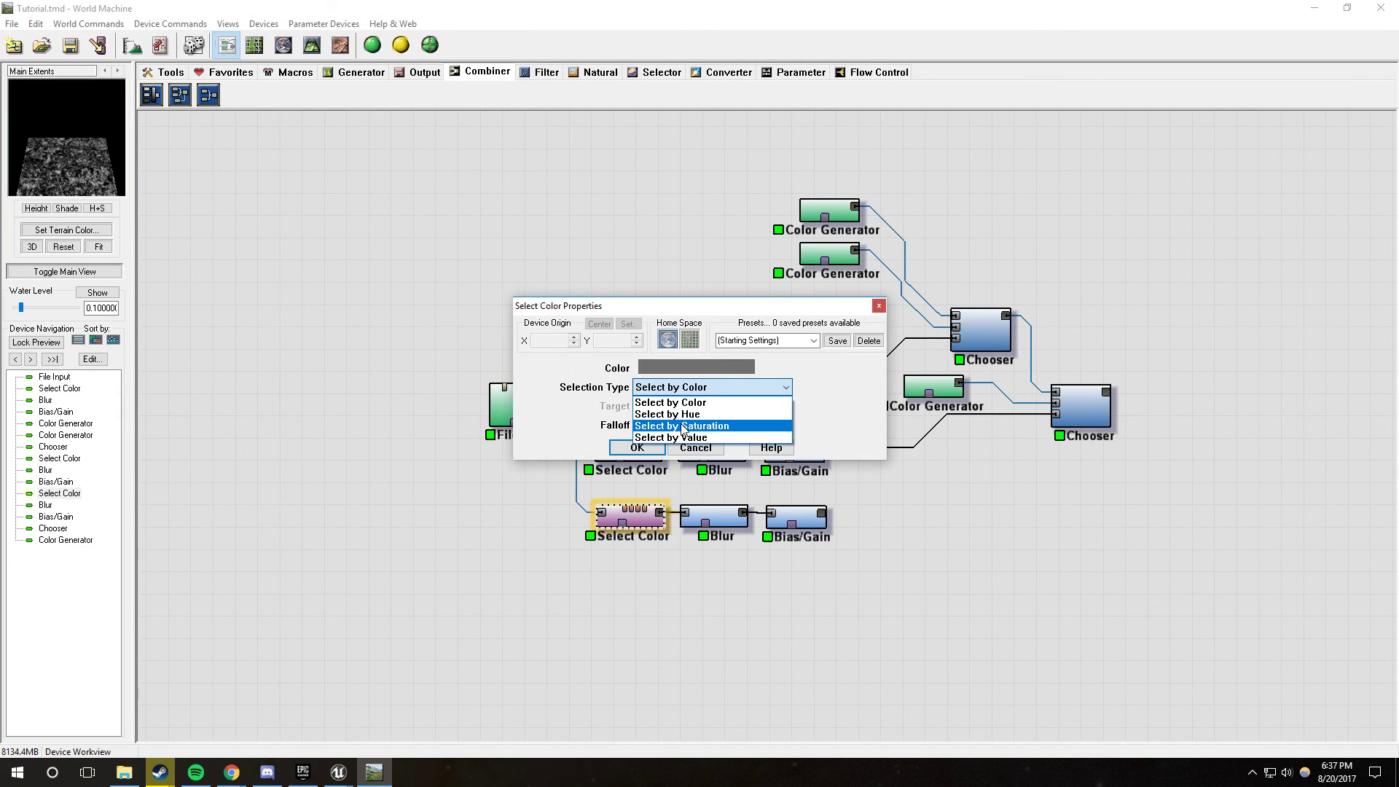
pyautogui.click(682, 415)
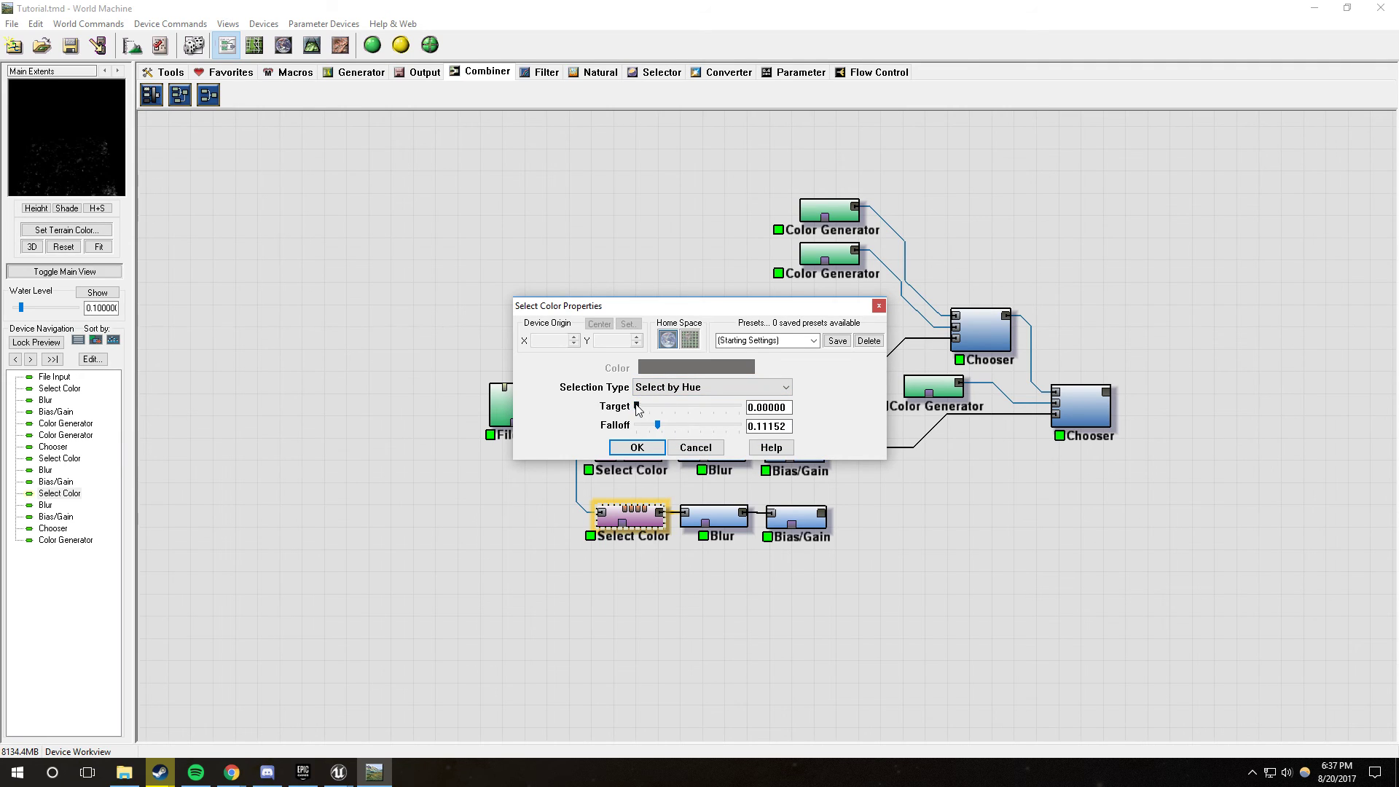
pyautogui.moveTo(636, 411); pyautogui.dragTo(683, 408)
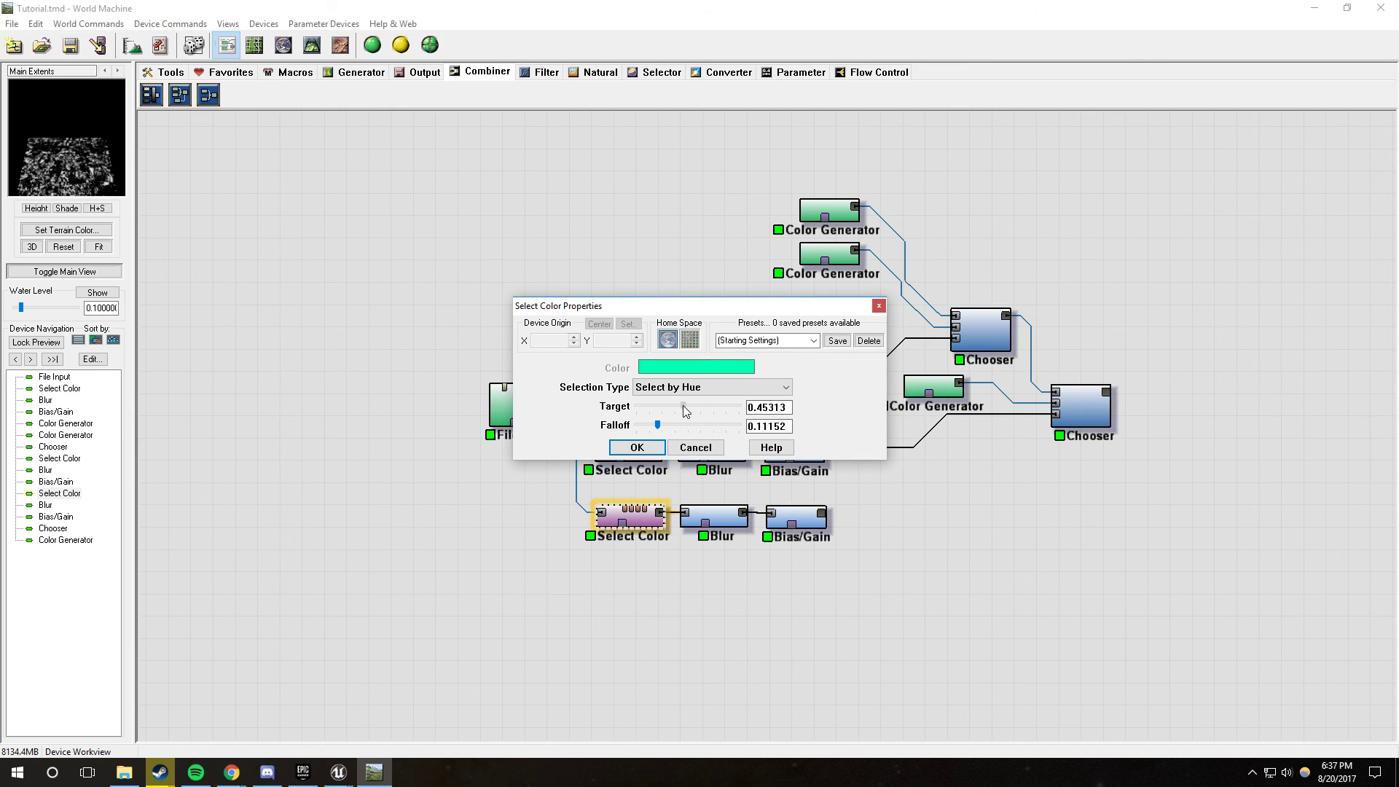
pyautogui.click(623, 446)
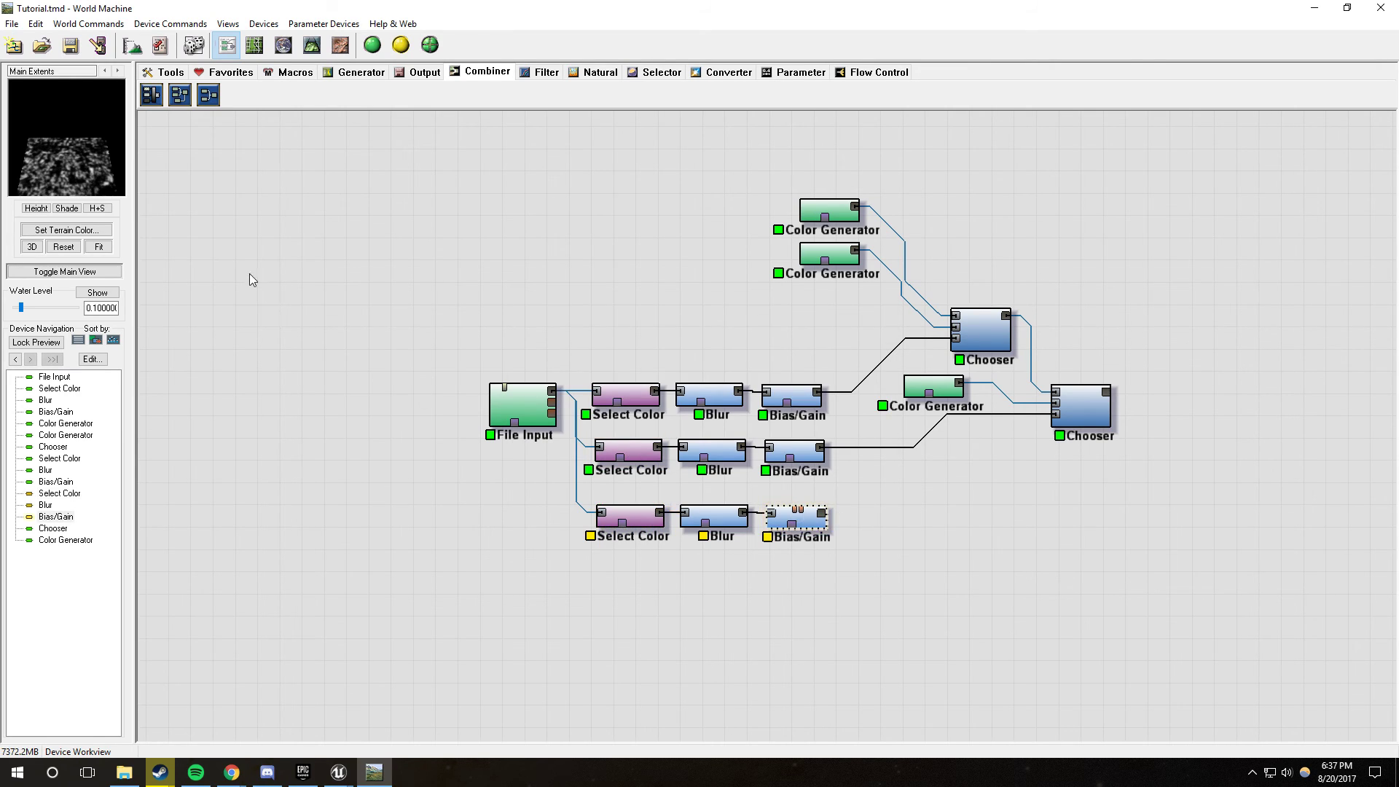
# Step: Add a third Chooser below the second one and connect the second Chooser's output to its first input
pyautogui.moveTo(731, 510); pyautogui.dragTo(415, 510, button='right')
pyautogui.click(180, 95)
pyautogui.click(854, 497)
pyautogui.moveTo(791, 392); pyautogui.dragTo(858, 502)
# Step: Duplicate the second Chooser's Color Generator, connect the copy to the third Chooser's second input, and wire the bottom Bias/Gain into its third input
pyautogui.click(620, 392)
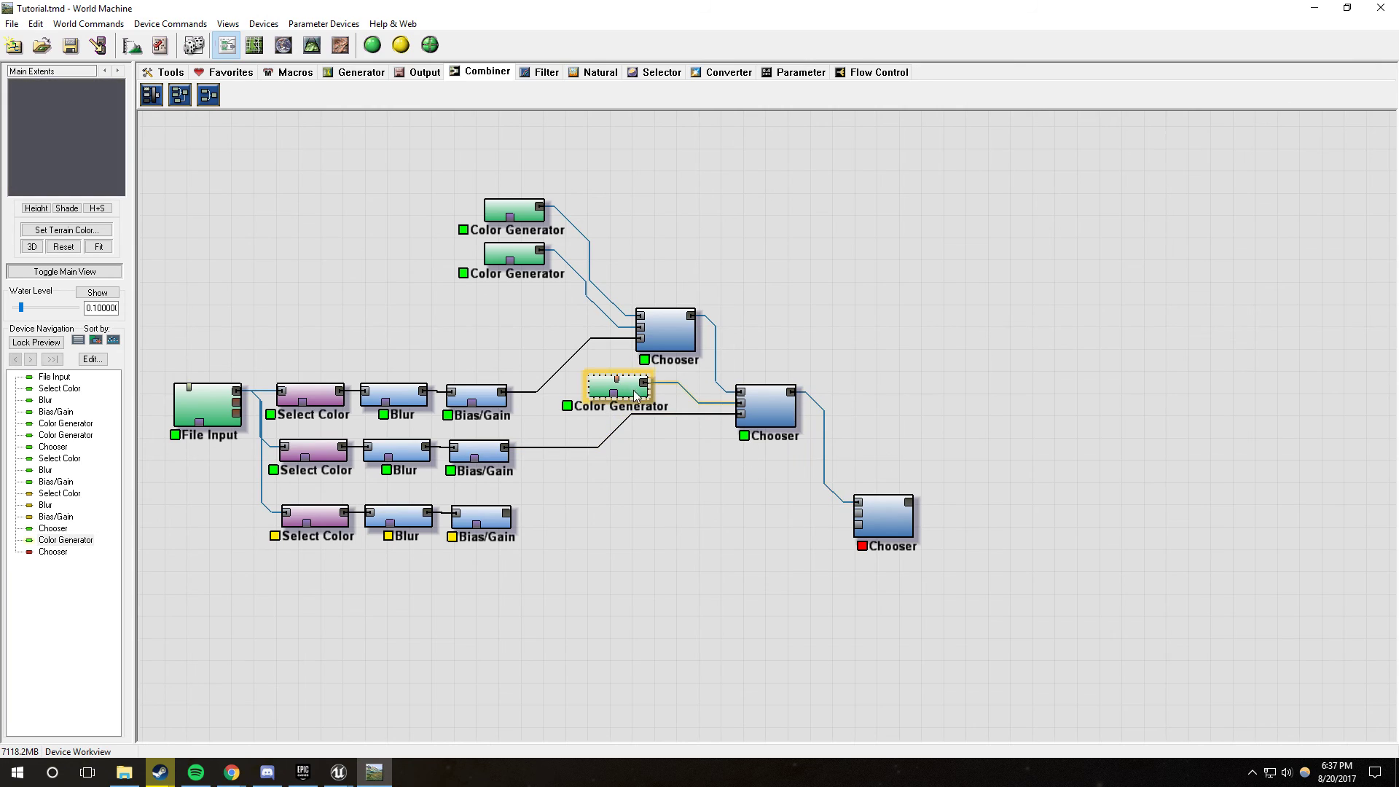
pyautogui.hotkey('ctrl', 'c')
pyautogui.hotkey('ctrl', 'v')
pyautogui.moveTo(631, 402); pyautogui.dragTo(522, 513)
pyautogui.click(674, 484)
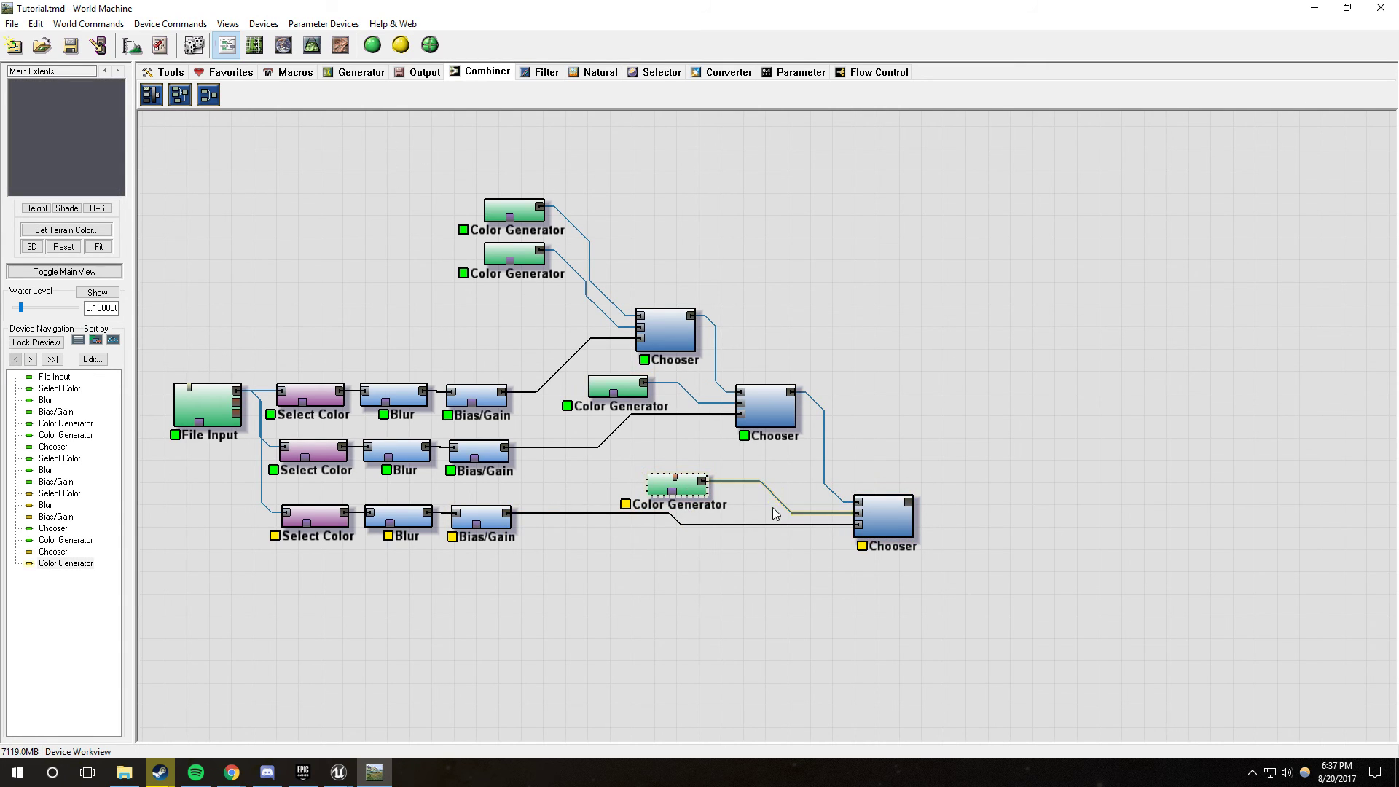
pyautogui.click(340, 45)
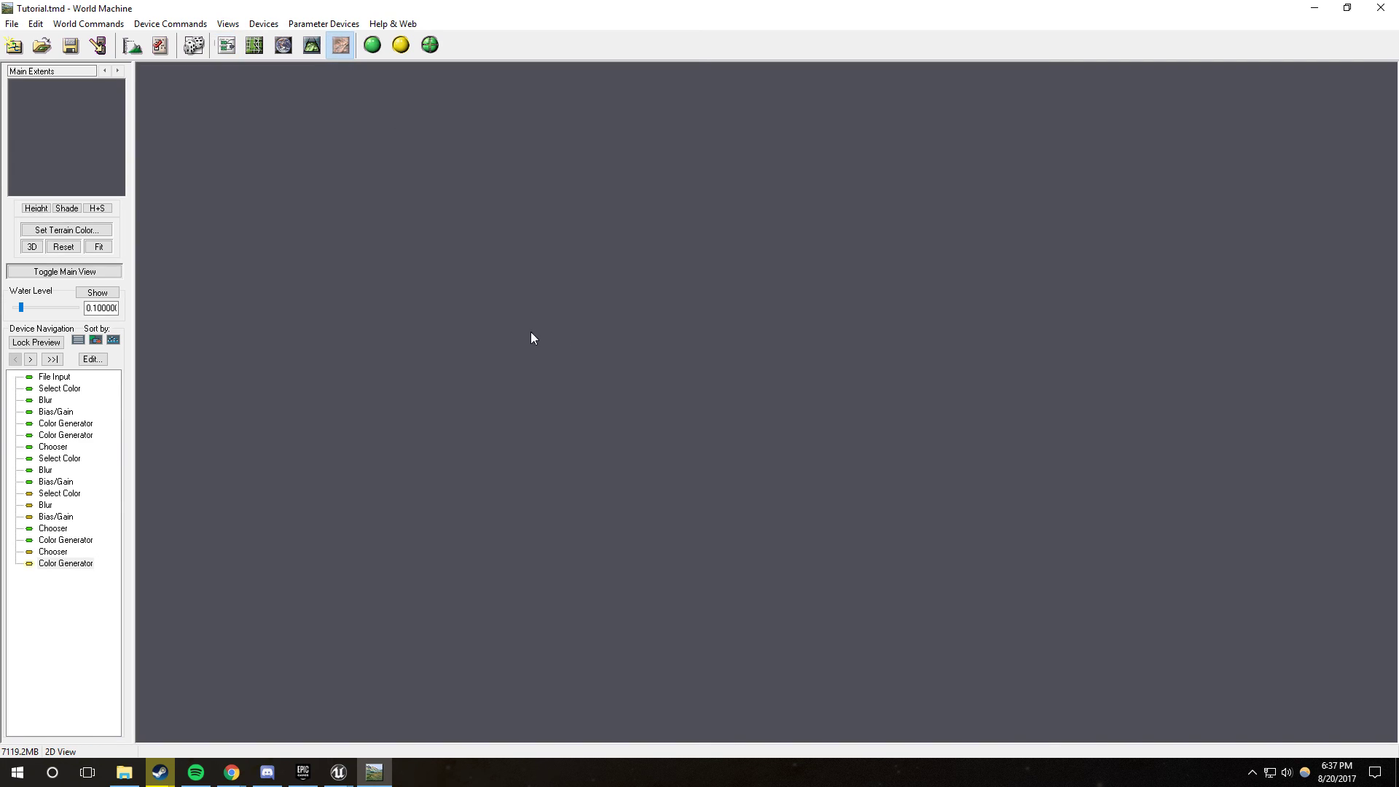
pyautogui.click(228, 47)
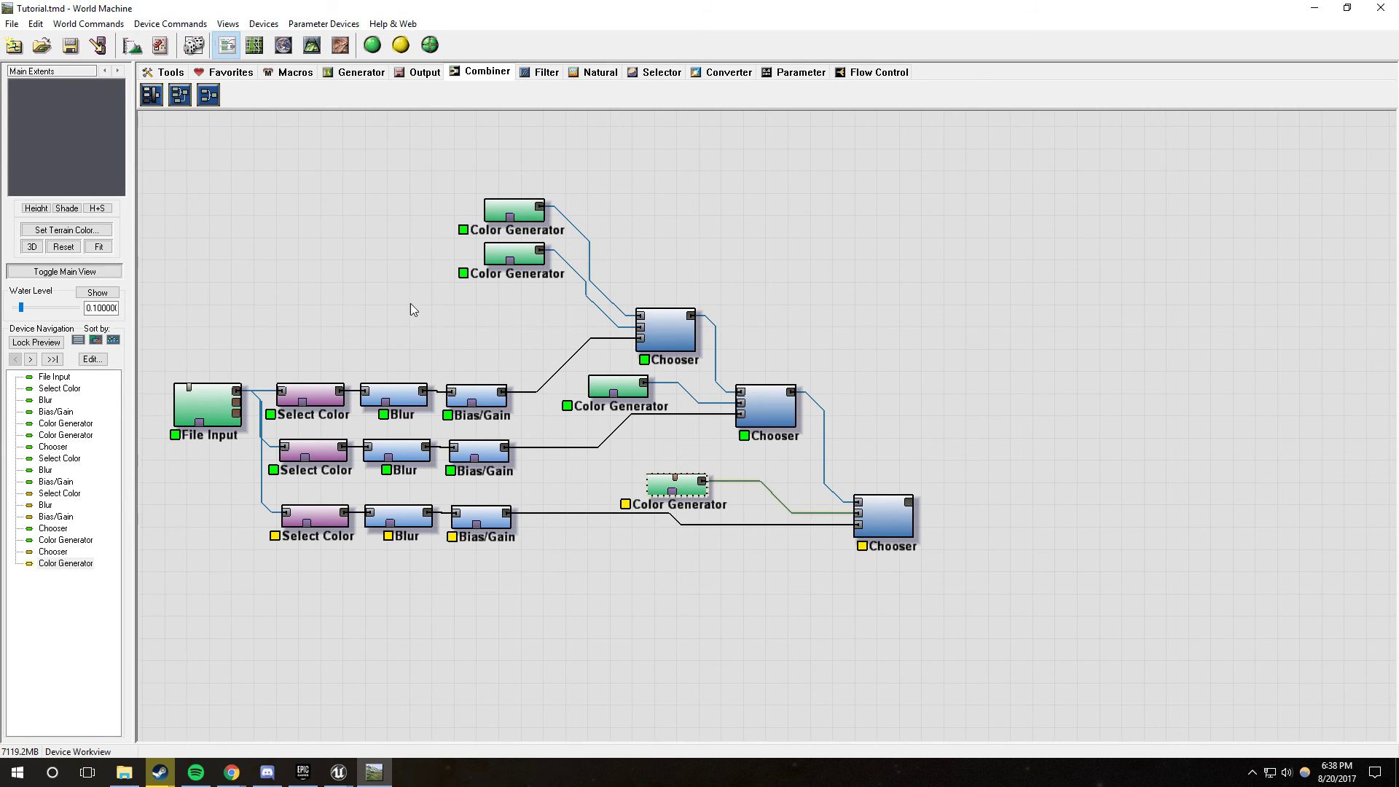
# Step: Show the File Input's satellite image in 2D and sample the colour of a dark green field with the colour picker
pyautogui.click(207, 405)
pyautogui.click(340, 45)
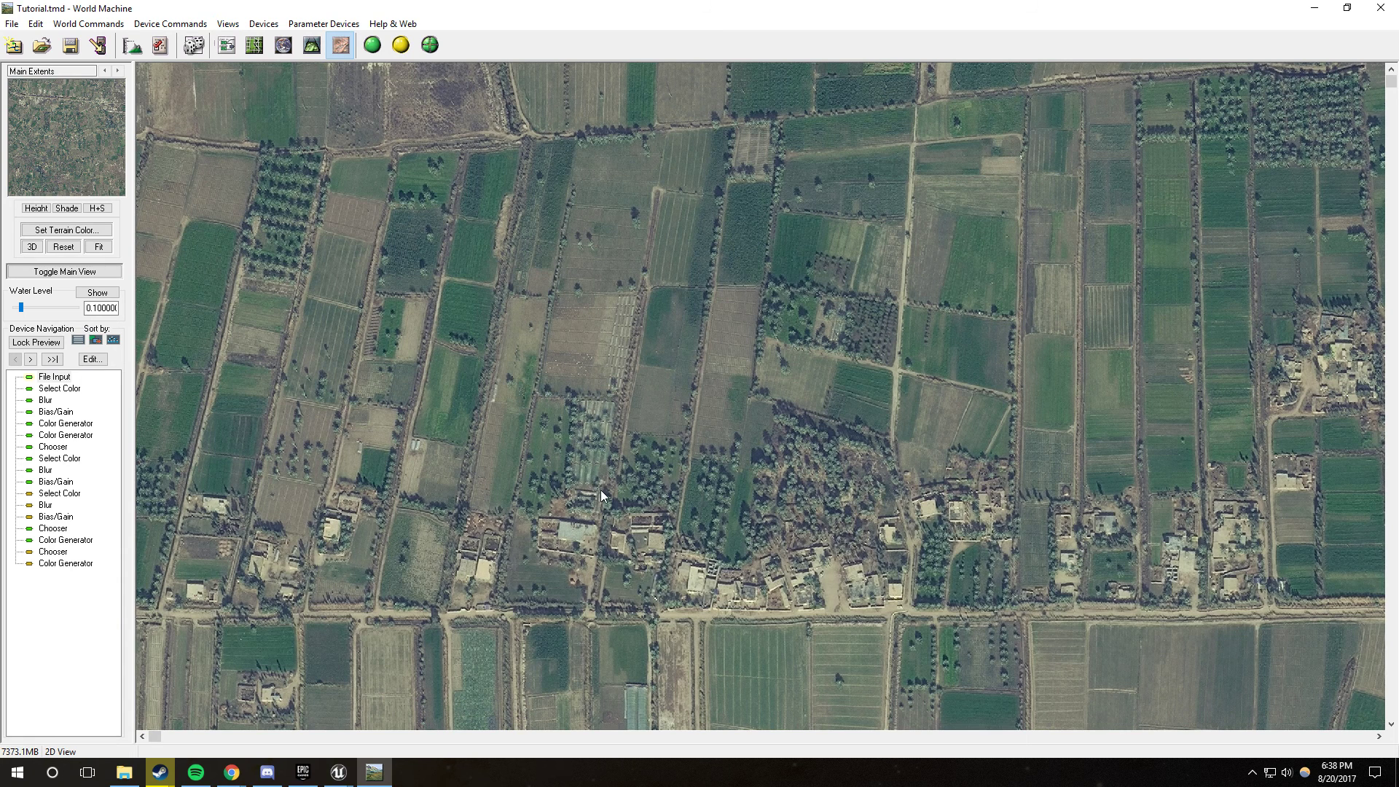
pyautogui.click(1252, 772)
pyautogui.click(1225, 744)
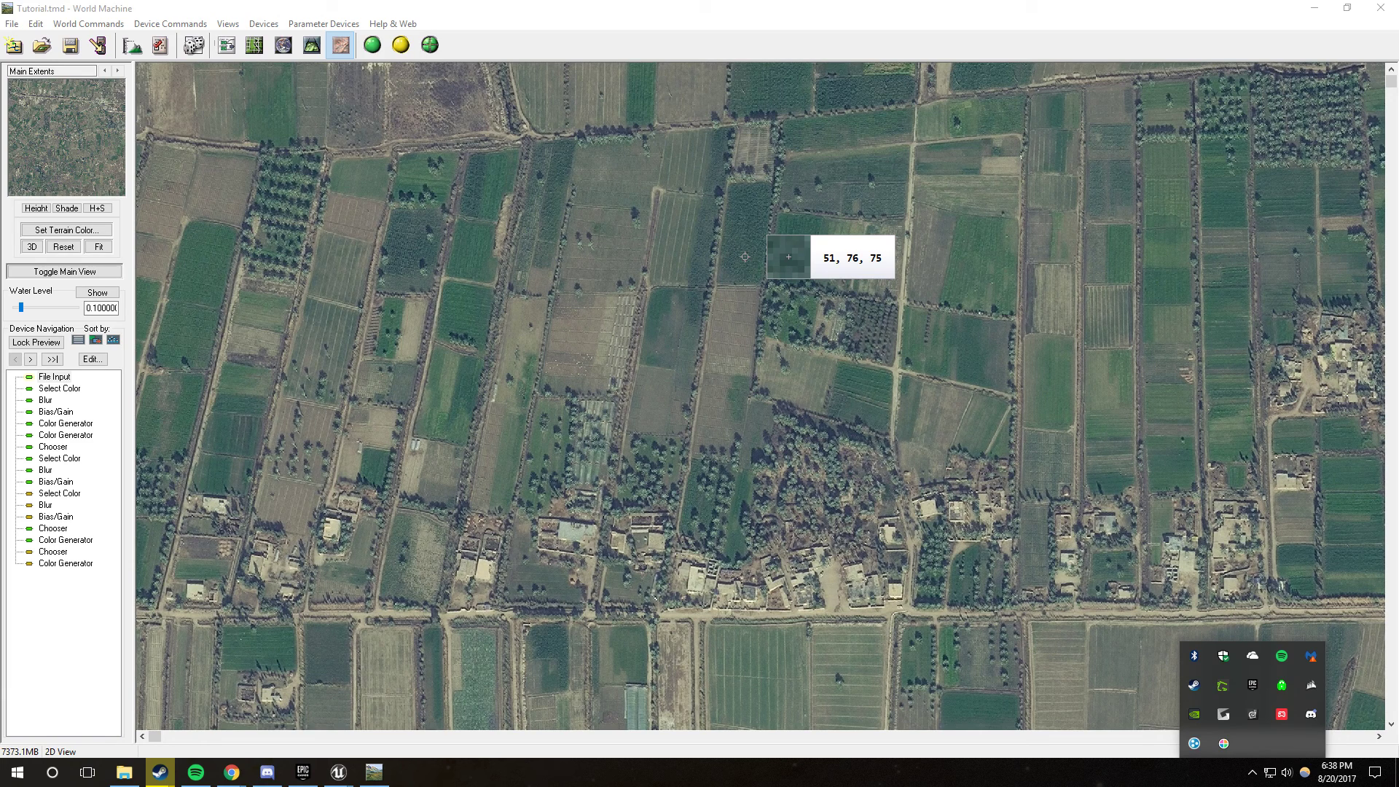
pyautogui.click(745, 257)
# Step: Return to the device workview and set the third Chooser's Color Generator to RGB 51, 76, 76
pyautogui.click(227, 45)
pyautogui.doubleClick(676, 485)
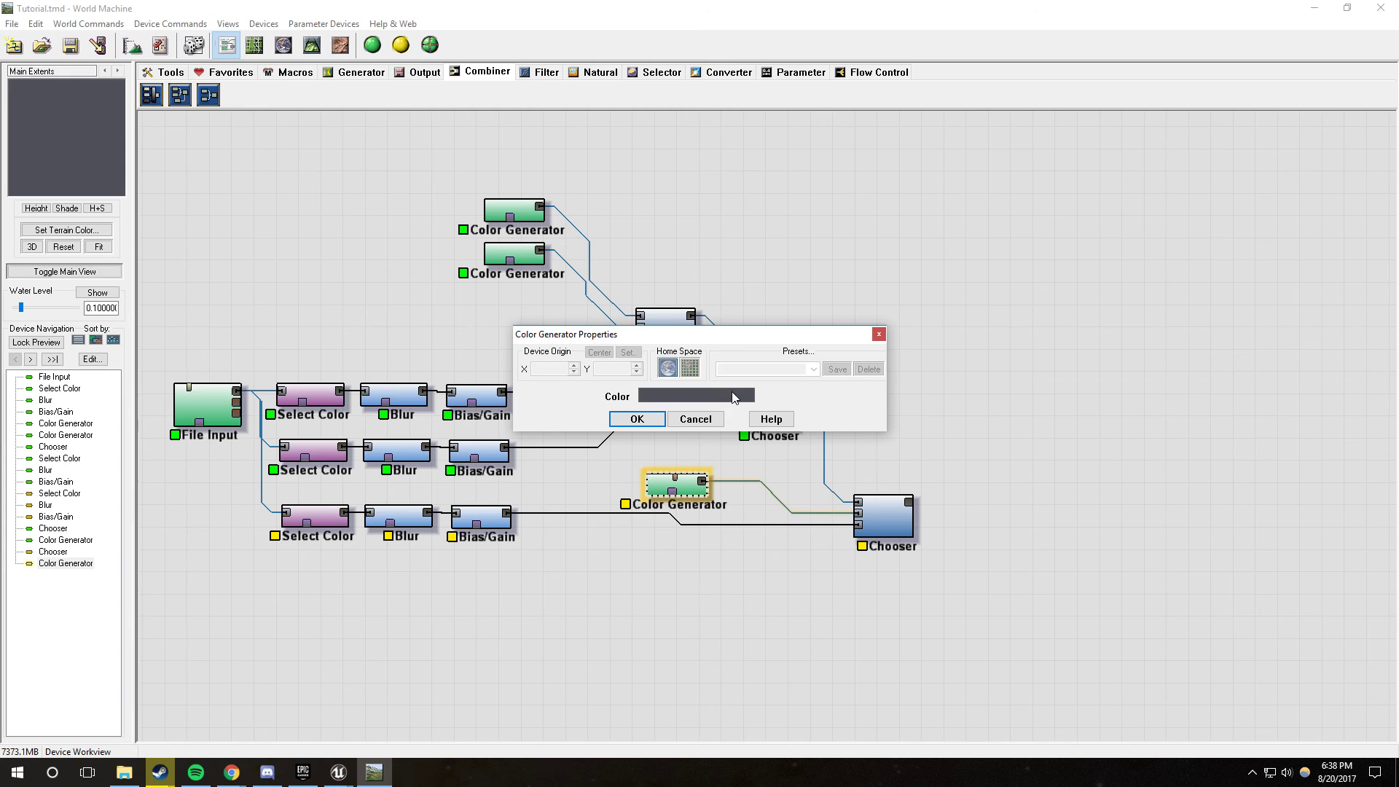
pyautogui.click(733, 398)
pyautogui.moveTo(843, 433); pyautogui.dragTo(797, 431)
pyautogui.write('51')
pyautogui.press('Tab')
pyautogui.write('76')
pyautogui.press('Tab')
pyautogui.write('76')
pyautogui.click(565, 483)
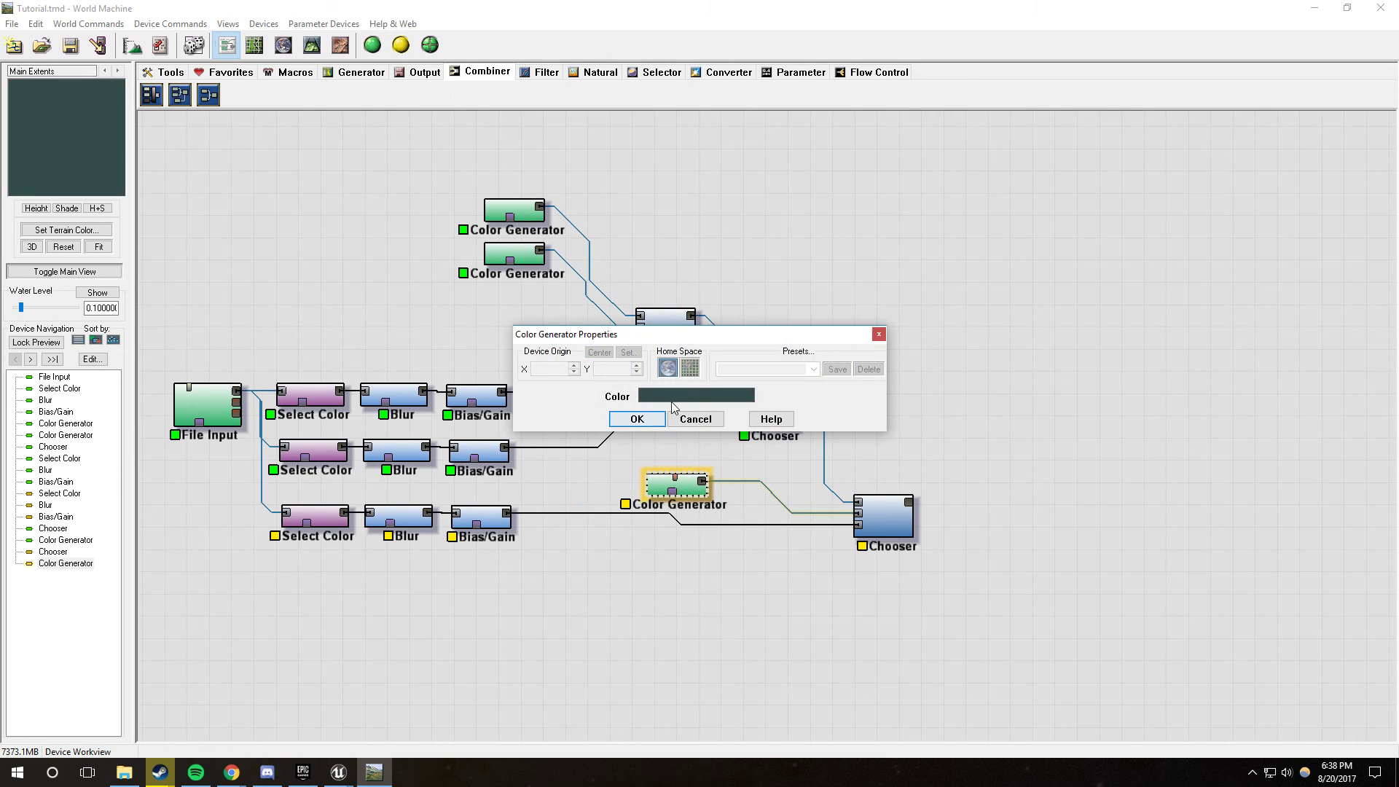
pyautogui.click(635, 419)
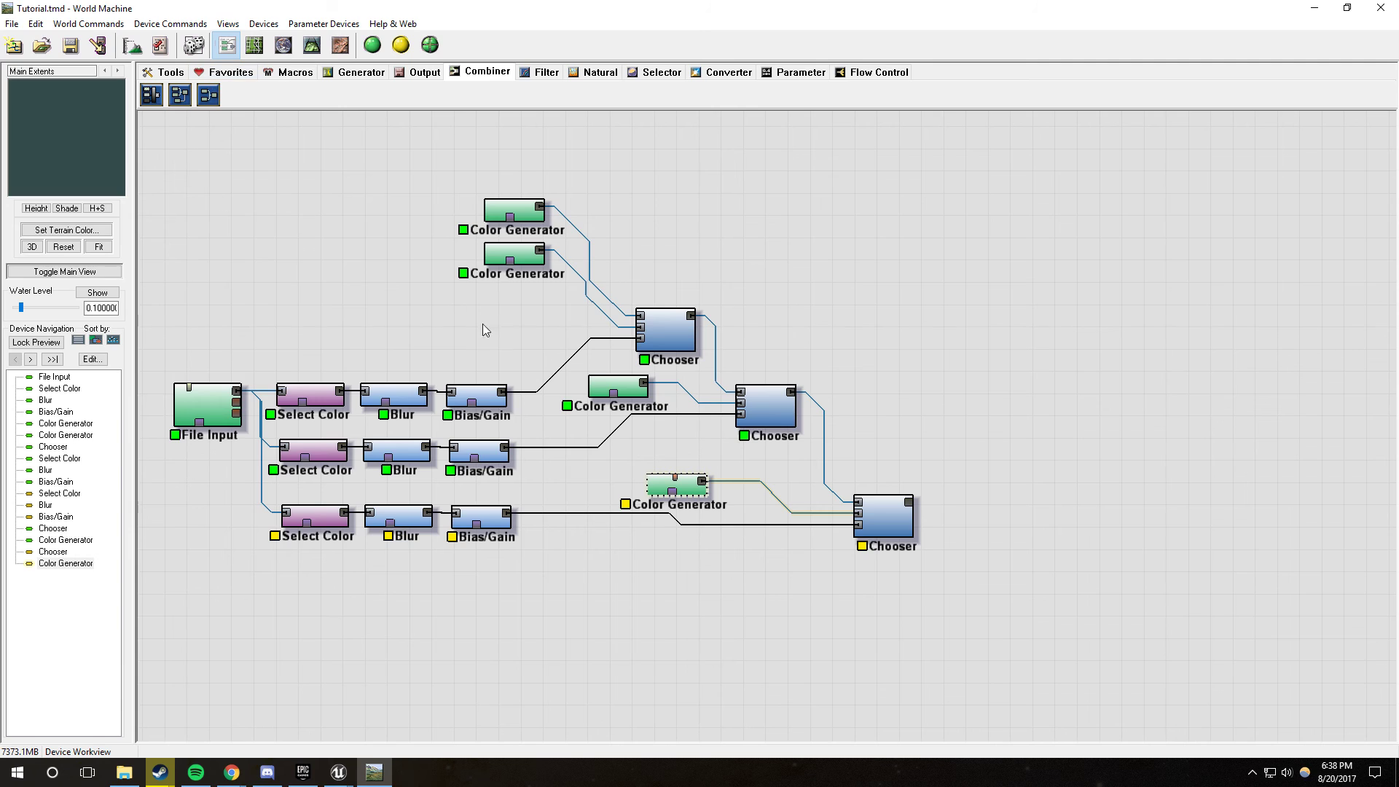
# Step: Build the world with the third Chooser selected and examine its whole blended colour map in 2D
pyautogui.moveTo(810, 562); pyautogui.dragTo(916, 563, button='right')
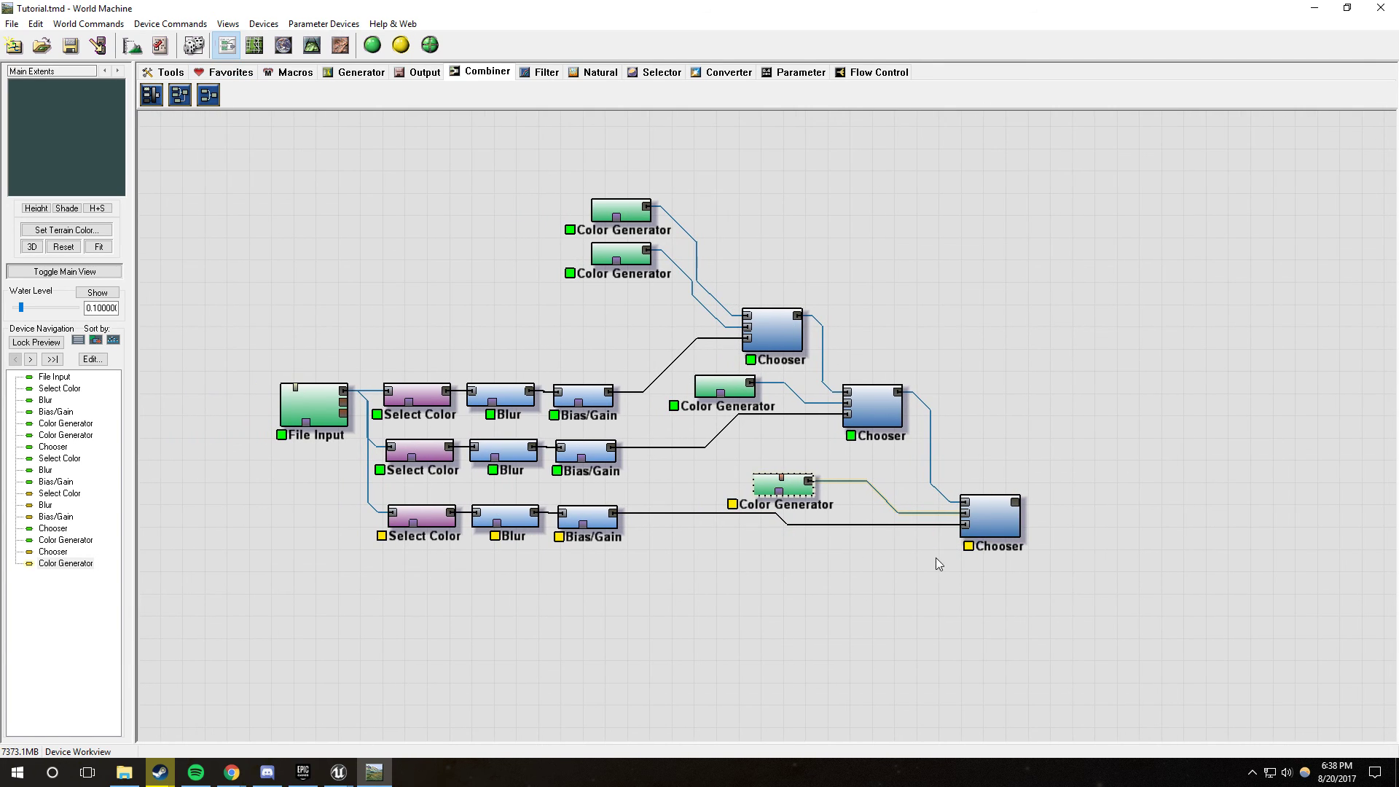
pyautogui.click(991, 519)
pyautogui.click(340, 45)
pyautogui.click(372, 46)
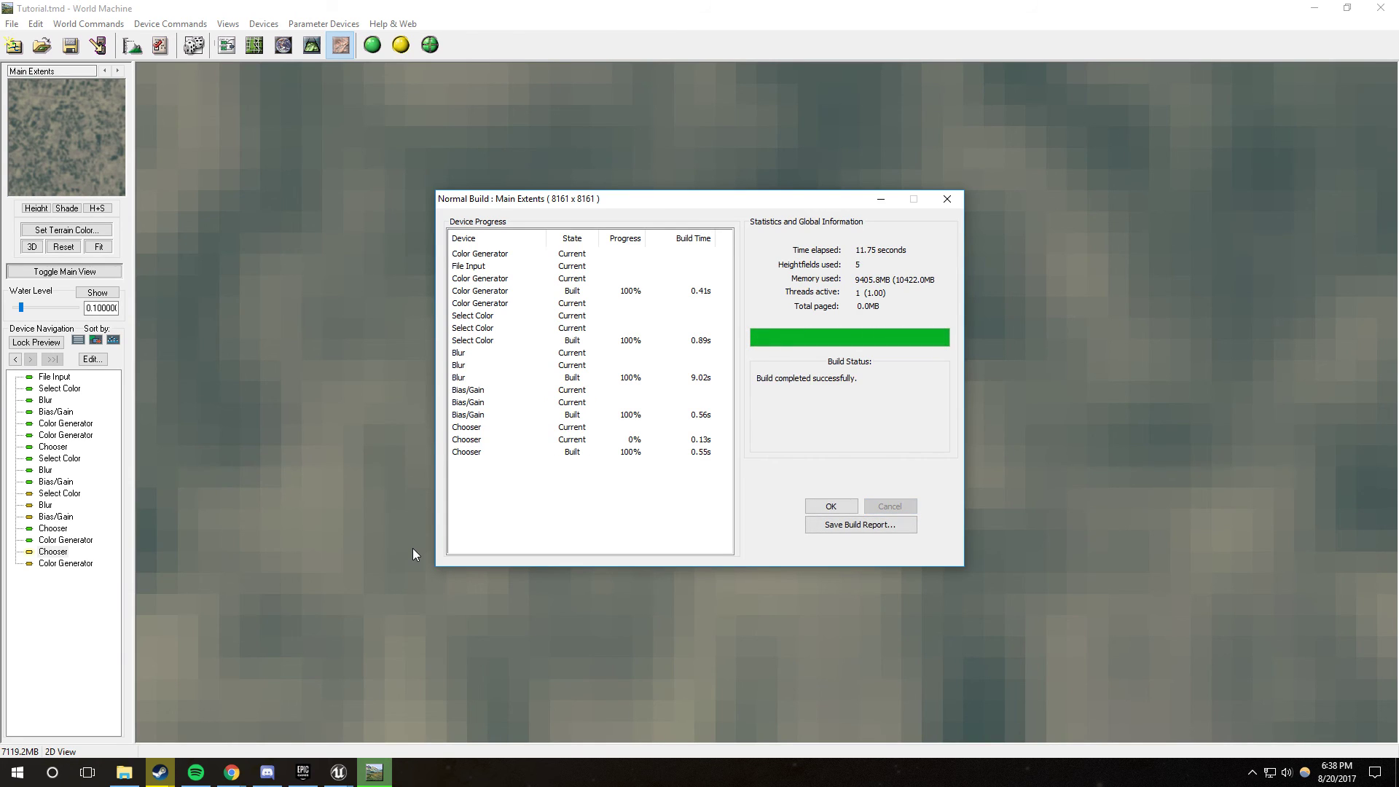
pyautogui.click(817, 511)
pyautogui.scroll(-5, 581, 426)
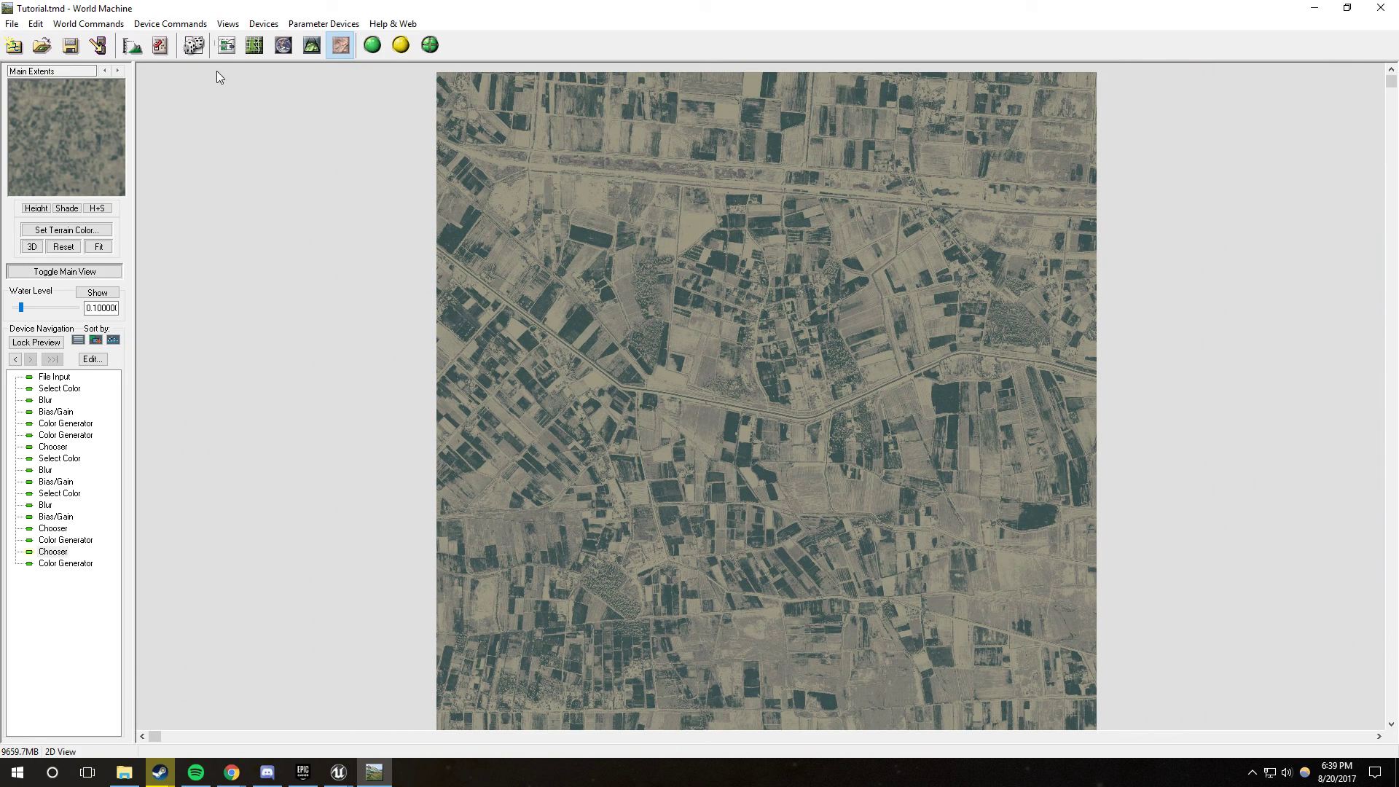
pyautogui.click(226, 45)
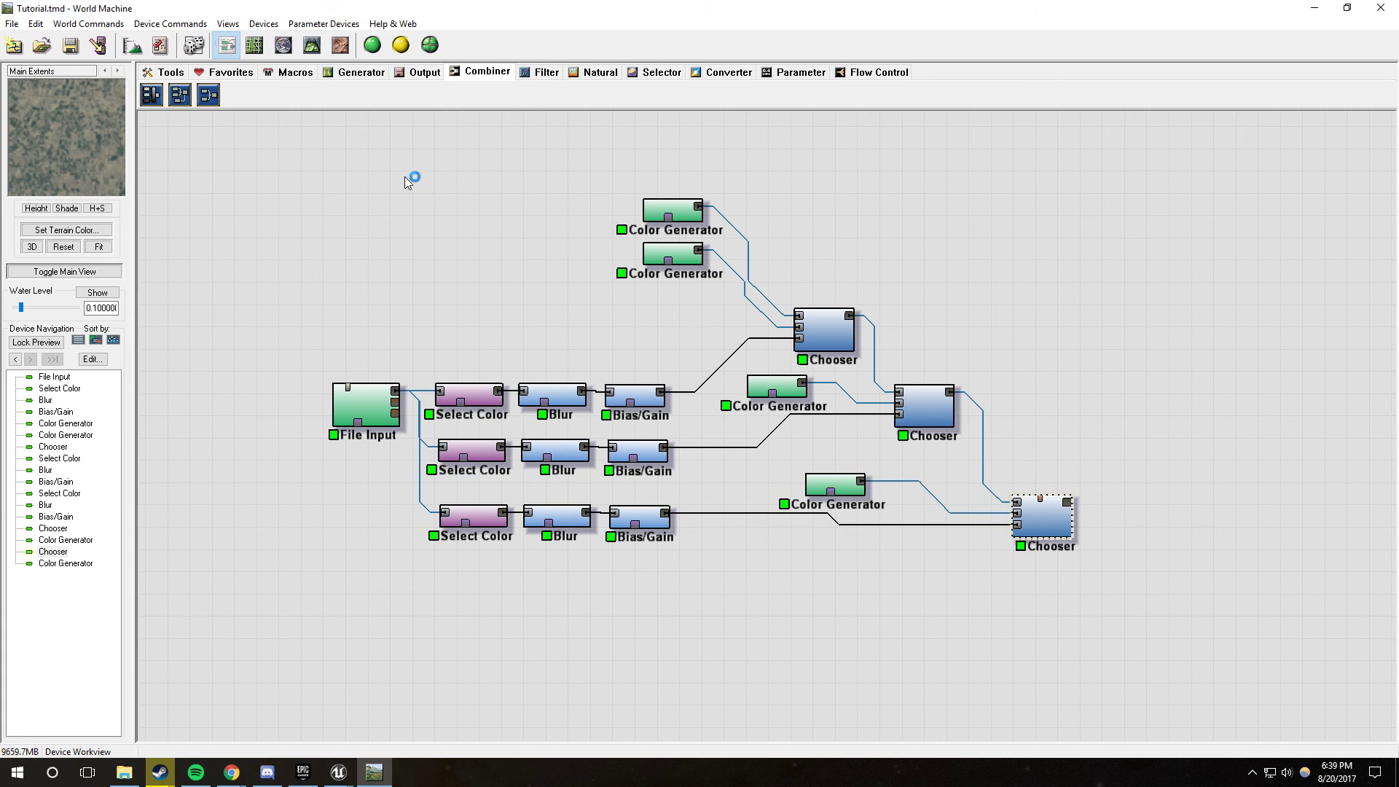
pyautogui.click(340, 49)
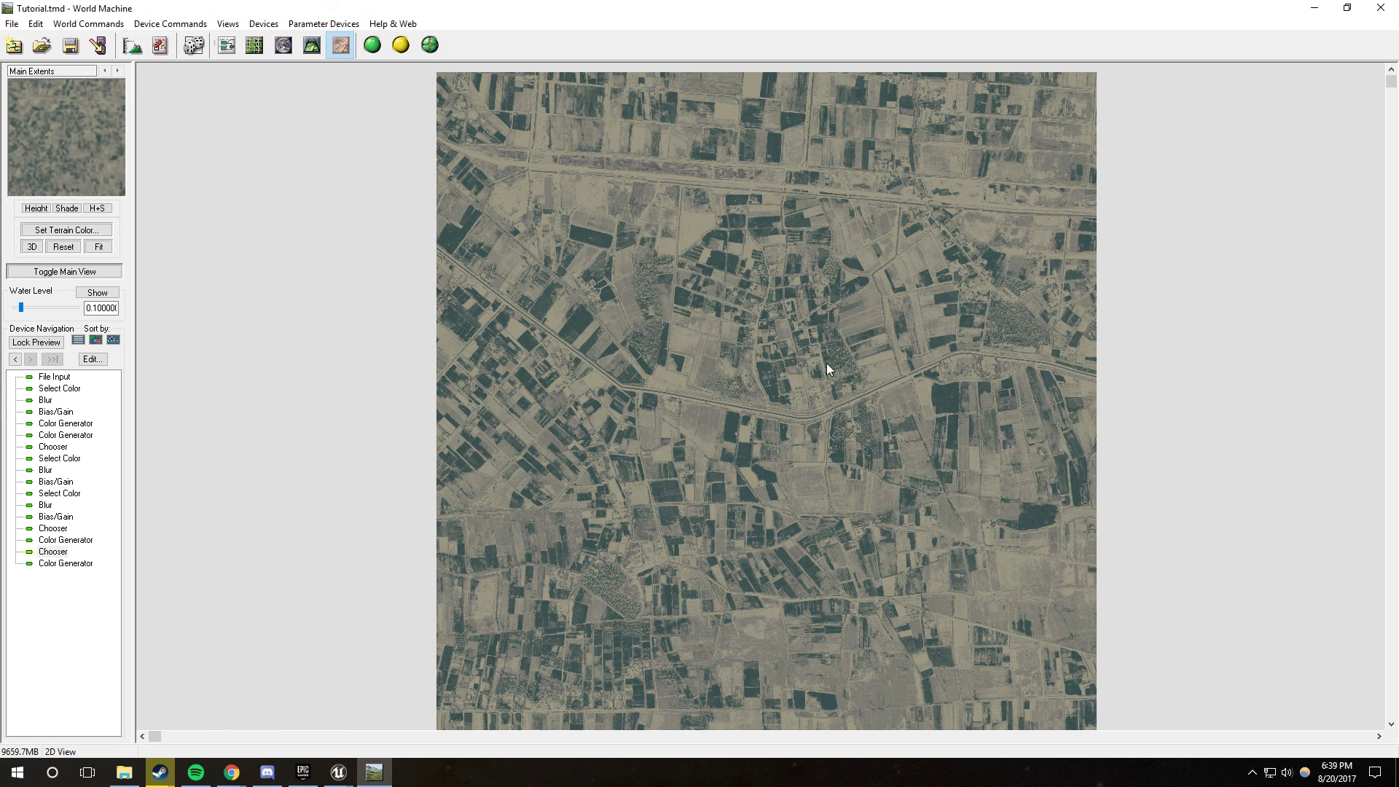
# Step: Return to the device workview and add three Height Outputs stacked below the mask chains
pyautogui.click(226, 46)
pyautogui.moveTo(663, 577); pyautogui.dragTo(900, 360, button='right')
pyautogui.click(437, 80)
pyautogui.moveTo(693, 476); pyautogui.dragTo(762, 639, button='right')
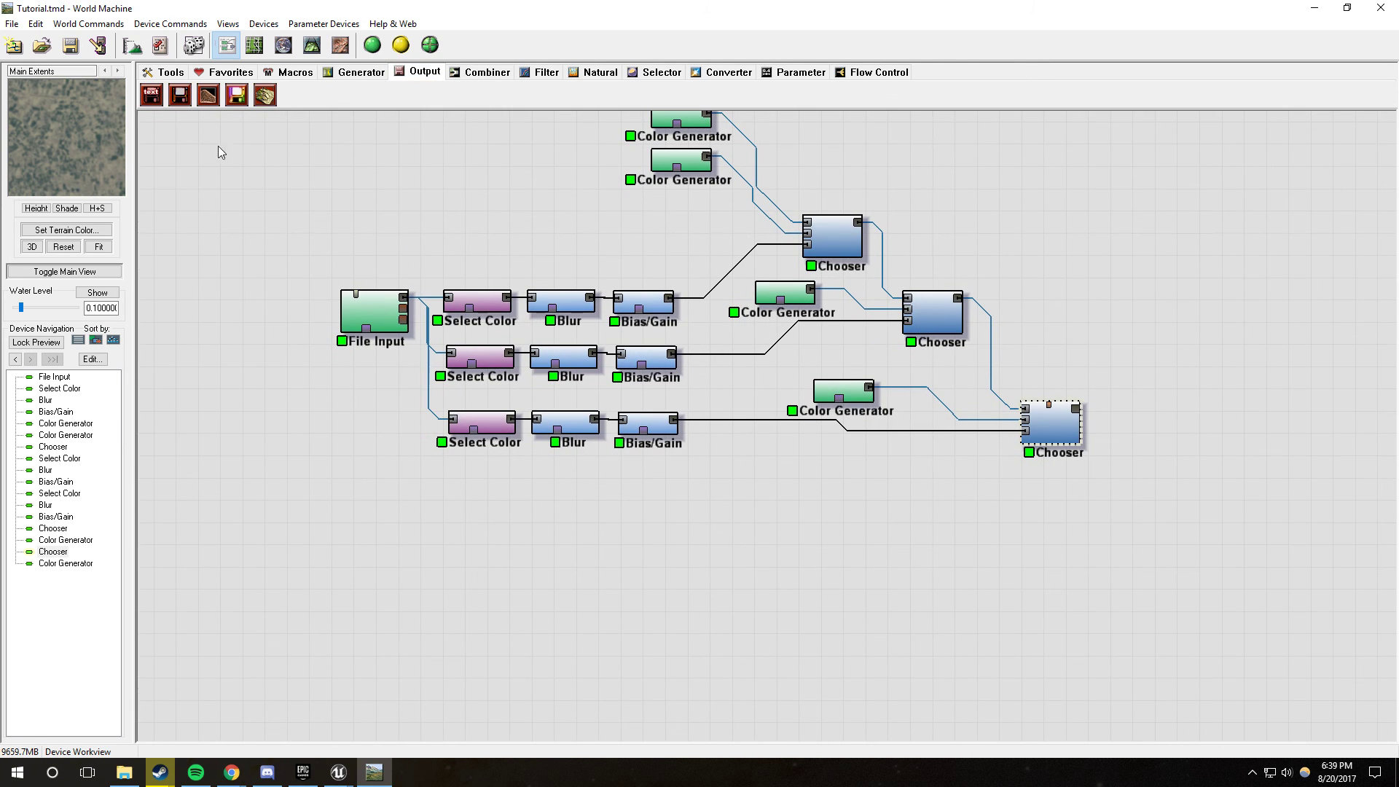
pyautogui.click(180, 95)
pyautogui.click(766, 459)
pyautogui.click(761, 514)
pyautogui.click(780, 610)
# Step: Connect each of the three Bias/Gain outputs to its own Height Output, in order
pyautogui.moveTo(668, 298); pyautogui.dragTo(741, 450)
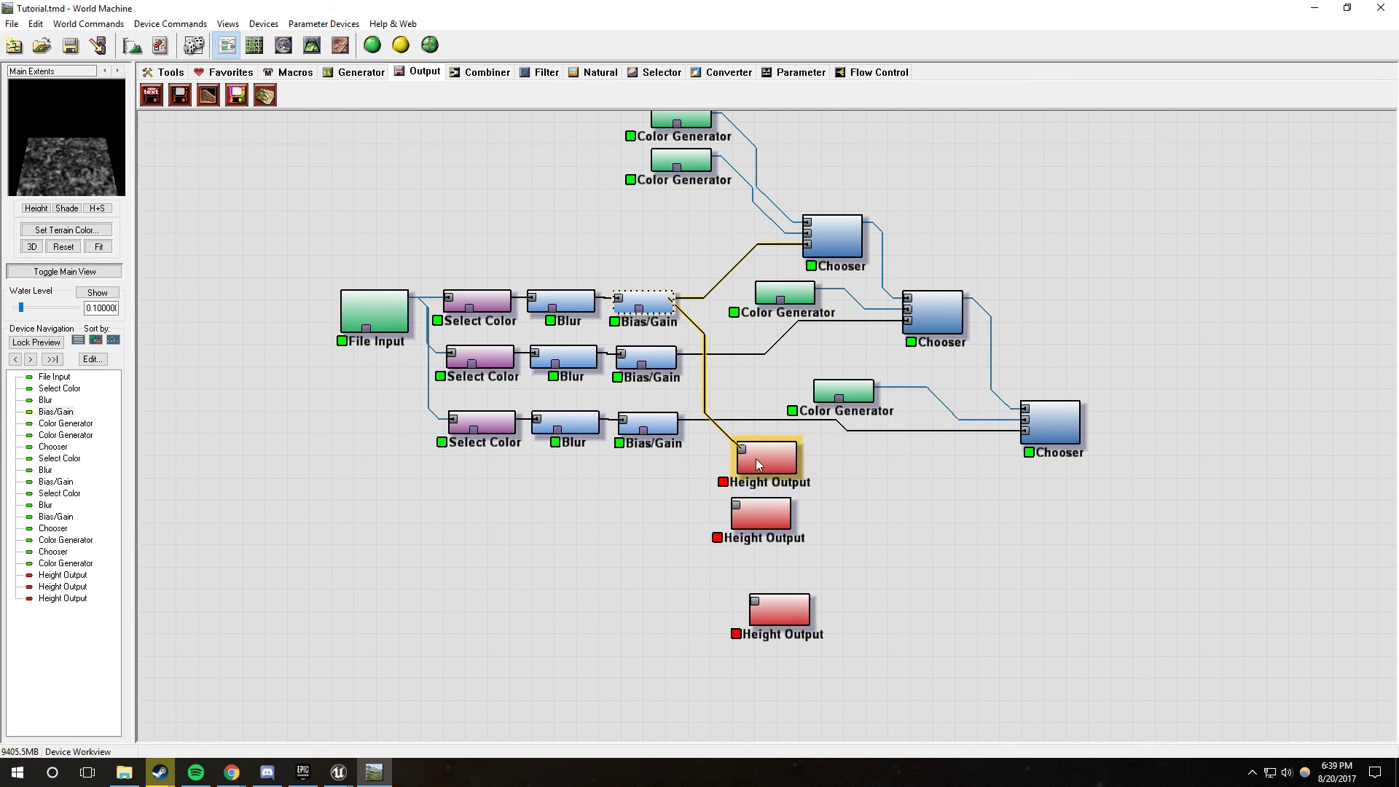
pyautogui.moveTo(671, 354); pyautogui.dragTo(737, 510)
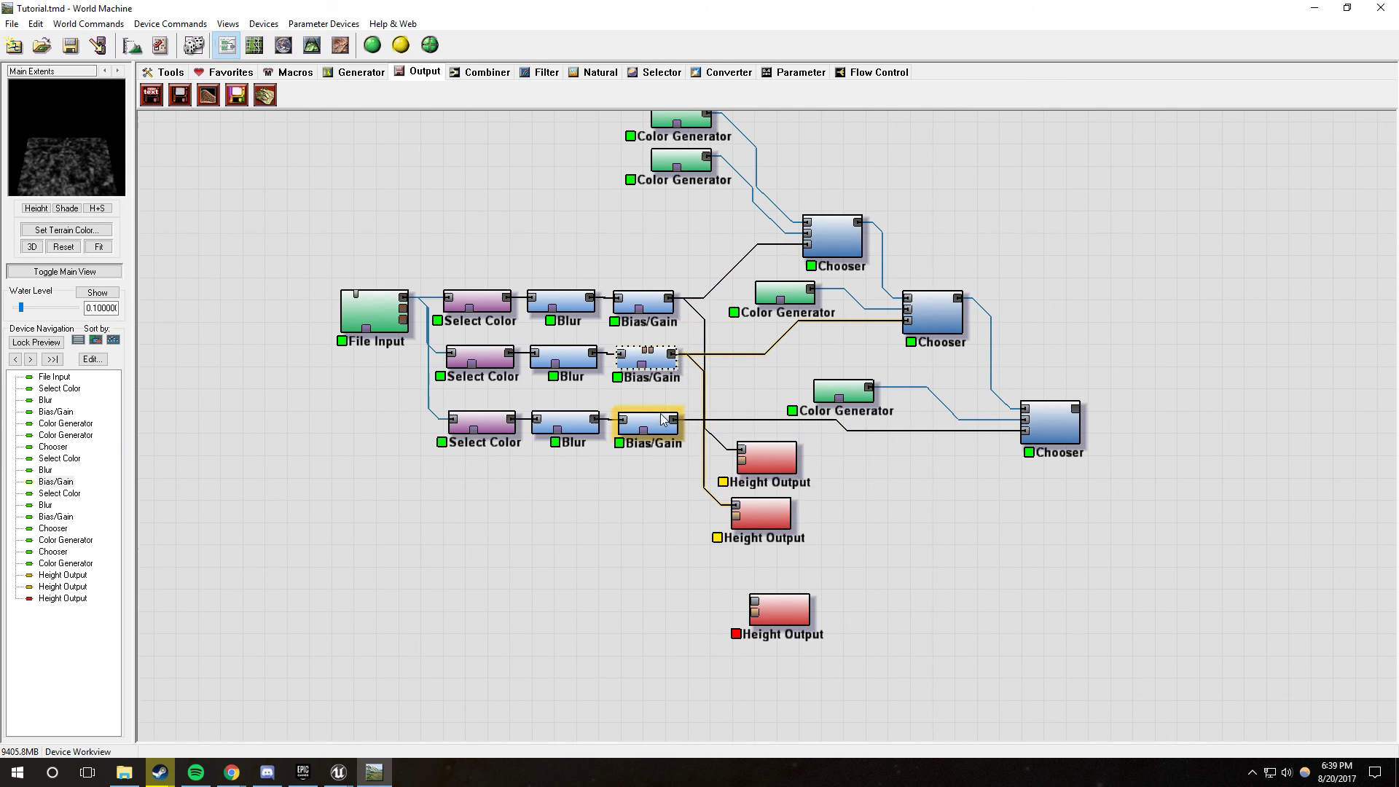
pyautogui.moveTo(673, 420); pyautogui.dragTo(757, 602)
pyautogui.doubleClick(771, 604)
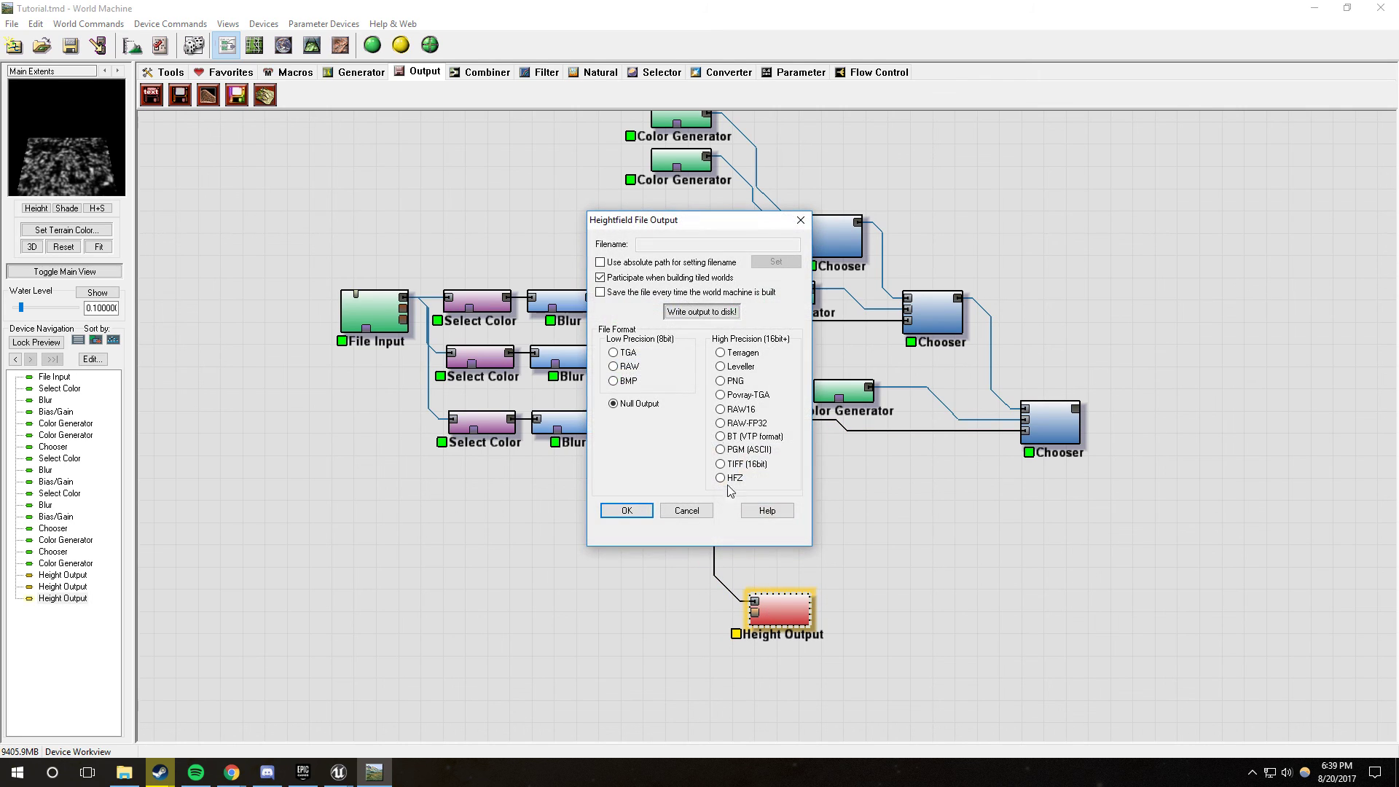
pyautogui.click(720, 382)
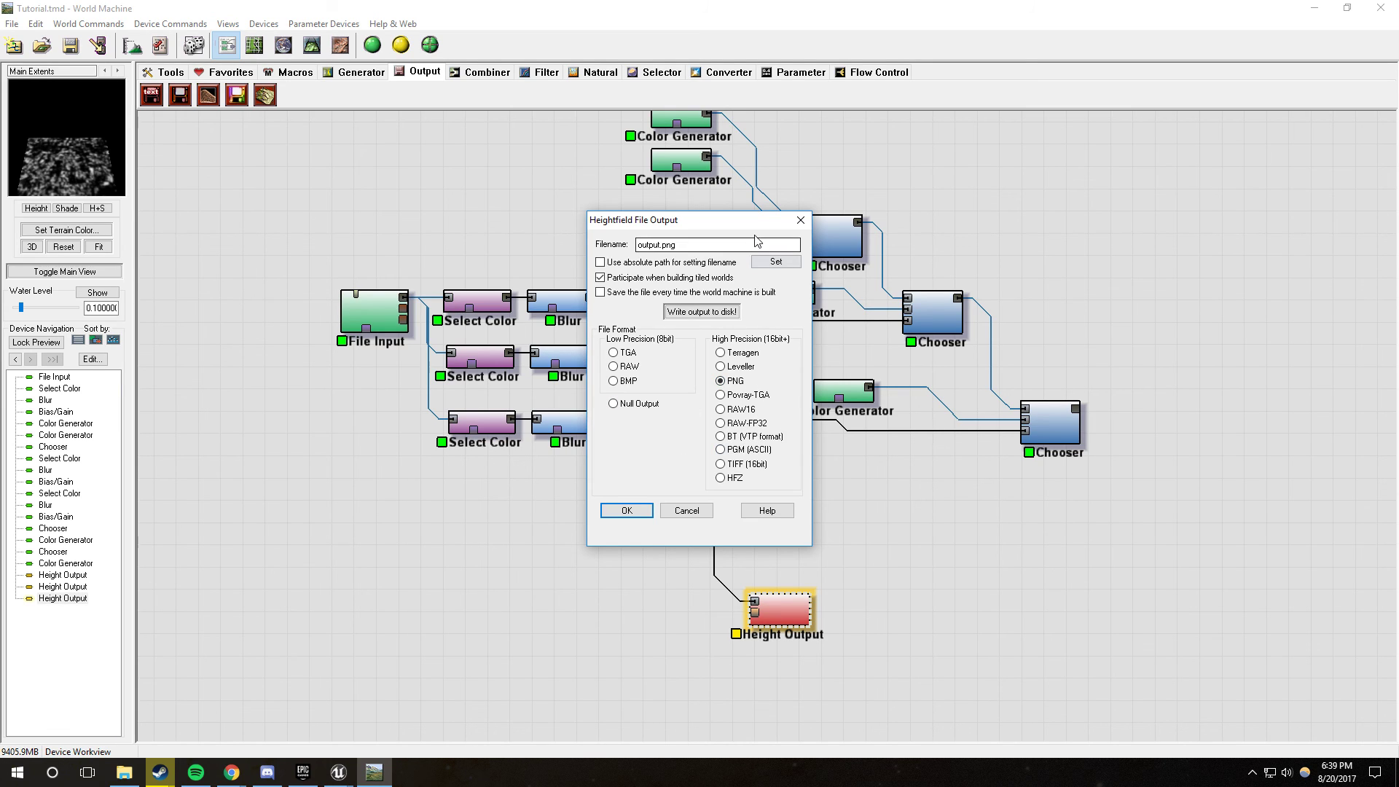
pyautogui.click(686, 511)
# Step: Switch to Unreal Editor, bring up the Landscape Paint tools for the Iraq level, and widen the viewport
pyautogui.moveTo(338, 770)
pyautogui.click(379, 709)
pyautogui.moveTo(556, 435); pyautogui.dragTo(393, 134, button='right')
pyautogui.moveTo(546, 350); pyautogui.dragTo(1321, 327, button='right')
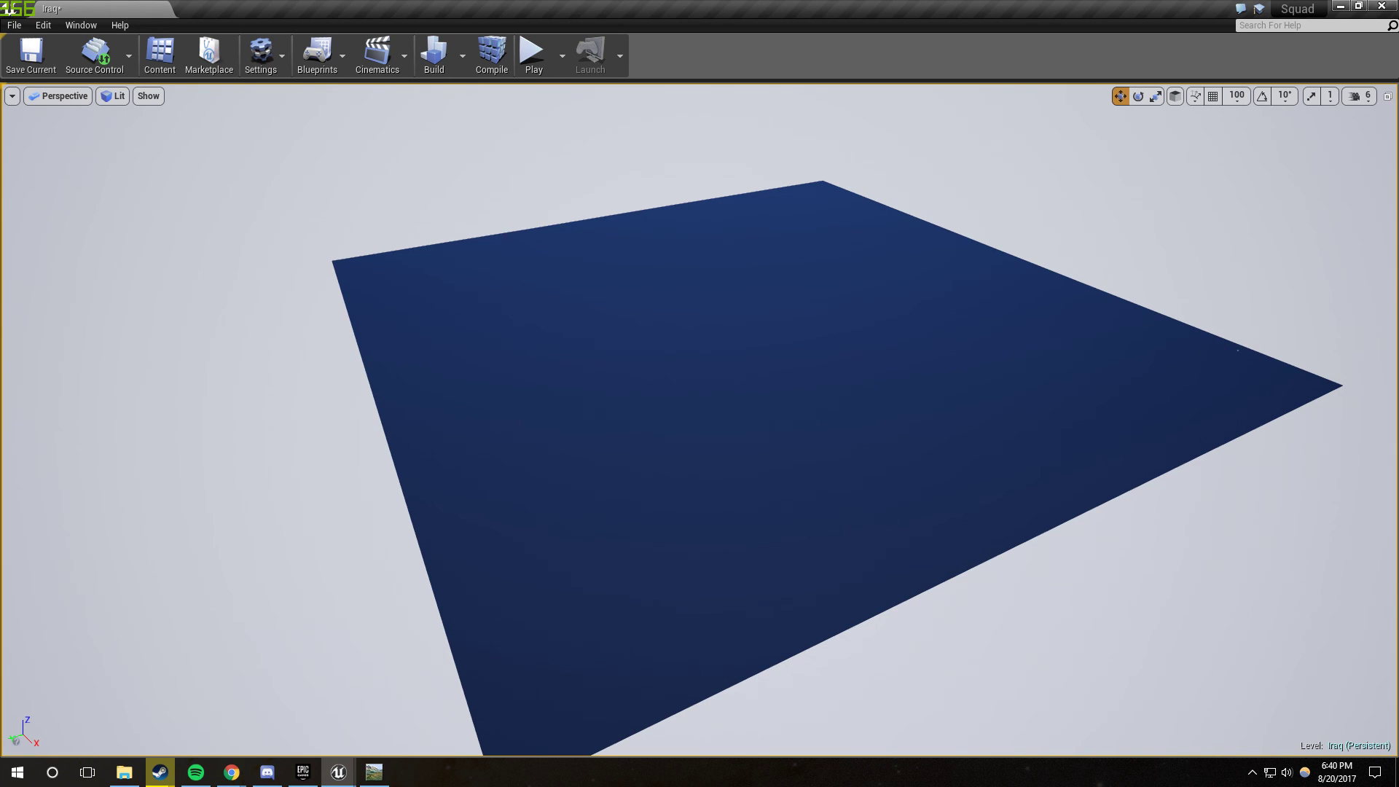
pyautogui.hotkey('shift', '3')
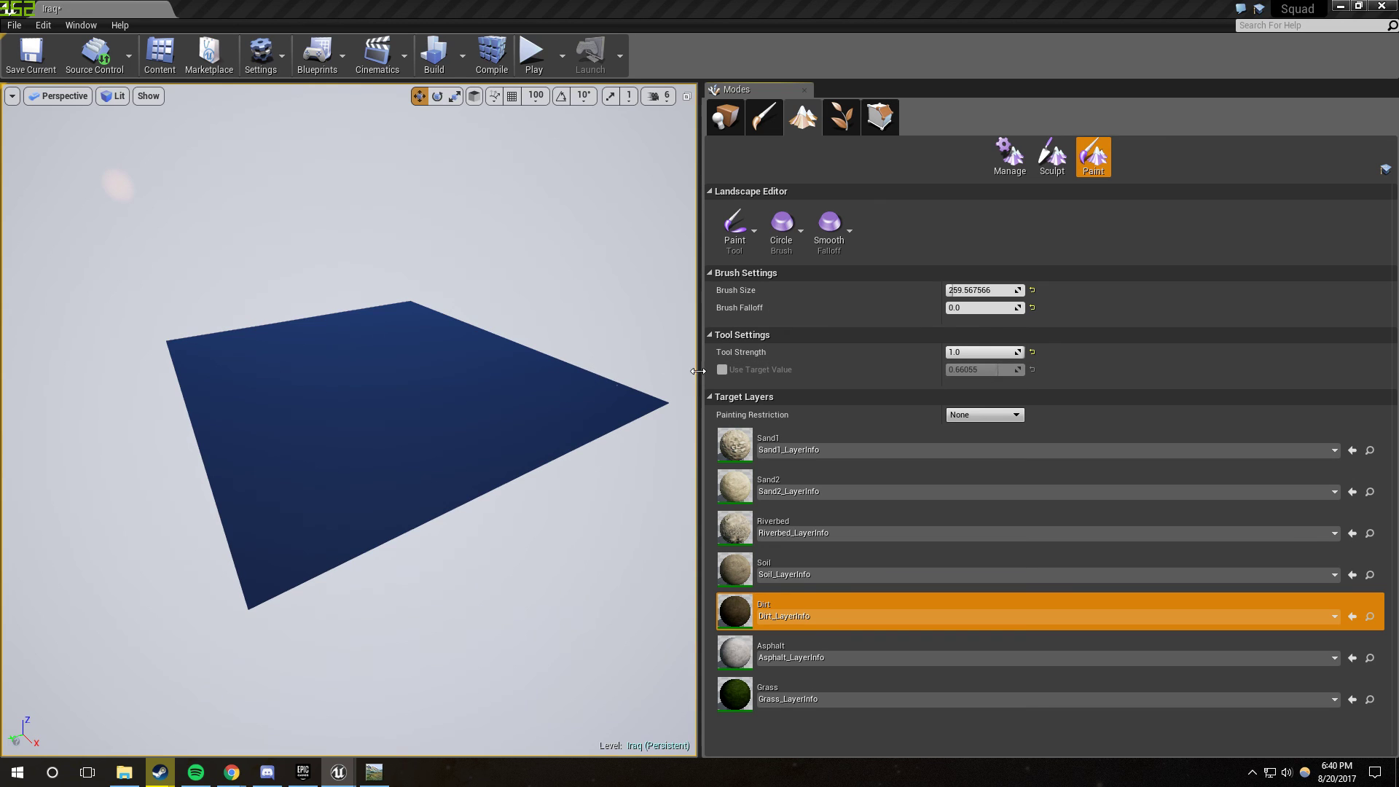
pyautogui.moveTo(698, 371); pyautogui.dragTo(890, 368)
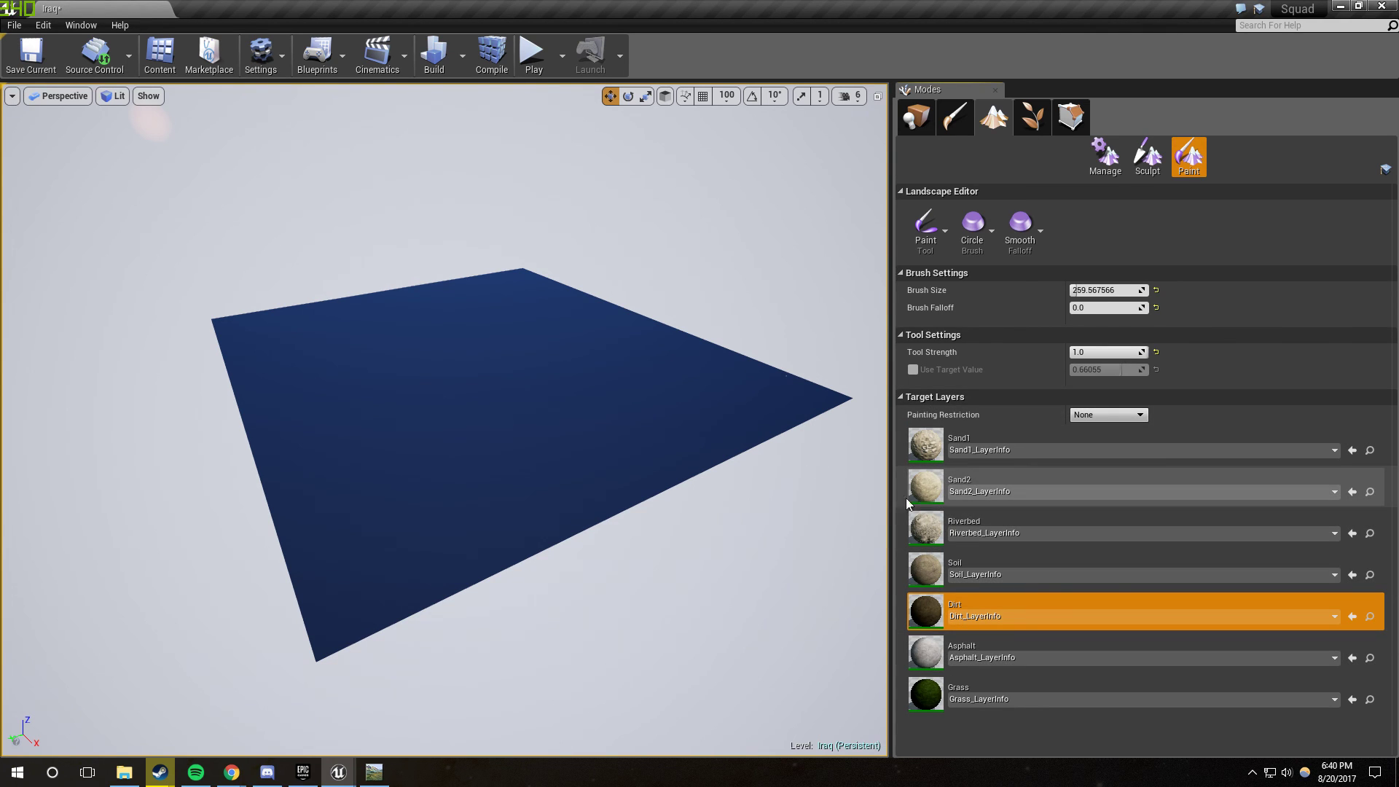
pyautogui.moveTo(581, 391); pyautogui.dragTo(625, 421, button='right')
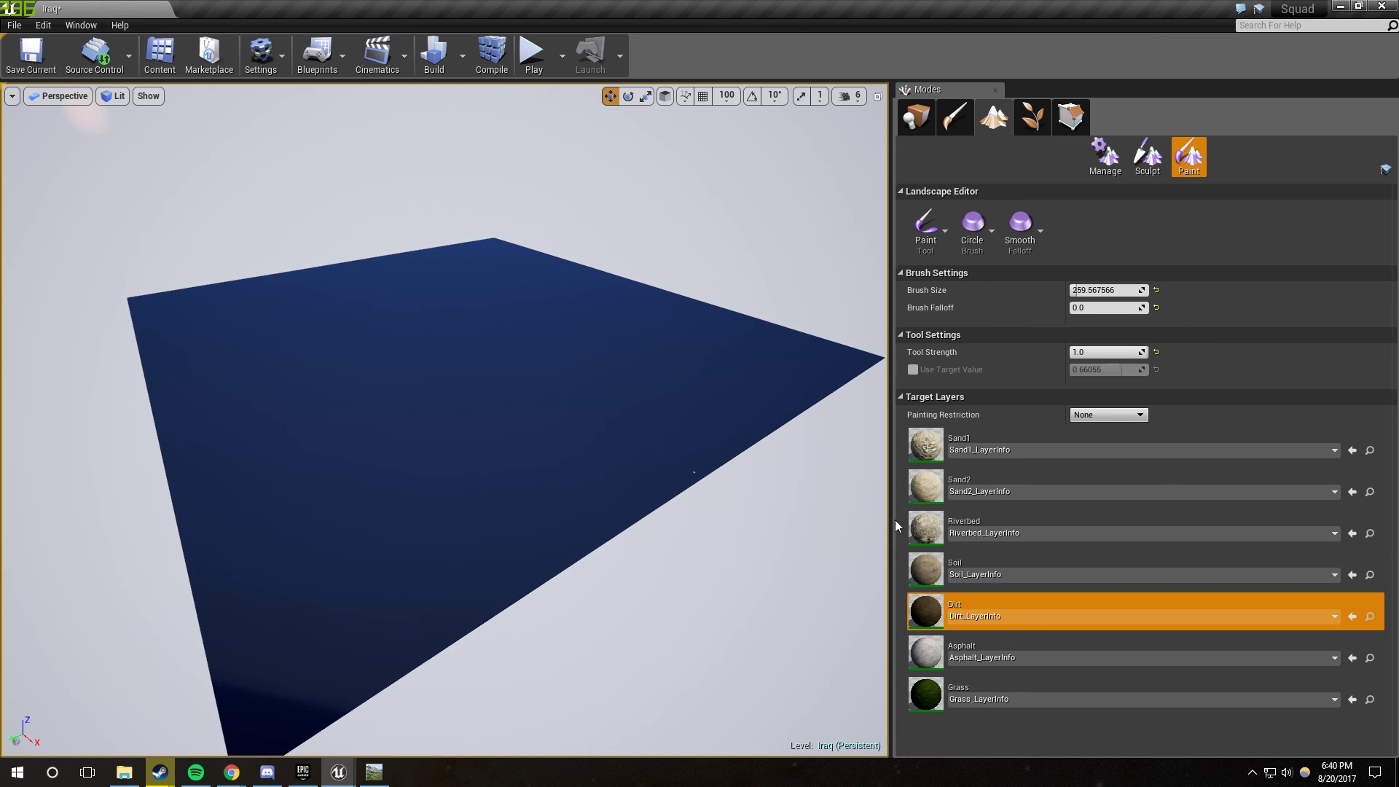
# Step: Fill the entire landscape with the Sand2 layer
pyautogui.click(919, 493)
pyautogui.rightClick(929, 489)
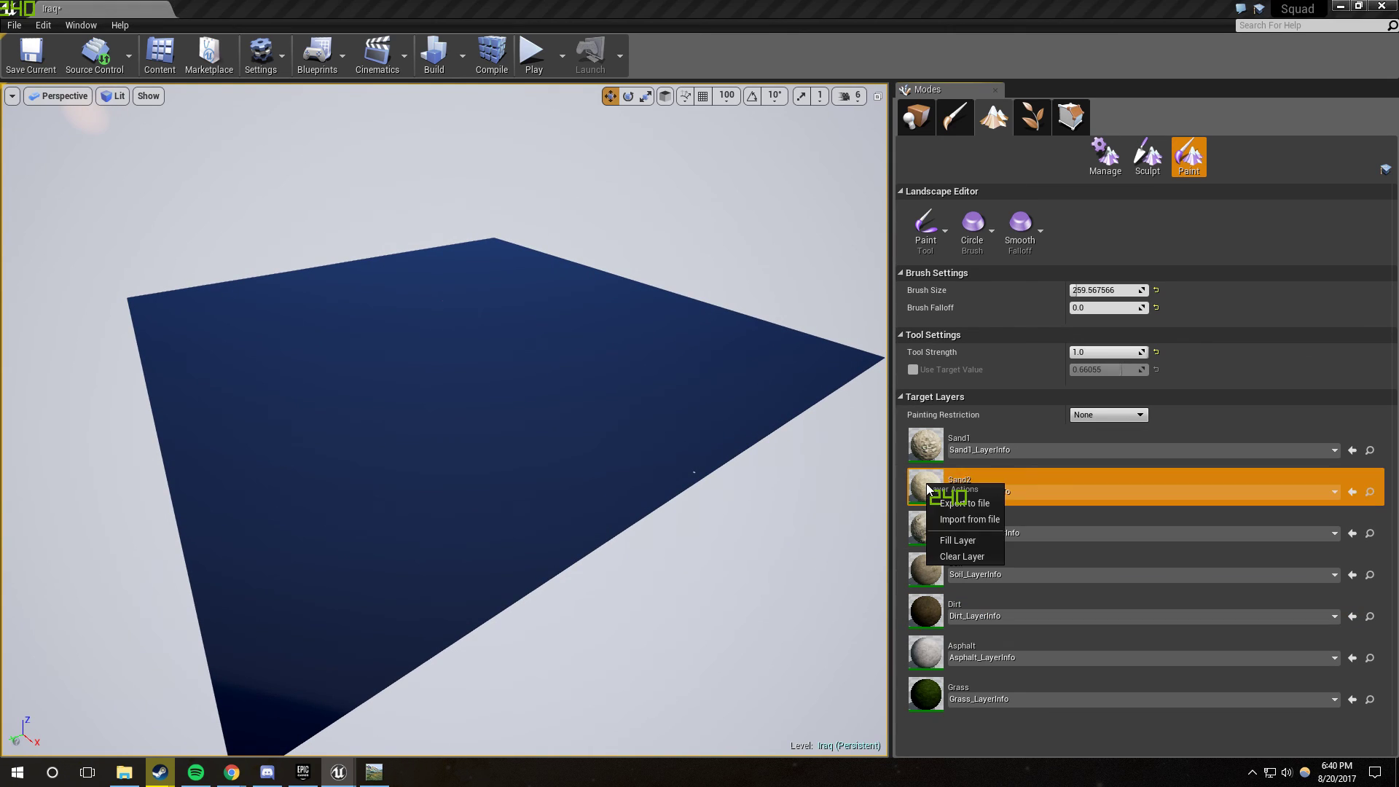
pyautogui.click(947, 540)
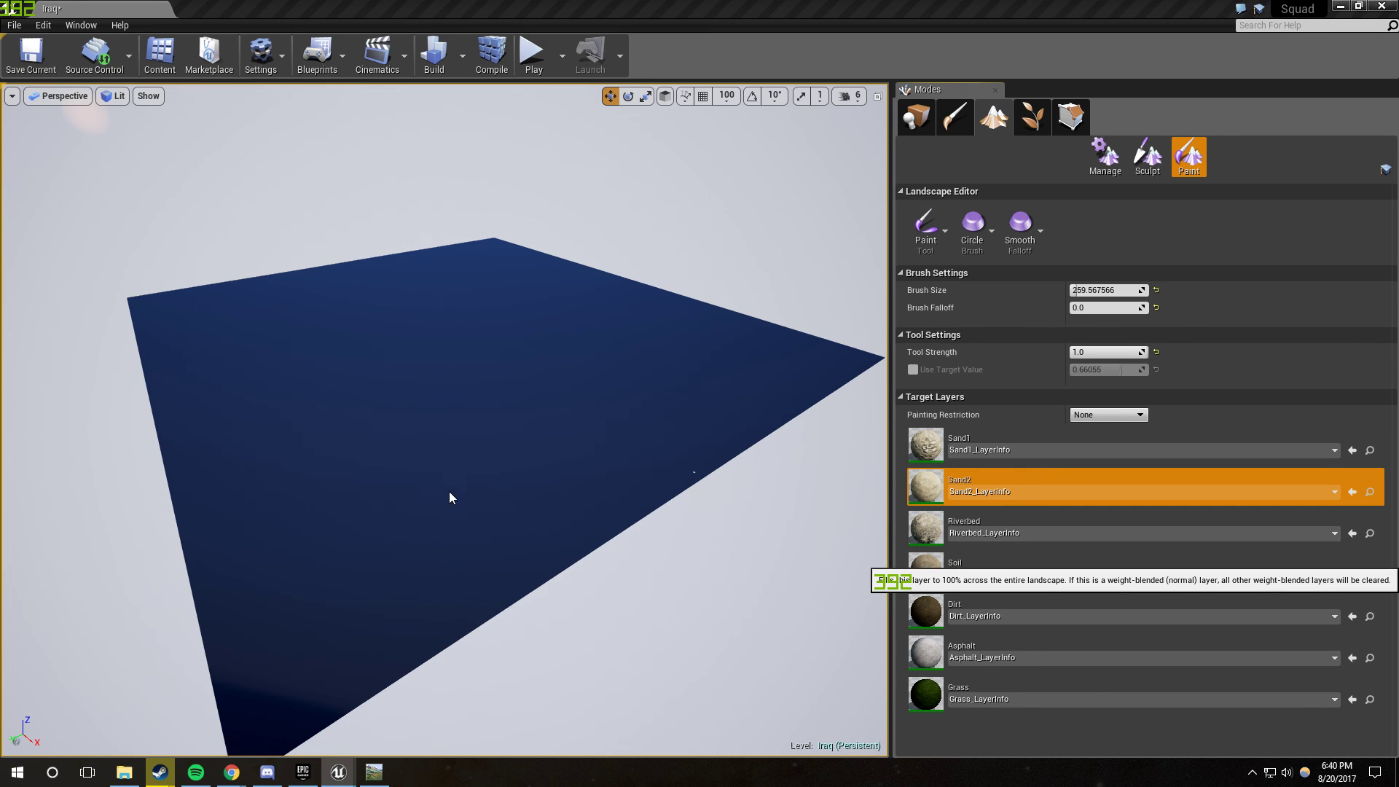
pyautogui.moveTo(468, 480); pyautogui.dragTo(423, 569, button='right')
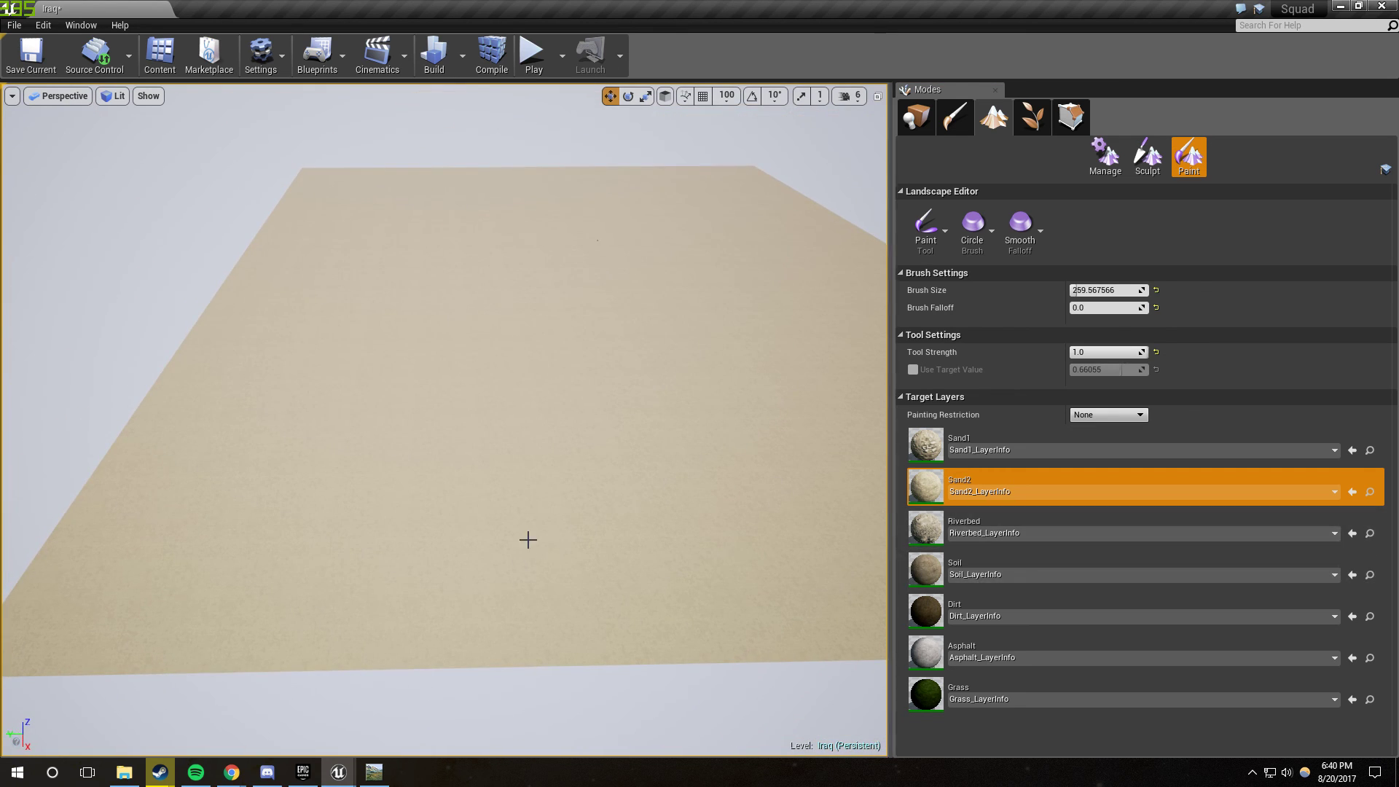
# Step: Import a mask image from the Iraq folder in Downloads into the landscape's Soil layer
pyautogui.click(926, 573)
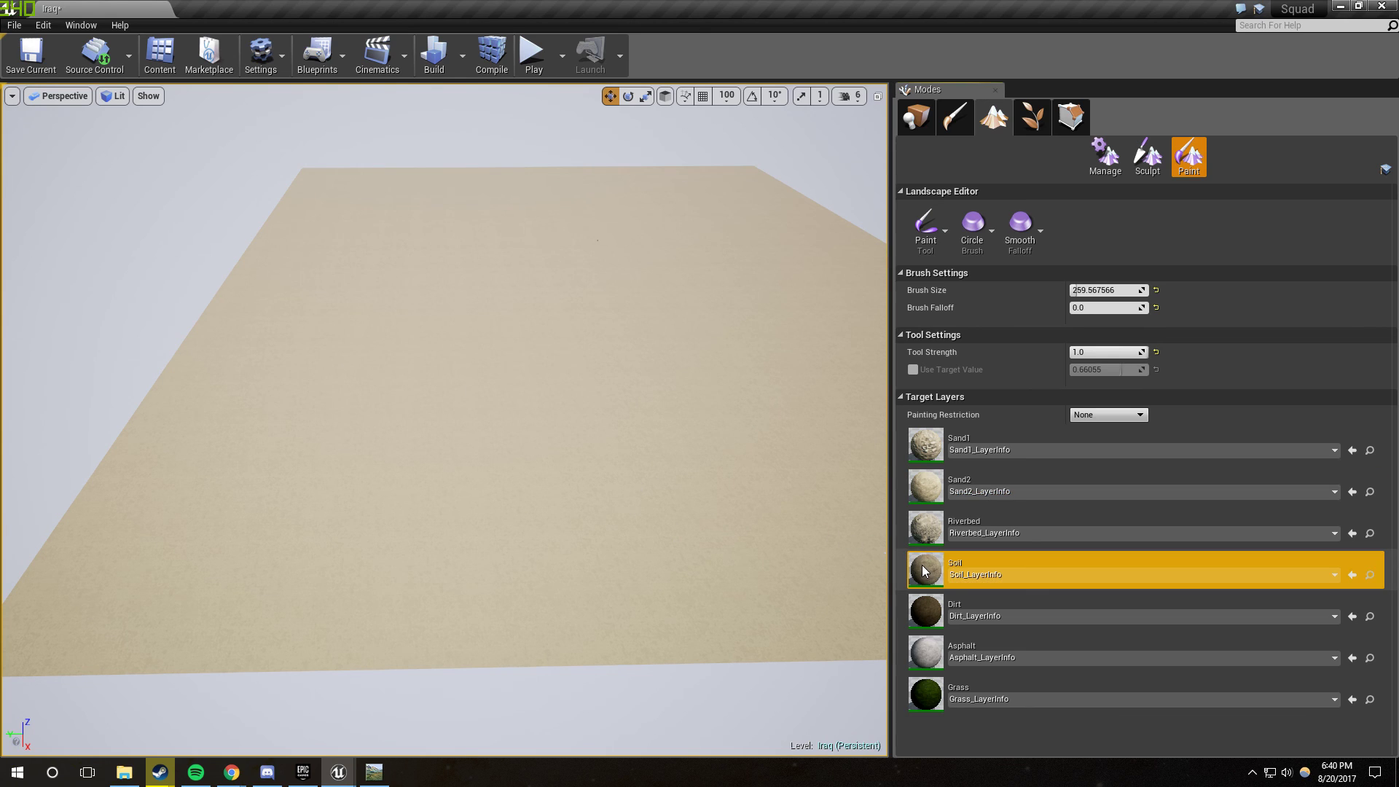
pyautogui.rightClick(923, 568)
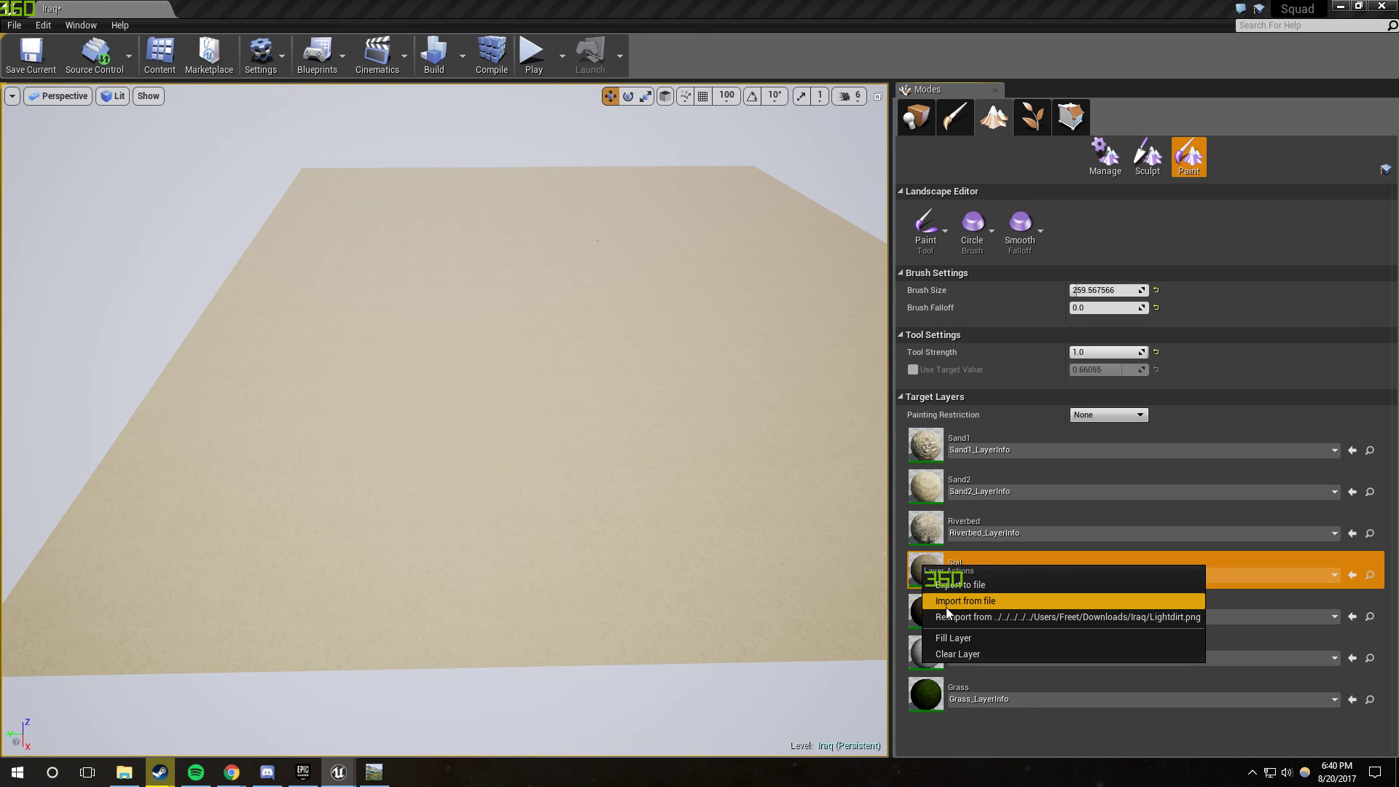
pyautogui.click(945, 605)
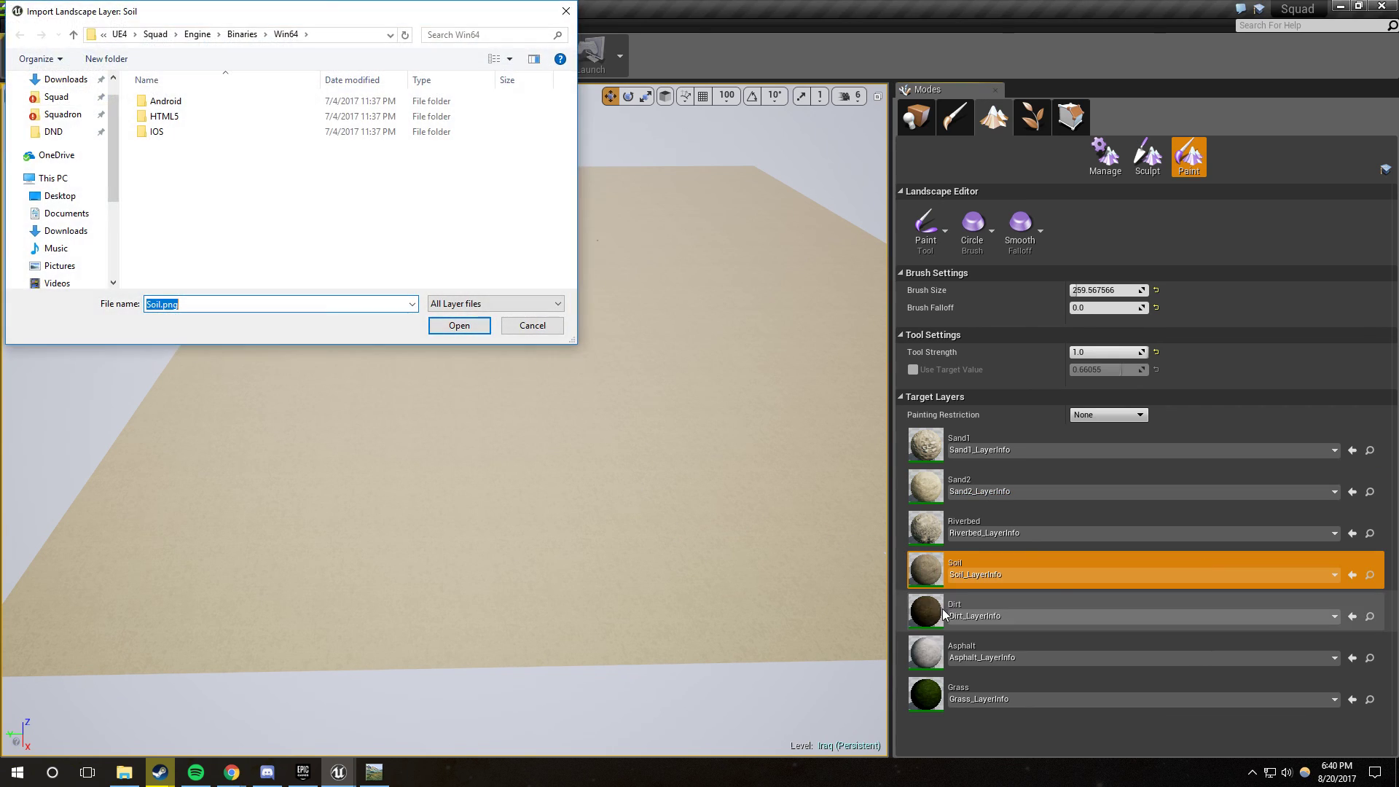
pyautogui.click(74, 84)
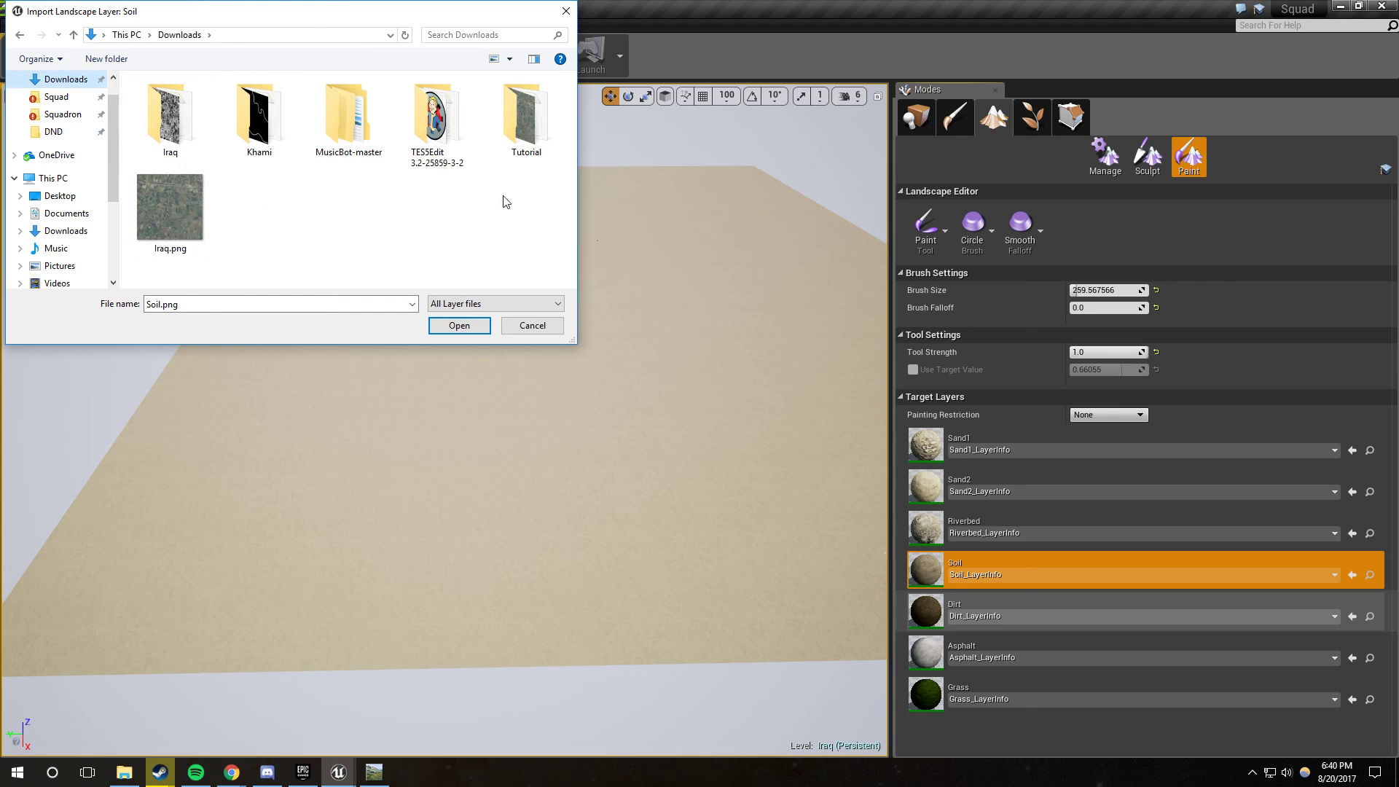
pyautogui.doubleClick(529, 134)
pyautogui.click(160, 37)
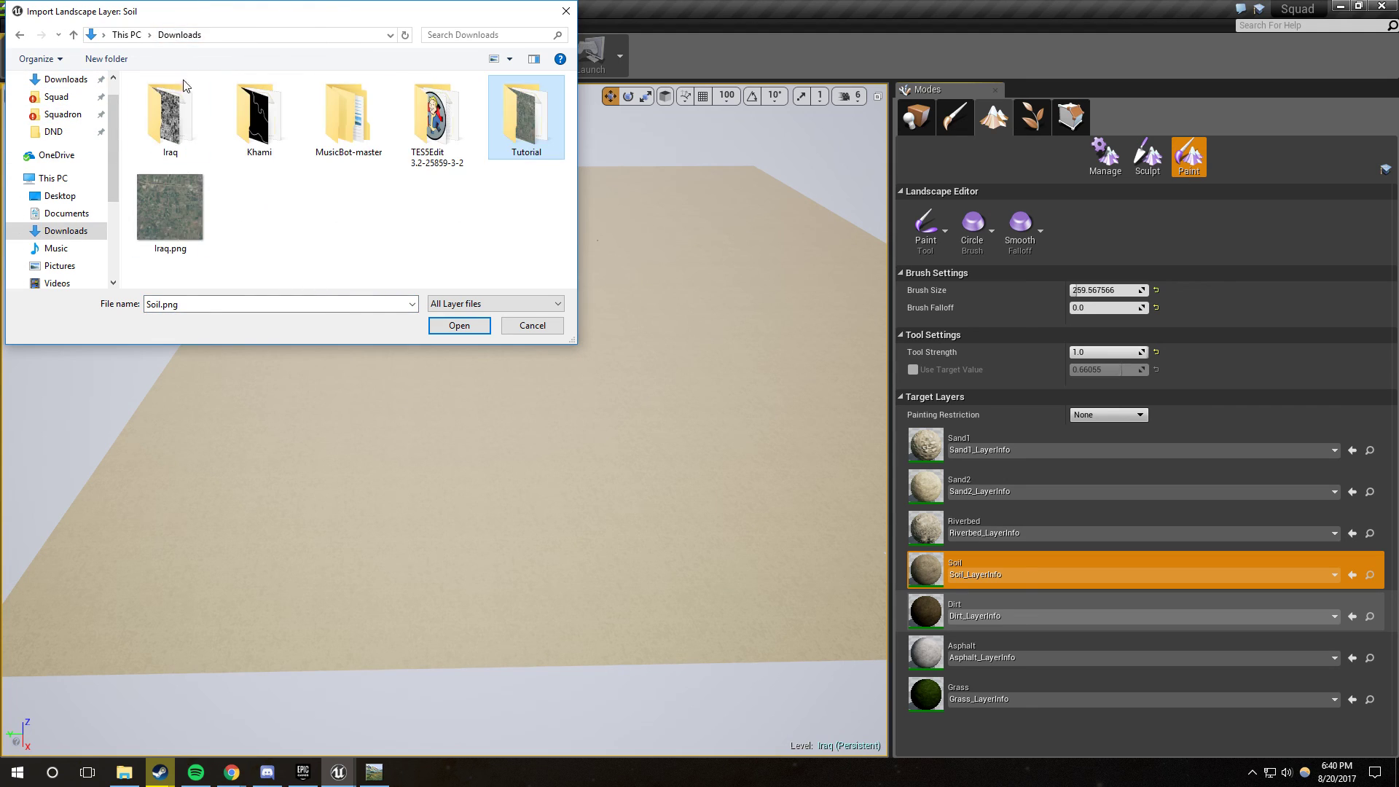
pyautogui.doubleClick(174, 111)
pyautogui.doubleClick(530, 121)
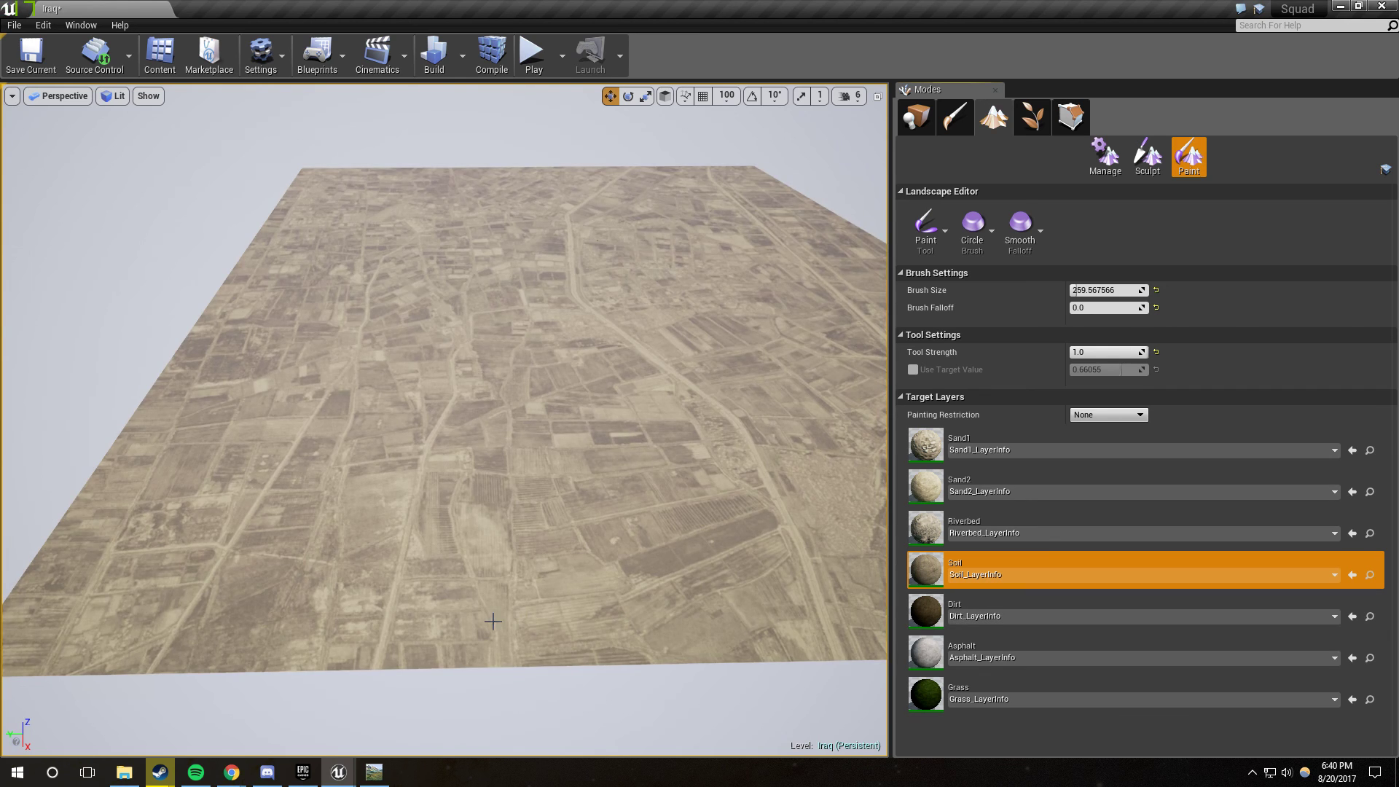
# Step: Load the existing mask images into the landscape's Dirt and Grass layers
pyautogui.moveTo(626, 620); pyautogui.dragTo(693, 618, button='right')
pyautogui.click(926, 618)
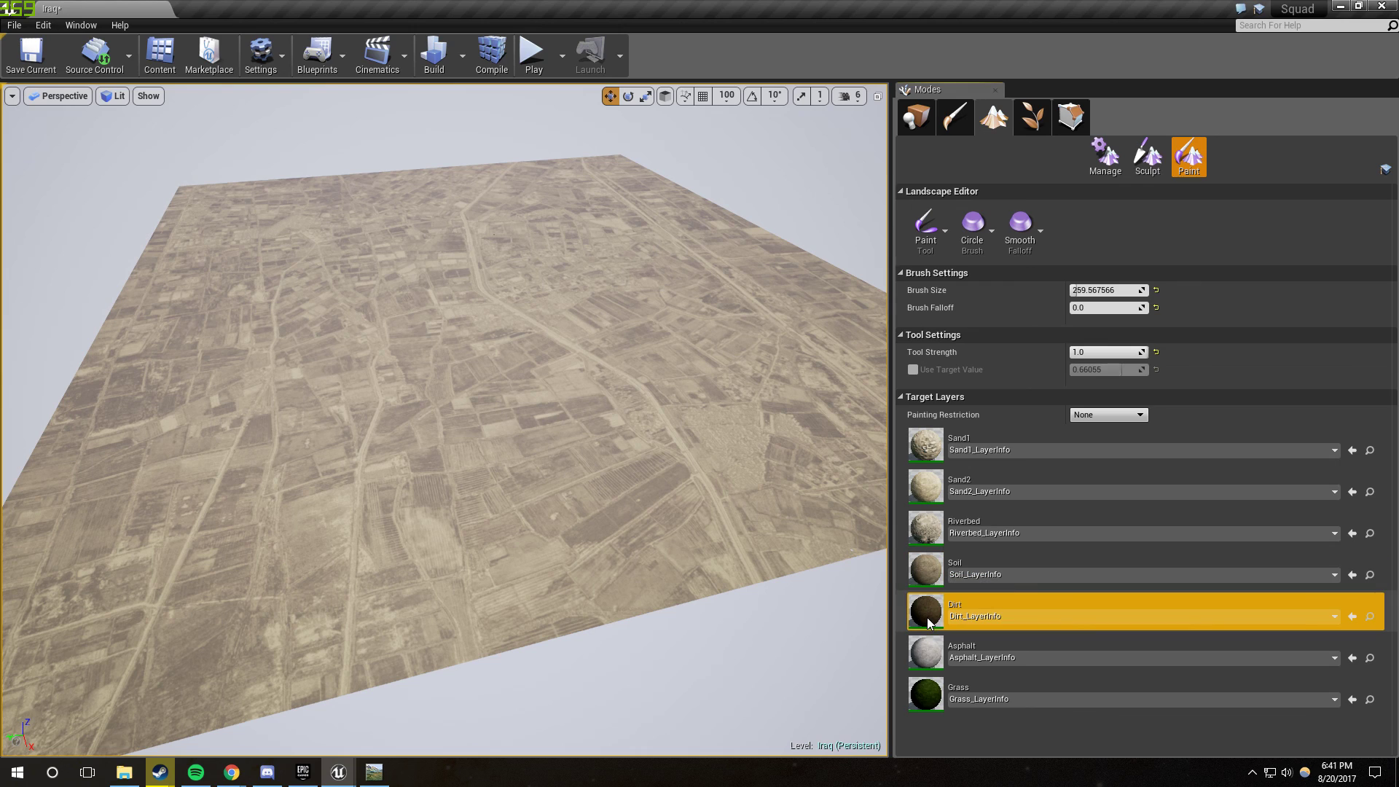
pyautogui.rightClick(927, 618)
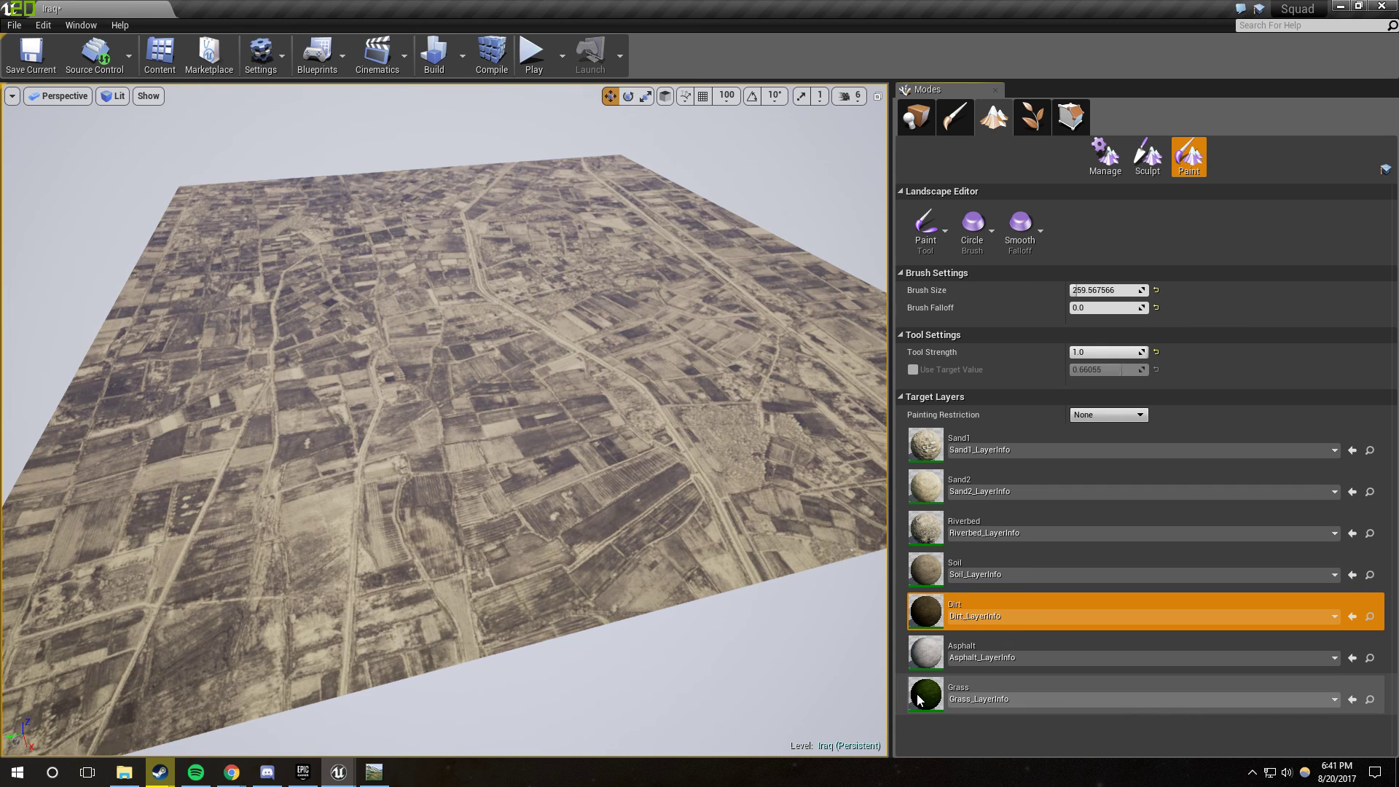
pyautogui.rightClick(920, 599)
pyautogui.click(933, 653)
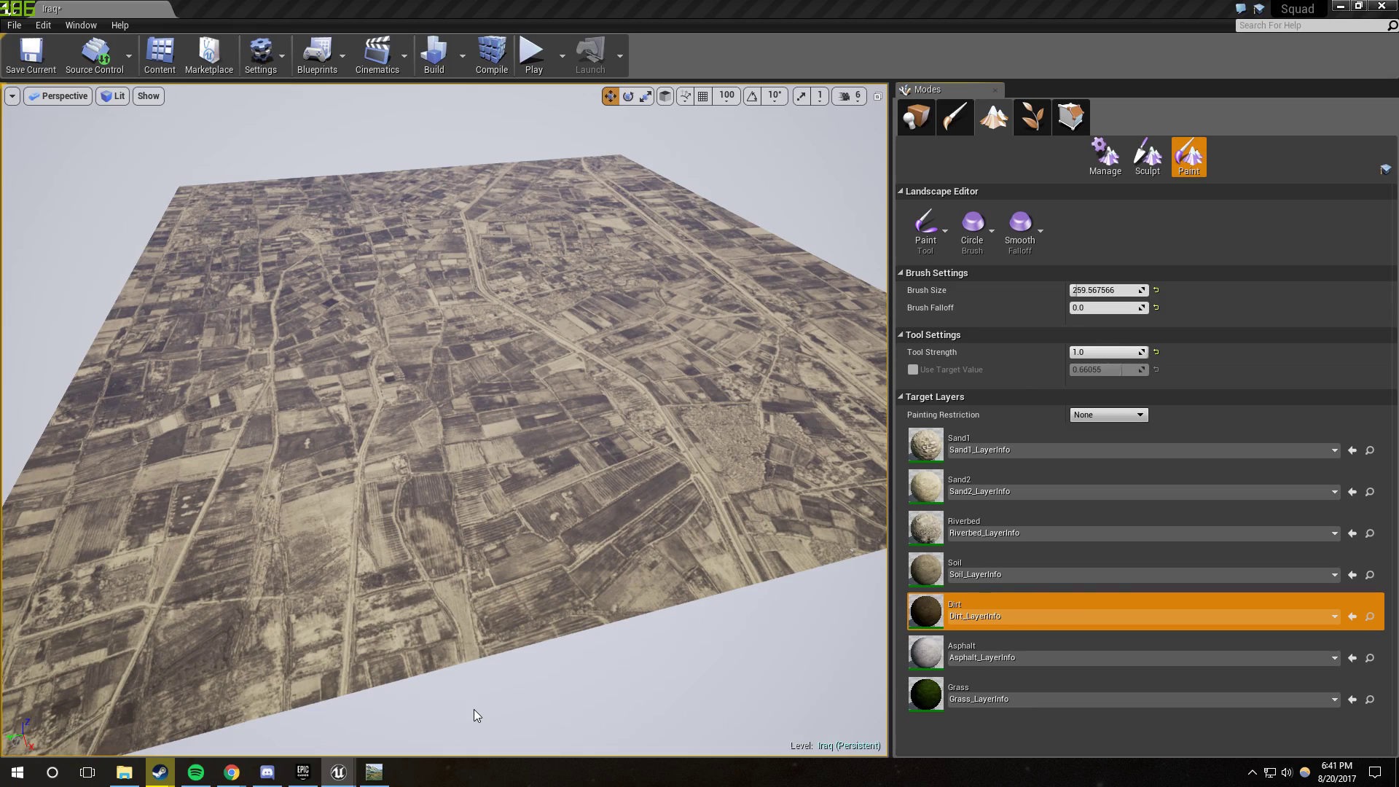
# Step: Inspect the painted fields up close, and compare them with the File Input's satellite image in World Machine's 2D view
pyautogui.moveTo(474, 708); pyautogui.dragTo(466, 631, button='right')
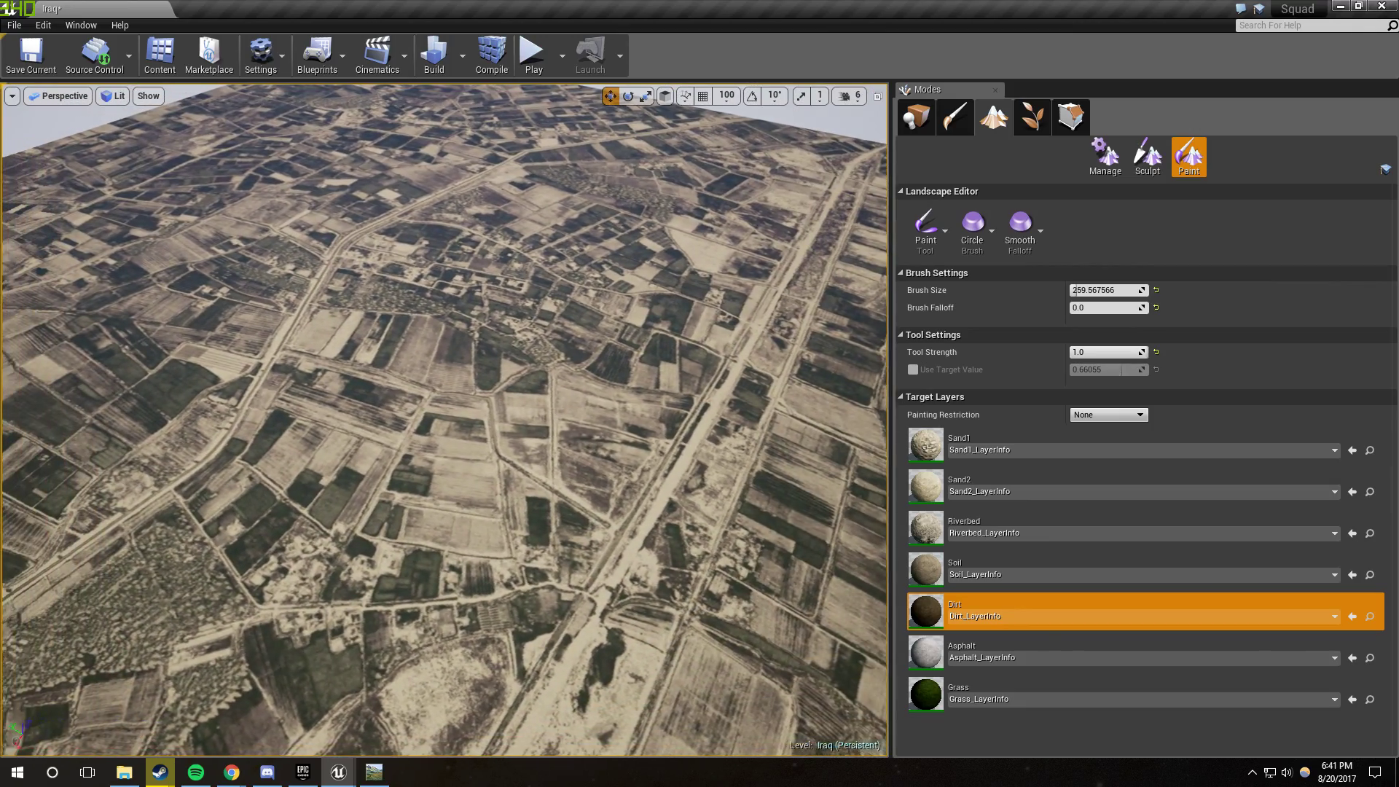
pyautogui.moveTo(466, 631); pyautogui.dragTo(361, 571, button='right')
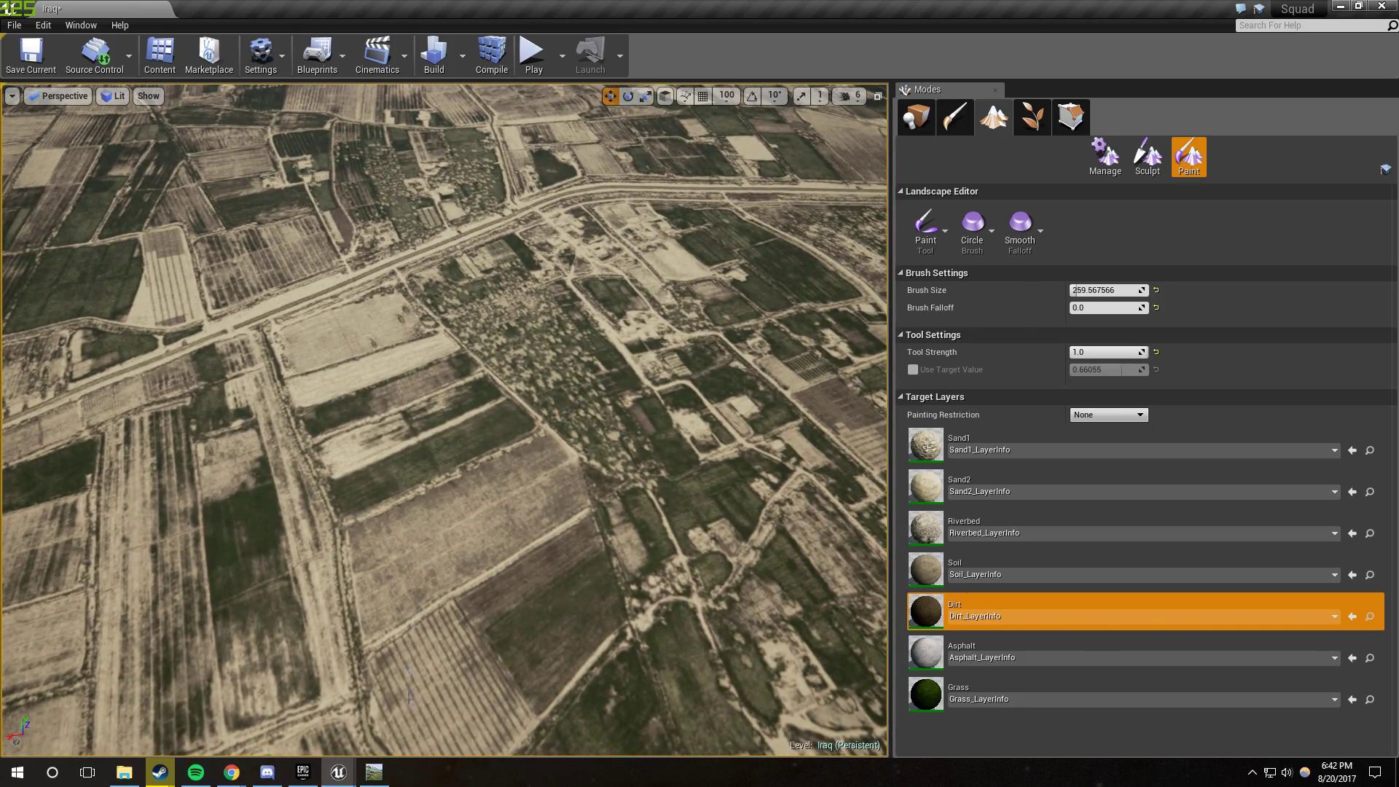
pyautogui.click(374, 772)
pyautogui.click(374, 309)
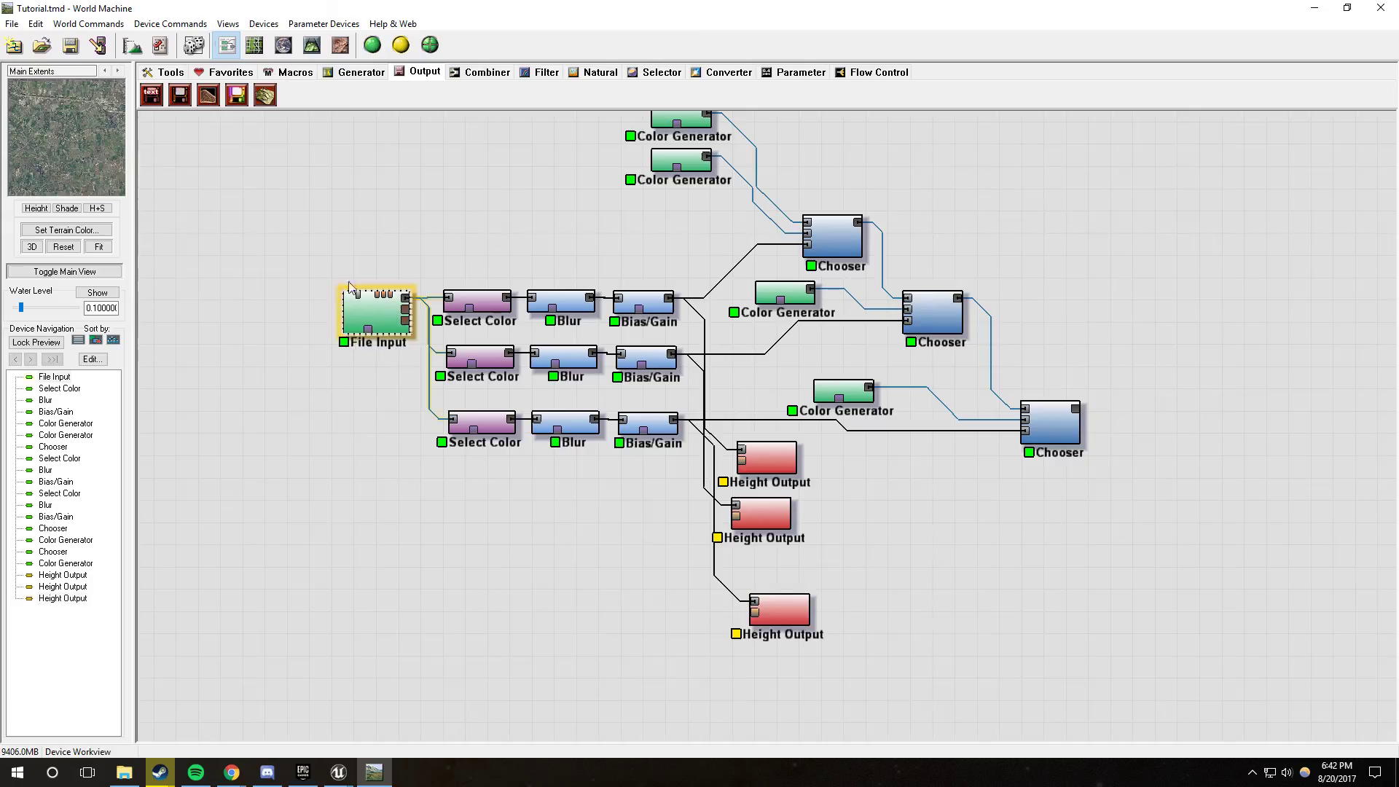
pyautogui.click(340, 45)
pyautogui.scroll(6, 590, 424)
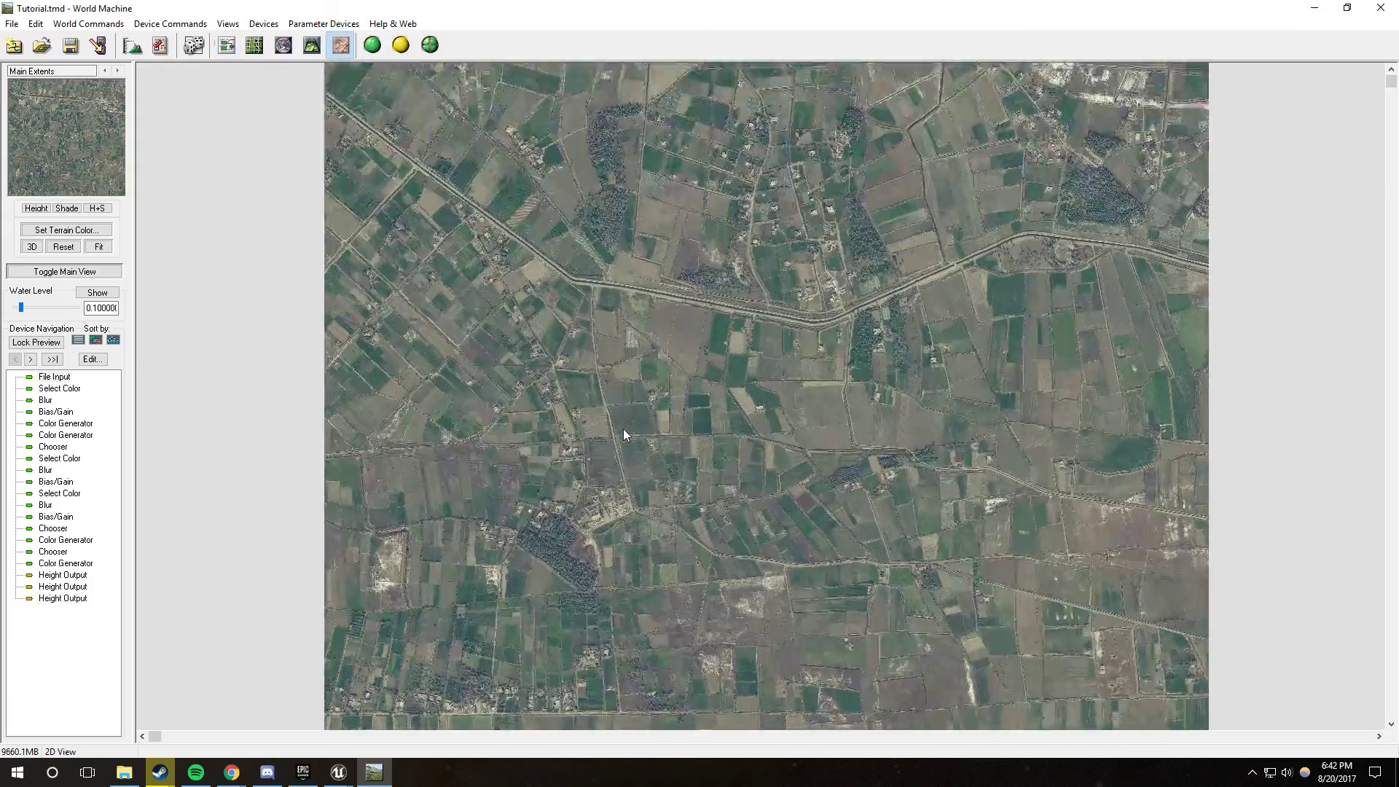
# Step: Compare the final Chooser's colour mask output with the File Input's satellite image around the tree grove and village
pyautogui.scroll(-3, 867, 188)
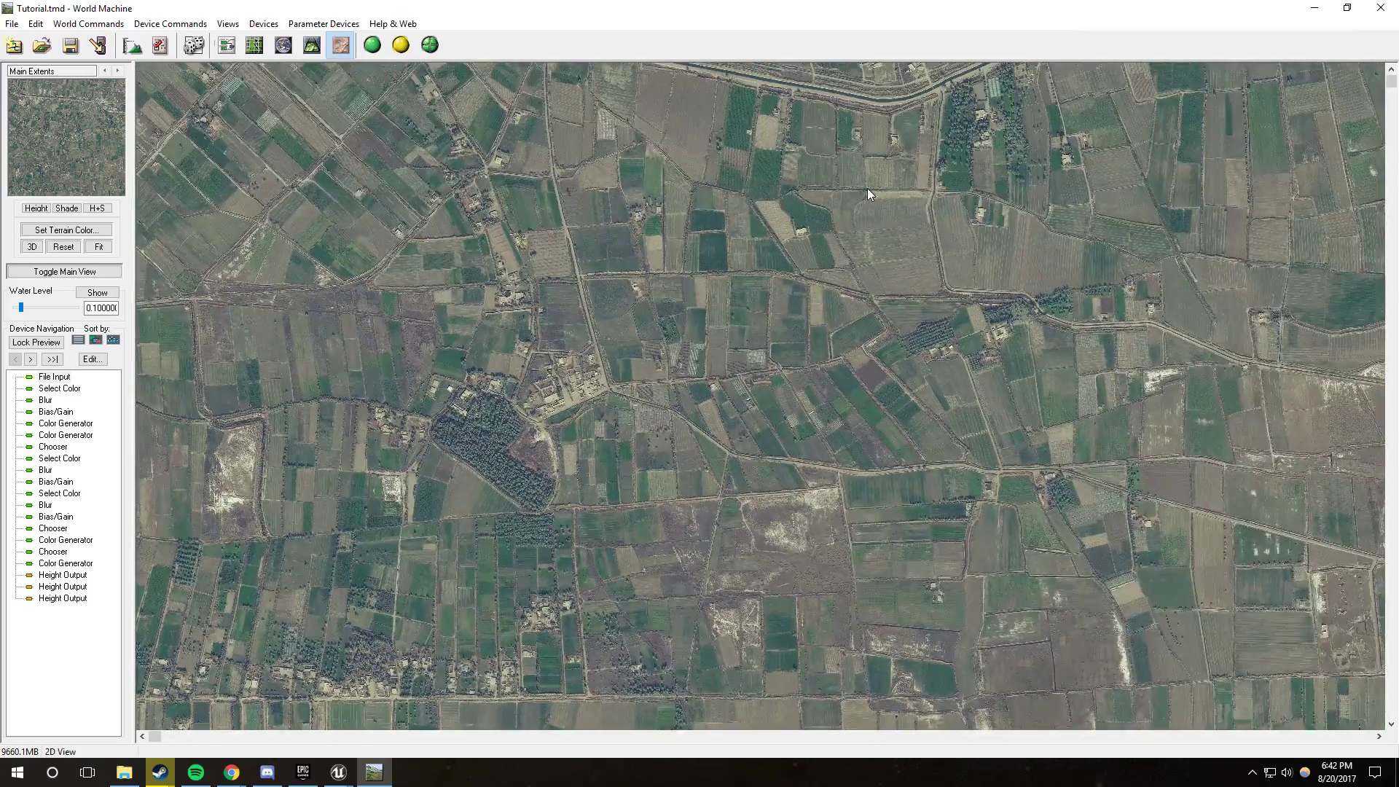
pyautogui.scroll(3, 864, 185)
pyautogui.click(52, 552)
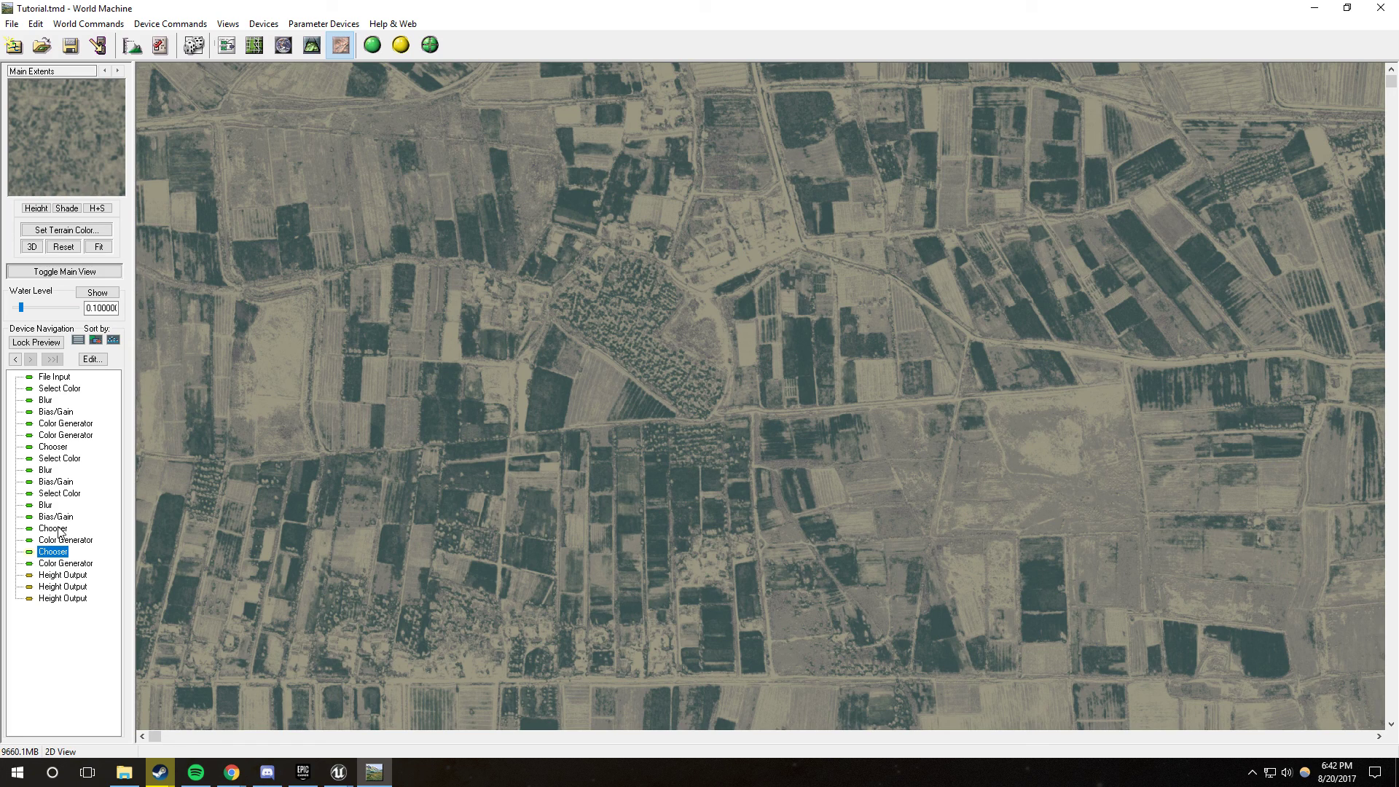
pyautogui.click(60, 378)
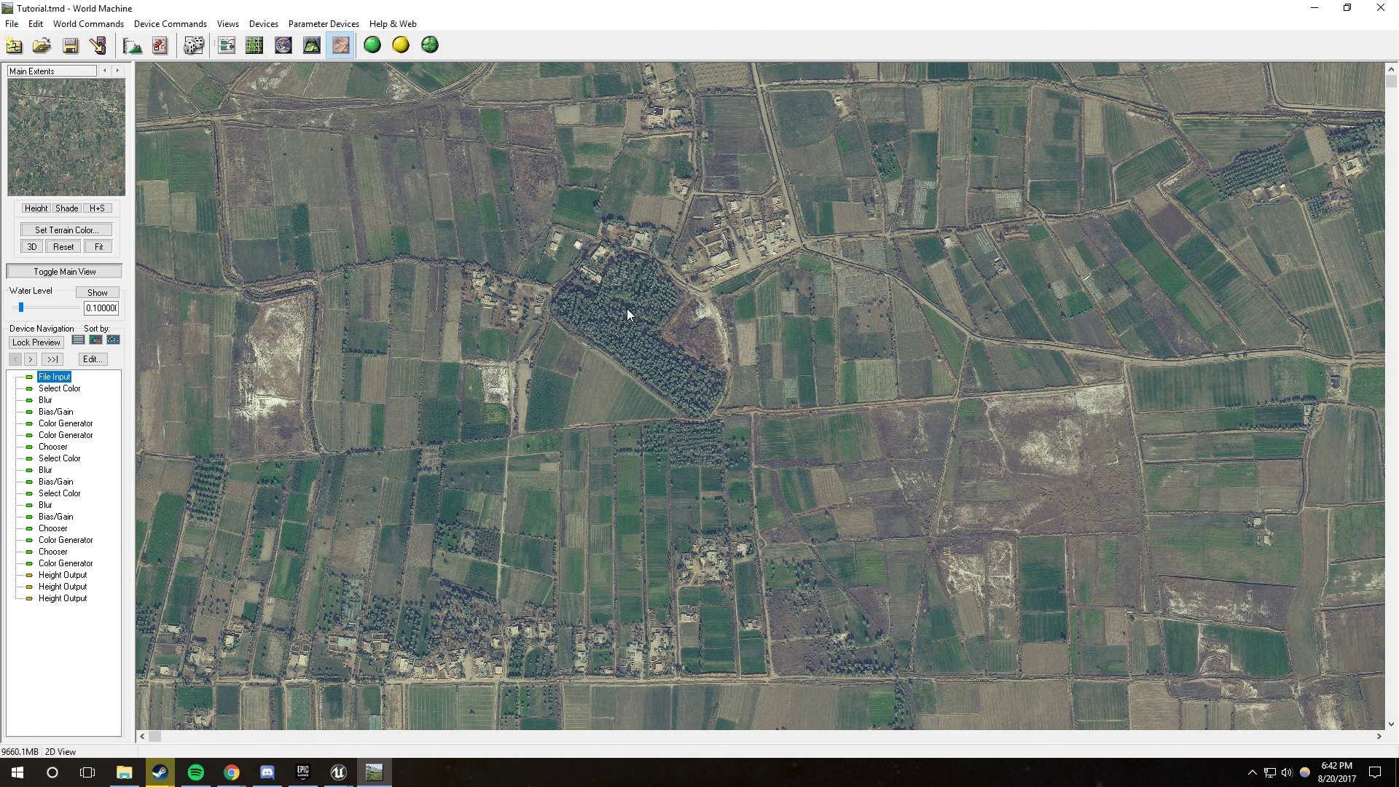
pyautogui.click(58, 551)
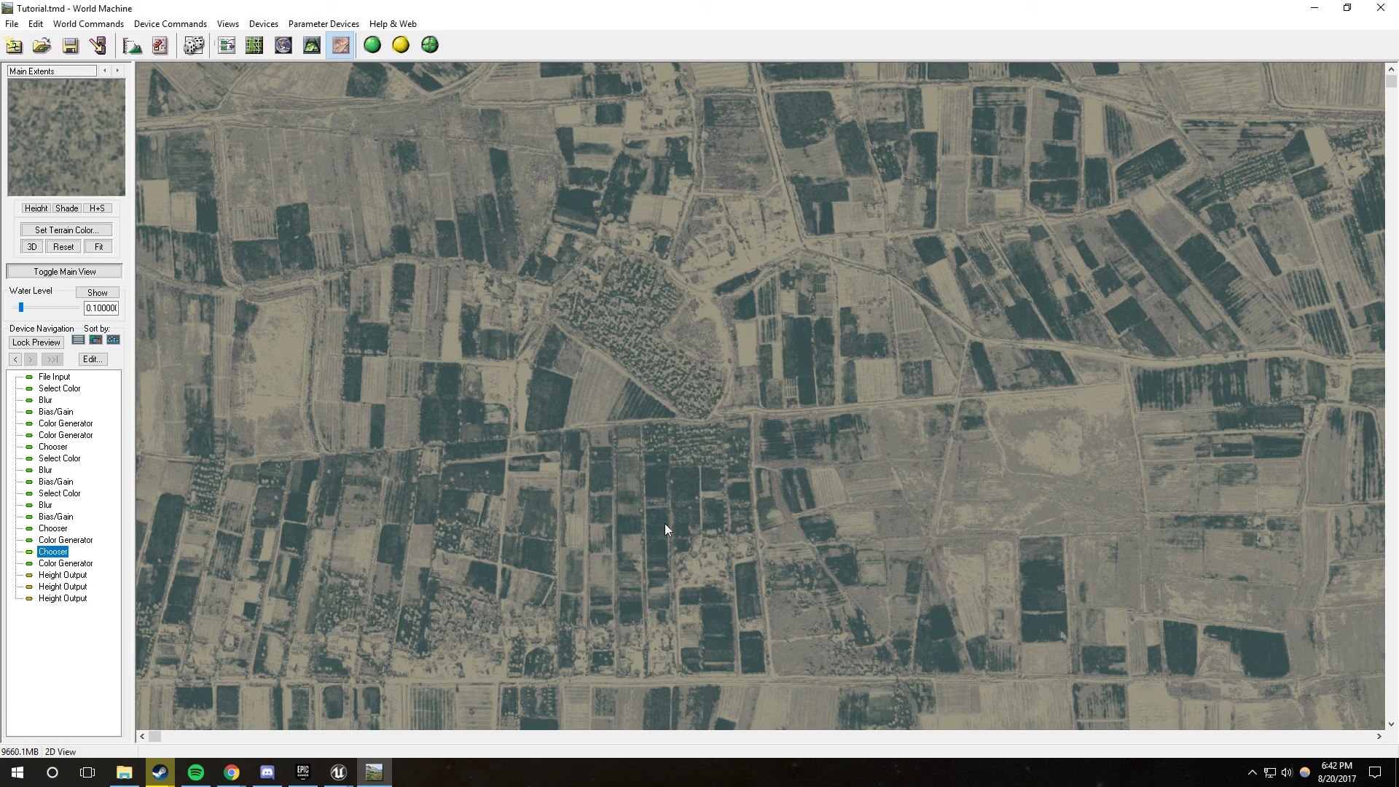
pyautogui.click(53, 377)
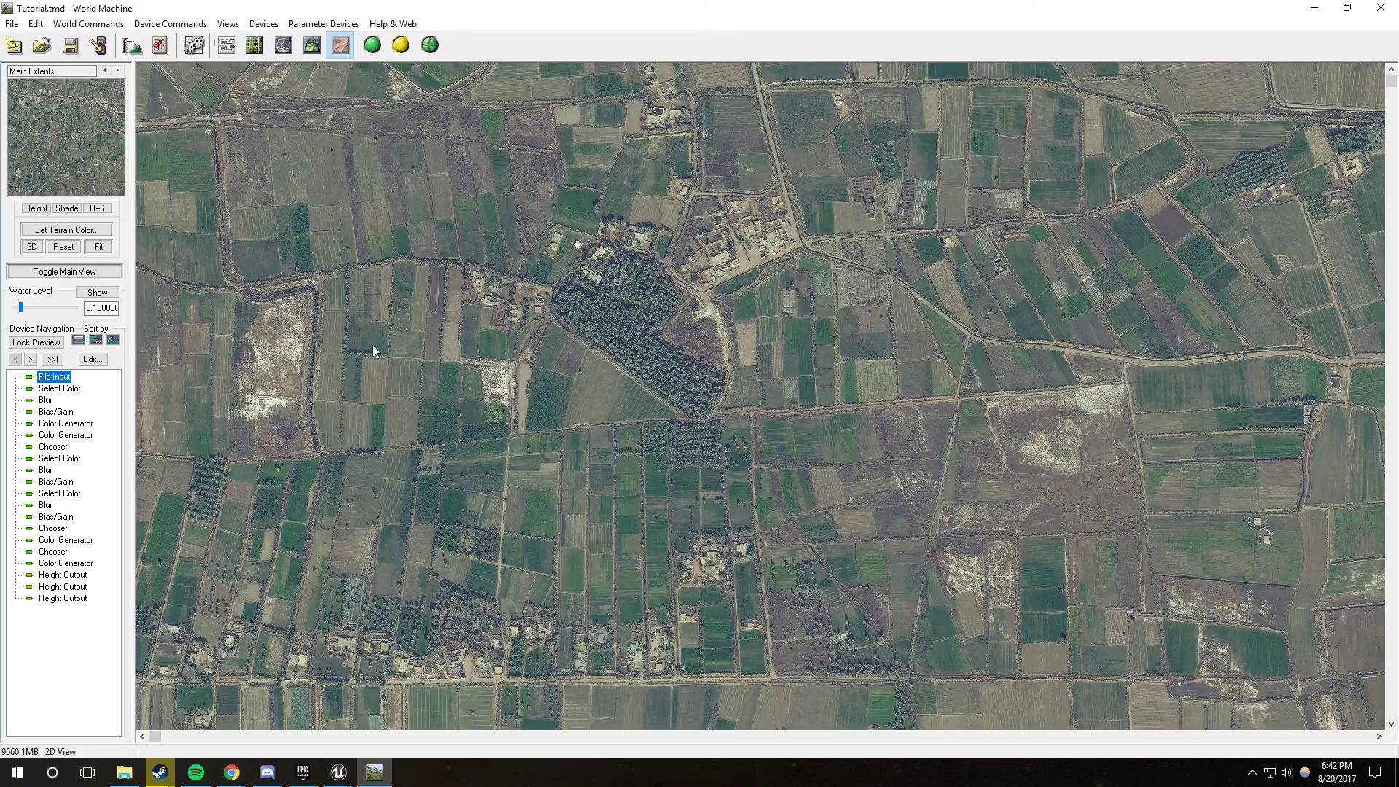
# Step: Examine the fields, roads, tree grove and village buildings in the File Input's satellite image at close range
pyautogui.scroll(-2, 571, 348)
pyautogui.scroll(3, 573, 339)
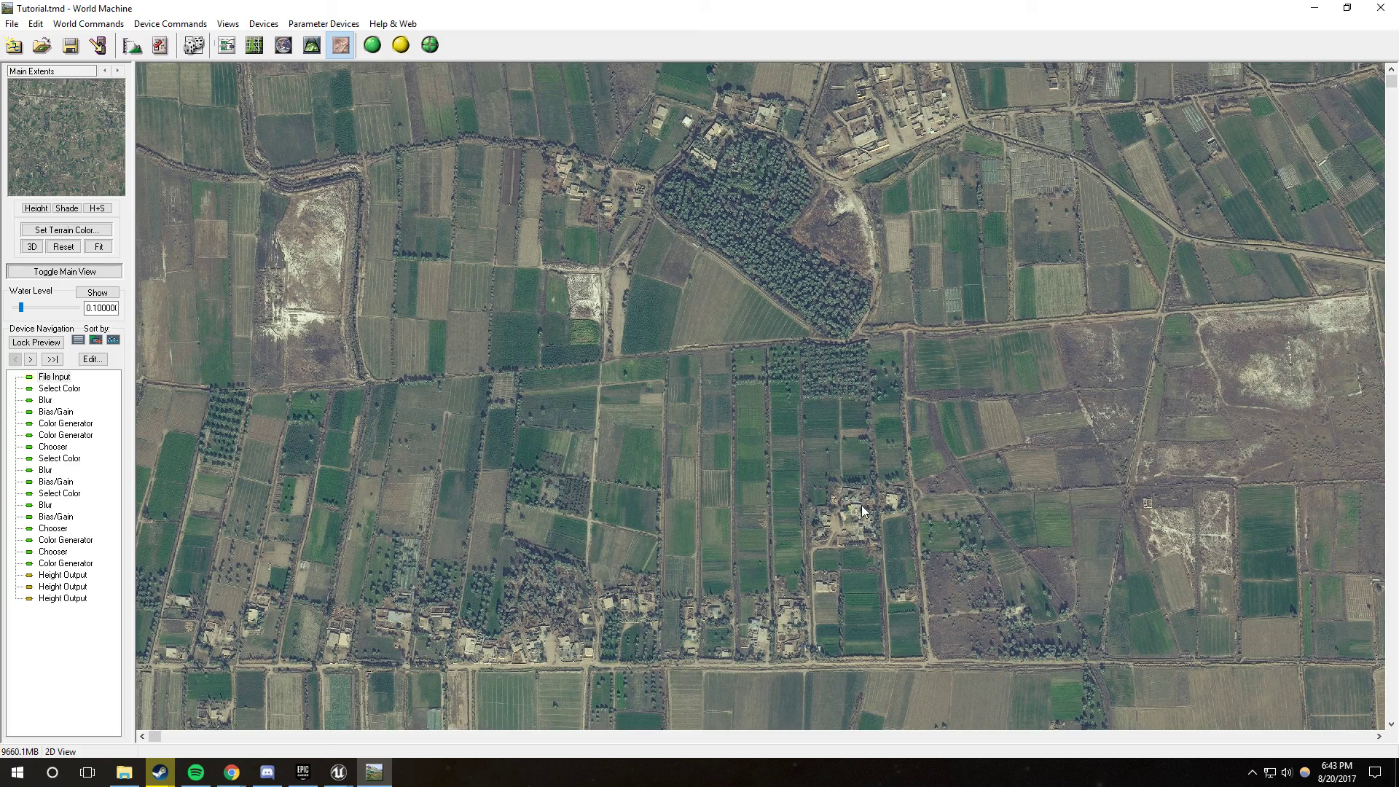
pyautogui.scroll(-3, 682, 505)
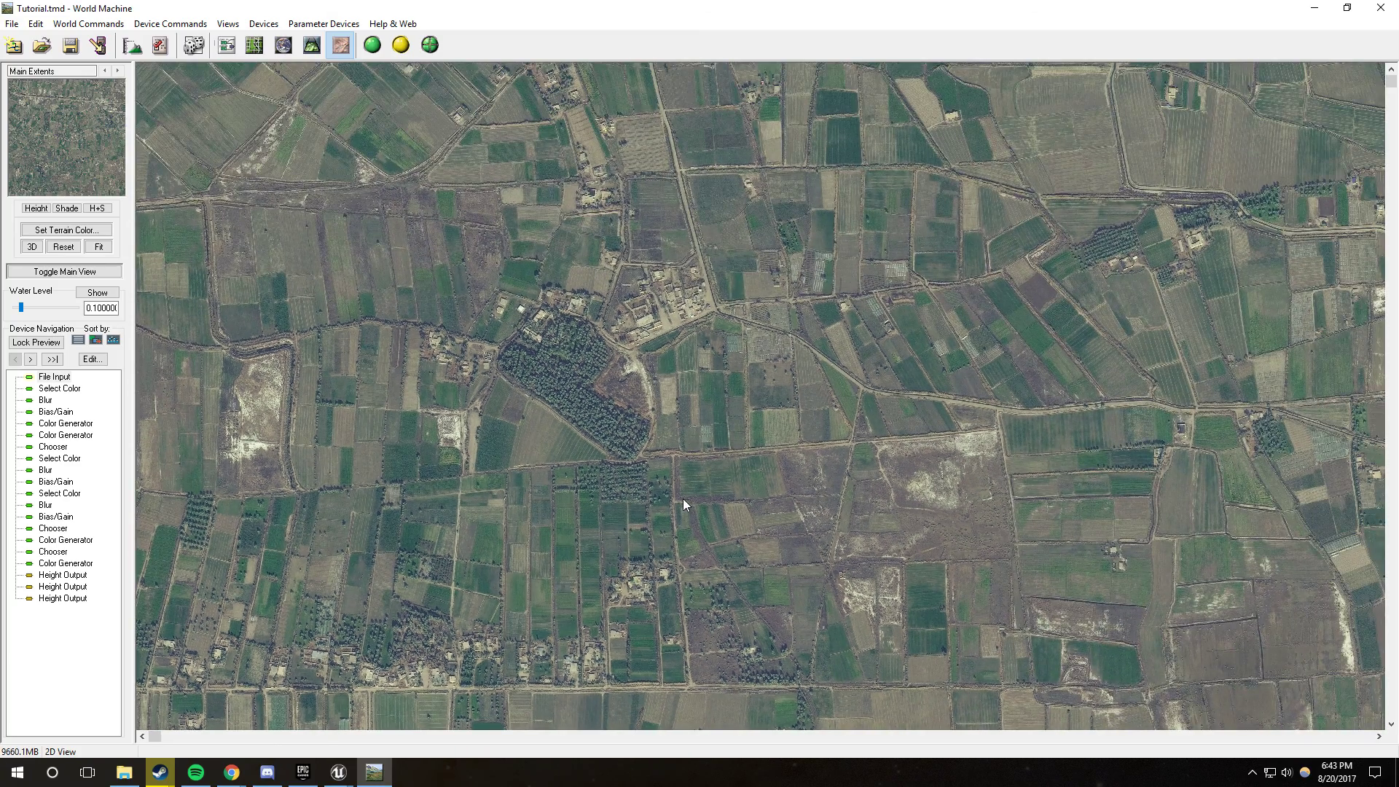
pyautogui.scroll(-1, 684, 498)
pyautogui.scroll(3, 683, 500)
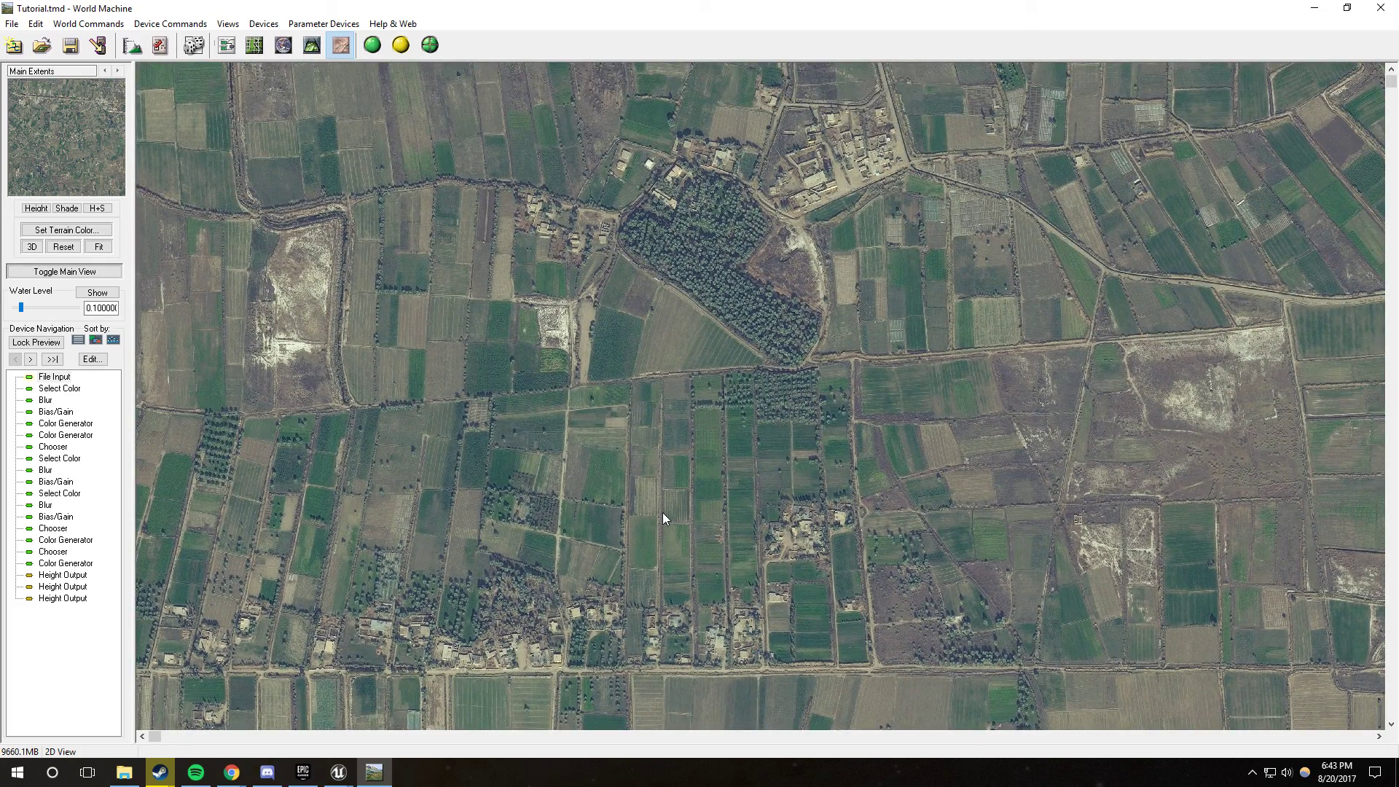
pyautogui.moveTo(707, 357); pyautogui.dragTo(665, 521)
pyautogui.moveTo(746, 433); pyautogui.dragTo(667, 567)
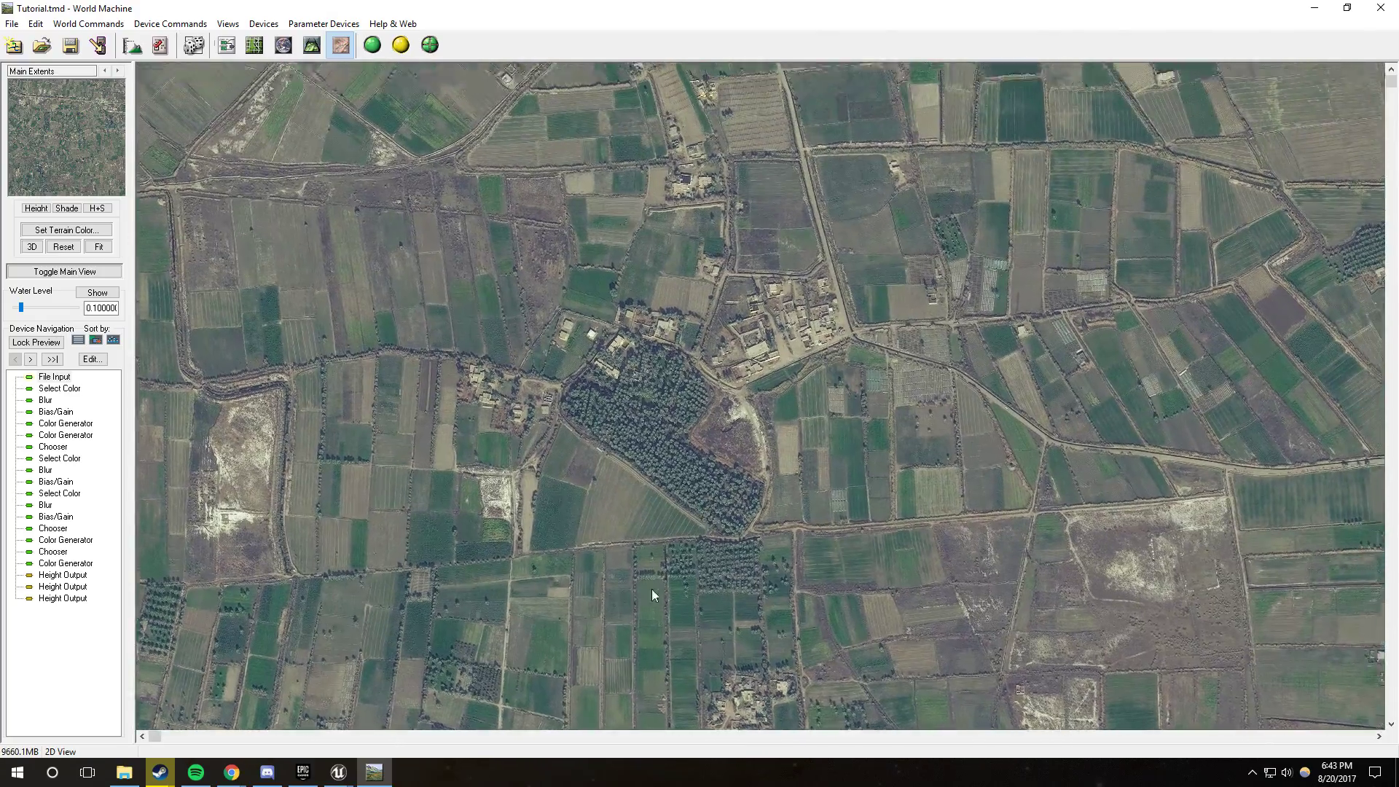
pyautogui.moveTo(704, 497); pyautogui.dragTo(681, 532)
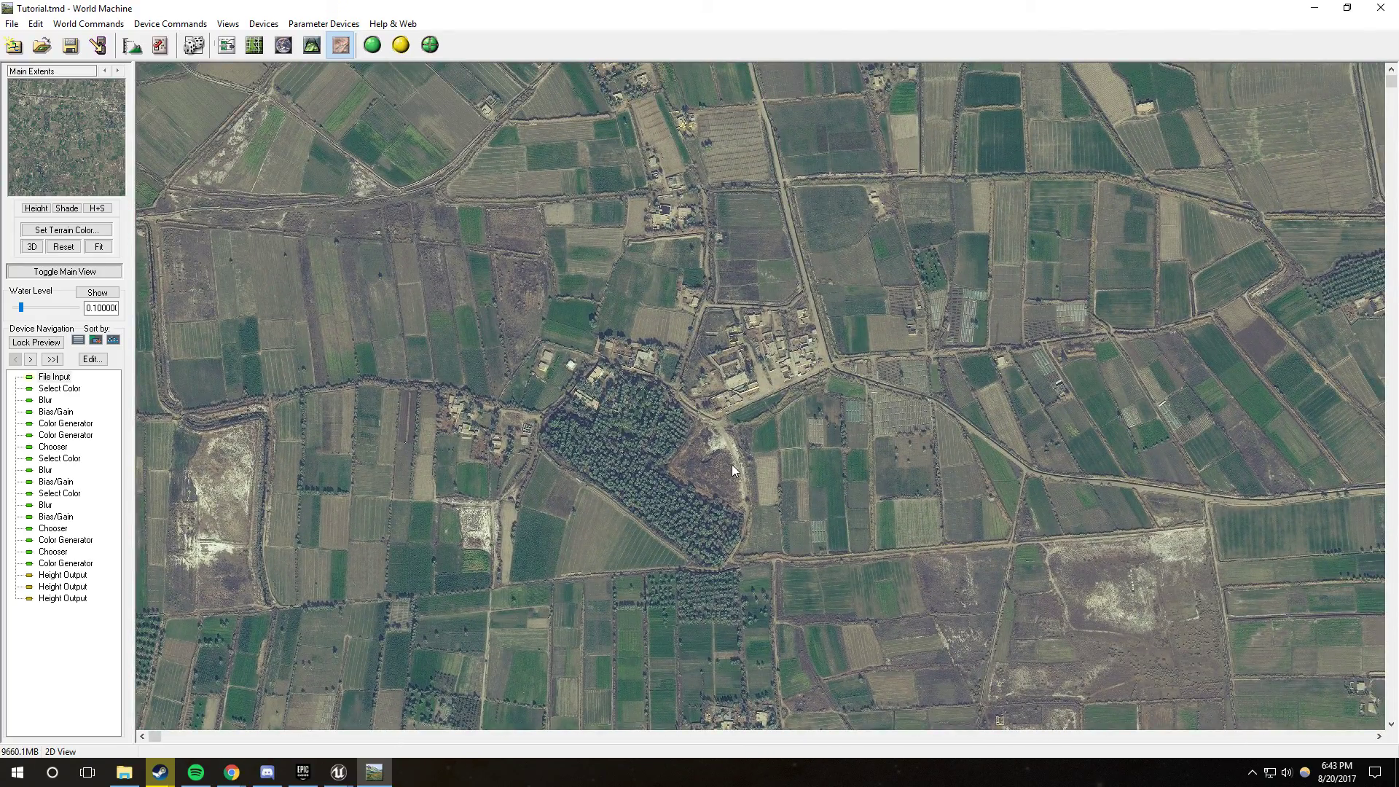
pyautogui.moveTo(732, 462); pyautogui.dragTo(714, 514)
pyautogui.moveTo(739, 466); pyautogui.dragTo(737, 558)
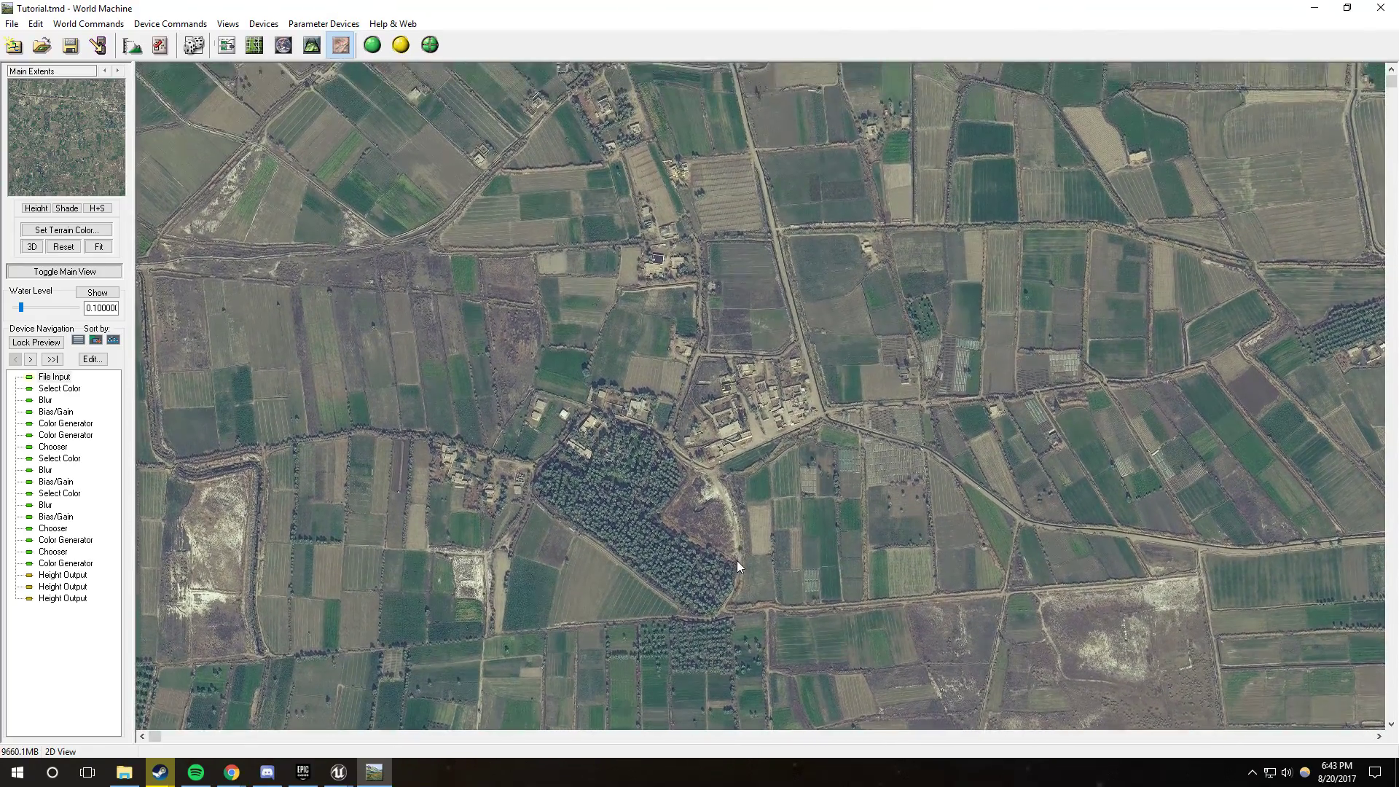
pyautogui.moveTo(855, 560); pyautogui.dragTo(755, 379)
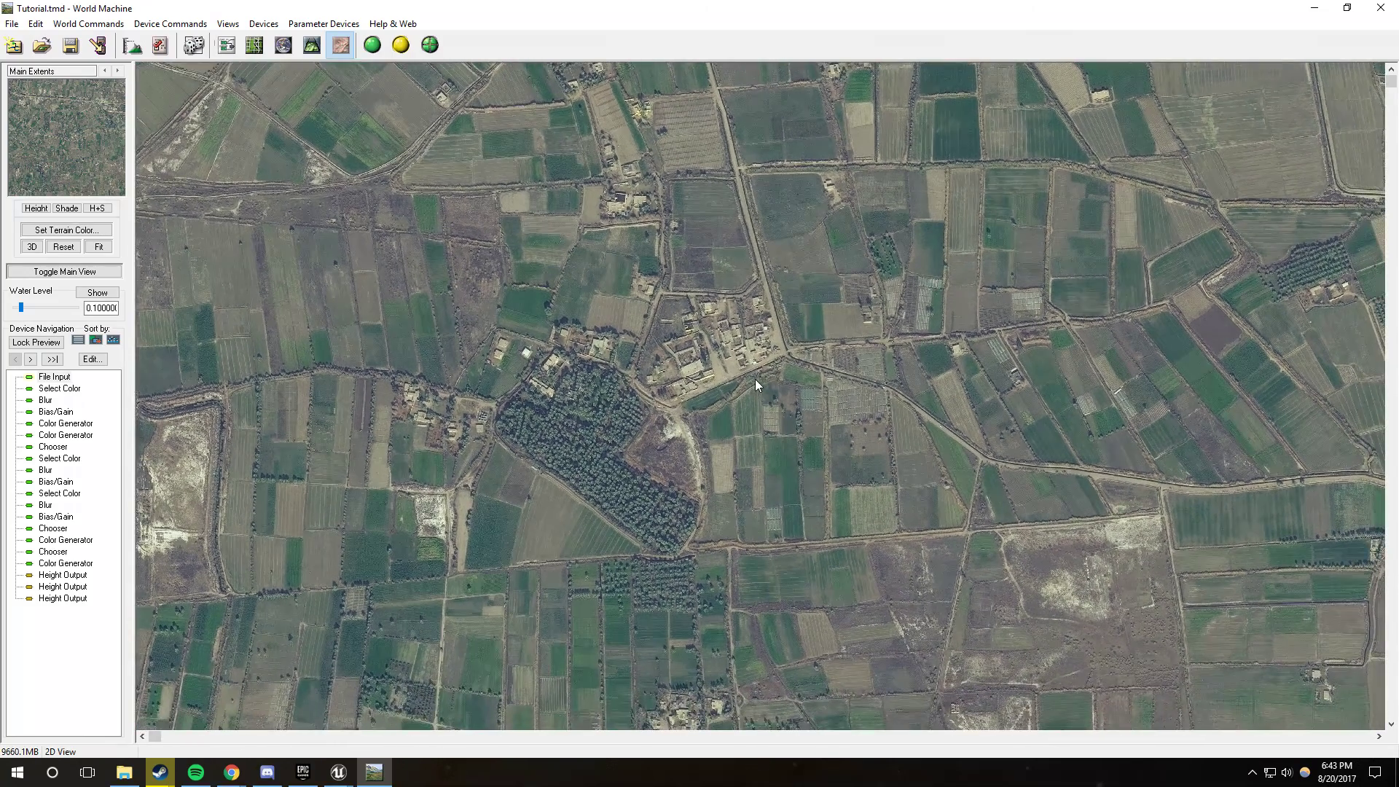
pyautogui.moveTo(906, 413); pyautogui.dragTo(724, 354)
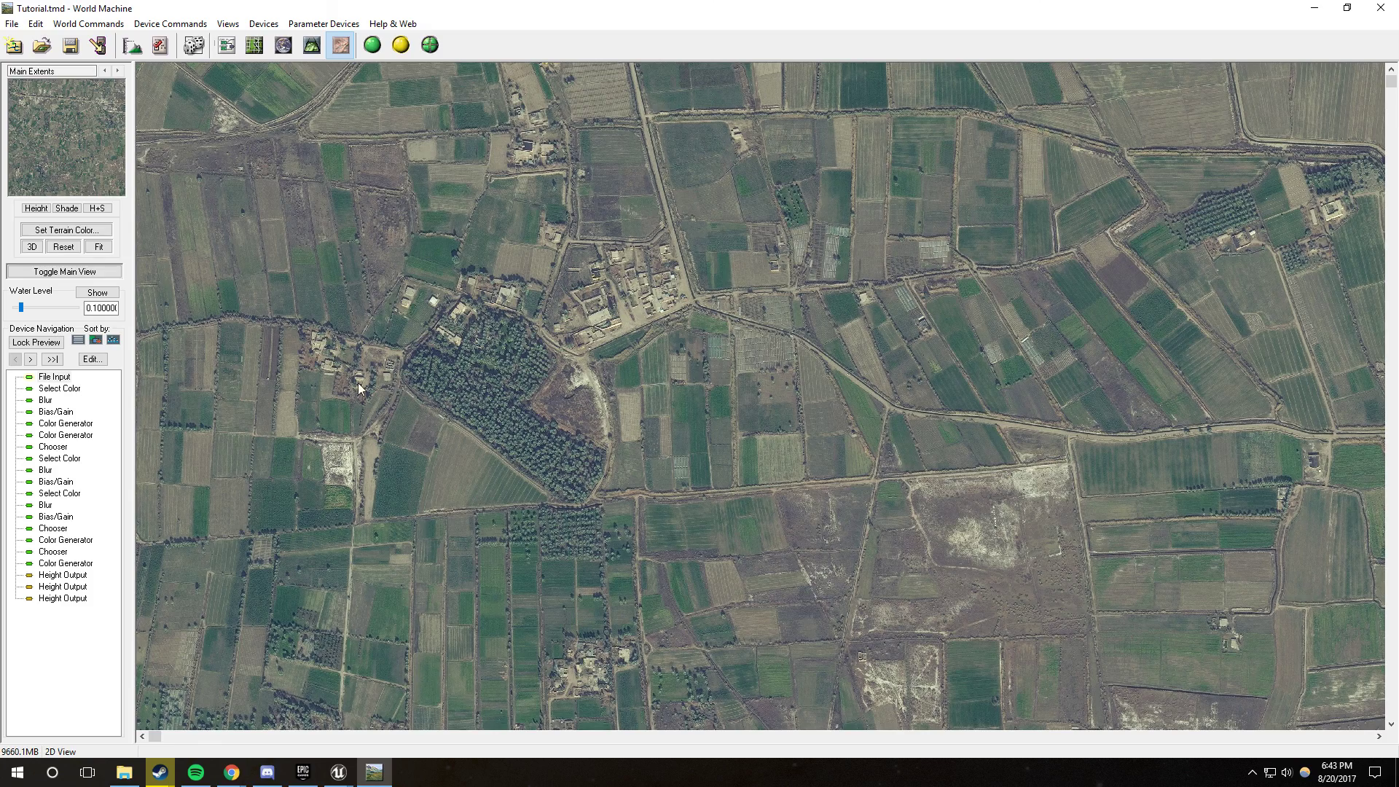
pyautogui.moveTo(639, 312); pyautogui.dragTo(861, 645)
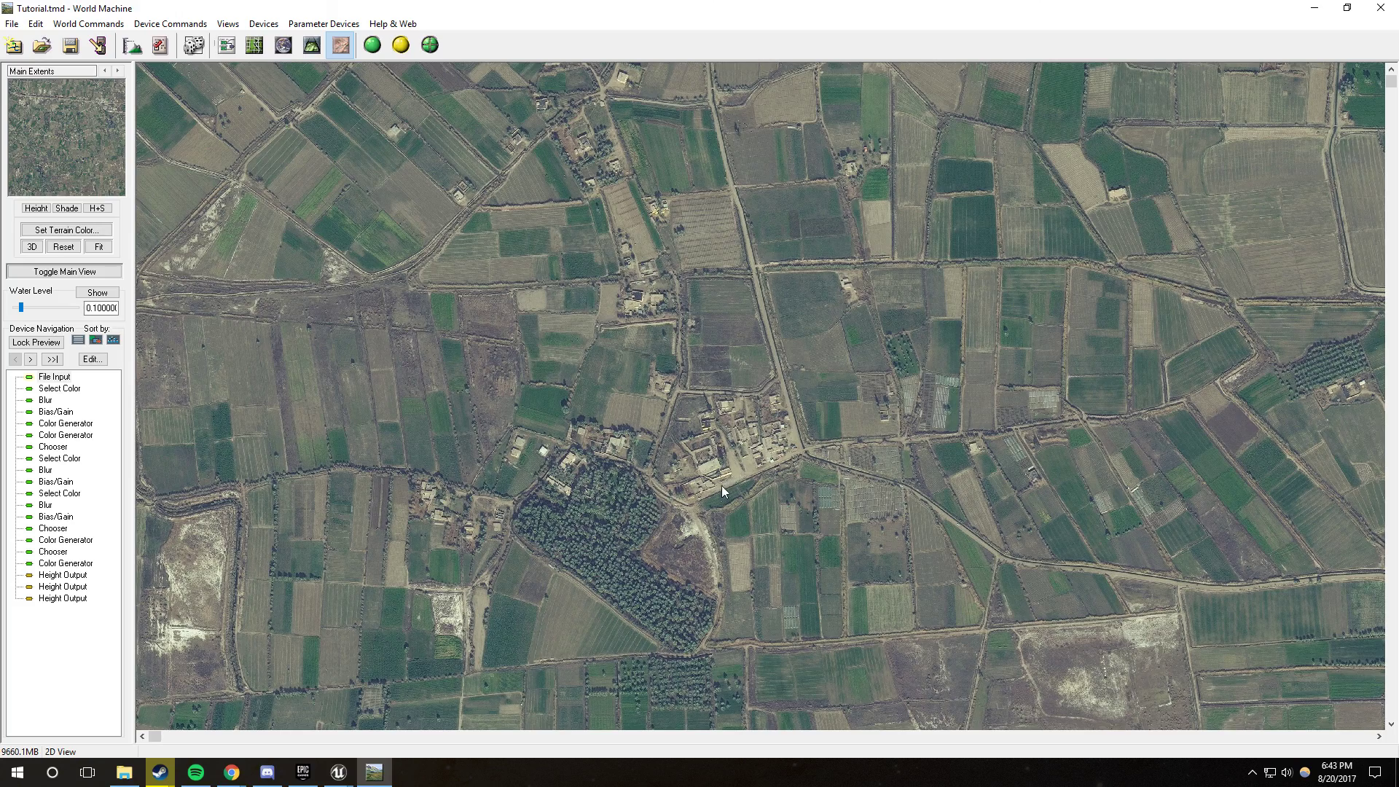
pyautogui.moveTo(536, 483); pyautogui.dragTo(602, 540)
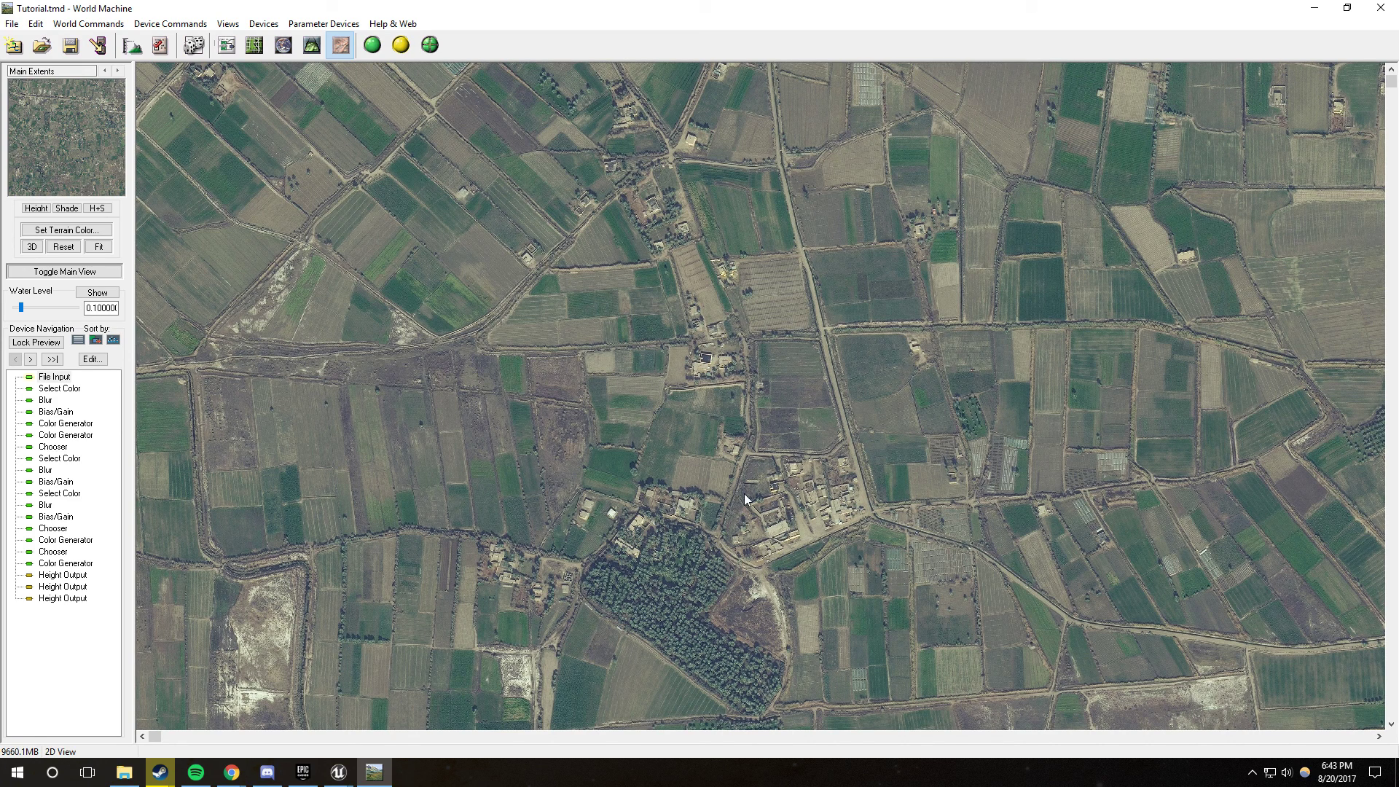
pyautogui.moveTo(867, 596); pyautogui.dragTo(727, 437)
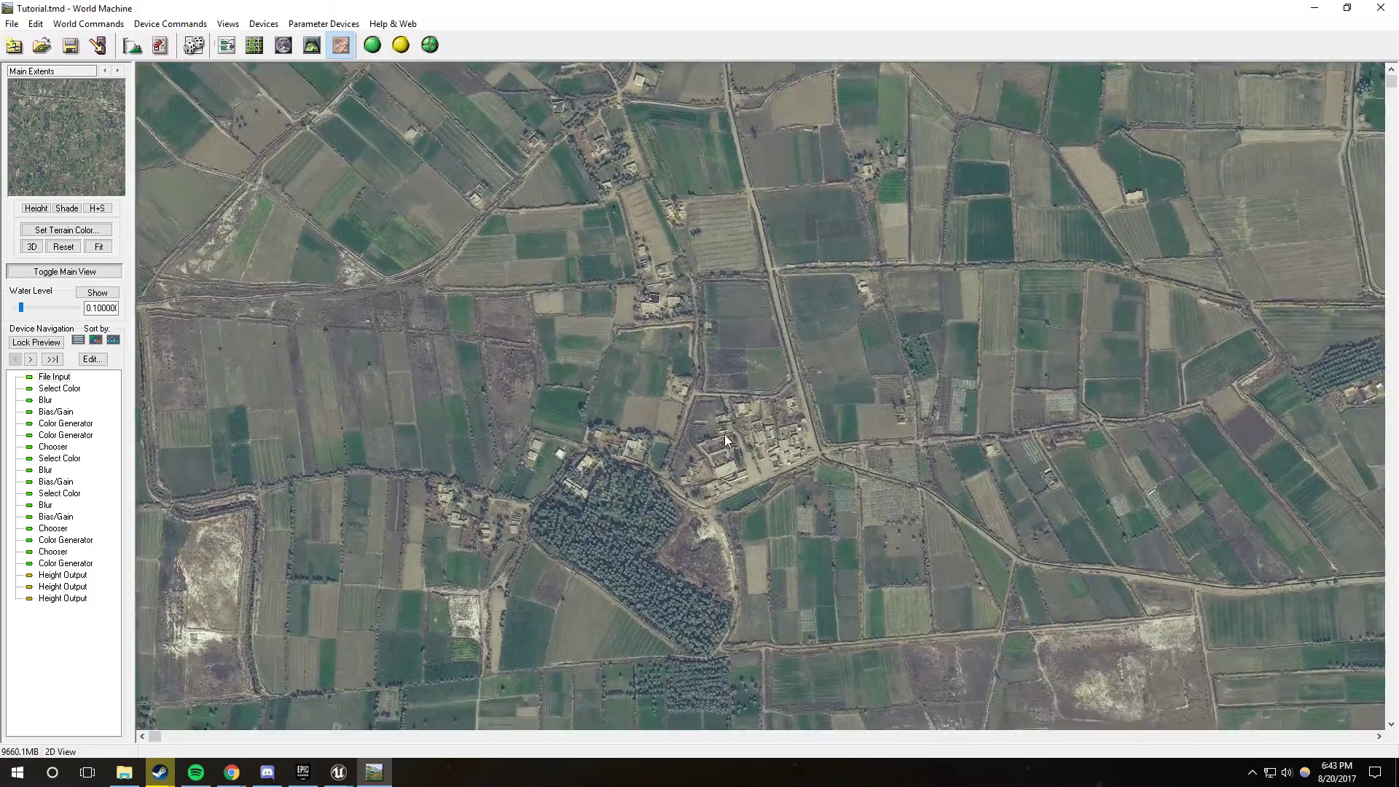
pyautogui.moveTo(804, 475); pyautogui.dragTo(526, 309)
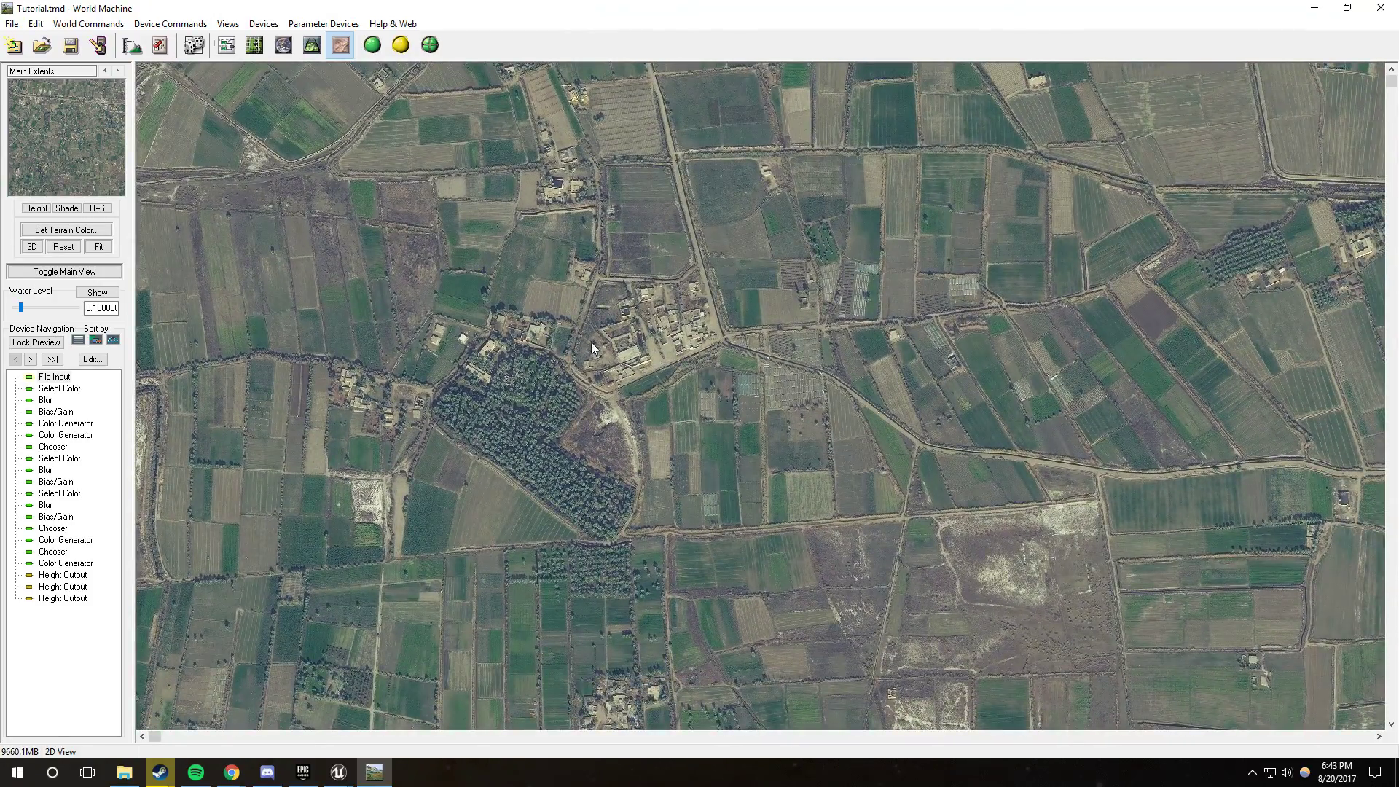
pyautogui.moveTo(604, 355); pyautogui.dragTo(817, 555)
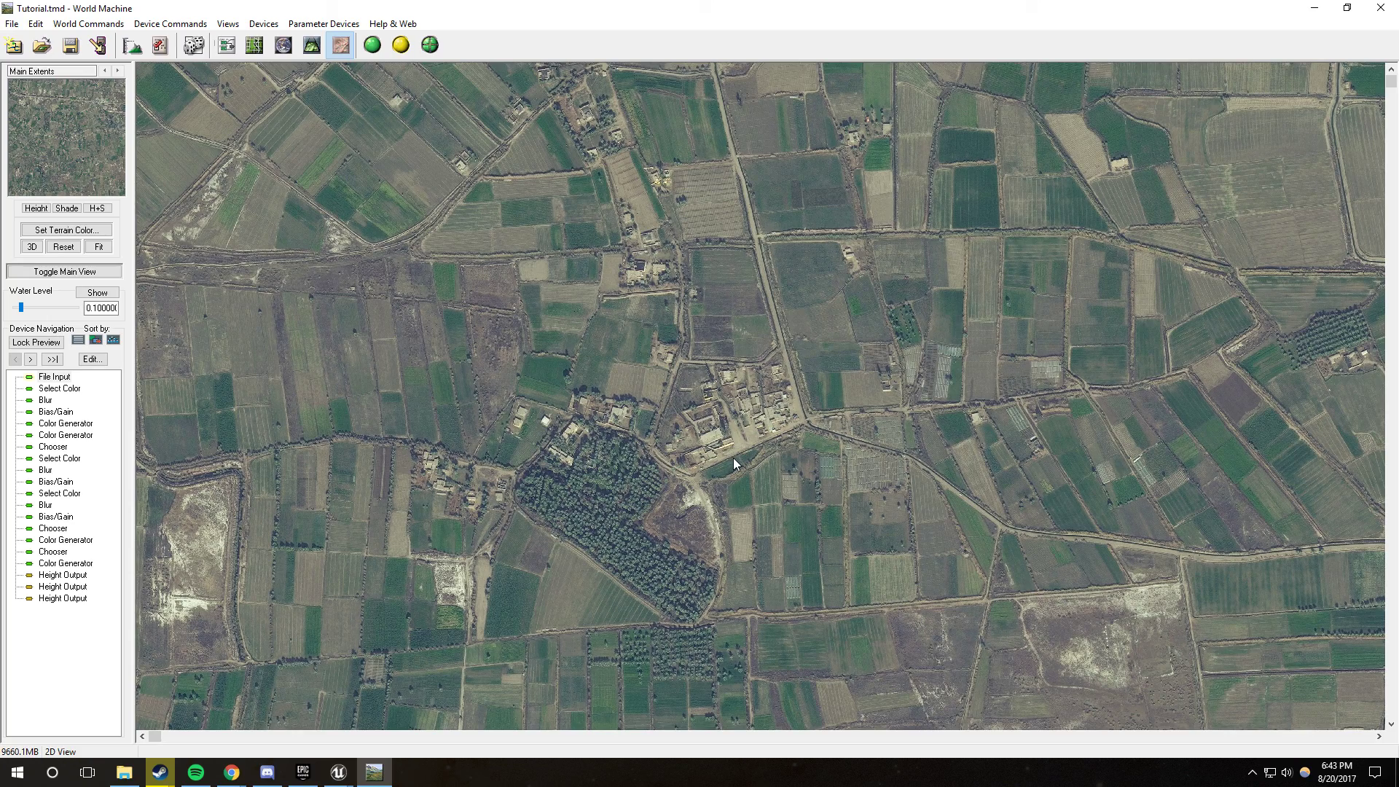
pyautogui.moveTo(740, 489); pyautogui.dragTo(837, 235)
pyautogui.moveTo(773, 476); pyautogui.dragTo(880, 416)
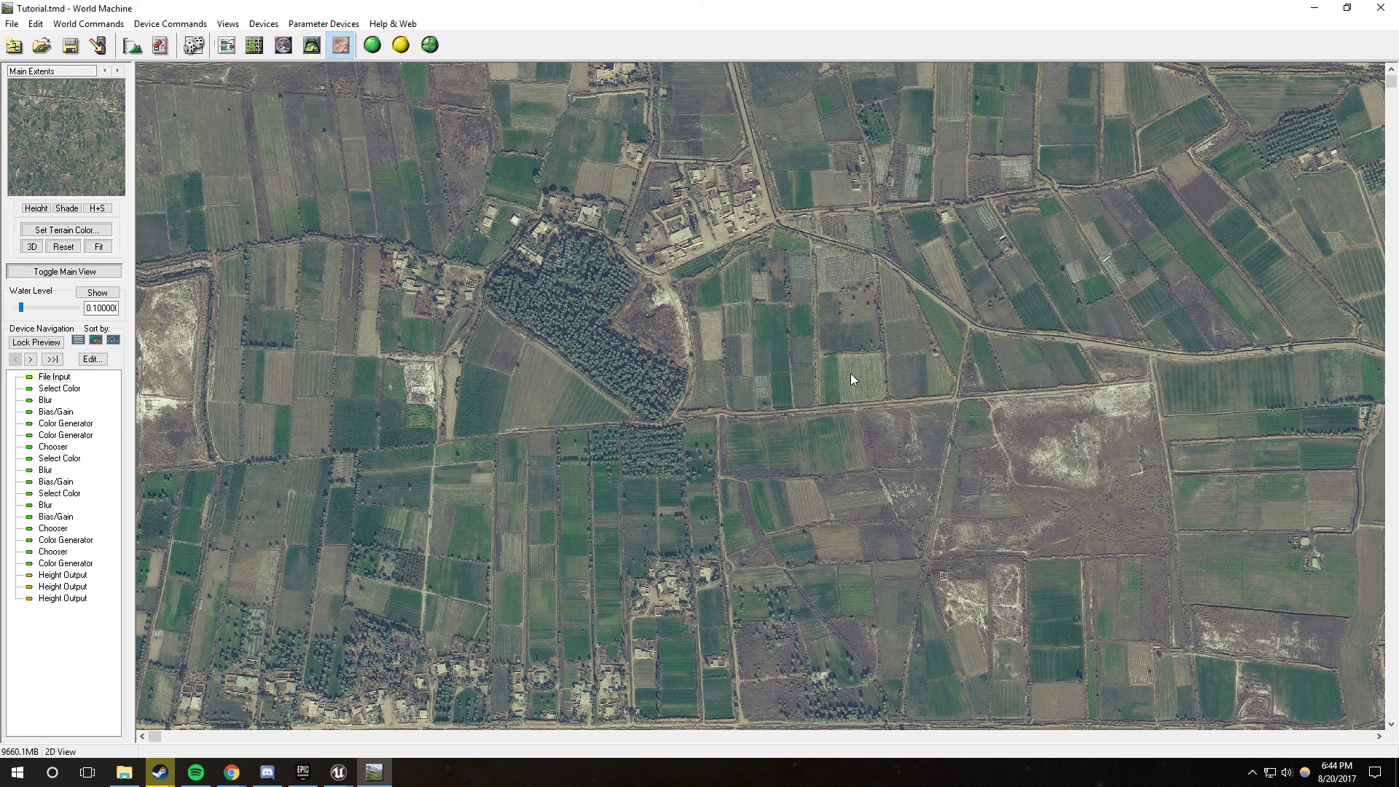
pyautogui.moveTo(851, 373); pyautogui.dragTo(811, 457)
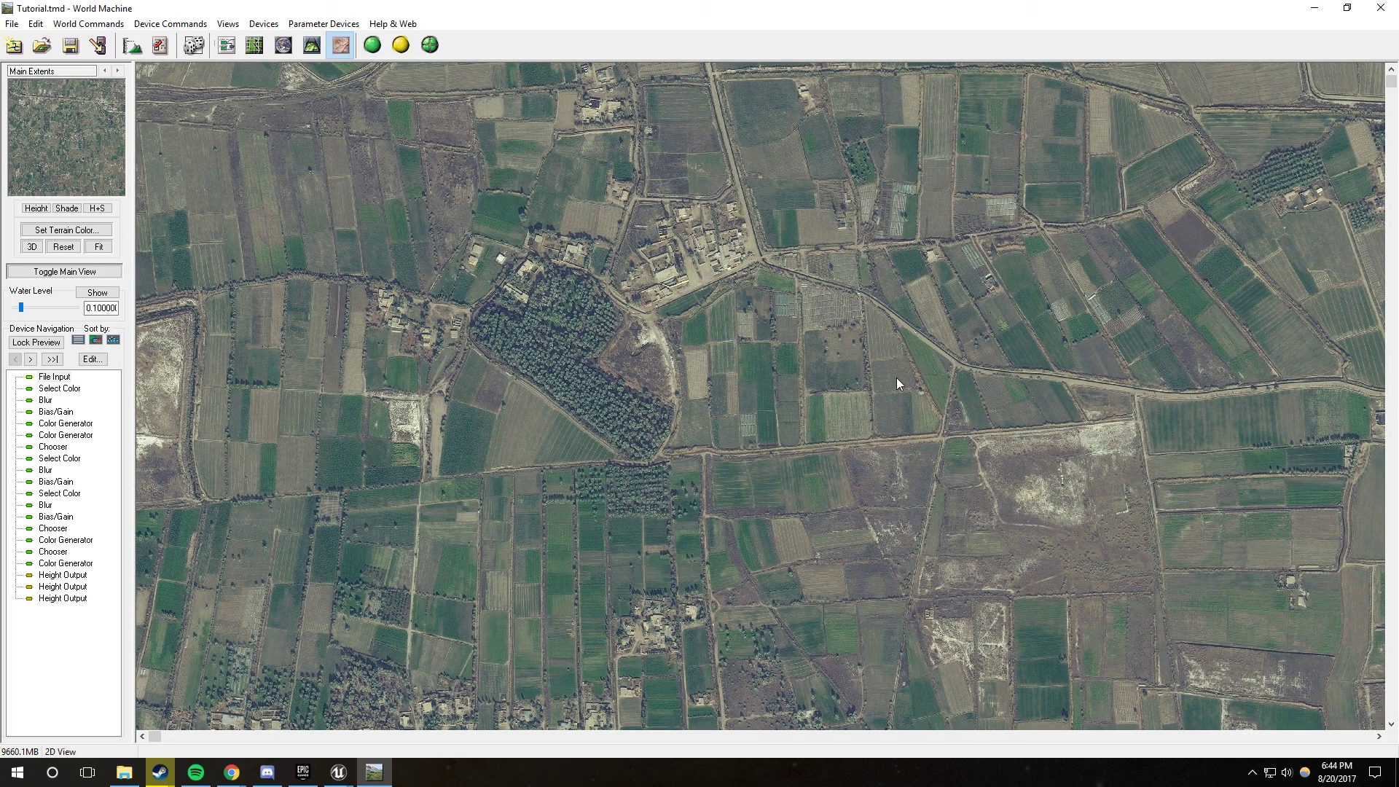
pyautogui.moveTo(896, 379); pyautogui.dragTo(878, 372)
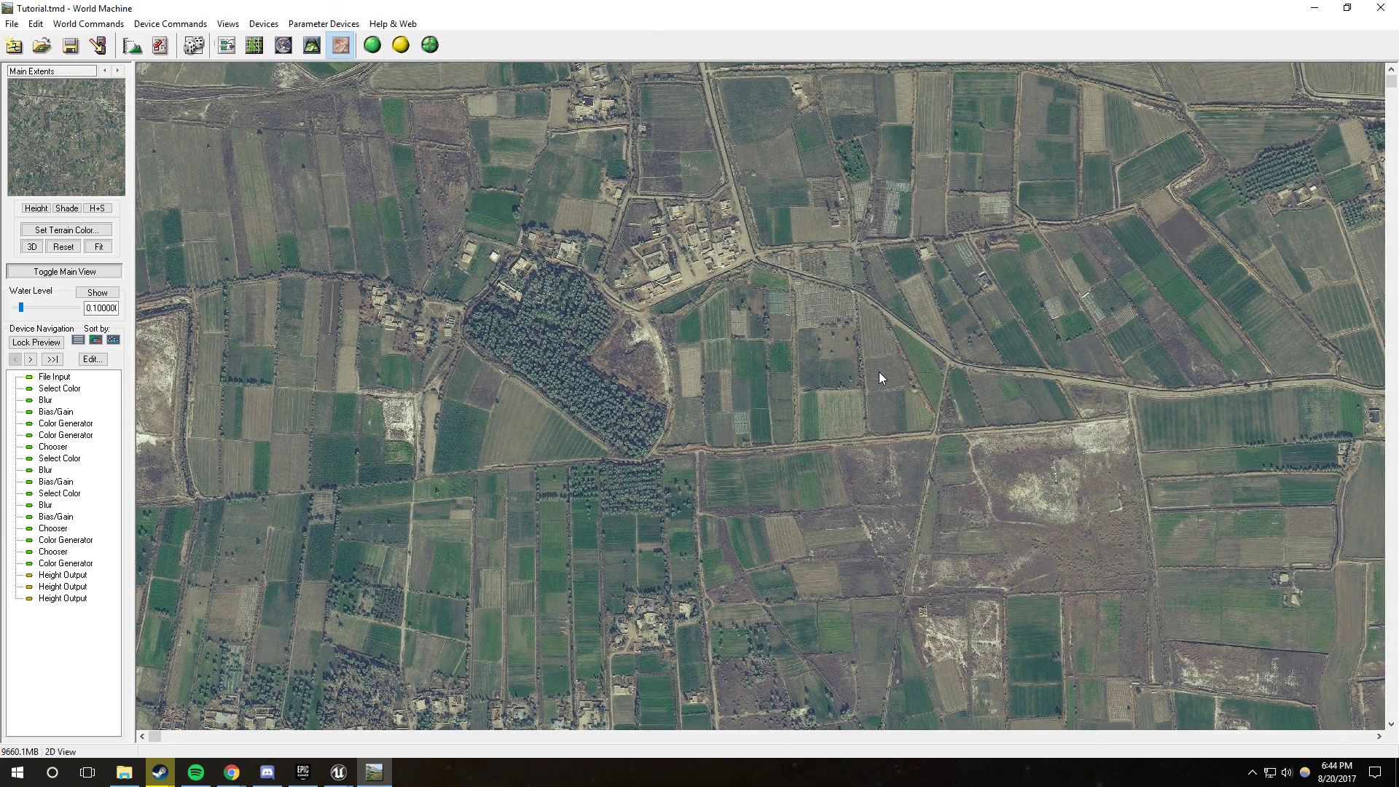